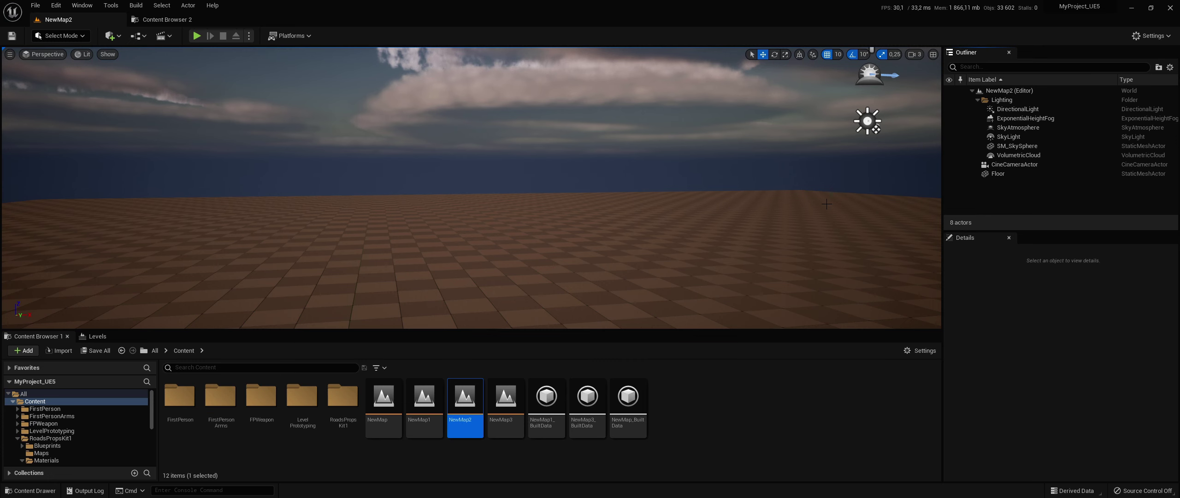
Step: Open the RoadsPropsKit1 > Meshes folder in the Content Browser
key(super)
key(super)
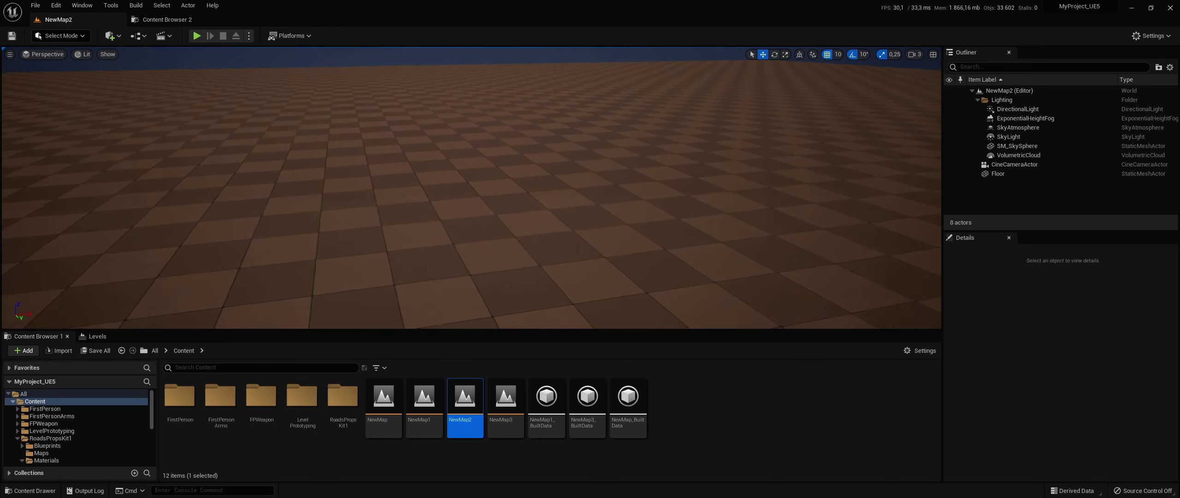
right_drag(470, 194, 470, 185)
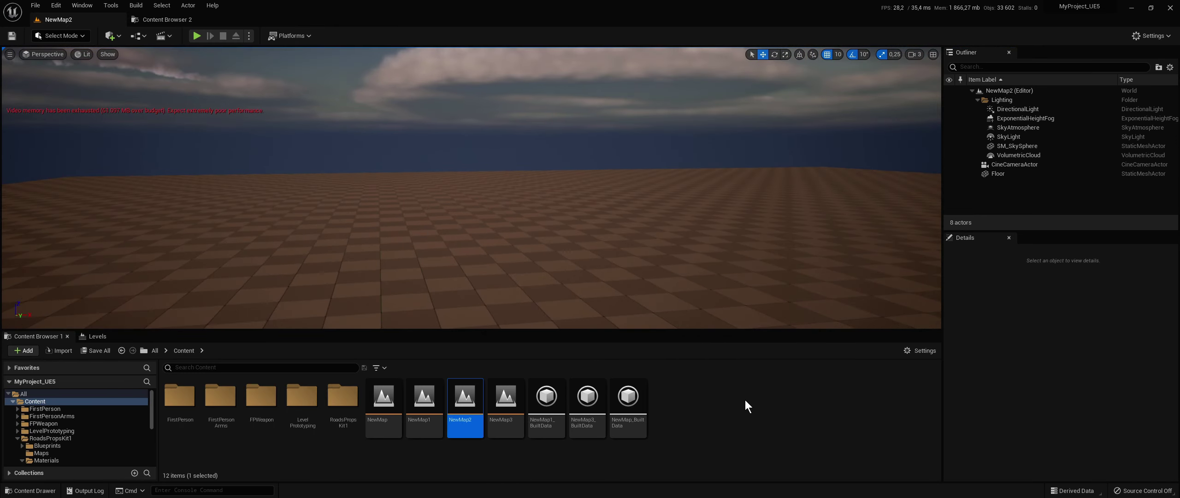
right_drag(470, 184, 470, 194)
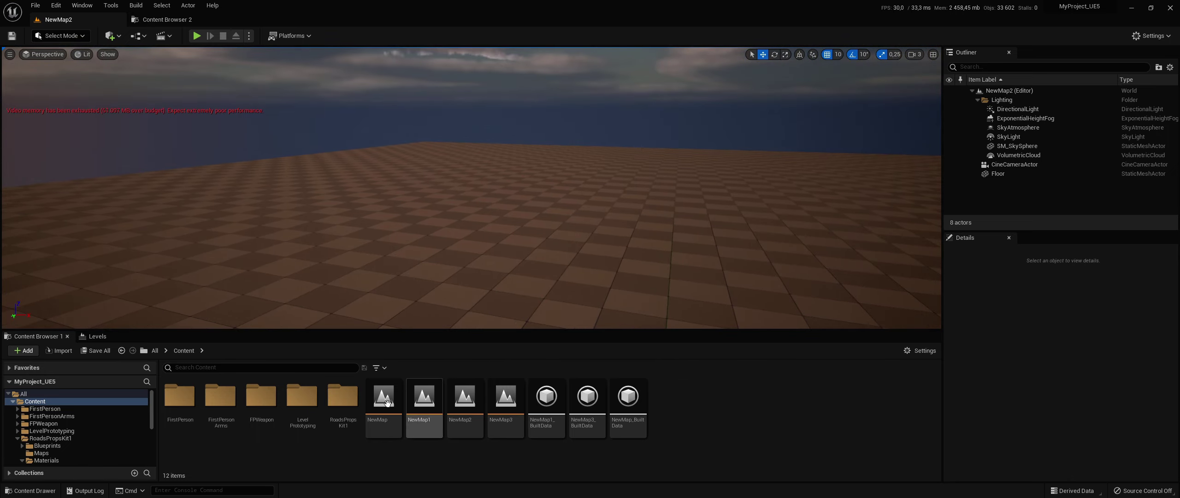
double_click(354, 403)
double_click(316, 401)
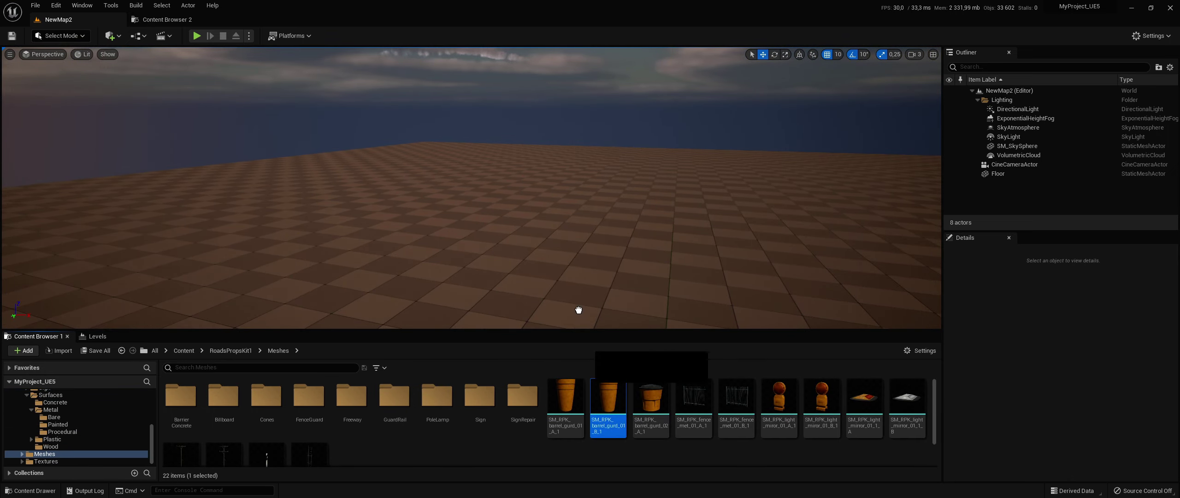
Step: Place the orange barrel guards on the checkered floor and frame both barrels in view
drag(575, 298, 576, 298)
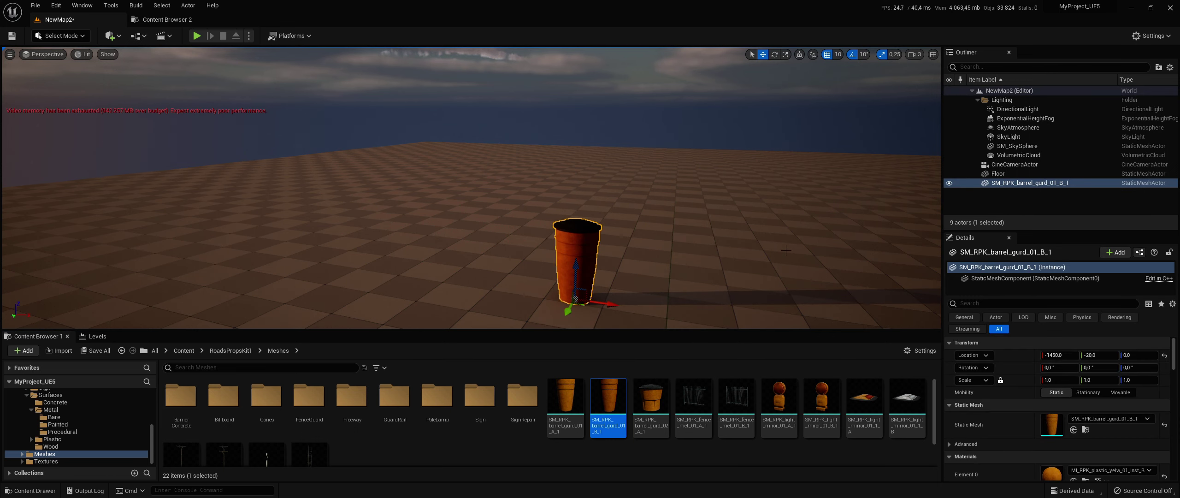
right_drag(787, 250, 812, 265)
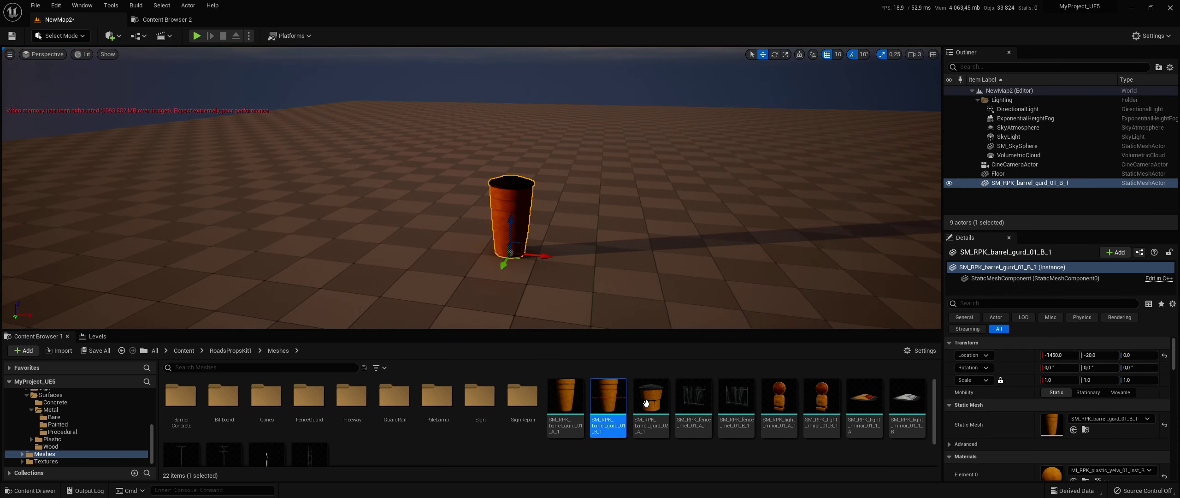
click(1043, 216)
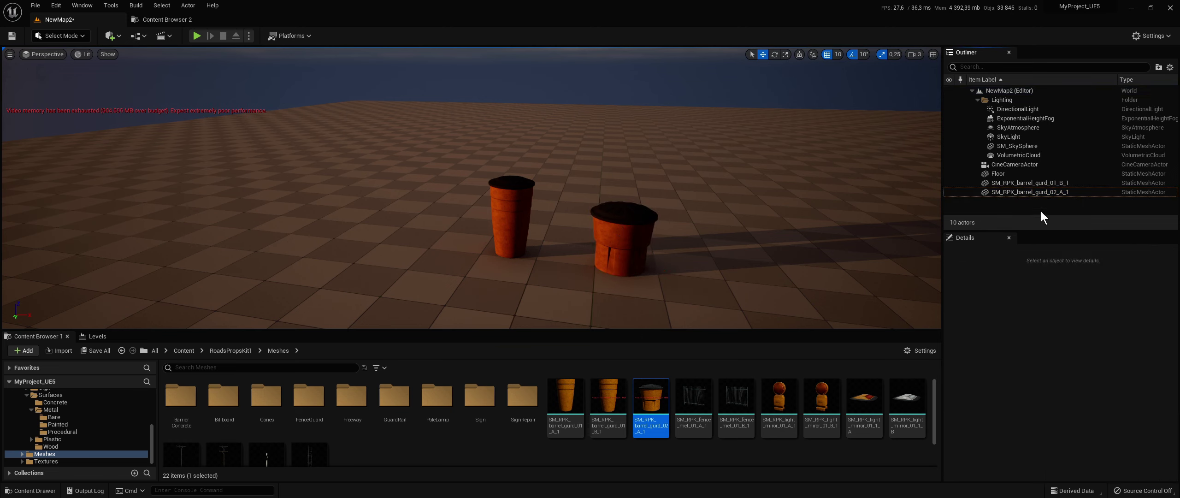
right_drag(470, 184, 554, 166)
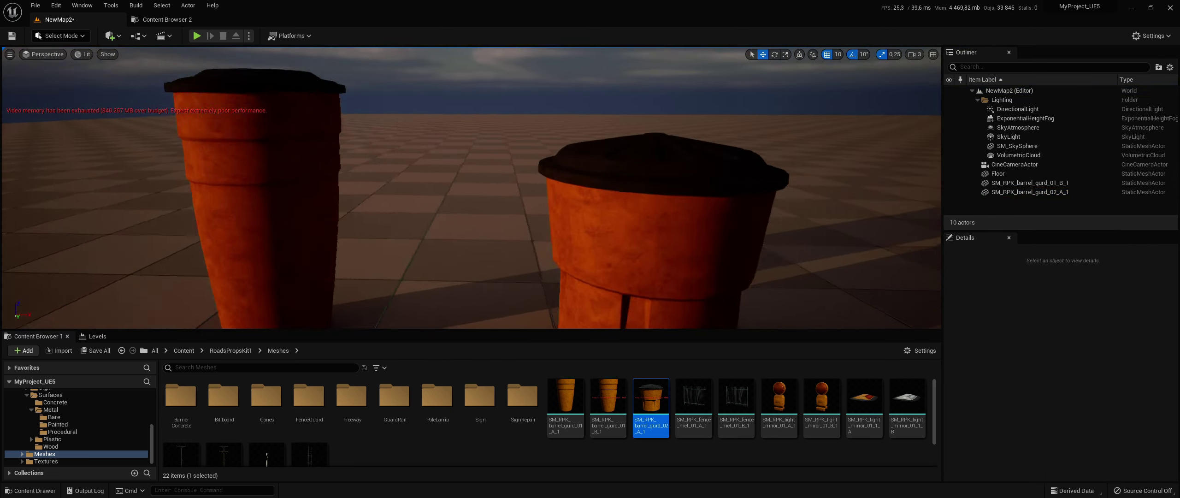
mouse_move(553, 166)
right_down()
mouse_move(544, 185)
mouse_move(539, 175)
right_up()
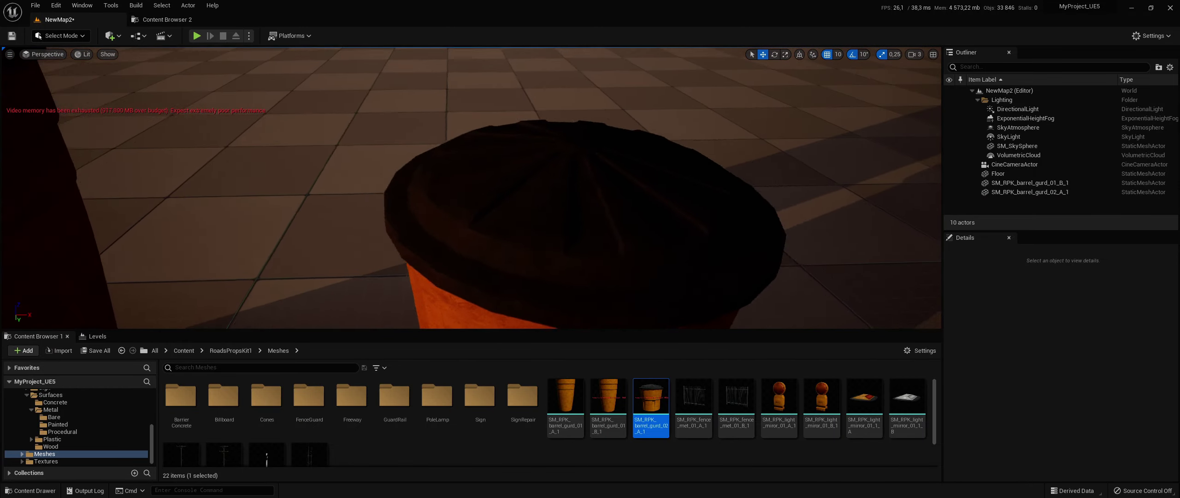
right_drag(717, 234, 717, 235)
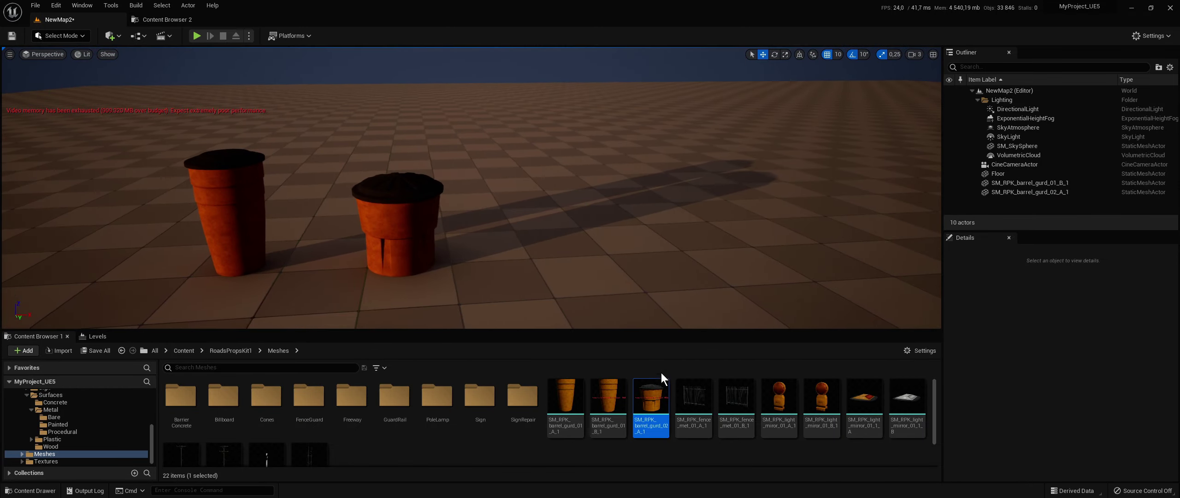
click(695, 404)
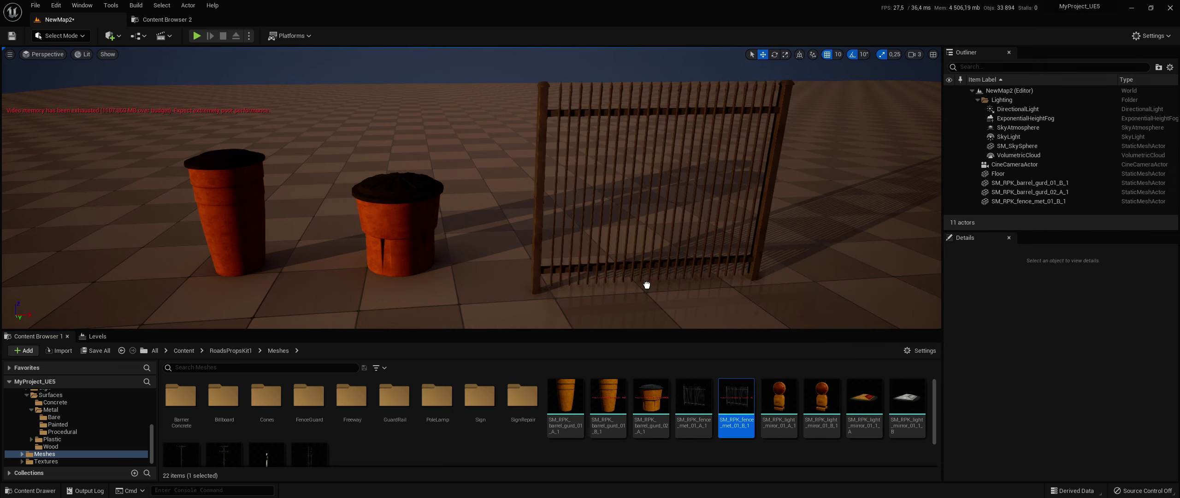
Step: Drop SM_RPK_fence_met_01_B_1 right of the barrels and view the fence head-on
drag(737, 399, 693, 274)
click(1013, 215)
right_drag(891, 221, 890, 221)
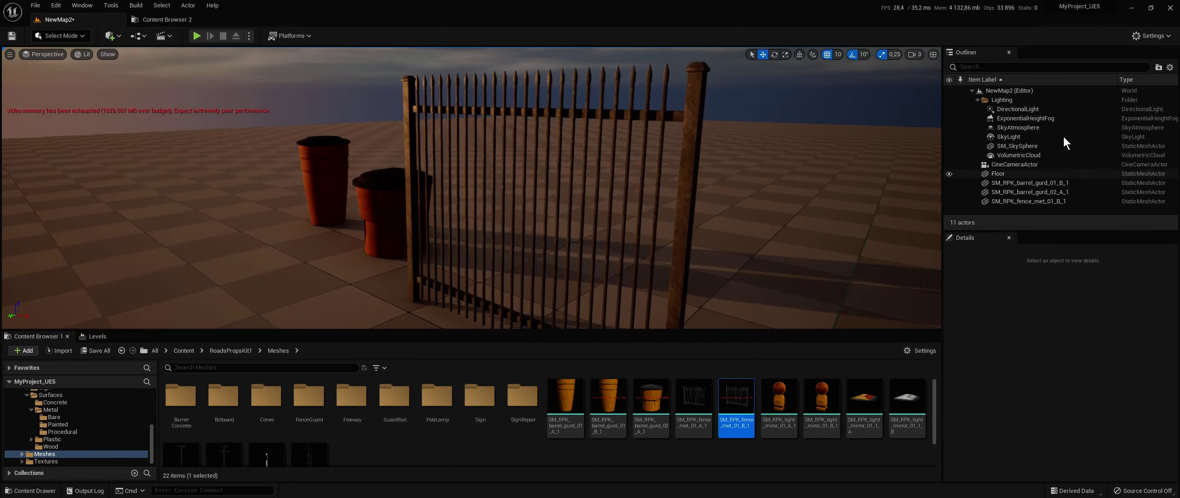
right_drag(463, 277, 463, 276)
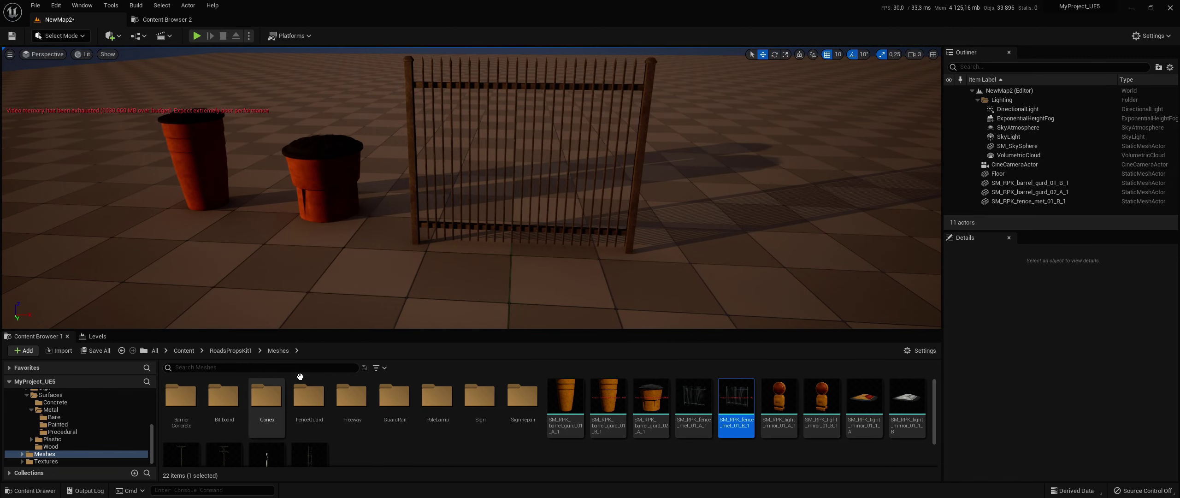
mouse_move(232, 456)
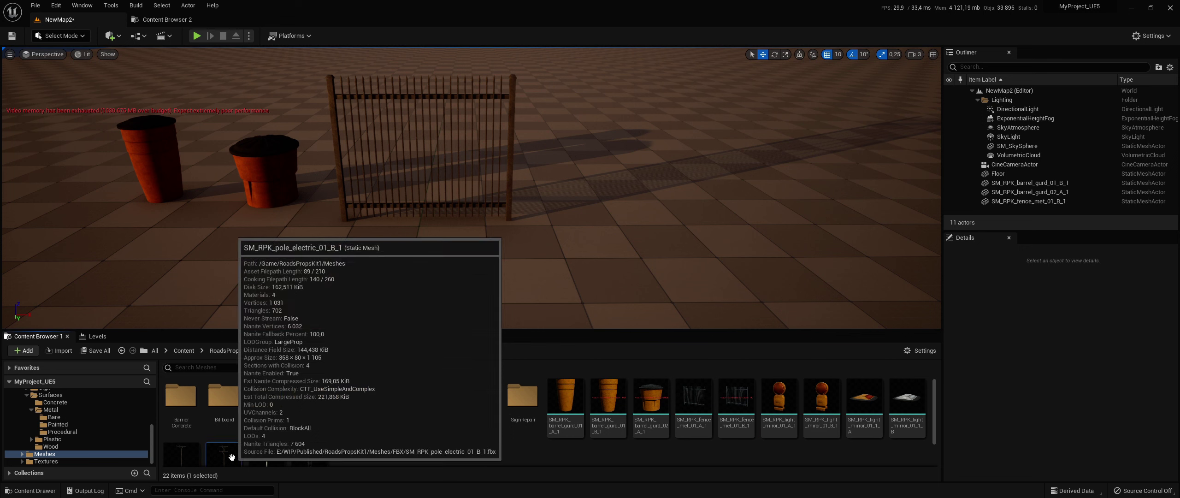
Step: Place the wooden electric pole SM_RPK_pole_electric_01_B_1 and fly up to its crossarm
click(1028, 211)
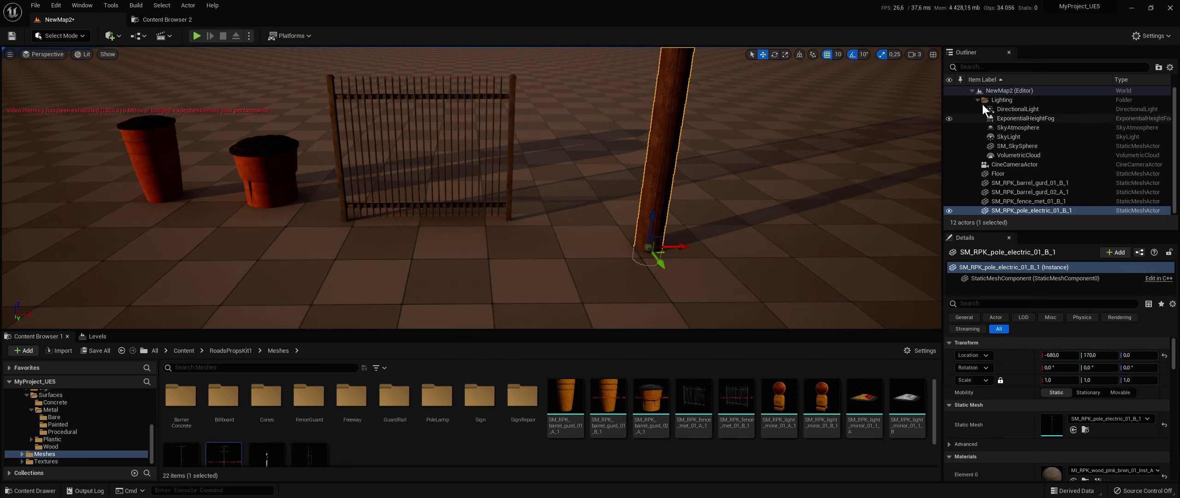
click(882, 126)
mouse_move(882, 126)
right_down()
mouse_move(882, 51)
mouse_move(883, 83)
right_up()
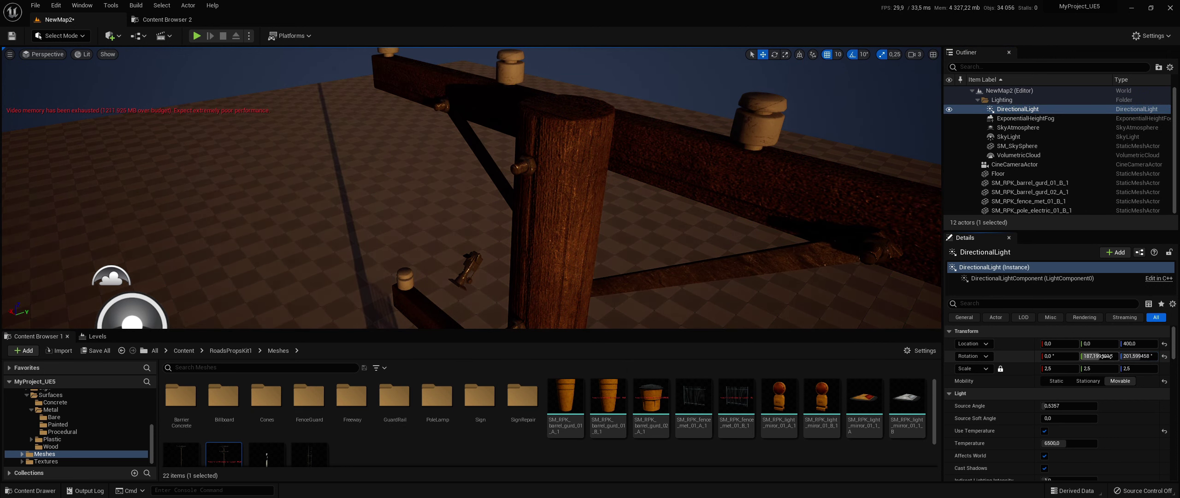
Step: Rotate the DirectionalLight to about 314° pitch and 212° yaw, checking the crossarm shadows
drag(1111, 356, 1121, 356)
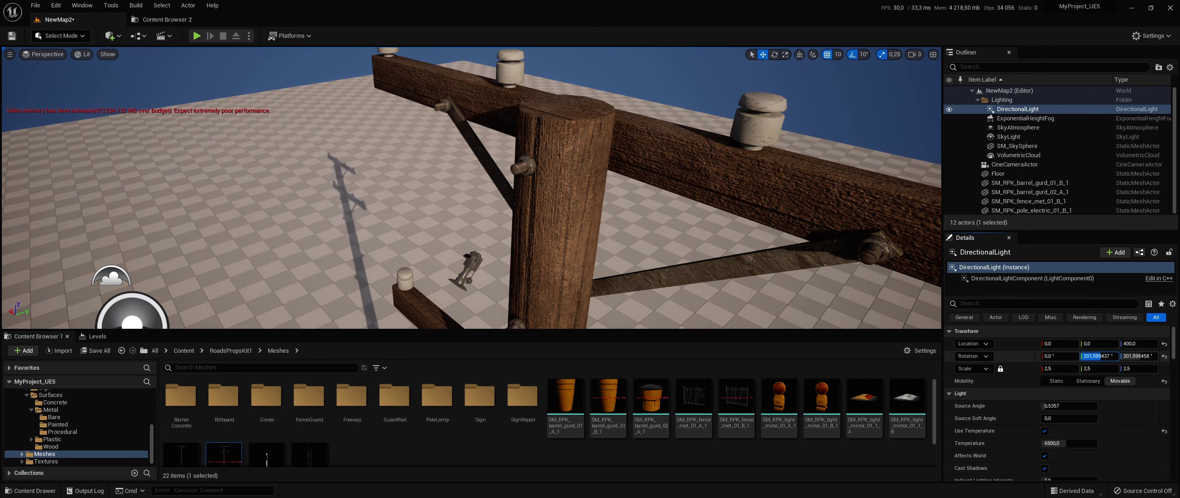
click(998, 92)
right_drag(470, 185, 470, 230)
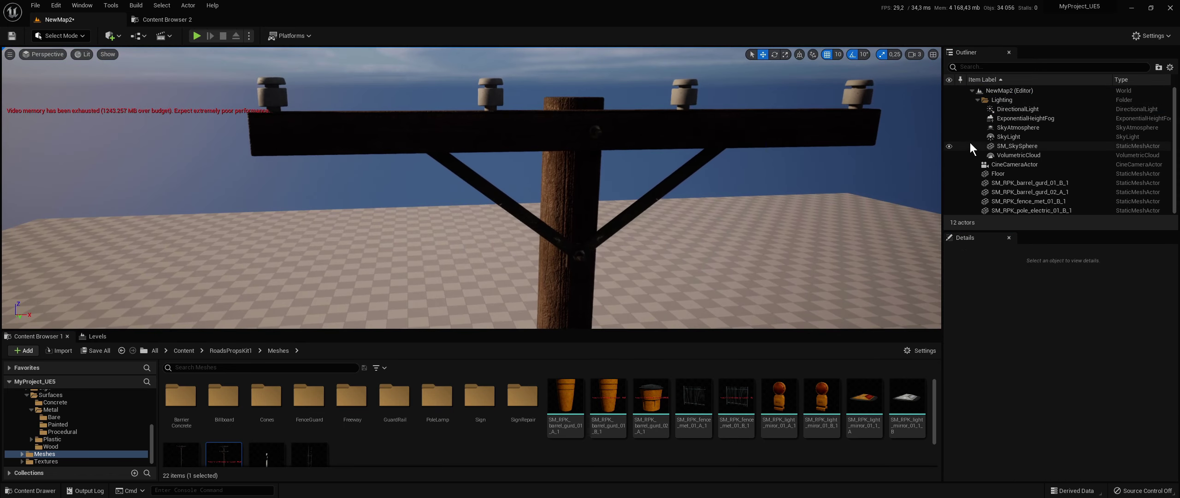
click(1012, 109)
drag(1108, 353, 1143, 353)
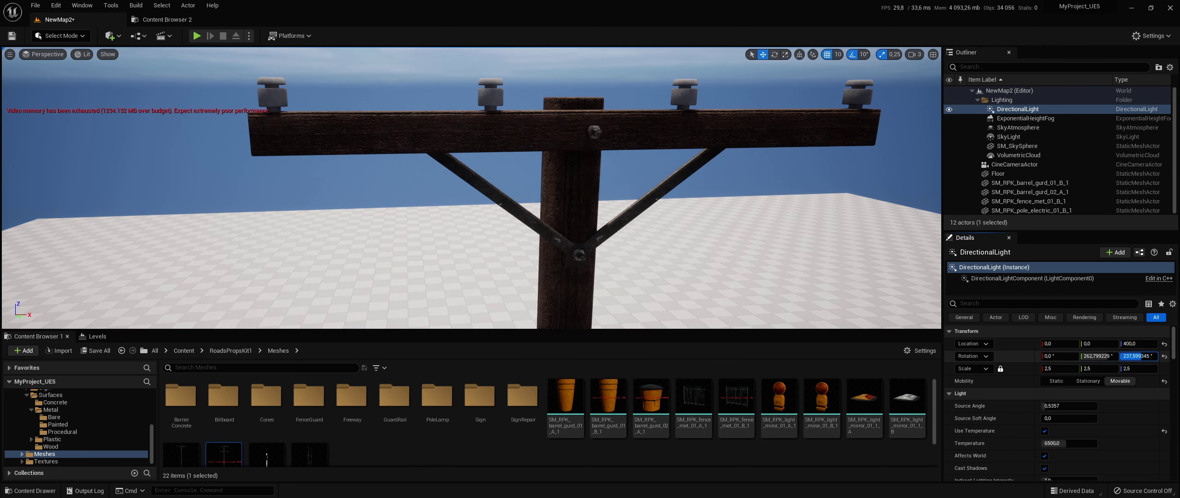
mouse_move(1108, 355)
mouse_down()
mouse_move(1125, 356)
mouse_move(1115, 355)
mouse_up()
right_drag(470, 184, 507, 194)
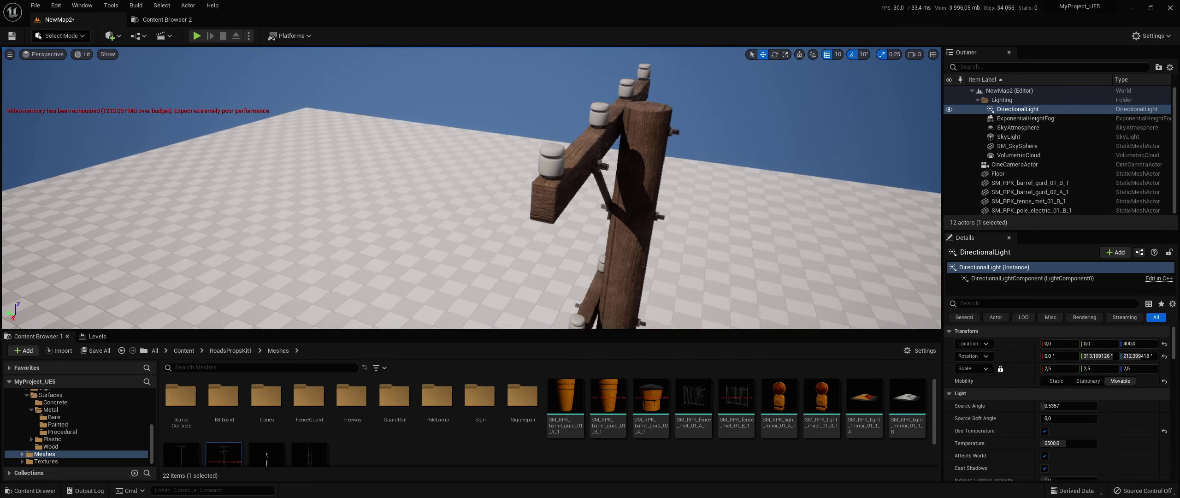
right_drag(658, 168, 657, 168)
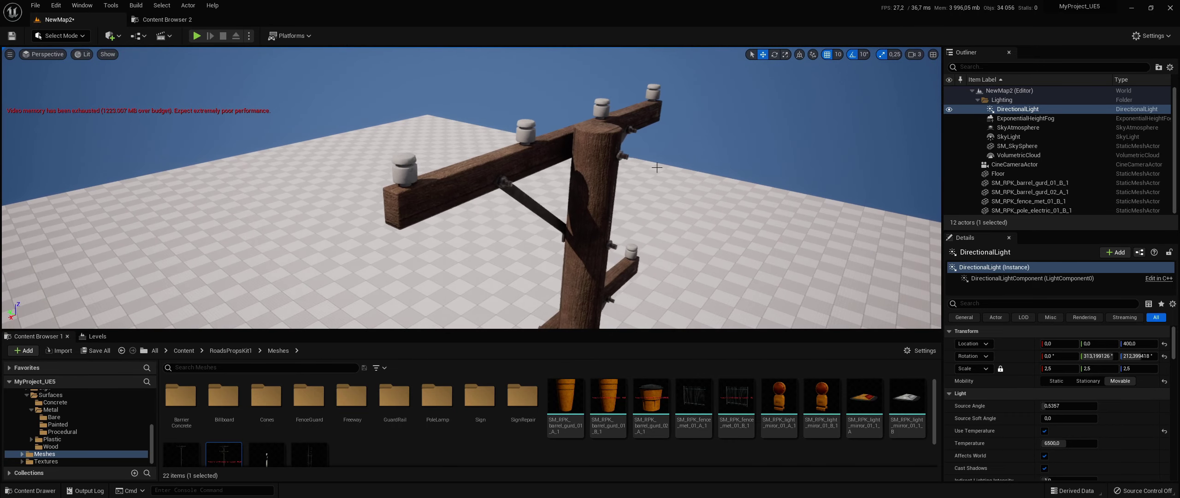
click(1019, 150)
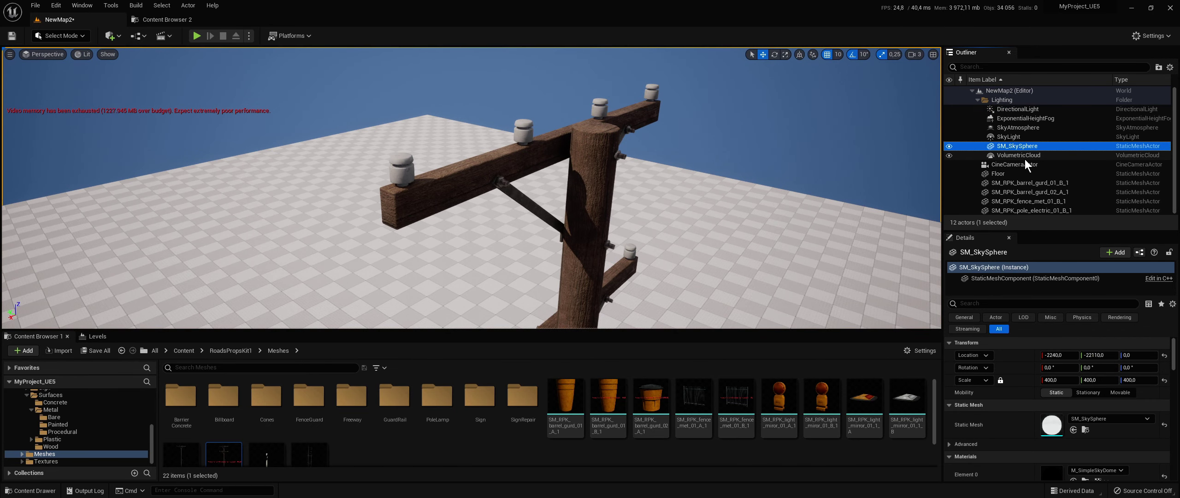
Step: On SkyAtmosphere, test and reset Rayleigh Scattering Scale, then raise Mie Scattering Scale to about 0.129
click(1024, 157)
scroll(1051, 392, down, 3)
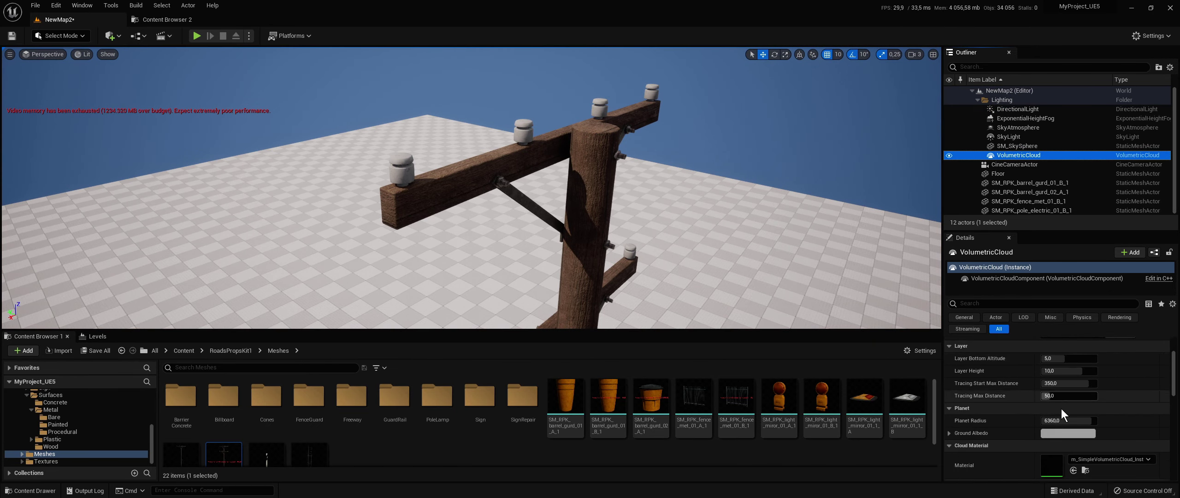
scroll(1062, 409, down, 3)
click(1018, 128)
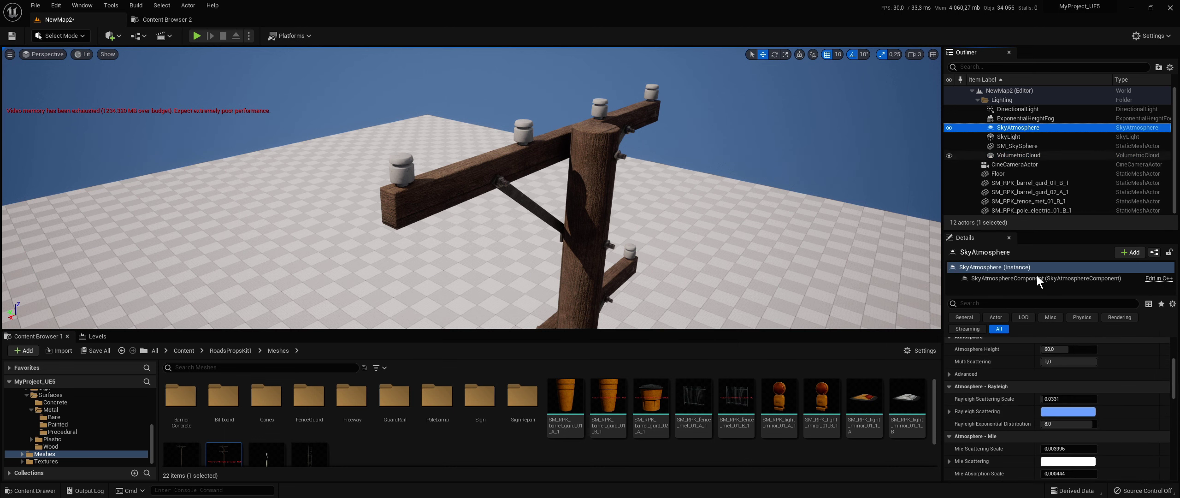
mouse_move(1065, 400)
mouse_down()
mouse_move(1097, 399)
mouse_move(1072, 400)
mouse_up()
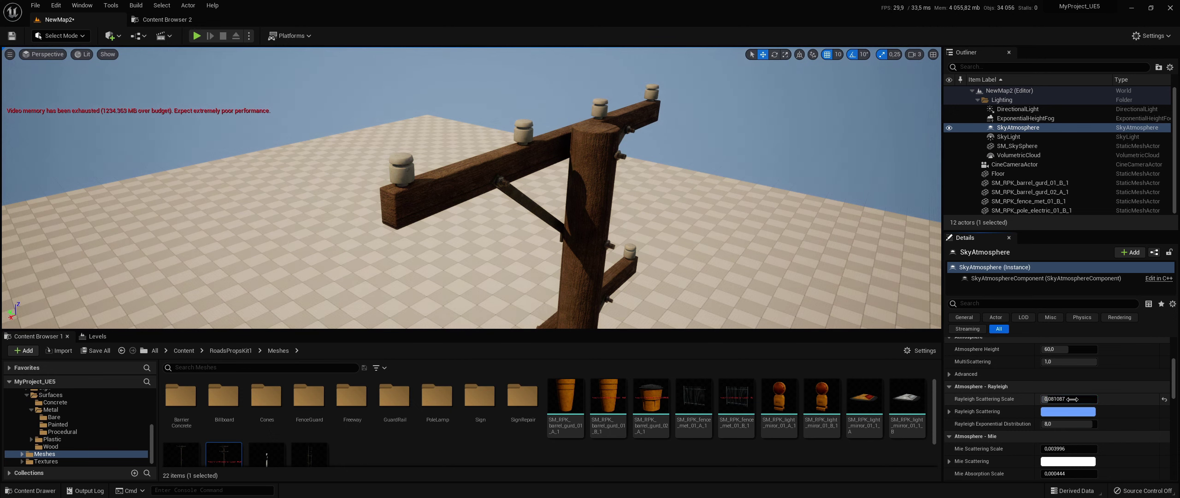
click(1163, 399)
scroll(1074, 435, down, 1)
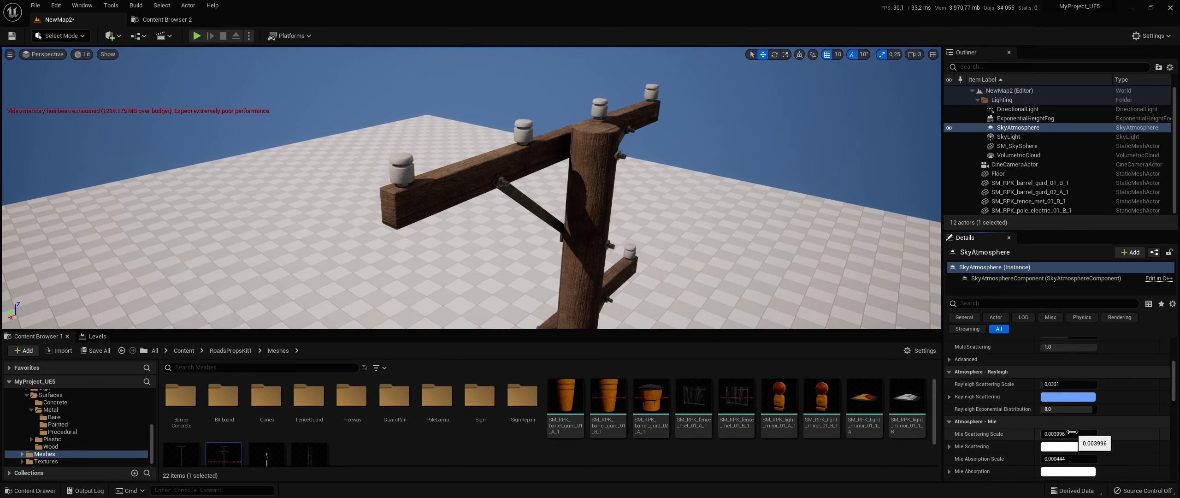
drag(1073, 434, 1102, 433)
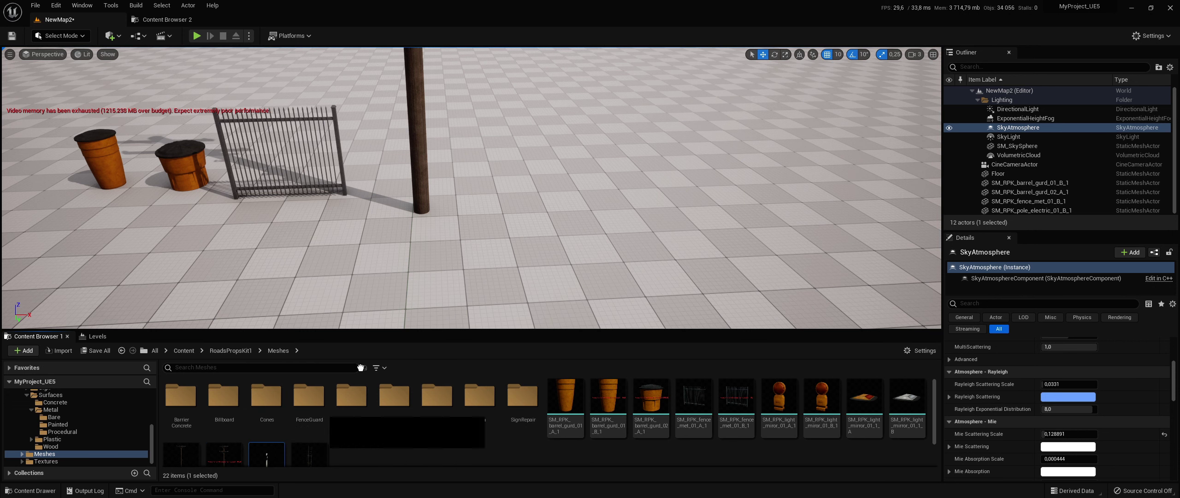
Step: Select the white post-mile marker and look around it from the sky down to the floor
click(511, 207)
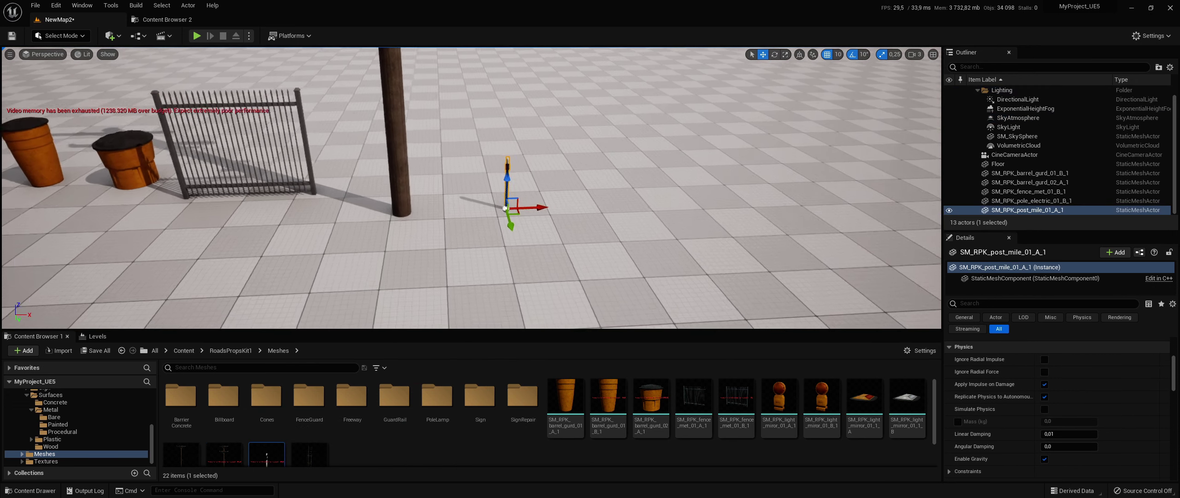
right_drag(511, 207, 624, 237)
key(w)
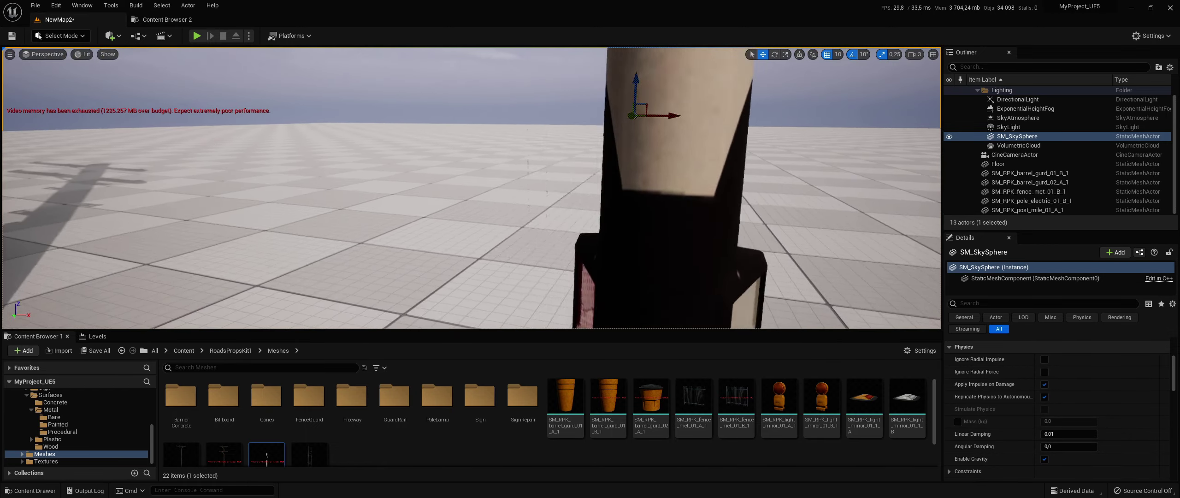
right_drag(623, 238, 624, 198)
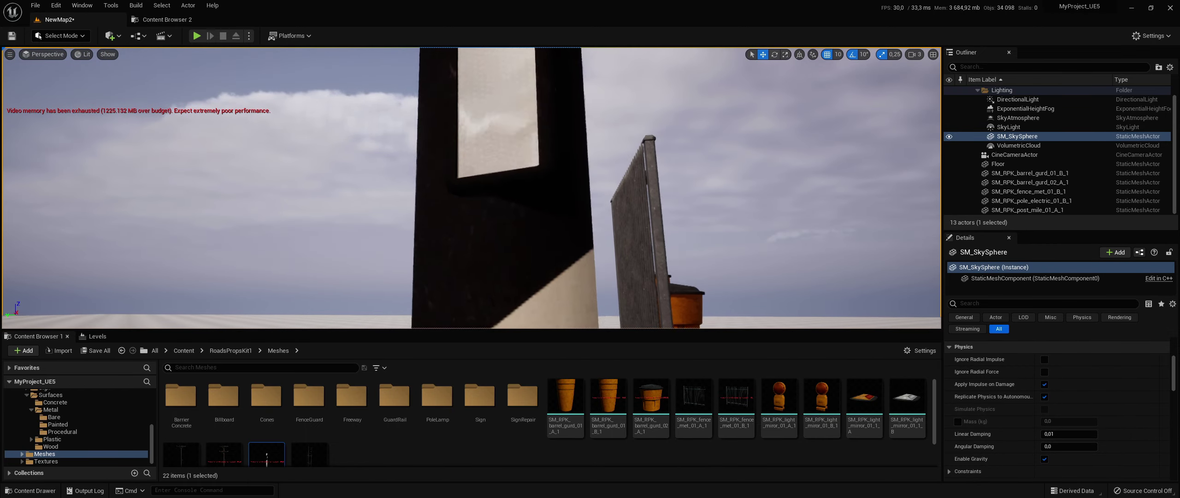
right_drag(623, 198, 553, 198)
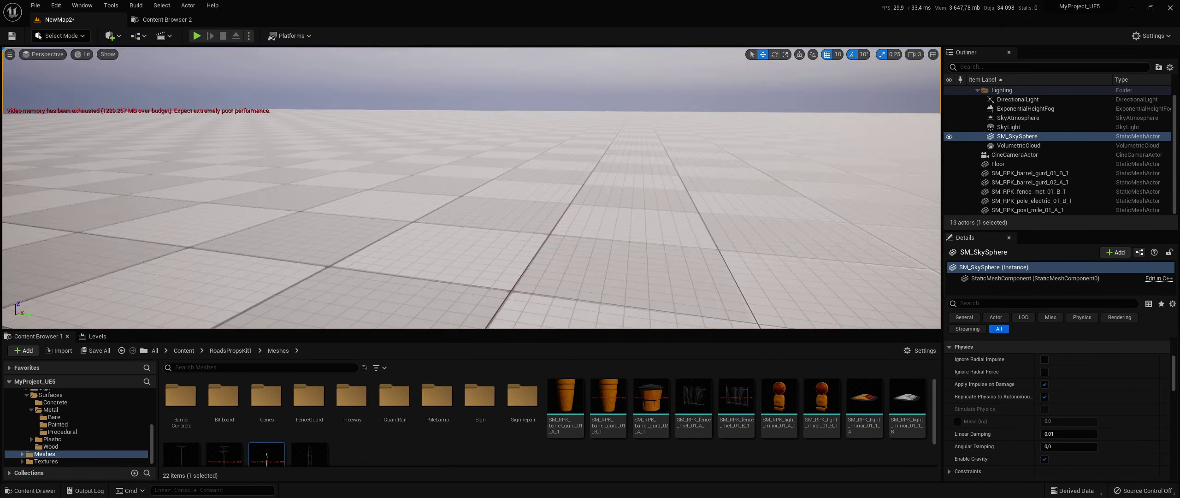
mouse_move(553, 199)
right_down()
mouse_move(553, 277)
mouse_move(461, 276)
right_up()
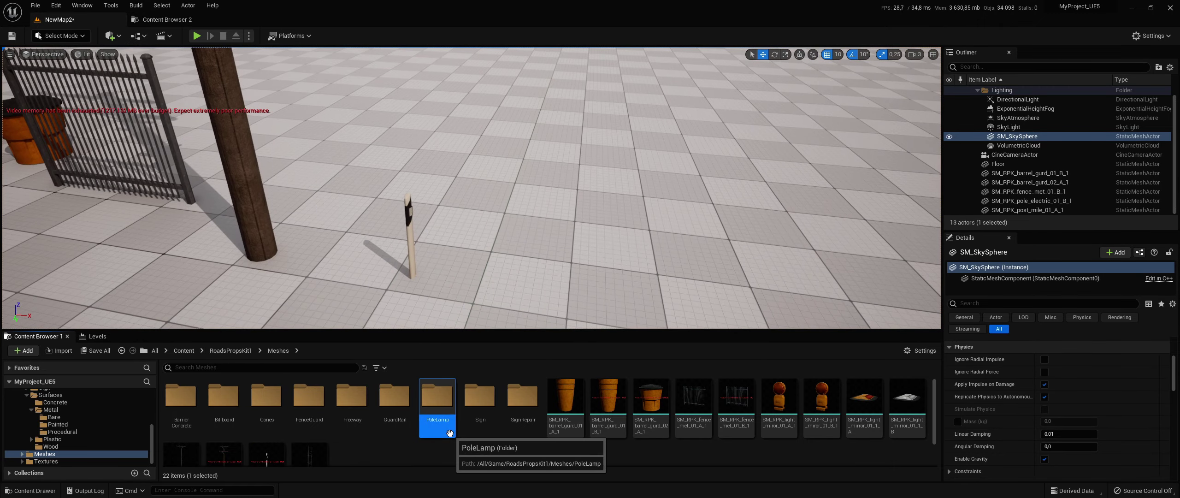
Step: Place the SM_RPK_barrier_conc_02_B_1 concrete barrier from BarrierConcrete and inspect it up close
double_click(194, 415)
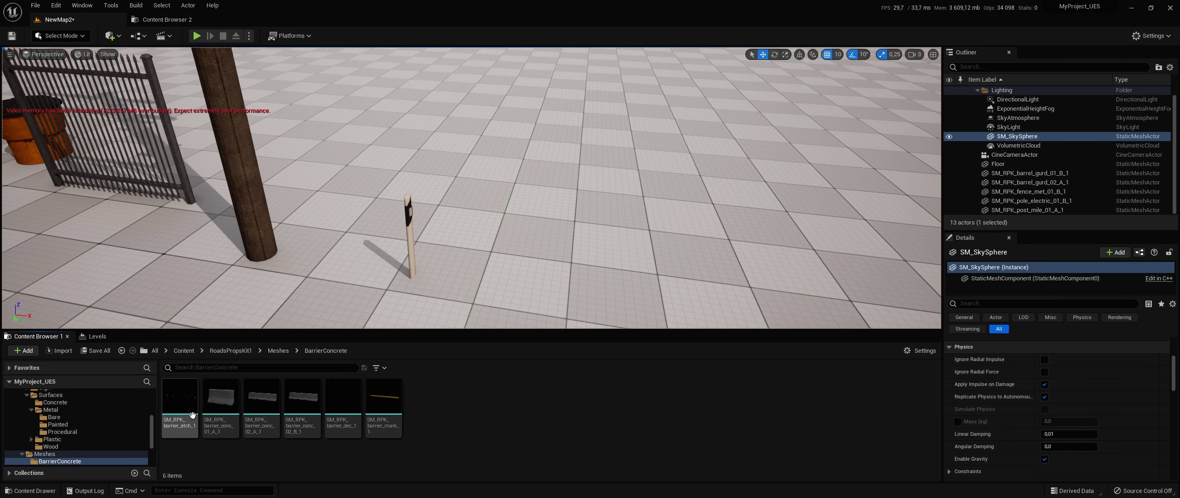
click(299, 404)
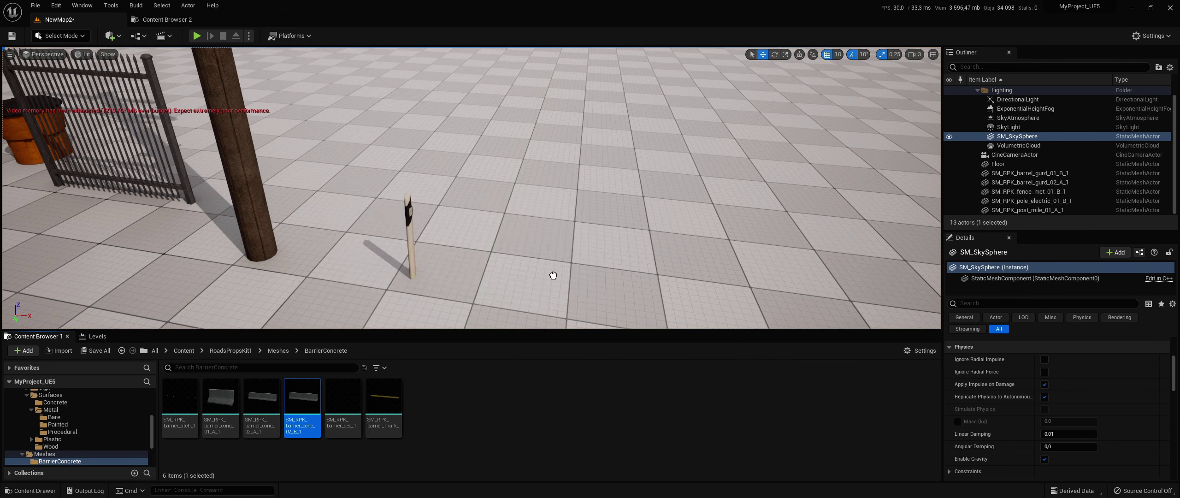
drag(633, 227, 632, 223)
right_drag(712, 175, 748, 90)
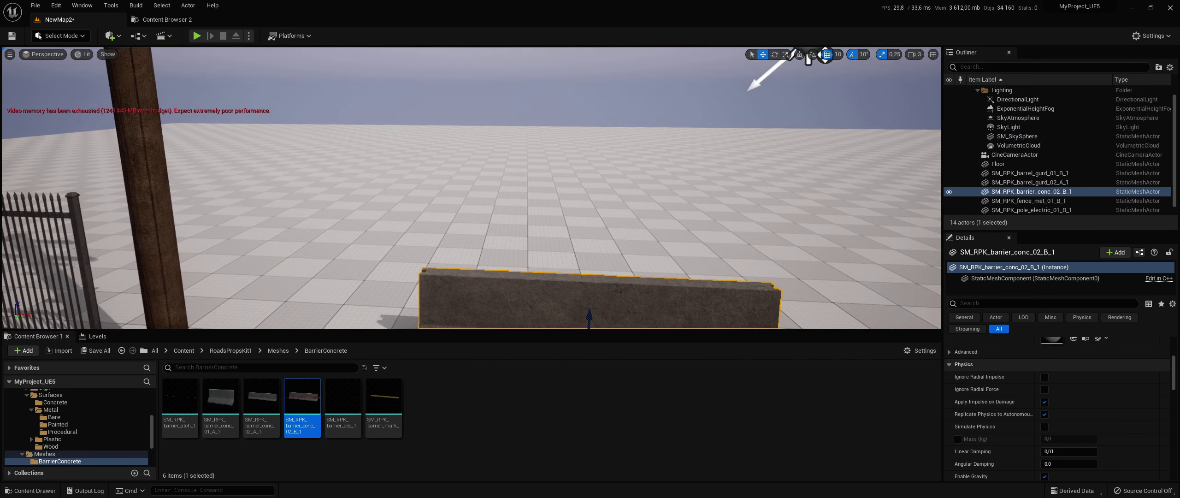
click(686, 119)
right_drag(685, 119, 683, 194)
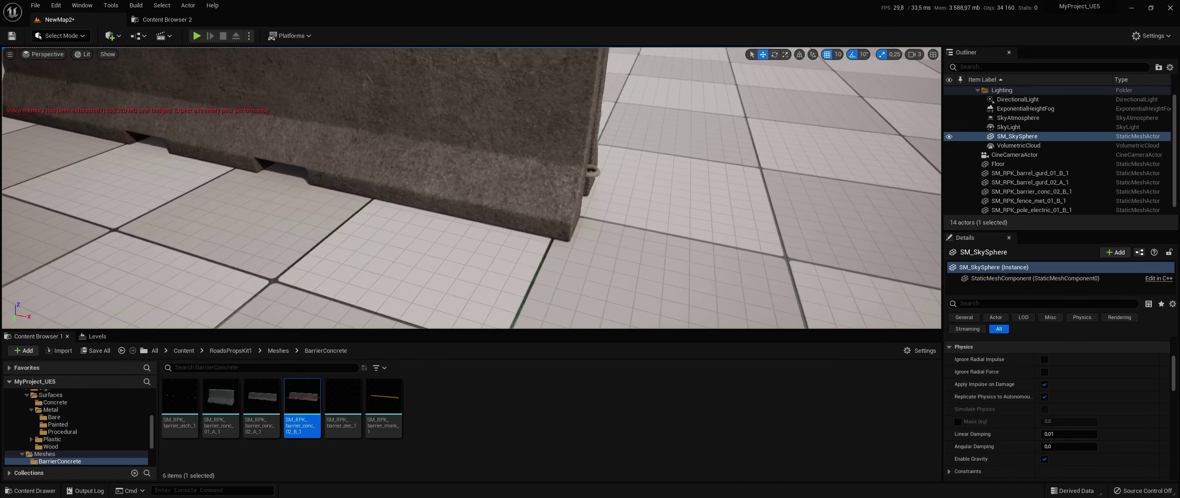
scroll(471, 188, up, 3)
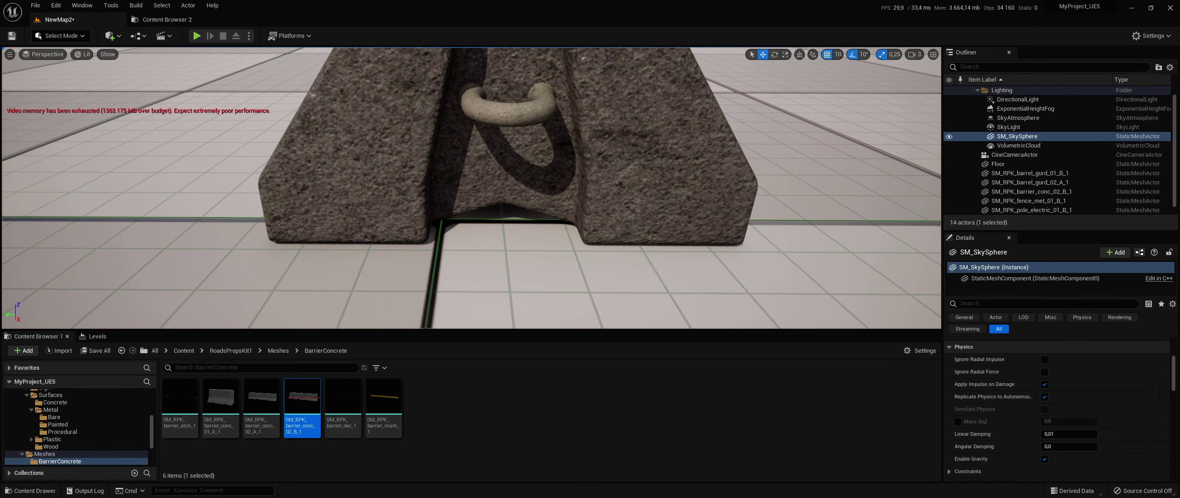
scroll(471, 187, up, 3)
scroll(630, 187, down, 5)
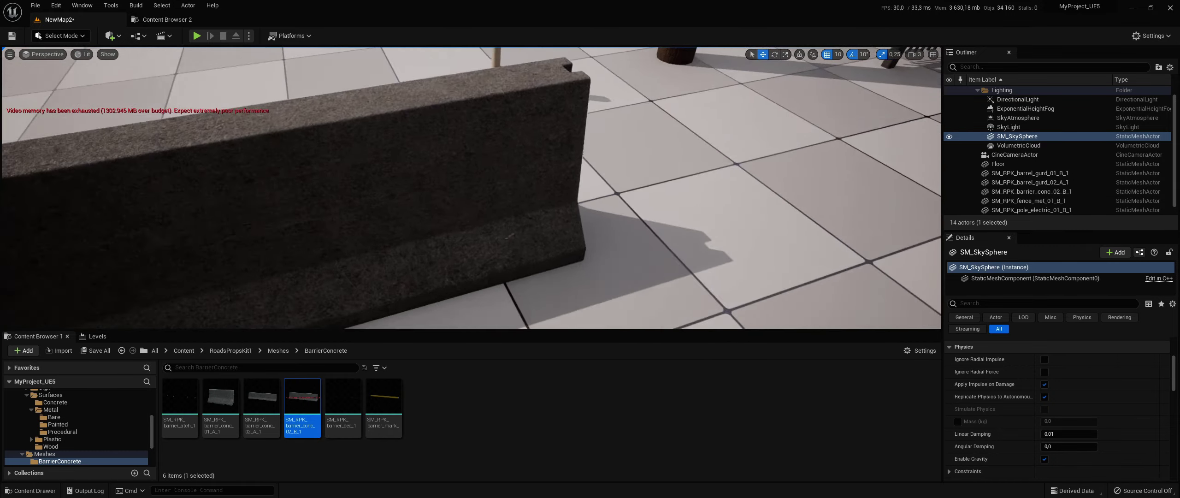
mouse_move(471, 187)
right_down()
mouse_move(415, 187)
mouse_move(508, 187)
right_up()
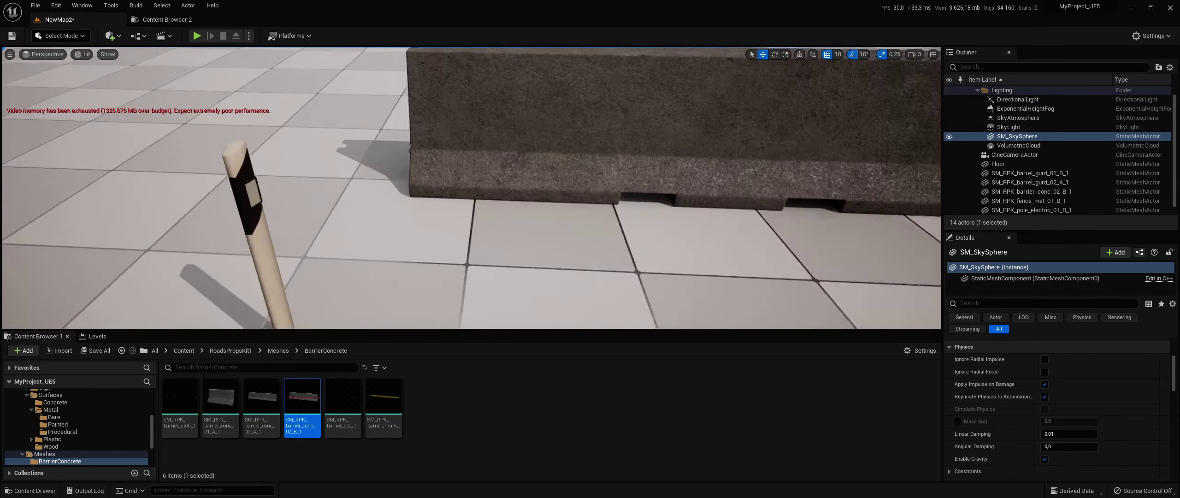
Step: Browse back through Meshes, peek at Billboard, and open the Cones folder
key(BackSpace)
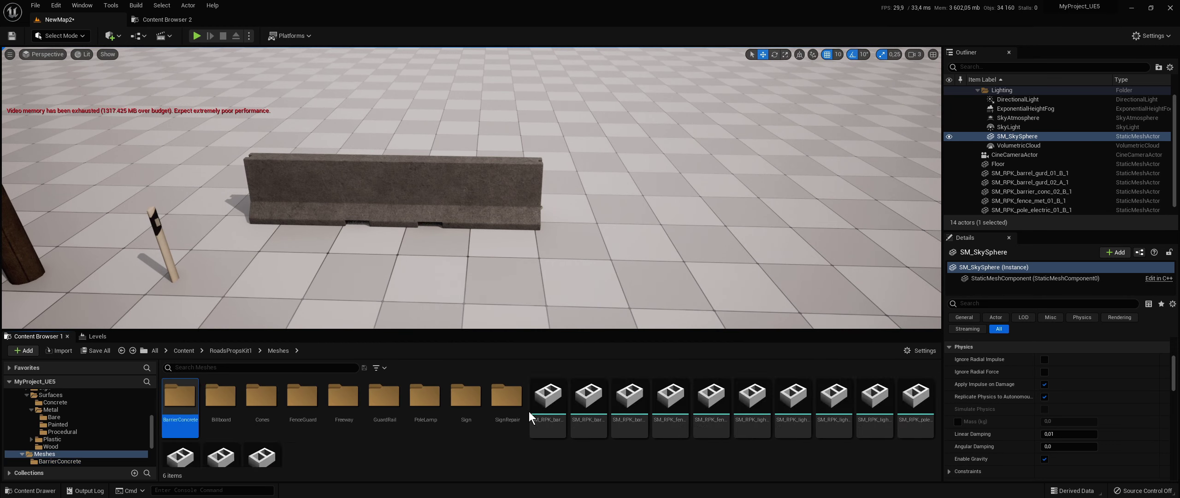
double_click(225, 410)
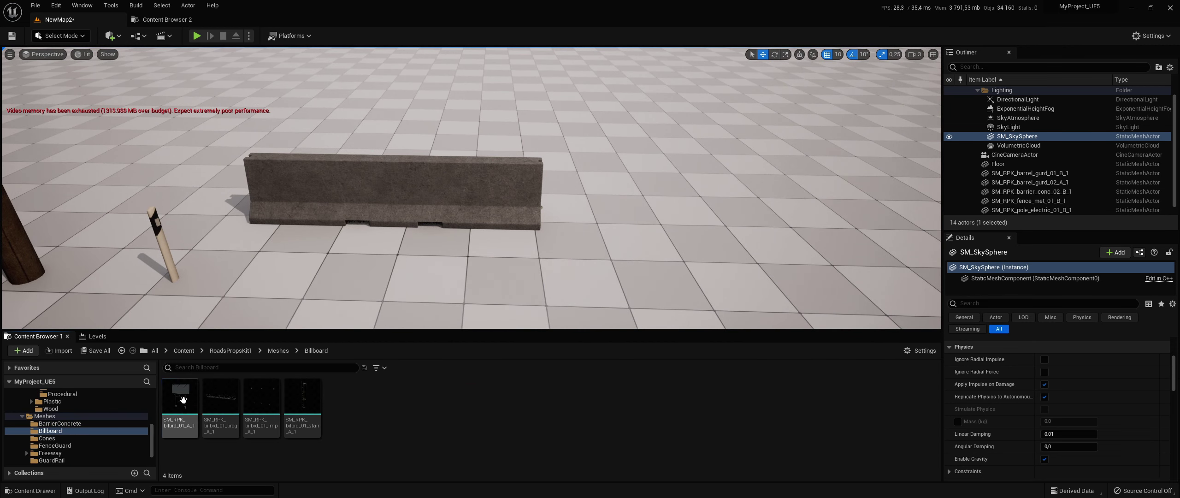
key(BackSpace)
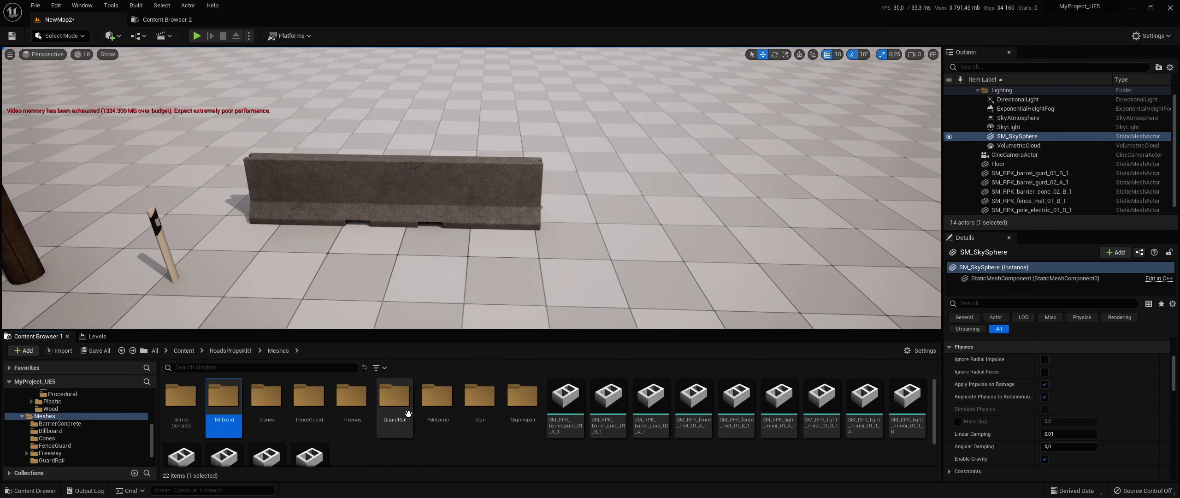
double_click(267, 399)
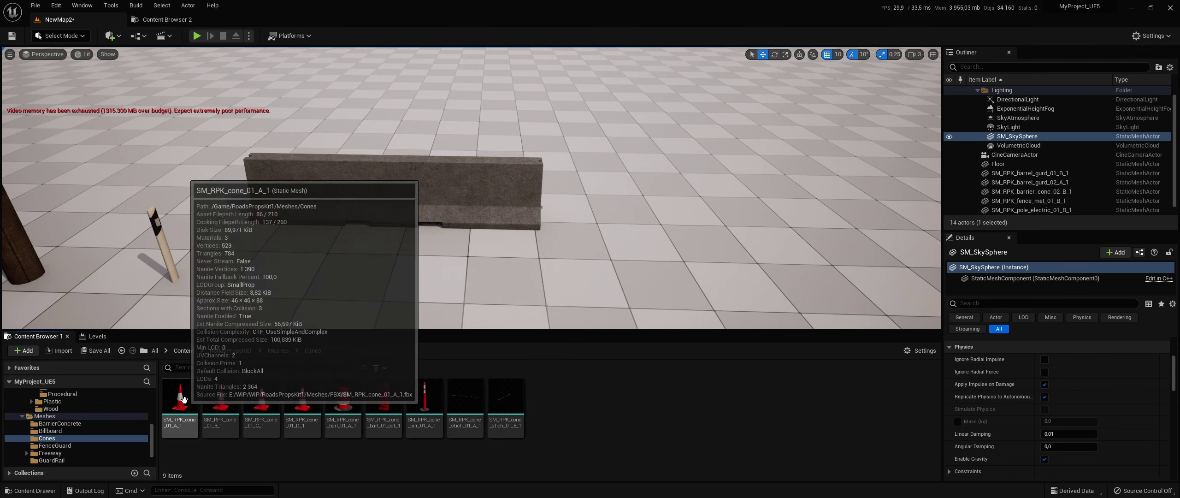
Step: Place cone_01_D_1, cone_barl_01_A_1 striped barrel and cone_pilr_01_A_1 red bollard beside the barrier
mouse_move(300, 402)
drag(299, 403, 587, 277)
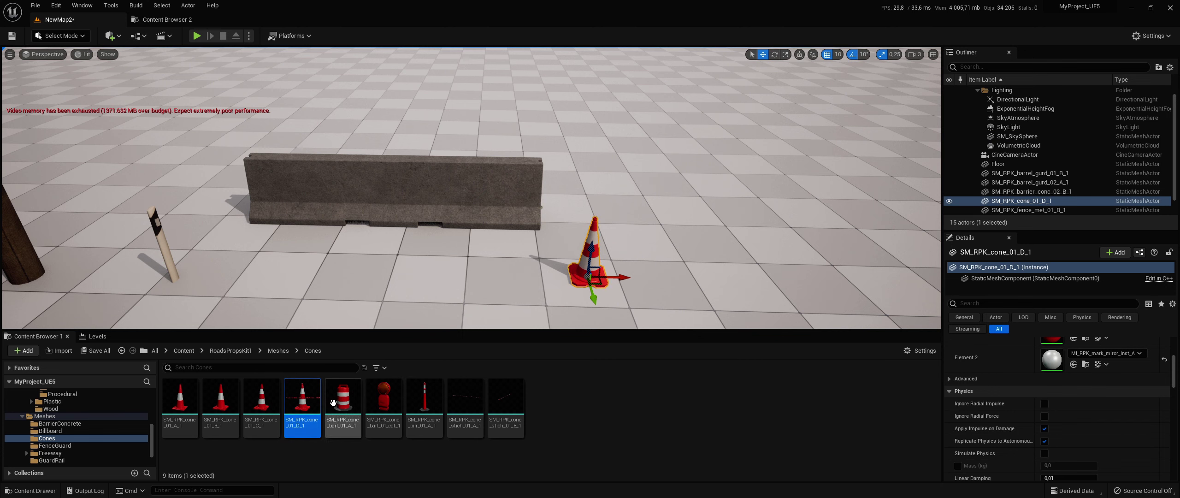
drag(333, 403, 709, 277)
drag(424, 403, 773, 289)
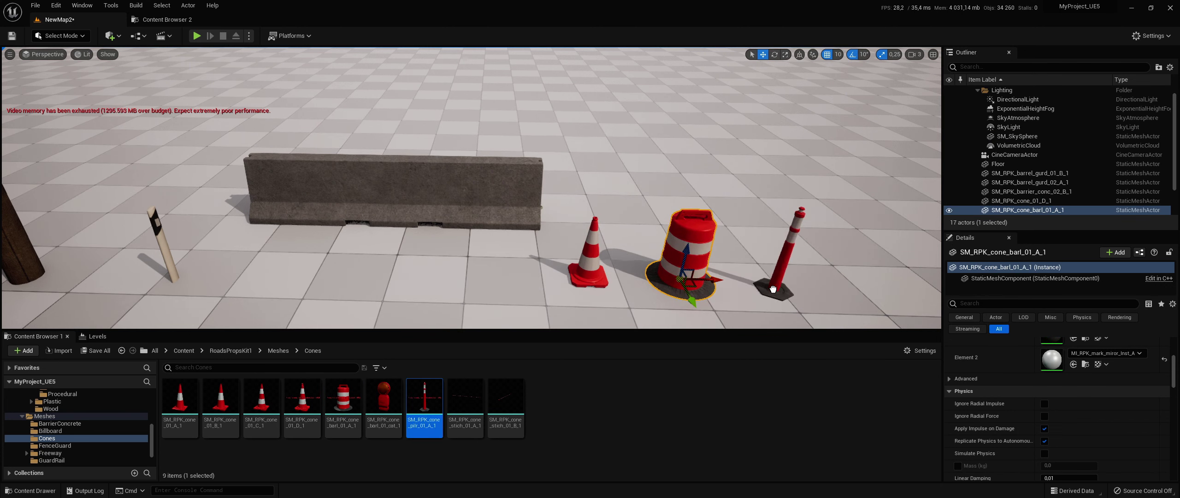
scroll(1016, 101, up, 5)
key(Escape)
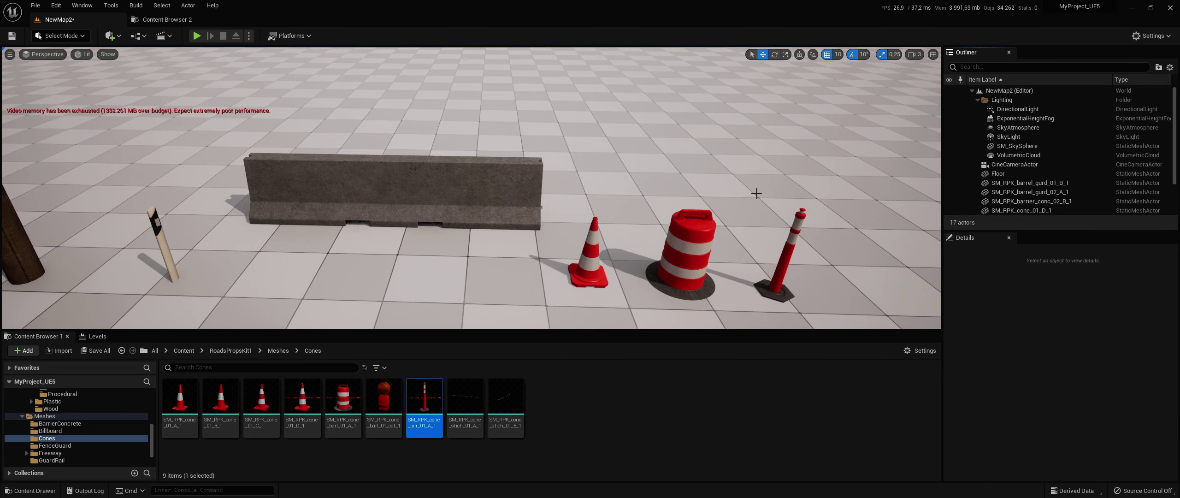
right_drag(470, 184, 470, 194)
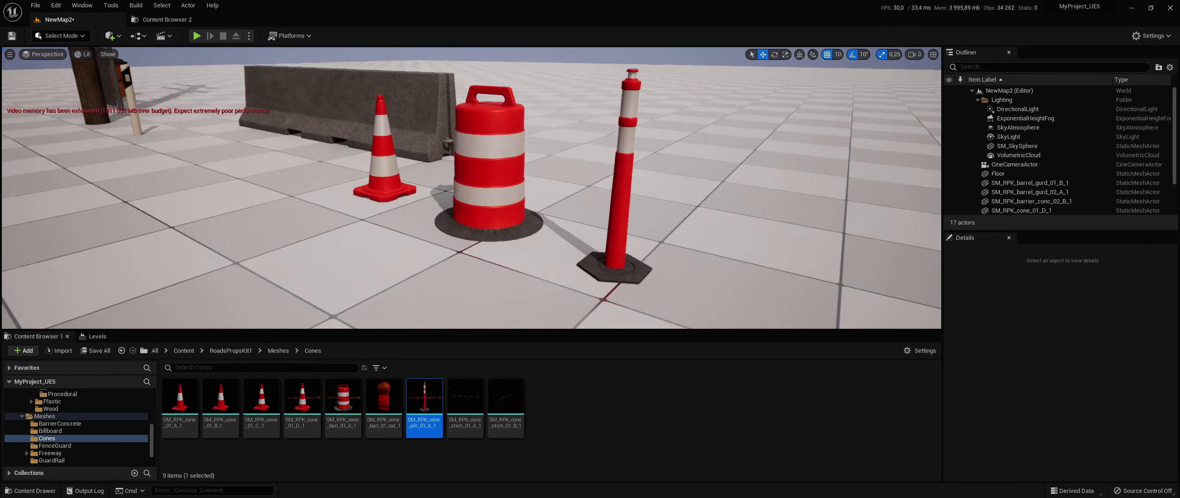
key(alt+Left)
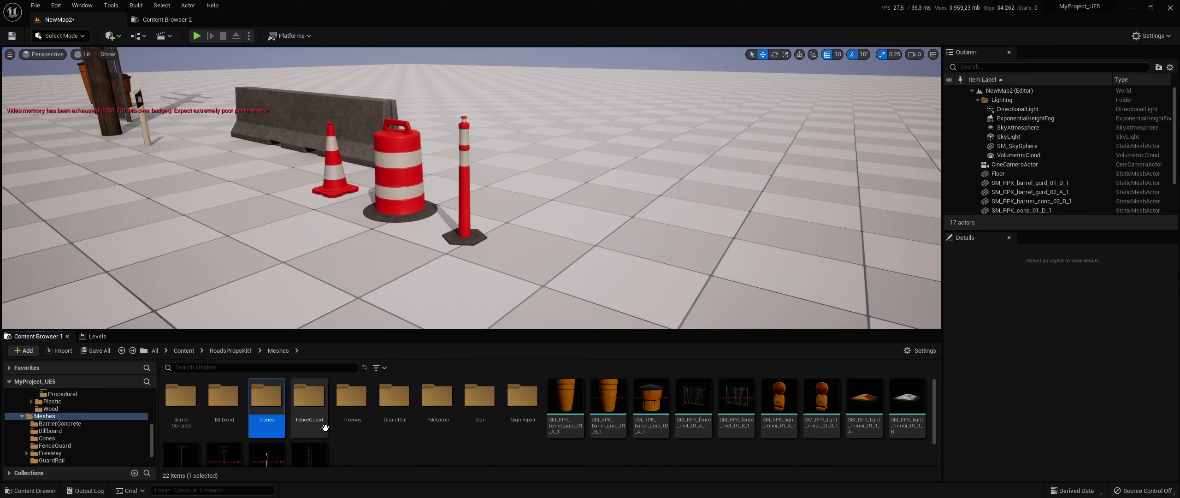
Step: Place the orange barricade fence_gurd_01_B_1 from FenceGuard and inspect its beacon and base
double_click(321, 422)
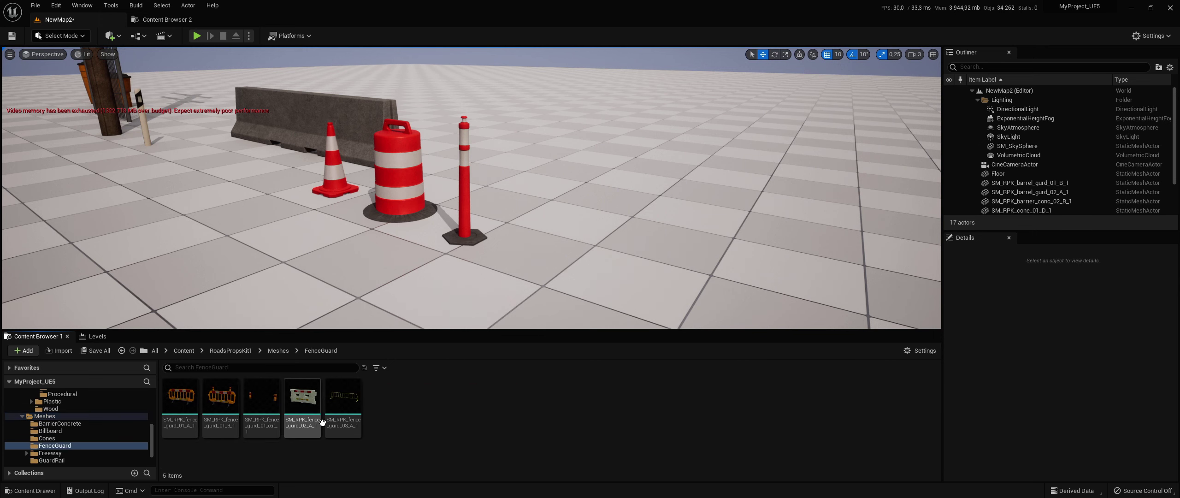
drag(627, 278, 625, 277)
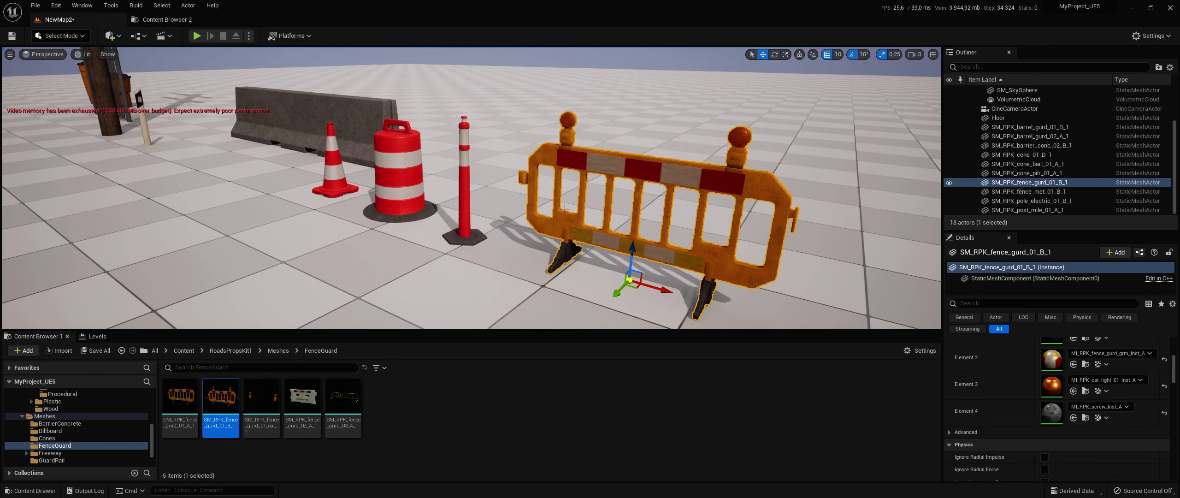
right_drag(625, 277, 565, 171)
click(564, 170)
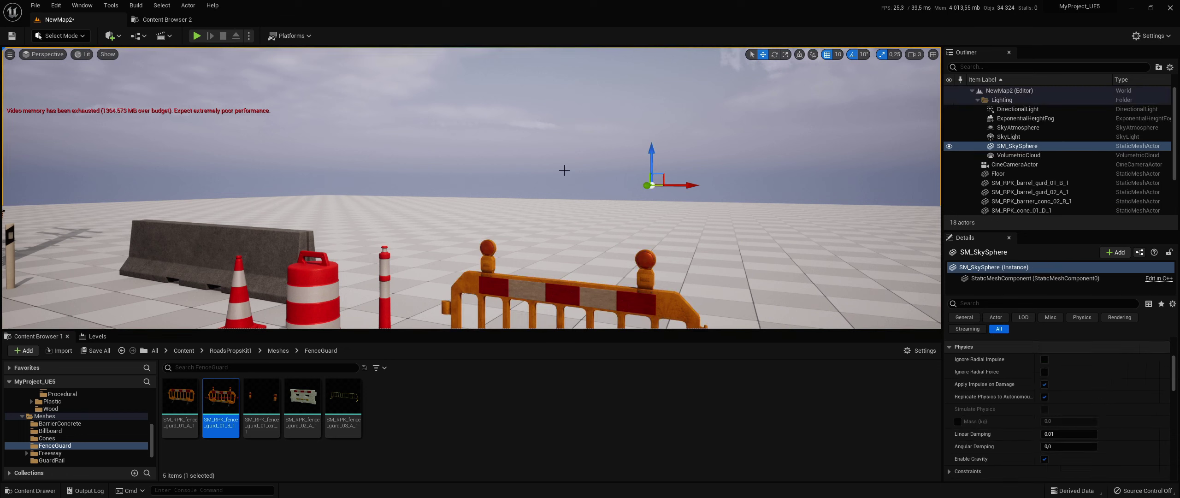
click(994, 97)
mouse_move(553, 185)
right_down()
mouse_move(567, 180)
mouse_move(568, 162)
mouse_move(516, 193)
right_up()
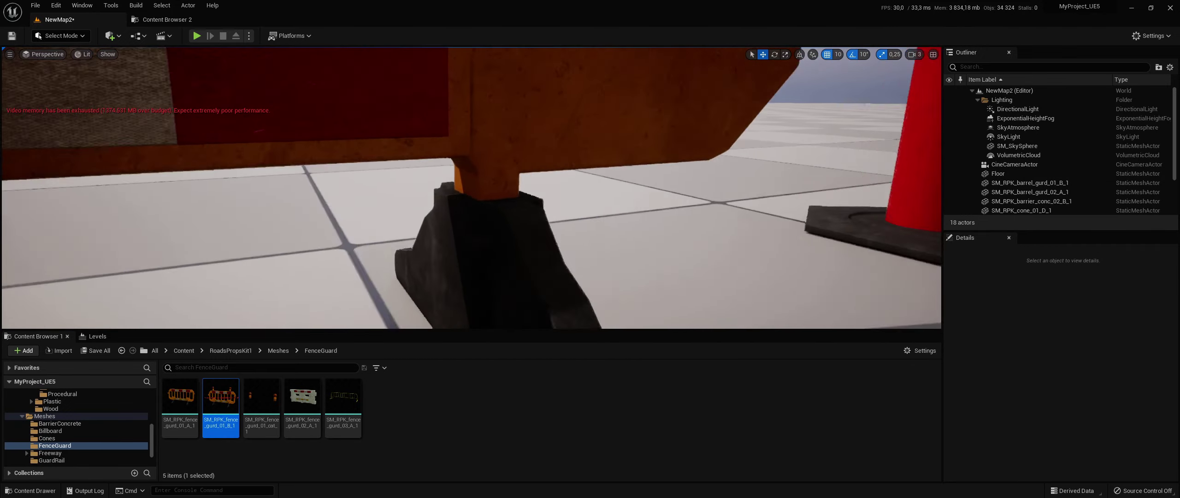
mouse_move(516, 193)
right_down()
mouse_move(503, 203)
mouse_move(663, 218)
right_up()
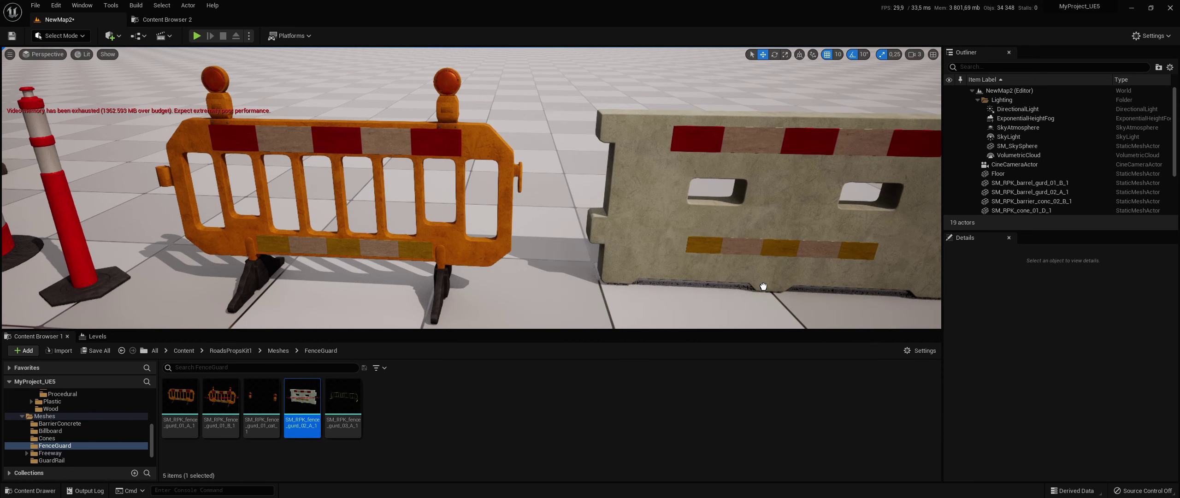
Step: Add the concrete road barrier and yellow metal crowd fence beside the barricade
drag(763, 287, 749, 295)
scroll(471, 189, up, 5)
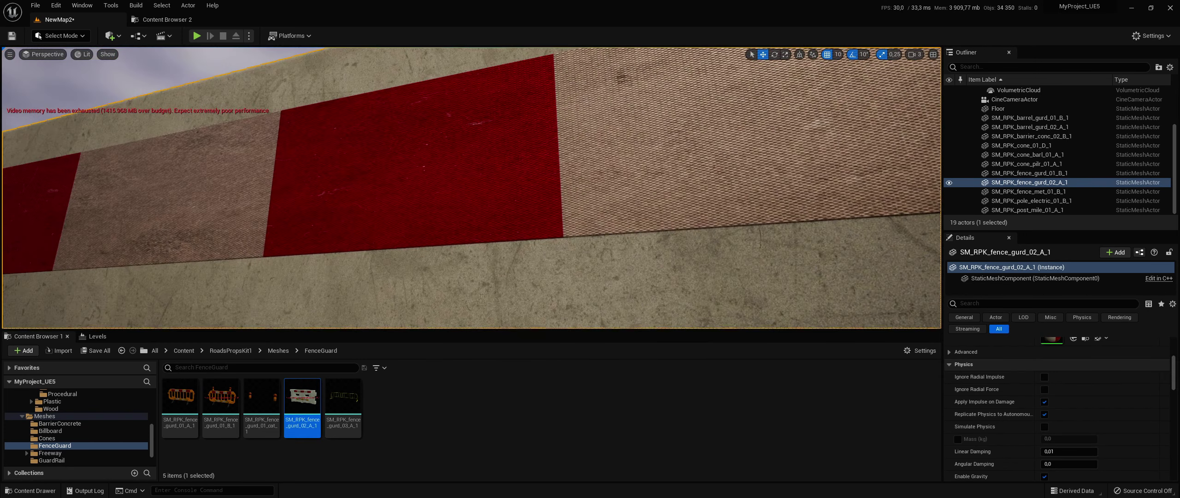
mouse_move(472, 188)
right_down()
mouse_move(600, 179)
mouse_move(530, 184)
mouse_move(531, 166)
mouse_move(530, 184)
right_up()
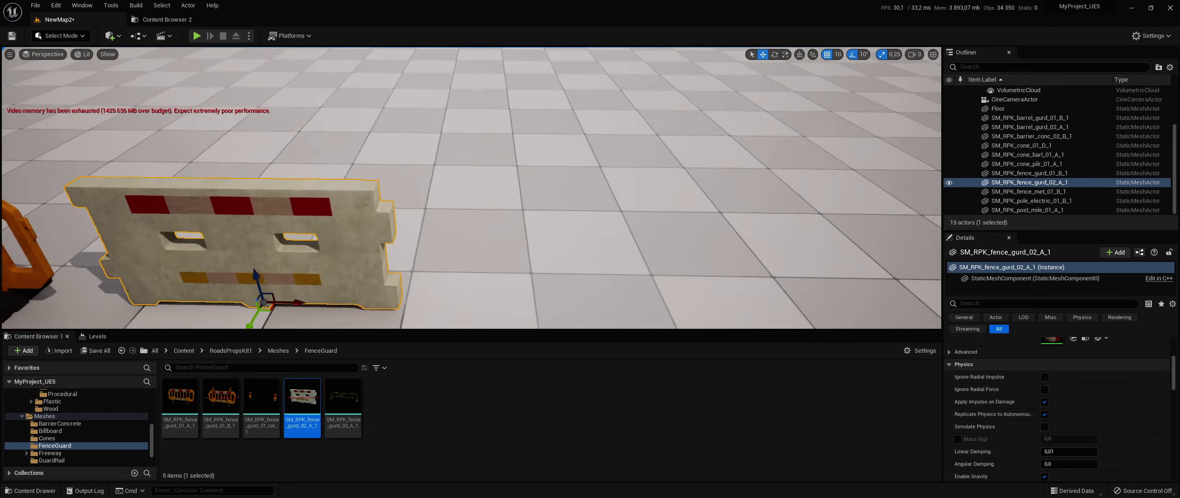
right_drag(509, 290, 509, 304)
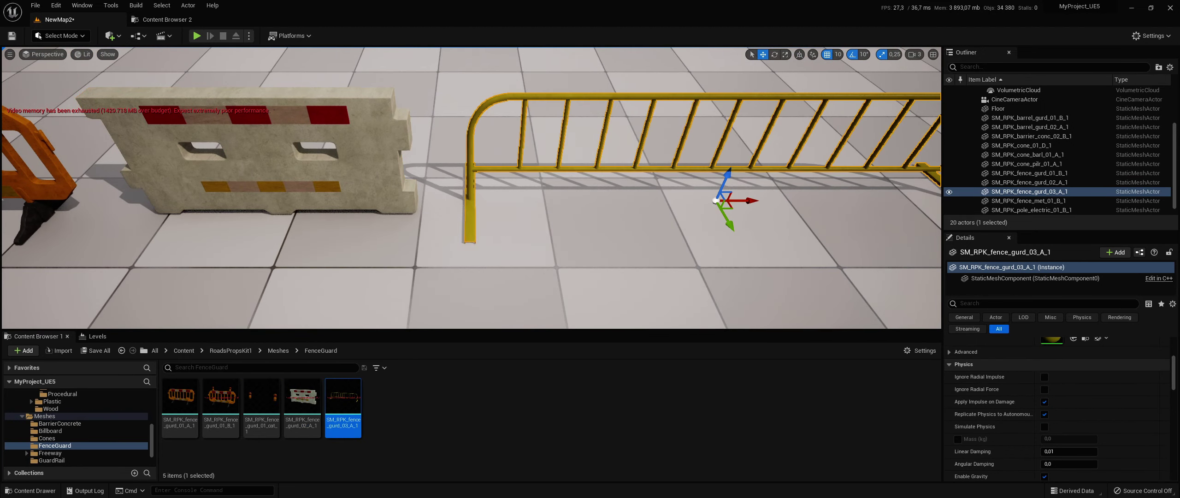
mouse_move(471, 185)
right_down()
mouse_move(471, 202)
mouse_move(472, 175)
right_up()
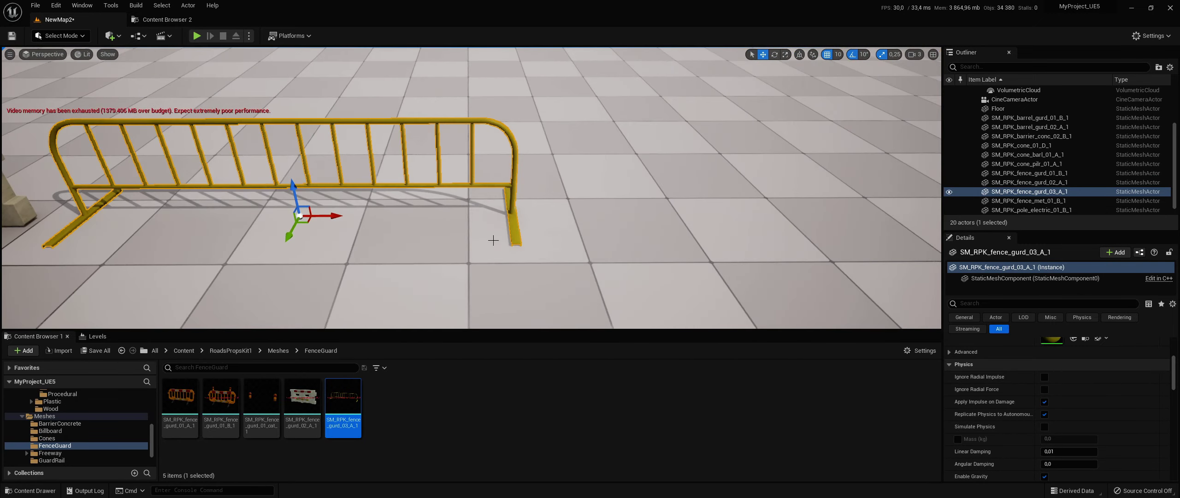
right_drag(471, 184, 461, 193)
click(432, 425)
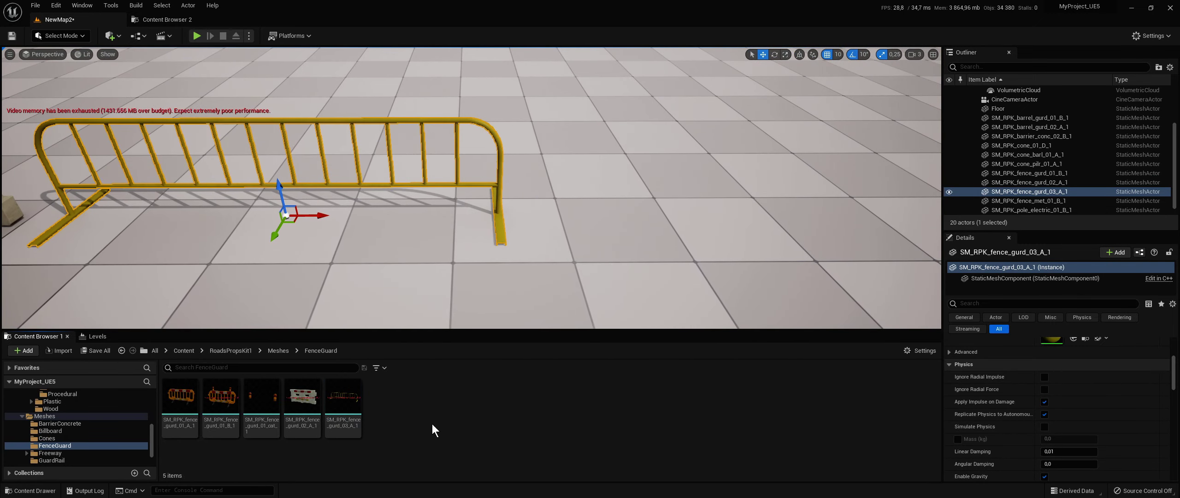
click(279, 351)
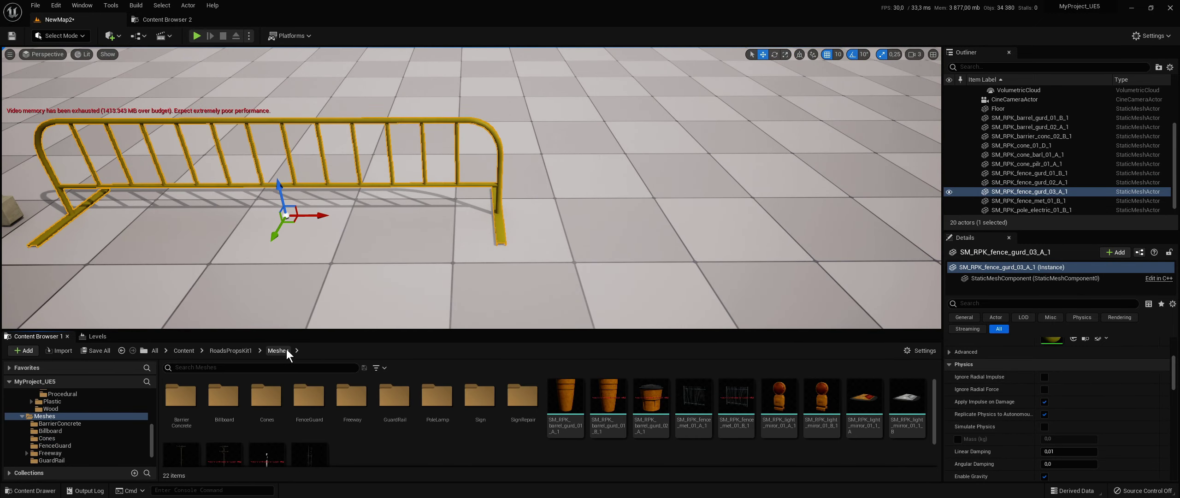
Step: Place guard_rail_02_1_A from the GuardRail folder and inspect it side-on
double_click(347, 404)
key(alt+Left)
double_click(397, 401)
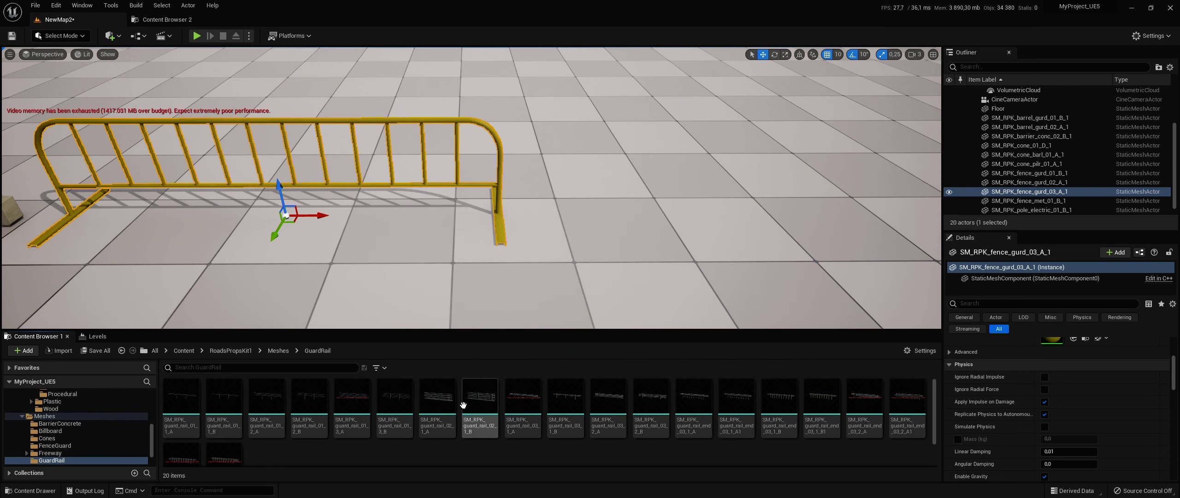
mouse_move(453, 403)
drag(453, 403, 859, 218)
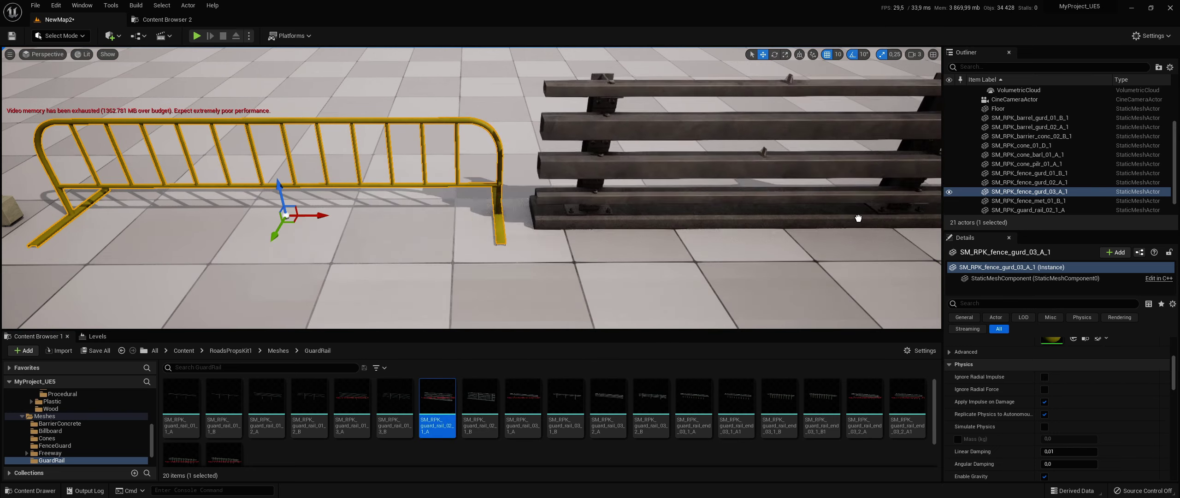
key(f)
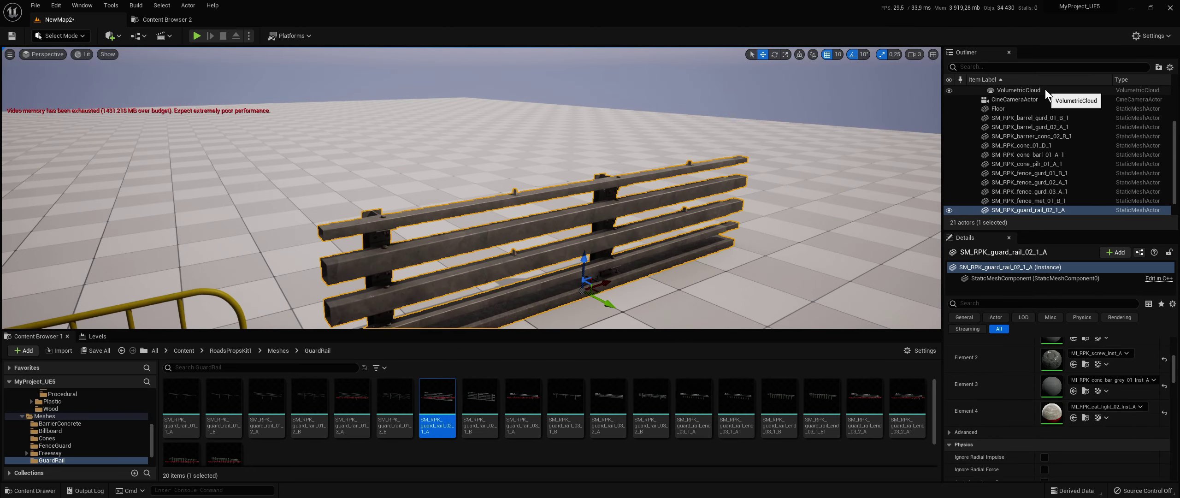
scroll(1044, 88, up, 3)
click(1037, 92)
scroll(471, 188, up, 5)
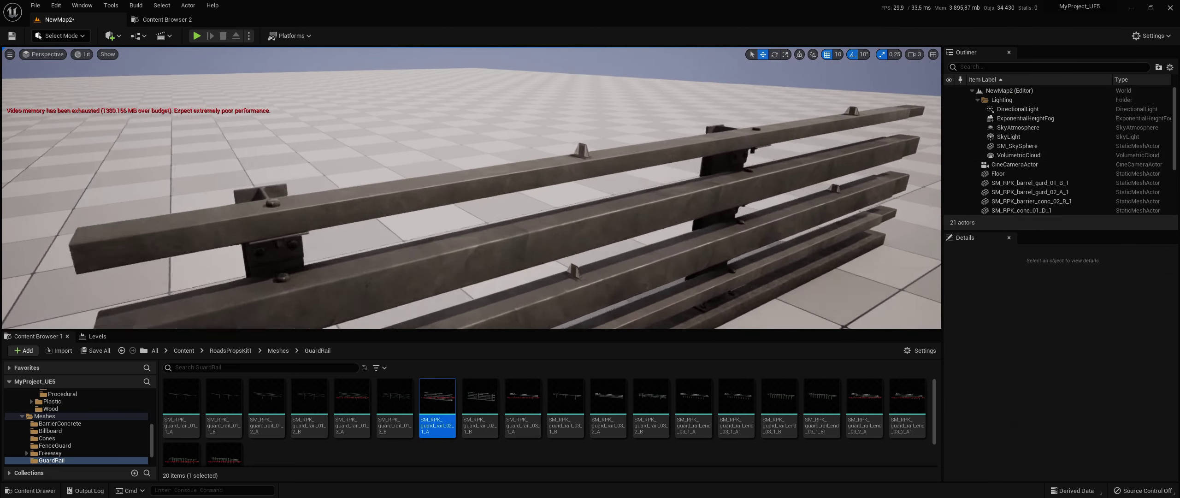
mouse_move(471, 188)
right_down()
mouse_move(507, 193)
mouse_move(471, 188)
mouse_move(489, 185)
right_up()
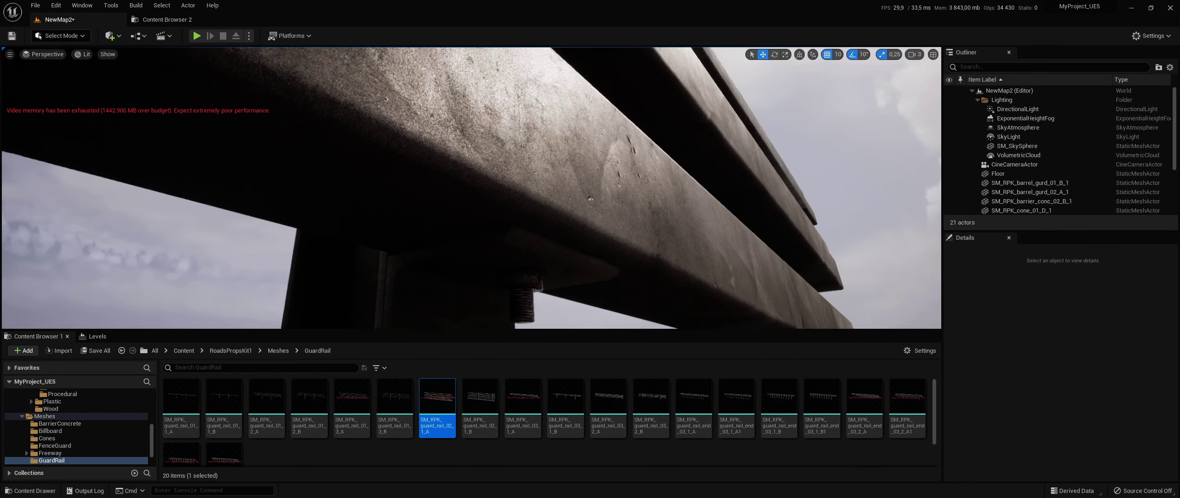
right_drag(489, 184, 498, 180)
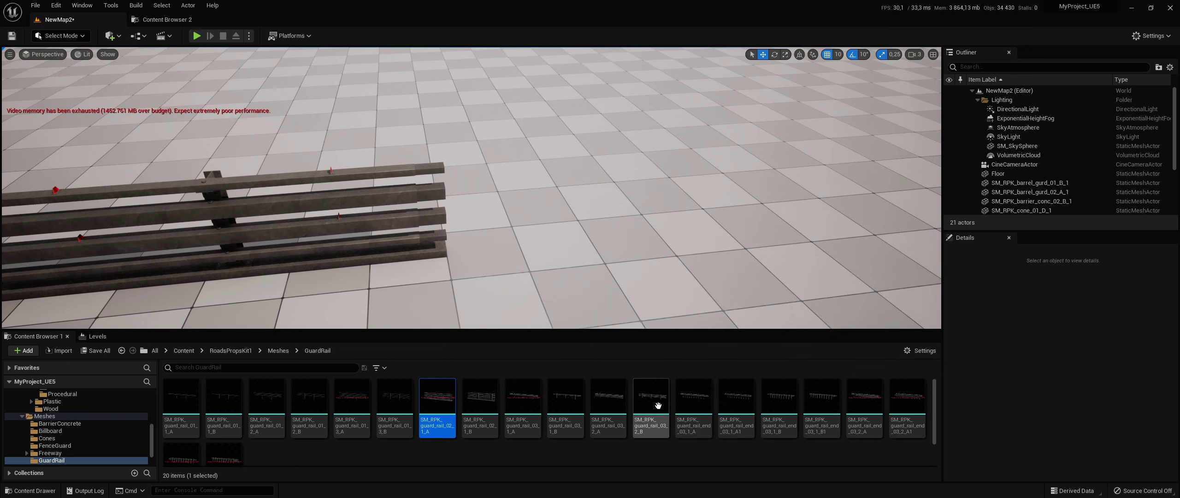
Step: Add the SM_RPK_guard_rail_end_03_1_A end section beside the rails and view it alongside them
drag(691, 401, 687, 237)
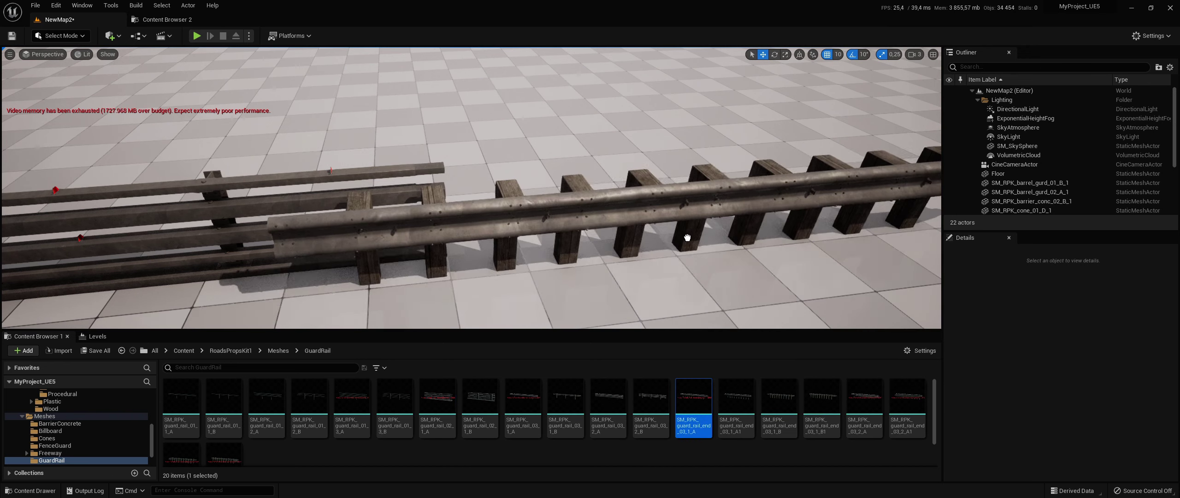
drag(793, 192, 792, 192)
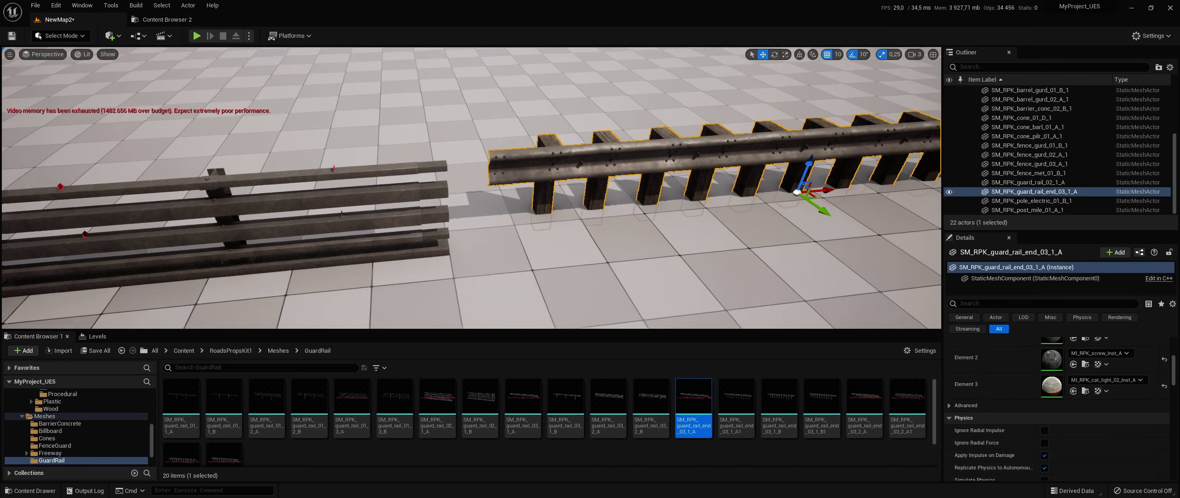
scroll(797, 191, down, 10)
click(507, 102)
scroll(507, 102, up, 10)
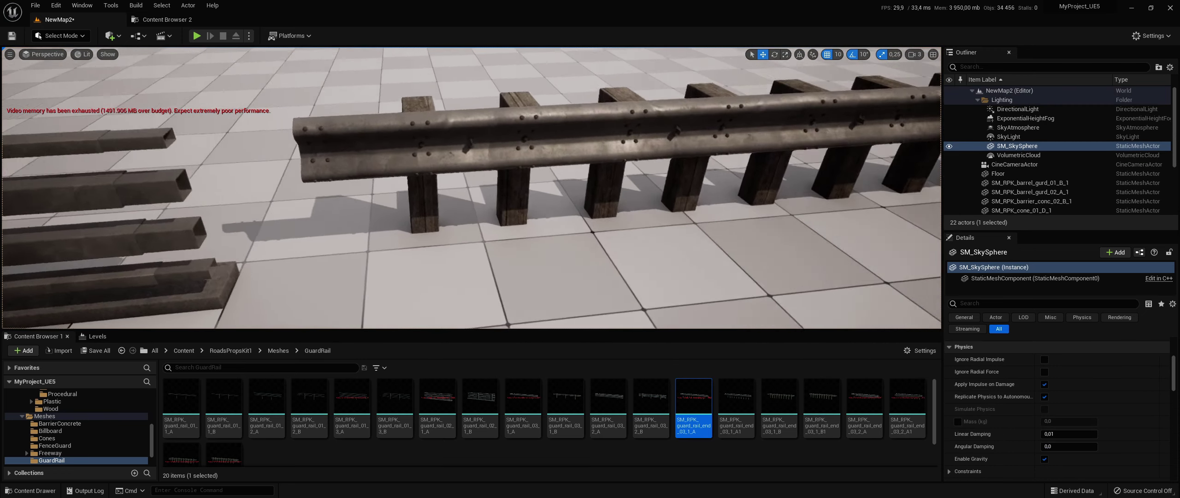
scroll(508, 184, up, 5)
scroll(507, 185, up, 5)
right_drag(507, 184, 461, 189)
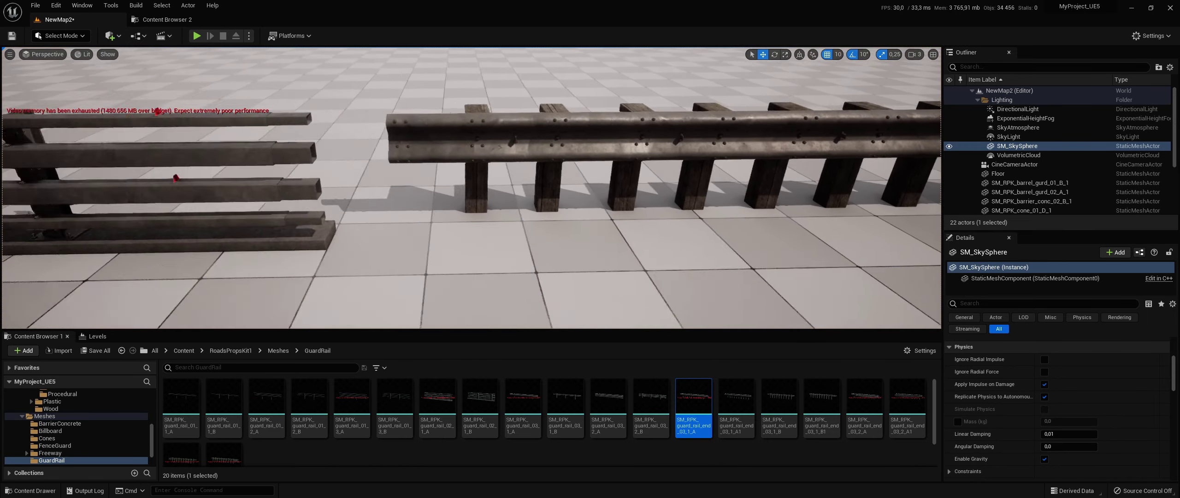
right_drag(471, 189, 461, 189)
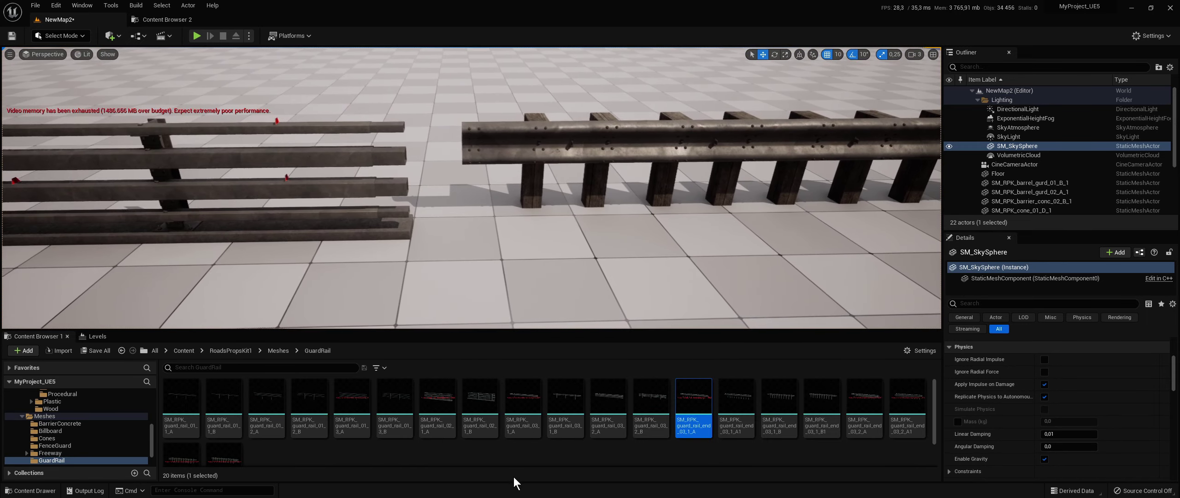
click(280, 352)
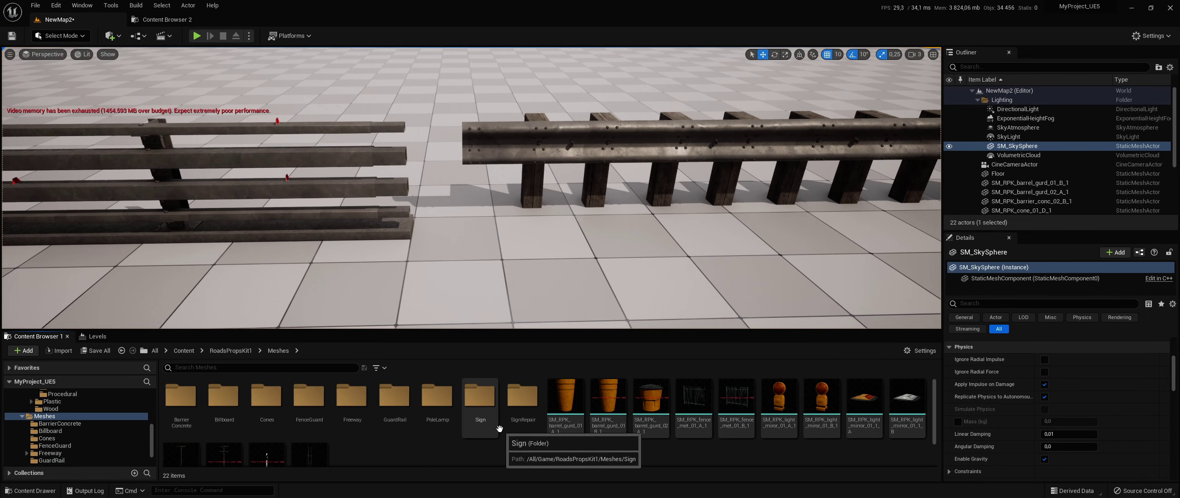
Step: Browse the kit's PoleLamp, Sign and SignRepair mesh folders, then open the RoadsPropsKit1 Blueprints folder
double_click(437, 397)
key(alt+Left)
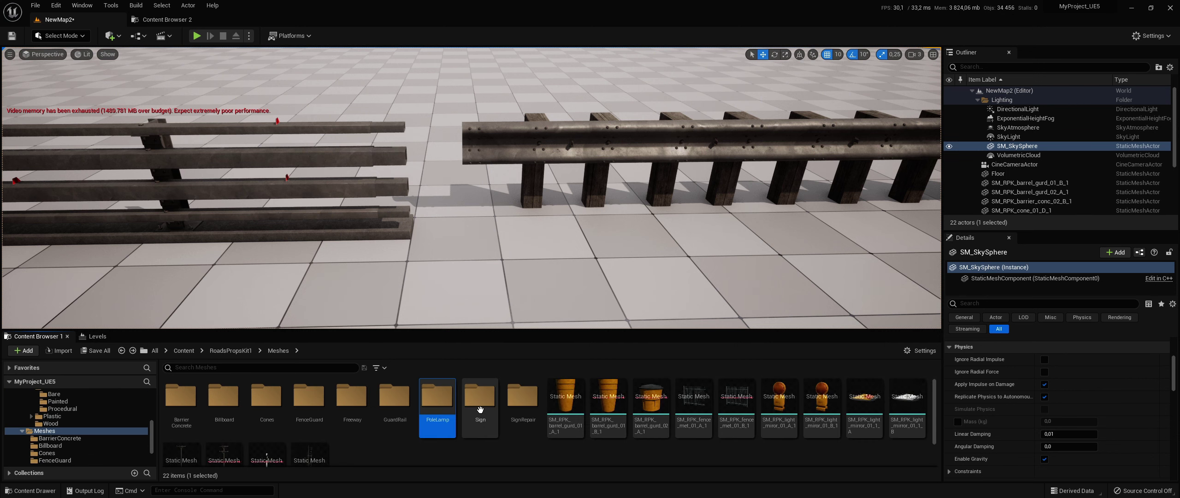
double_click(475, 411)
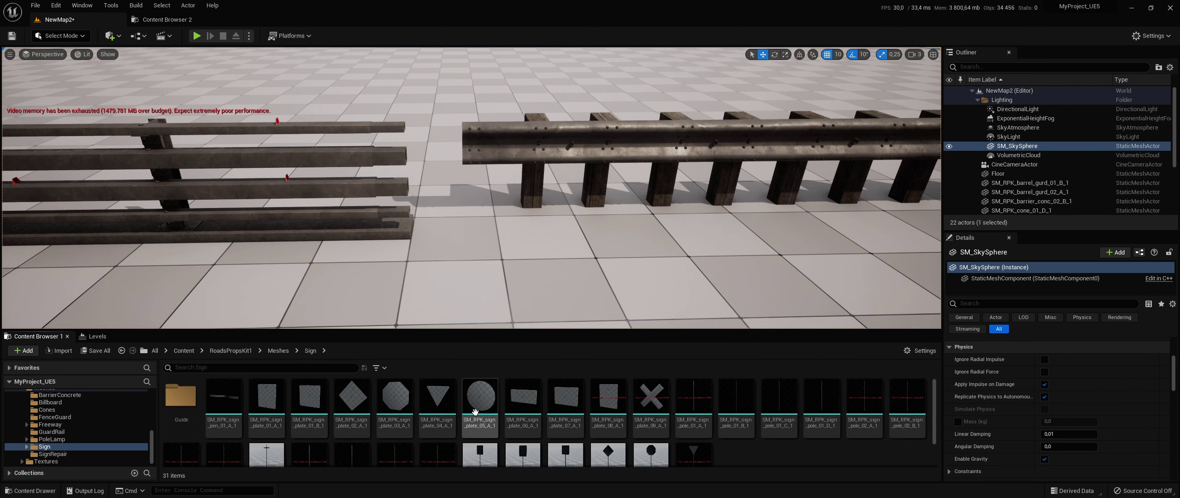
key(alt+Left)
double_click(526, 415)
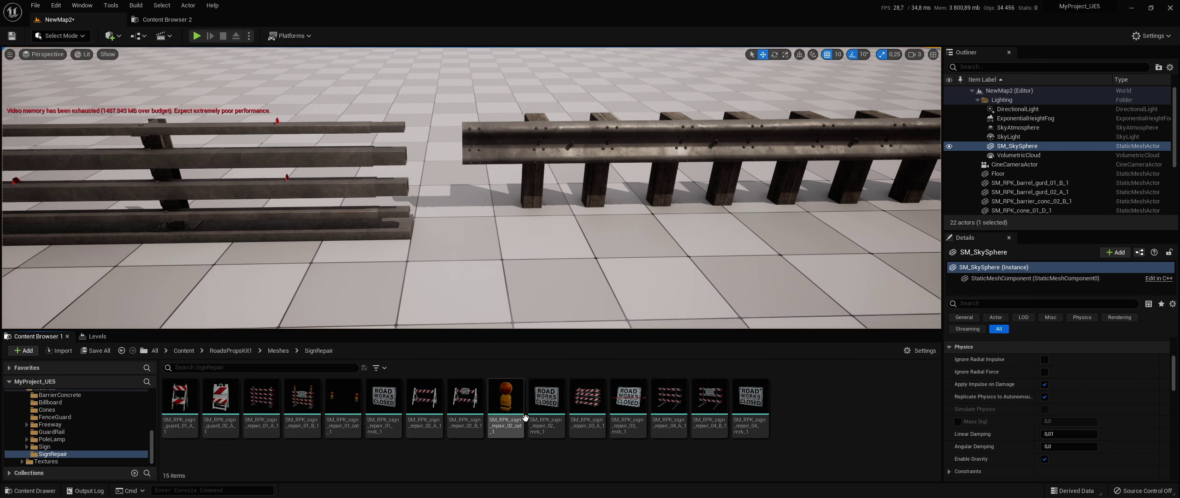
right_drag(466, 230, 507, 222)
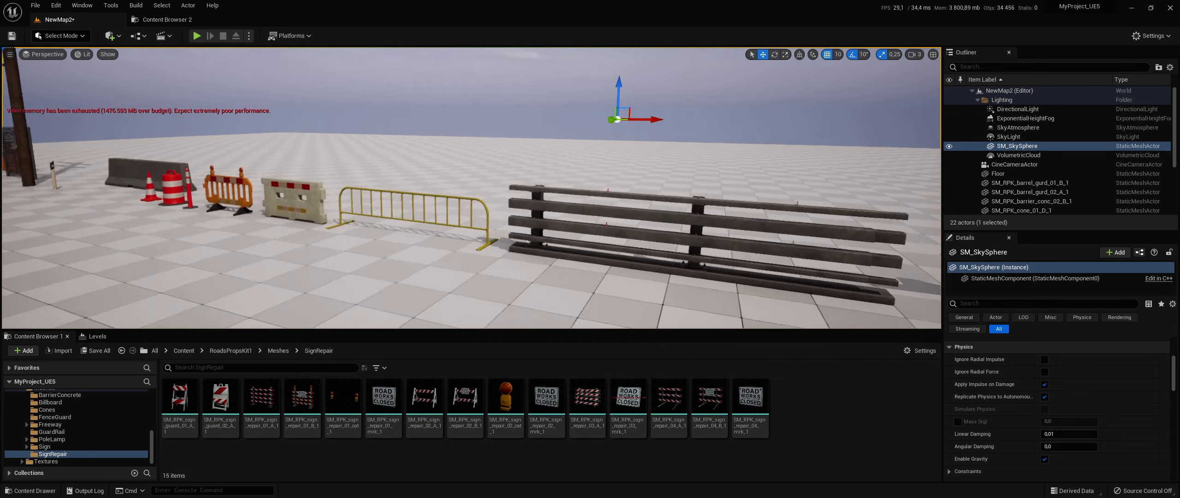
right_drag(507, 221, 470, 212)
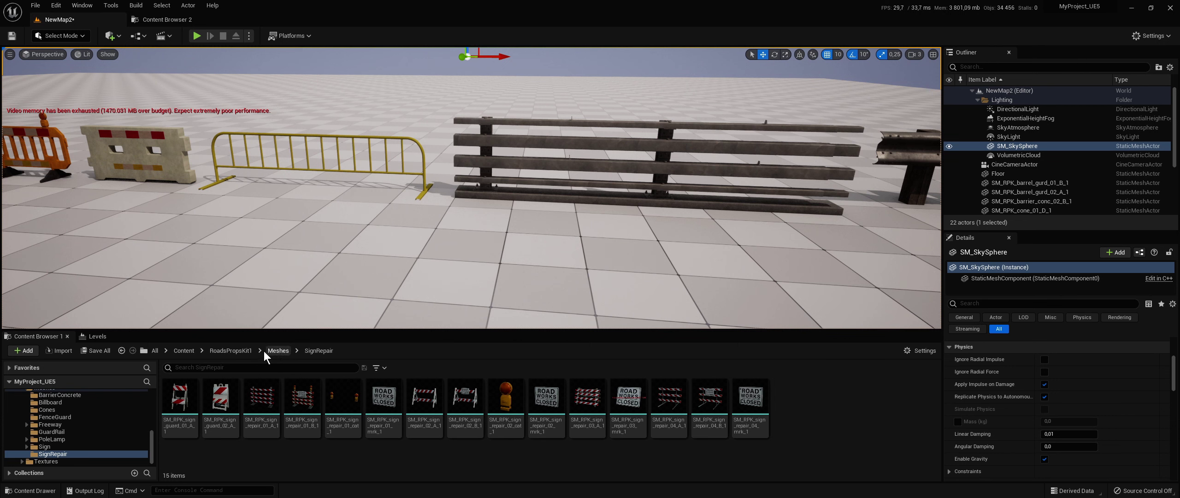
click(237, 351)
double_click(180, 396)
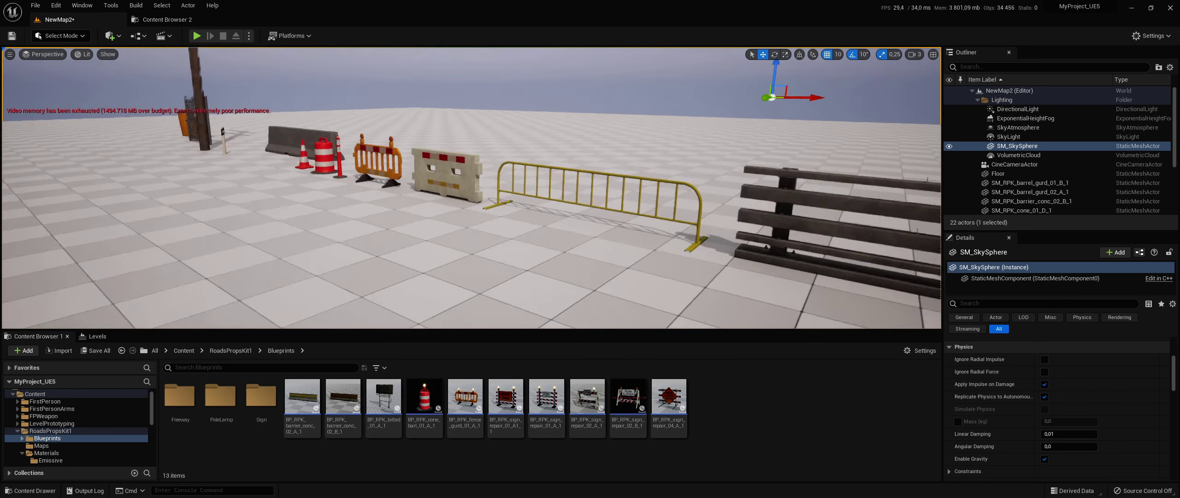
right_drag(470, 212, 461, 212)
Step: Place the BP_RPK_barrier_conc_02_B_1 concrete barrier in front of the barrier lineup
click(354, 396)
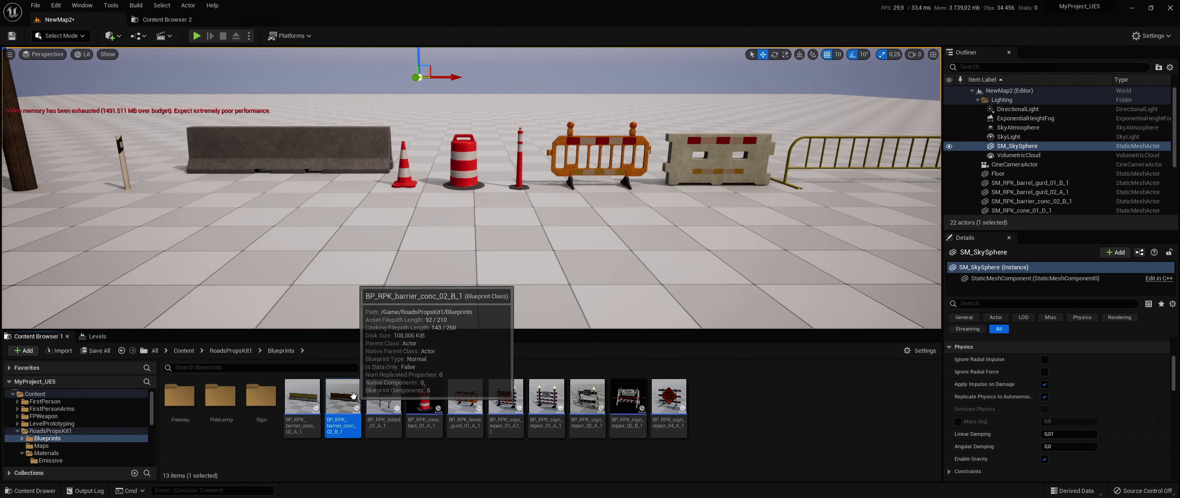
drag(353, 396, 440, 283)
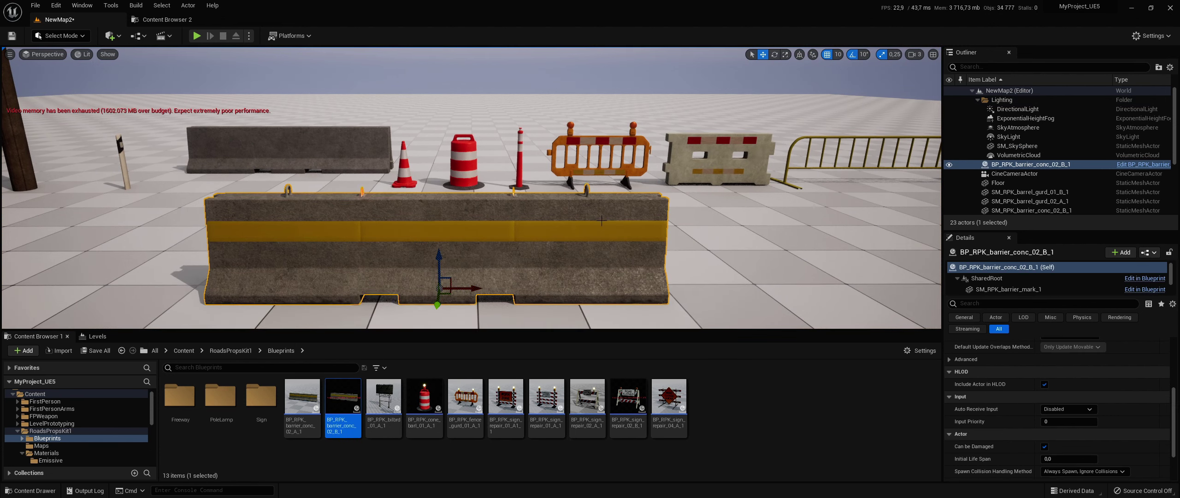
click(582, 71)
right_drag(583, 71, 583, 72)
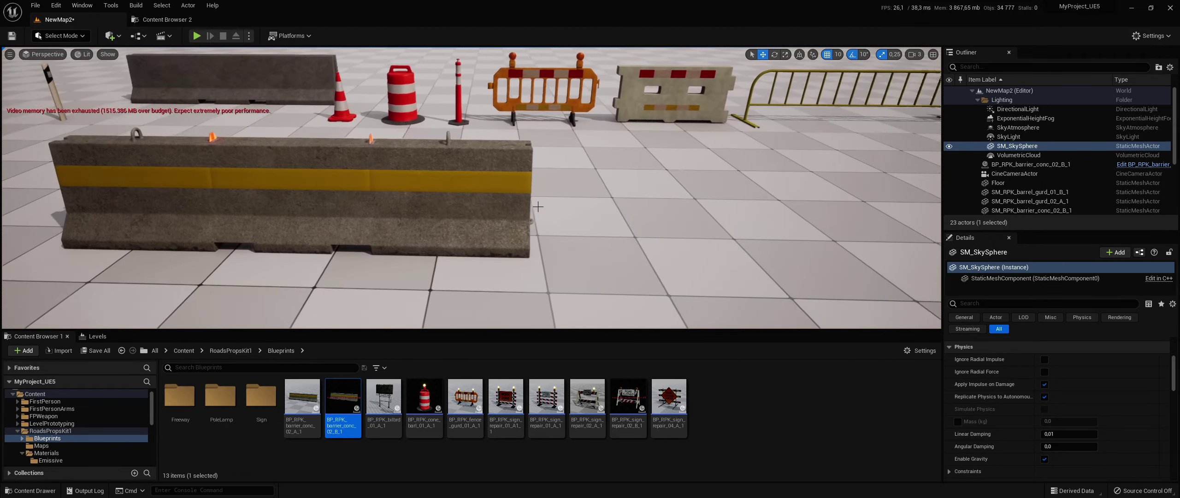
Step: Add the billboard blueprint near the concrete barrier and inspect its panel
drag(393, 399, 840, 226)
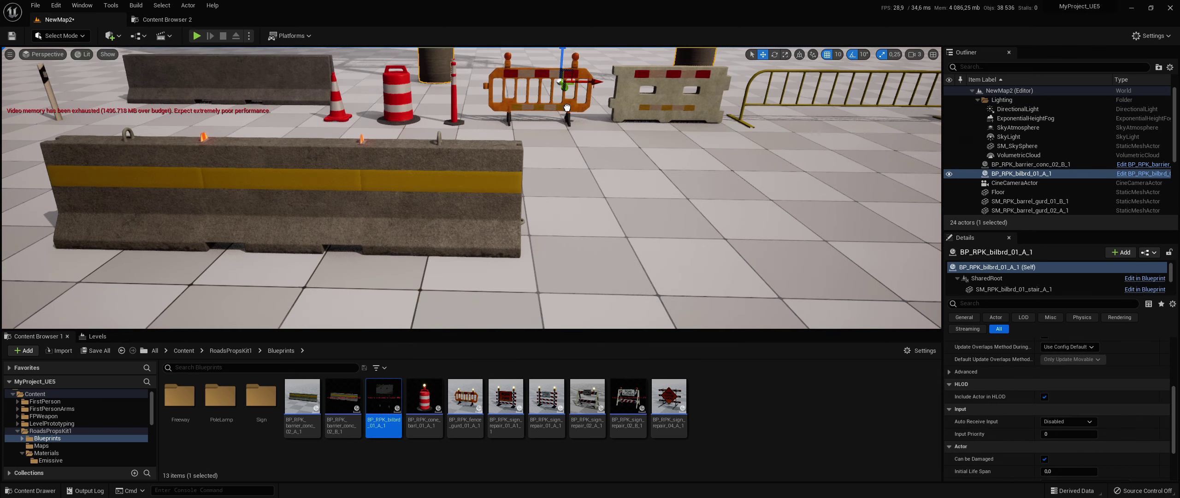
drag(688, 159, 585, 284)
right_drag(682, 276, 689, 200)
click(757, 211)
mouse_move(757, 211)
right_down()
mouse_move(645, 221)
mouse_move(637, 240)
right_up()
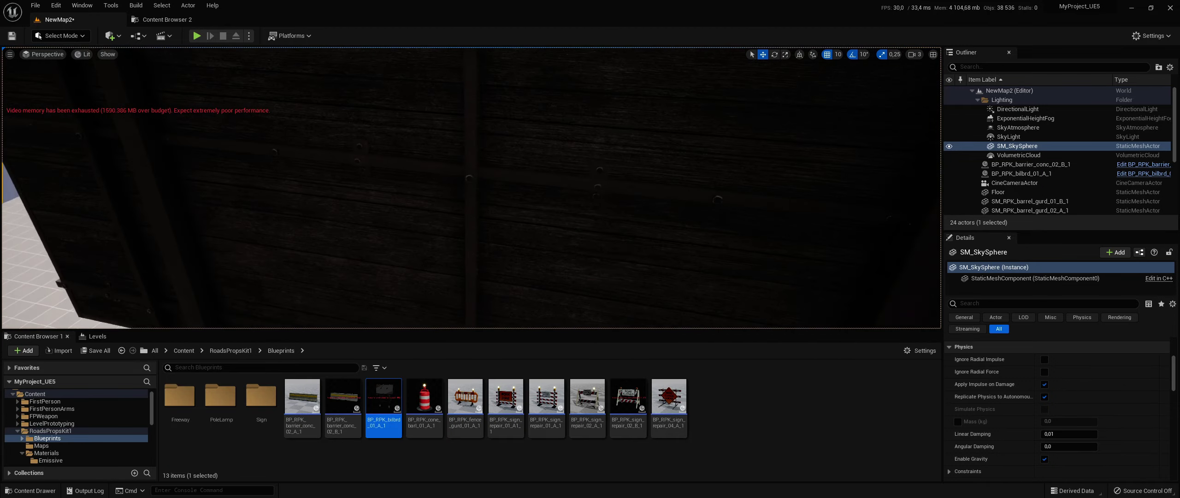
right_drag(636, 240, 637, 240)
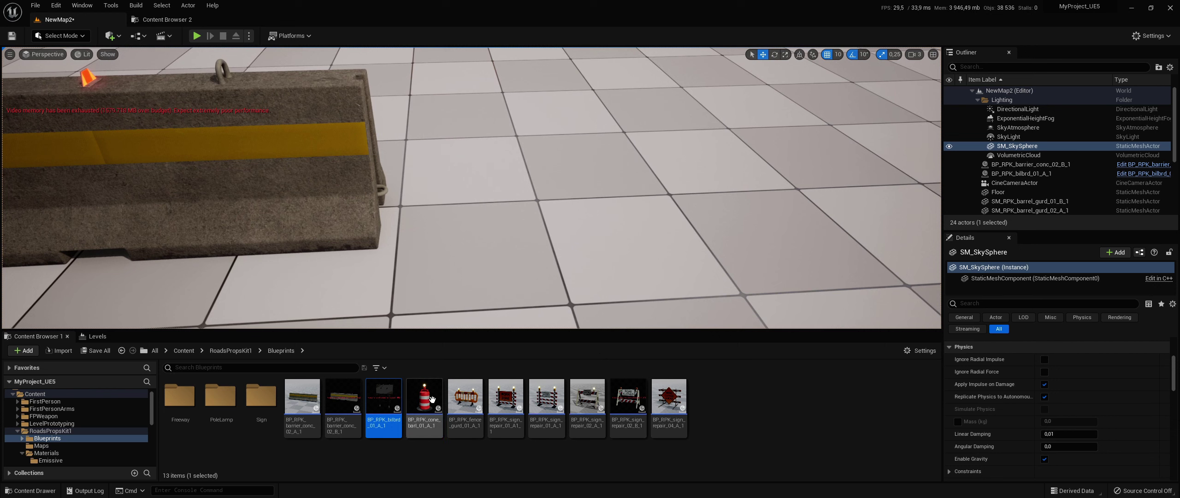
Step: Place the lit cone barrel beside the concrete barrier
drag(573, 201, 573, 201)
right_drag(572, 201, 573, 201)
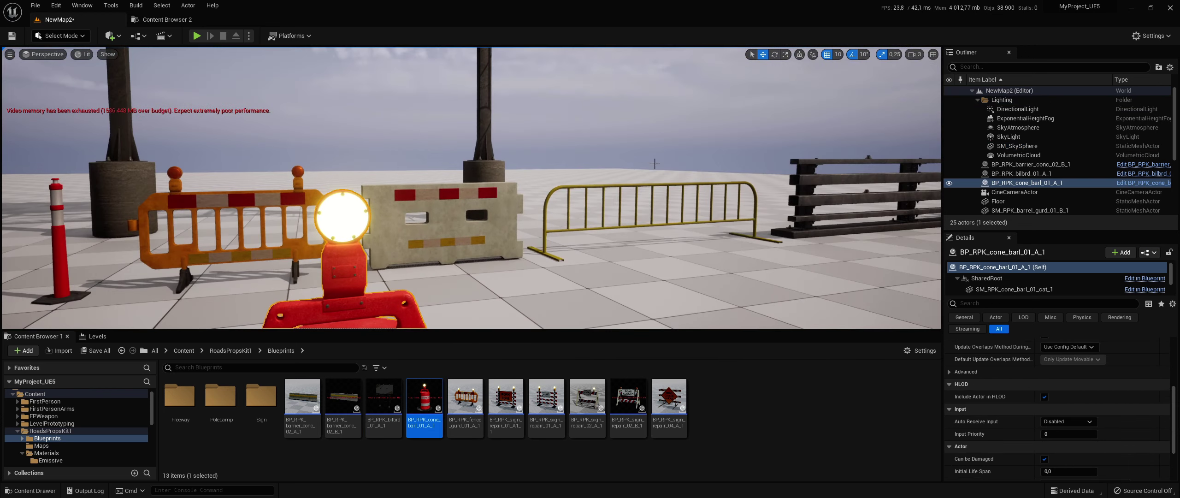
click(654, 163)
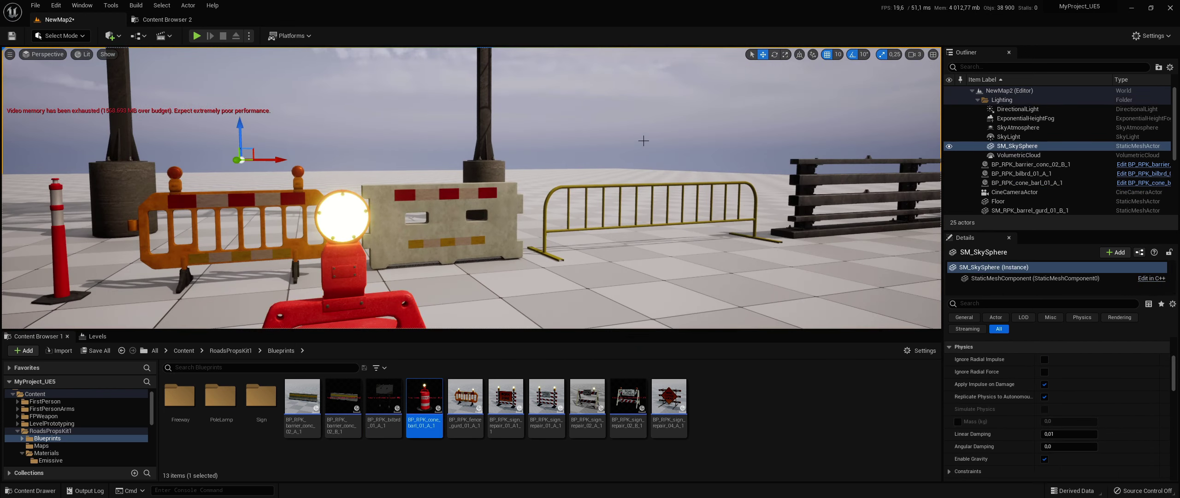
right_drag(655, 163, 654, 164)
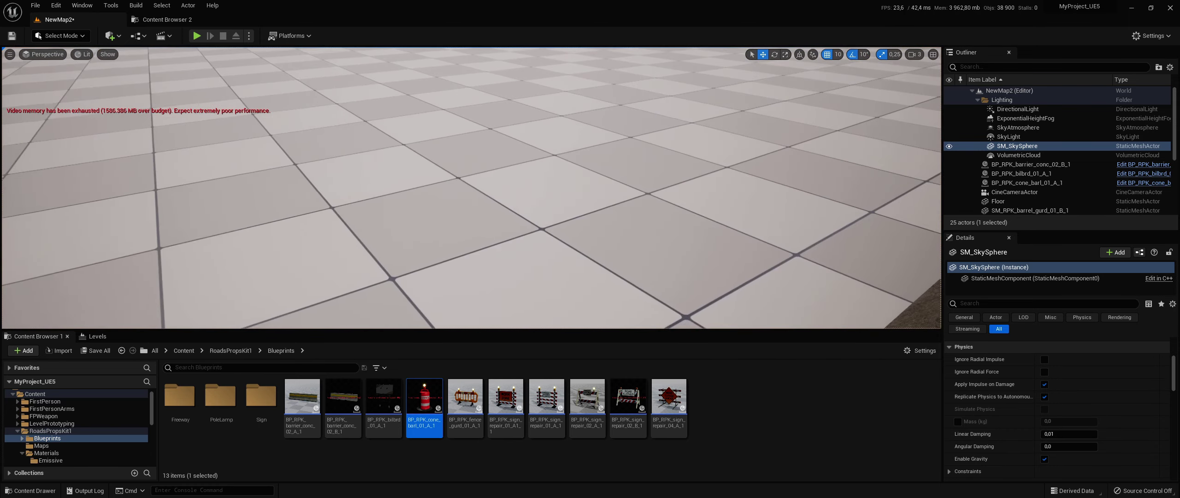
right_drag(588, 238, 588, 238)
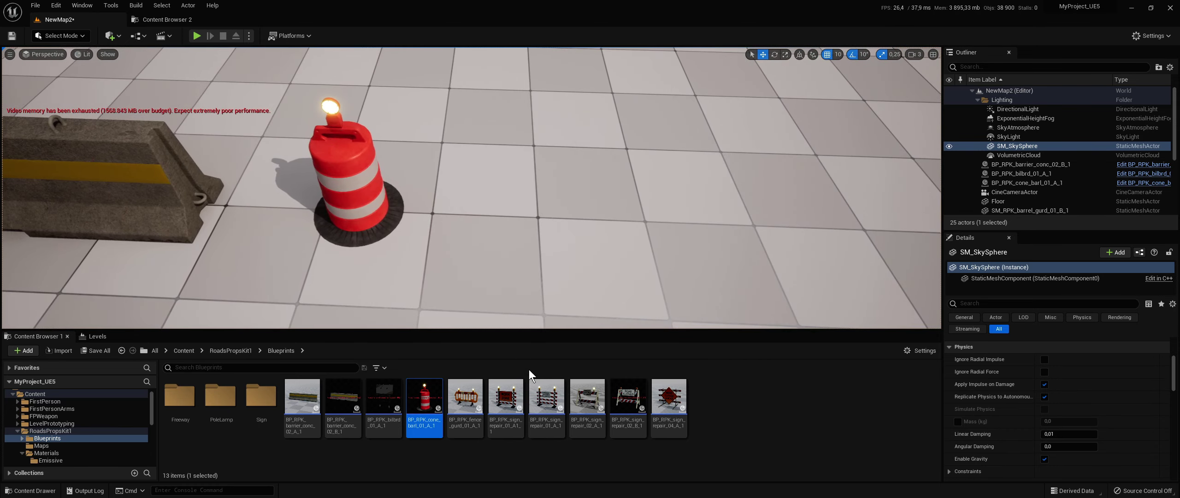
Step: Line up the WORK ZONE, ROAD WORKS CLOSED, ROAD CLOSED and ROAD CLOSED AHEAD signs beside the barrel
click(506, 396)
drag(506, 397, 608, 249)
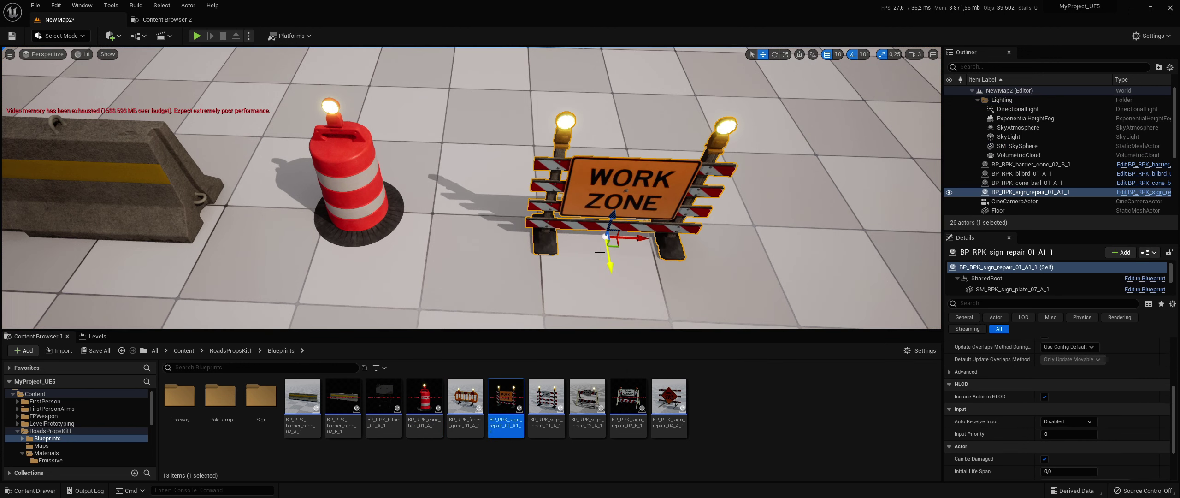
right_drag(608, 249, 608, 249)
click(587, 396)
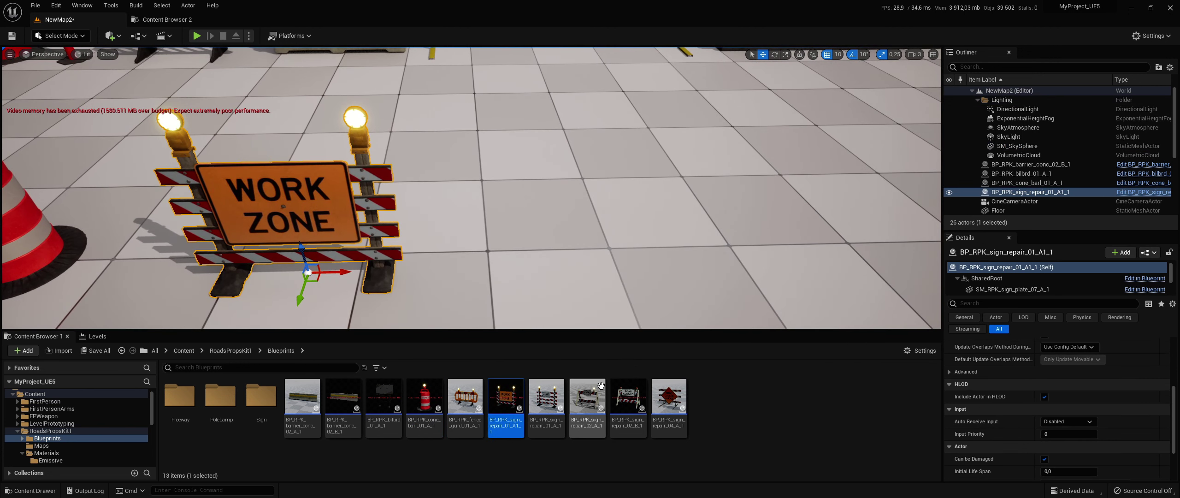
drag(587, 397, 591, 255)
click(628, 397)
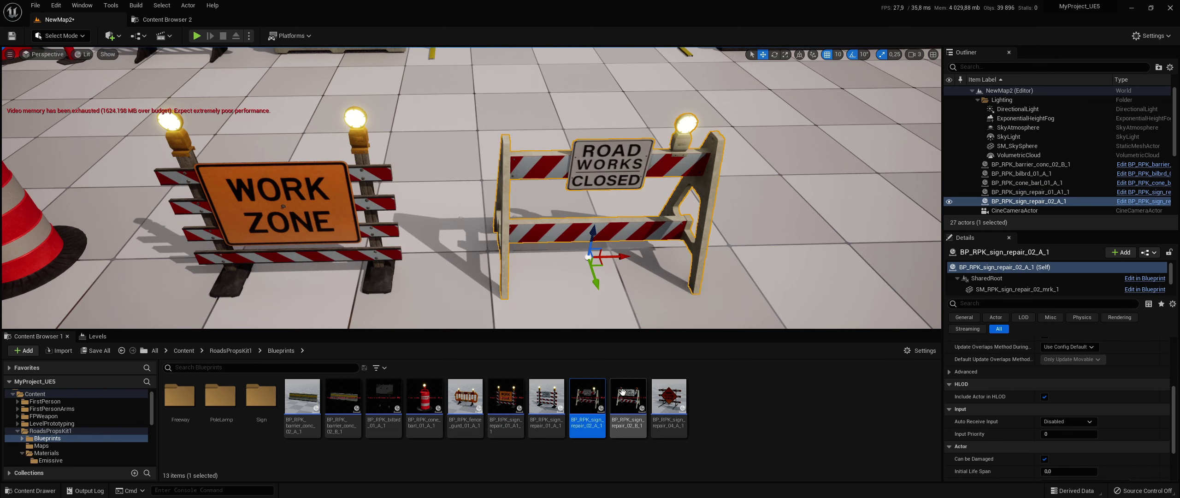
drag(628, 396, 762, 300)
drag(854, 255, 854, 254)
key(f)
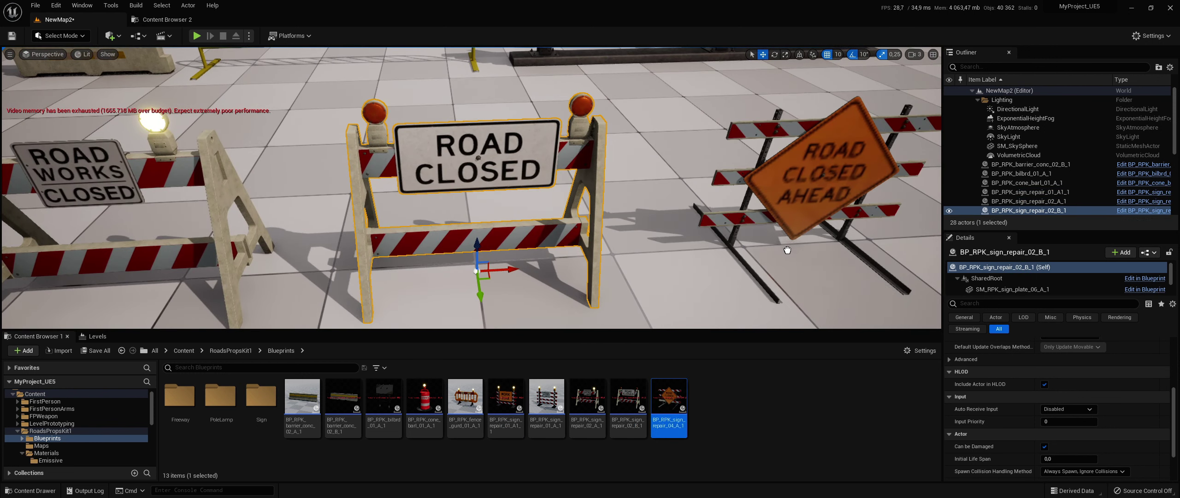
drag(788, 245, 787, 245)
key(f)
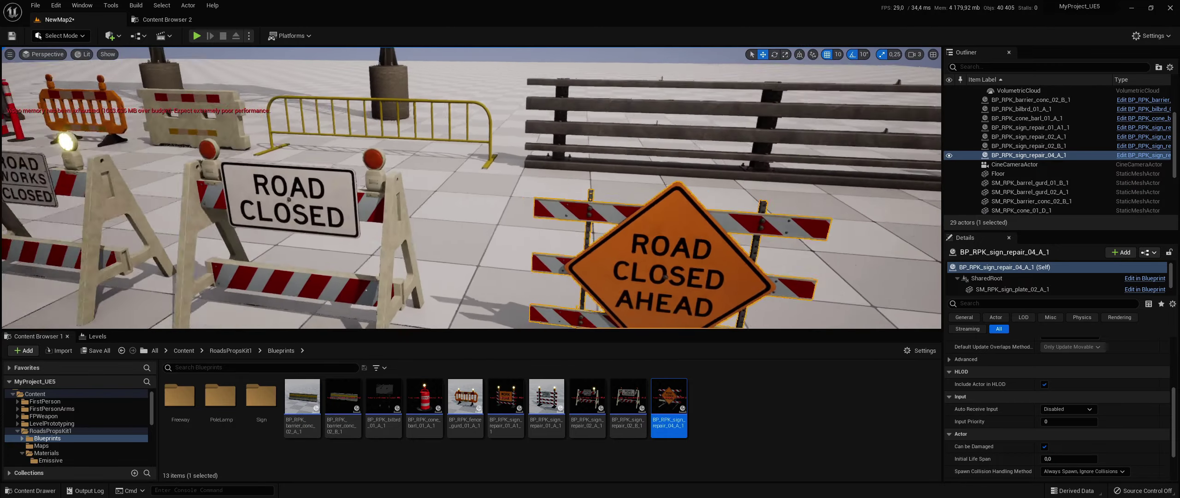
right_drag(780, 301, 605, 278)
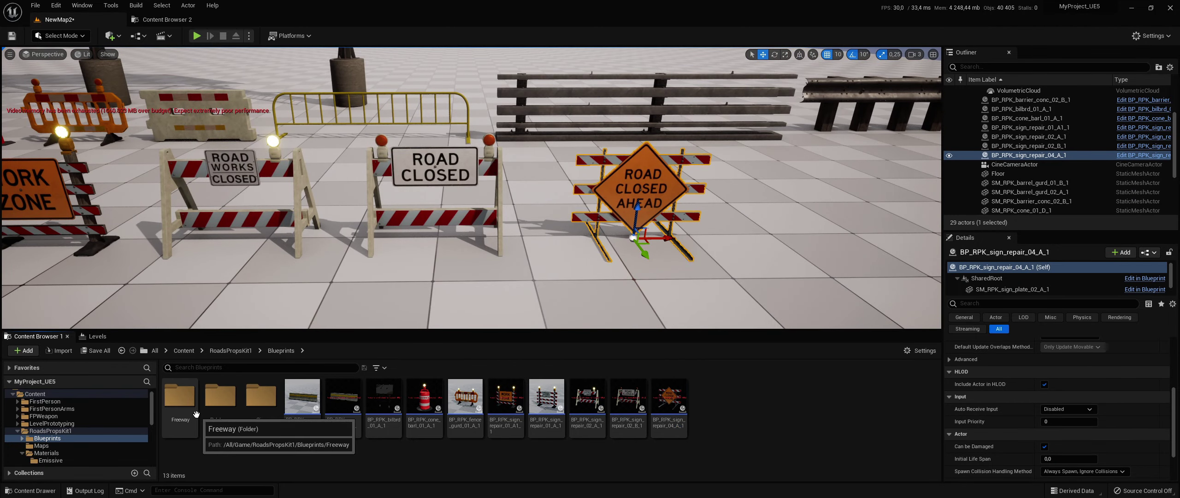
Step: From the Freeway folder, place pole variants E and H, including the REST AREA sign
double_click(180, 399)
mouse_move(548, 222)
right_down()
mouse_move(548, 172)
mouse_move(548, 221)
mouse_move(484, 359)
right_up()
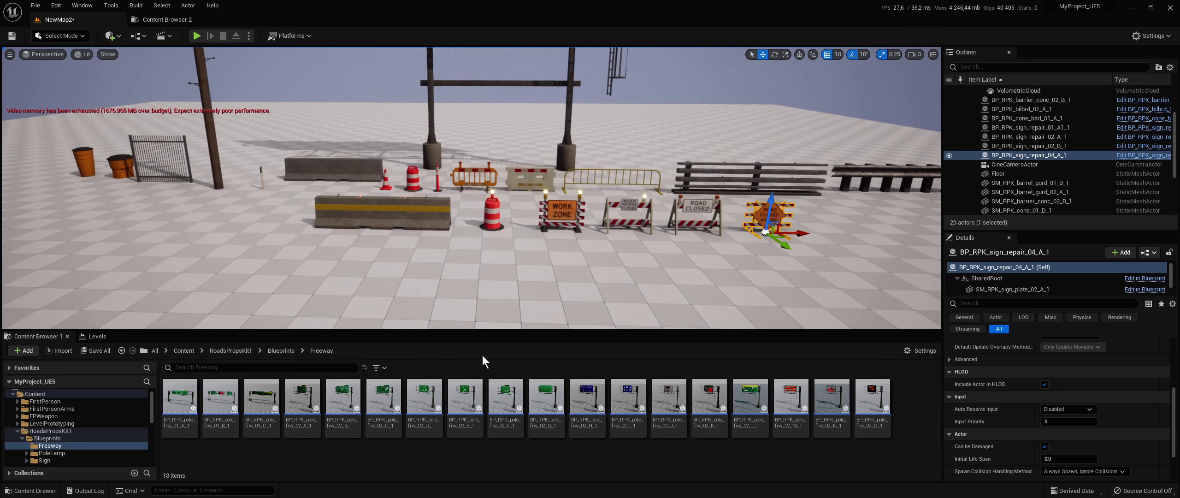
click(465, 395)
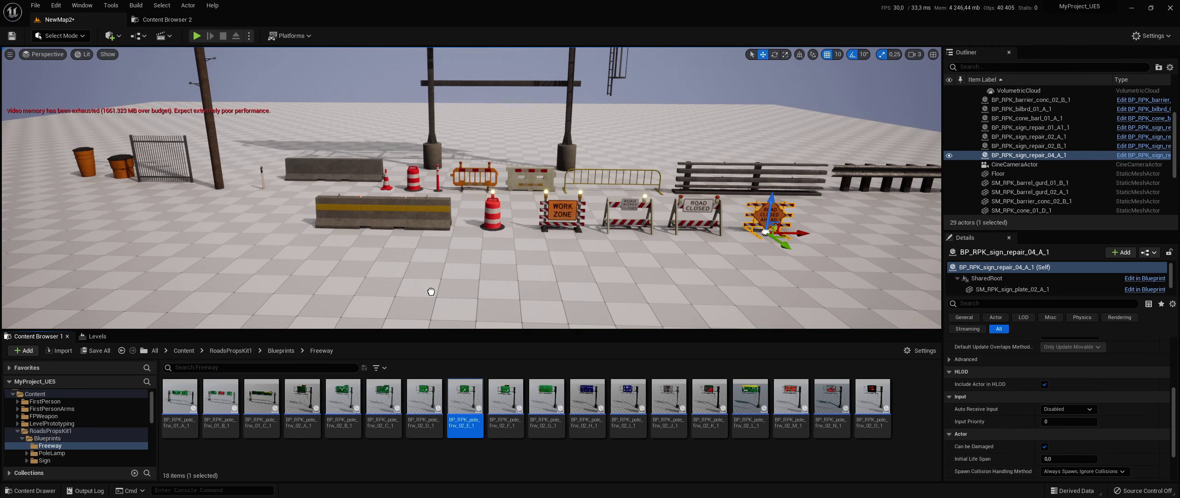
drag(465, 396, 431, 291)
right_drag(431, 291, 609, 379)
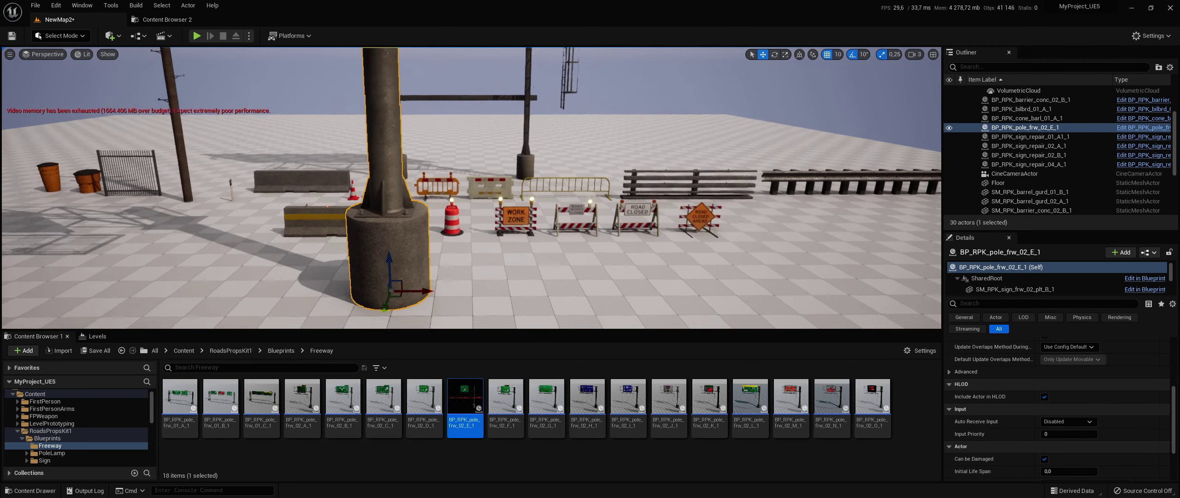
drag(636, 351, 790, 162)
key(f)
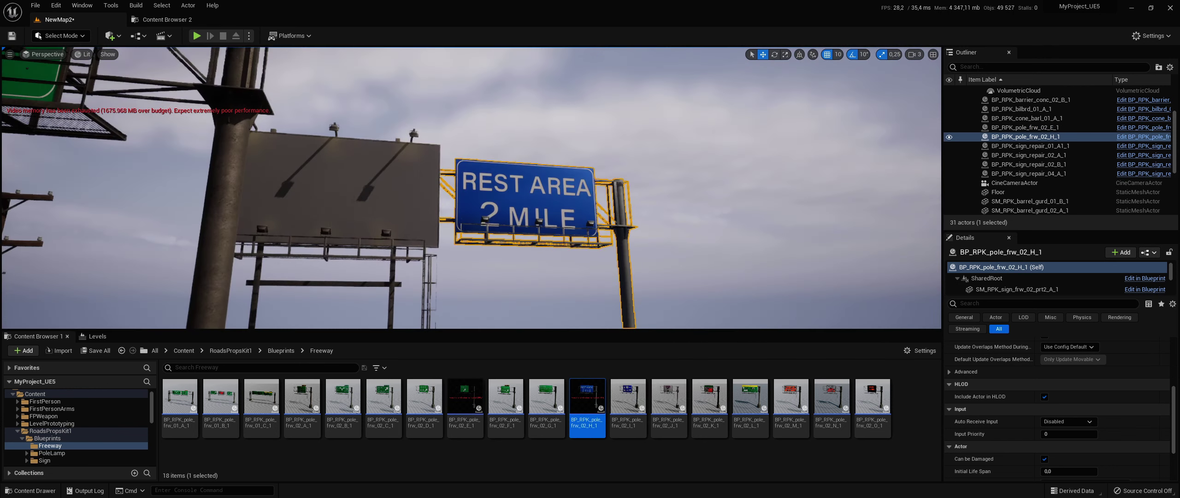
click(790, 163)
mouse_move(790, 162)
right_down()
mouse_move(784, 139)
mouse_move(784, 208)
mouse_move(784, 138)
mouse_move(830, 194)
right_up()
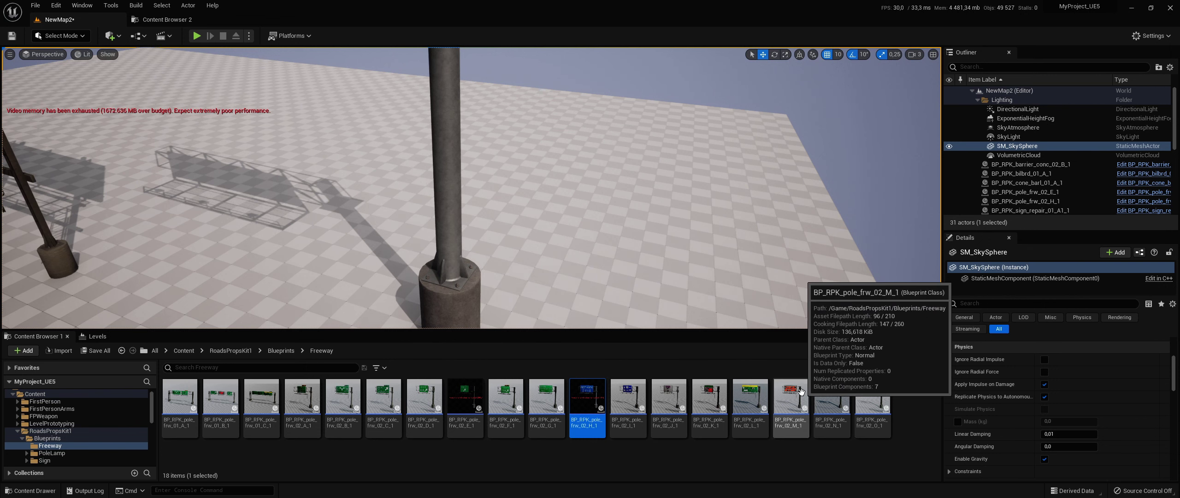
Step: Place pole variants M and J, then view the REST AREA 2 MILE sign up close
click(791, 399)
drag(666, 211, 664, 203)
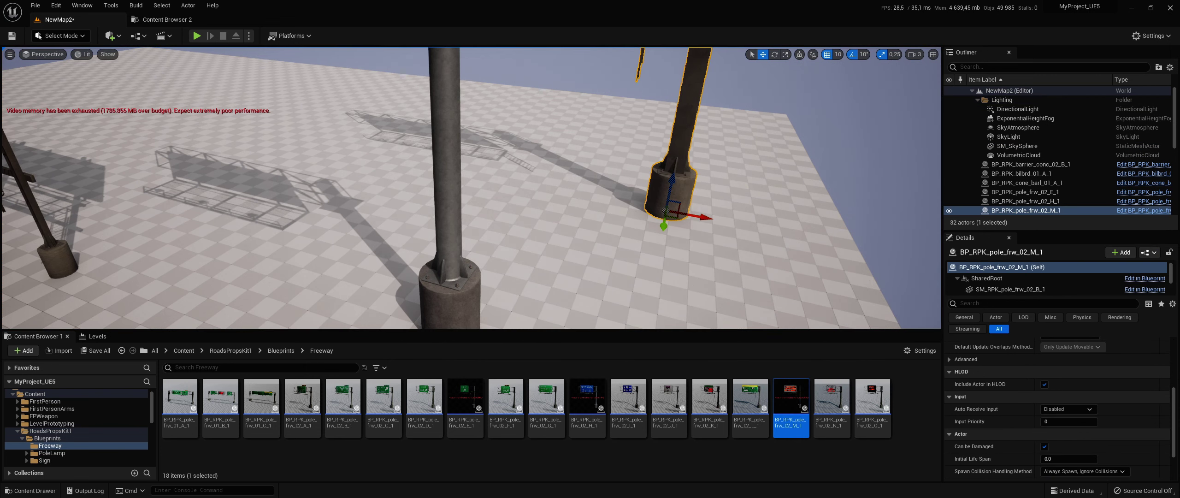
key(f)
right_drag(664, 203, 577, 193)
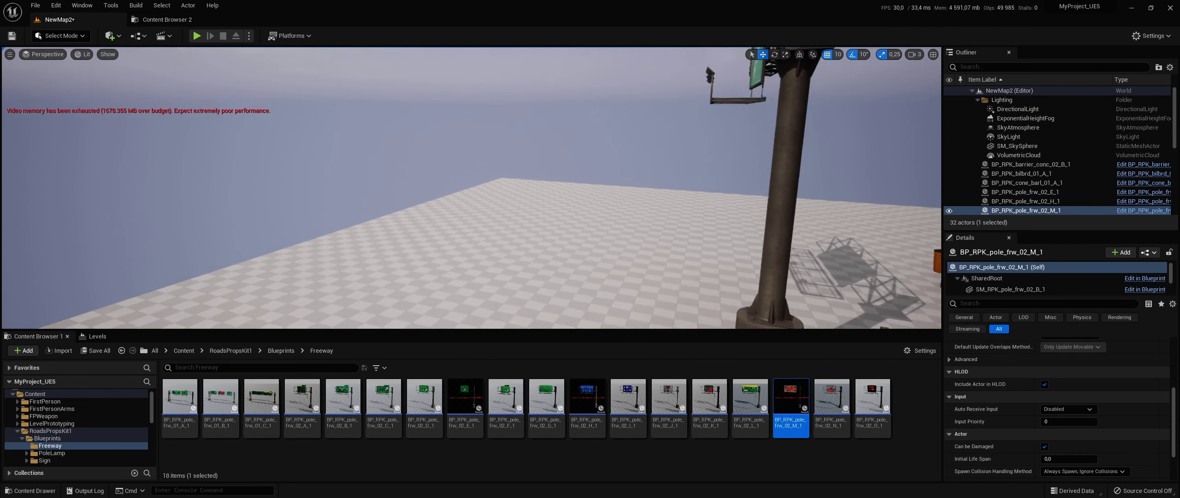
drag(672, 385, 566, 217)
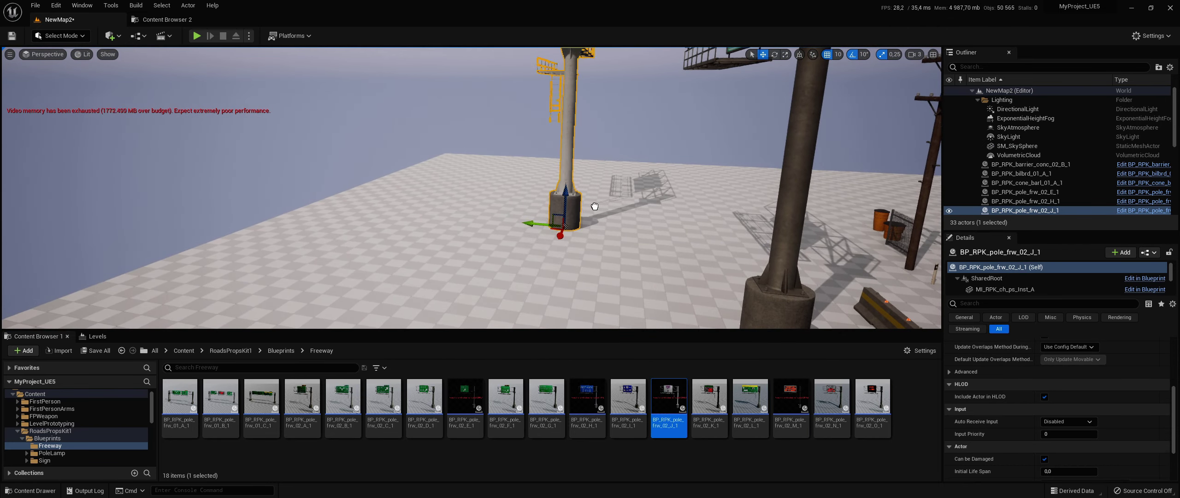
click(1001, 90)
right_drag(806, 161, 806, 161)
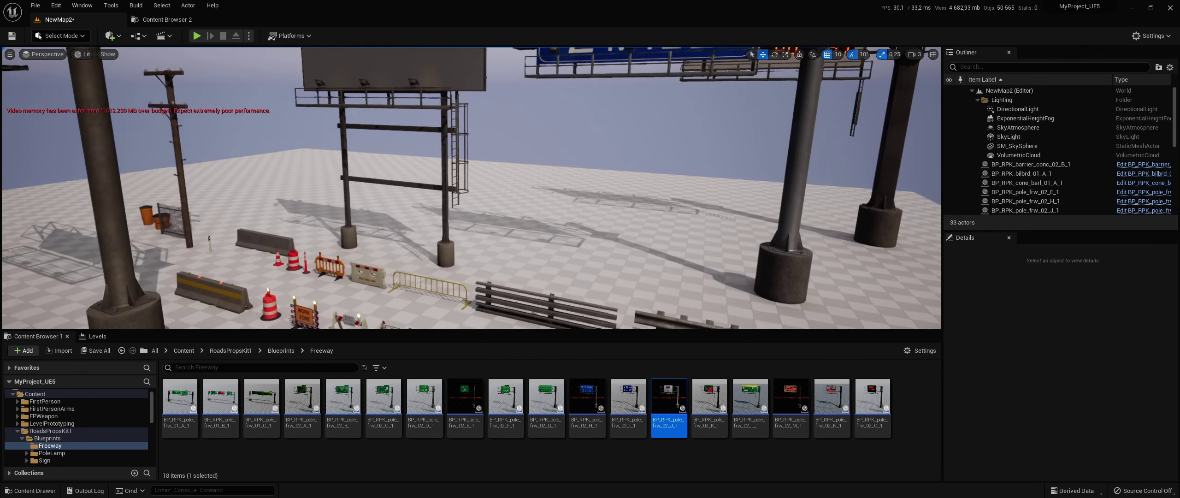
right_drag(877, 106, 877, 107)
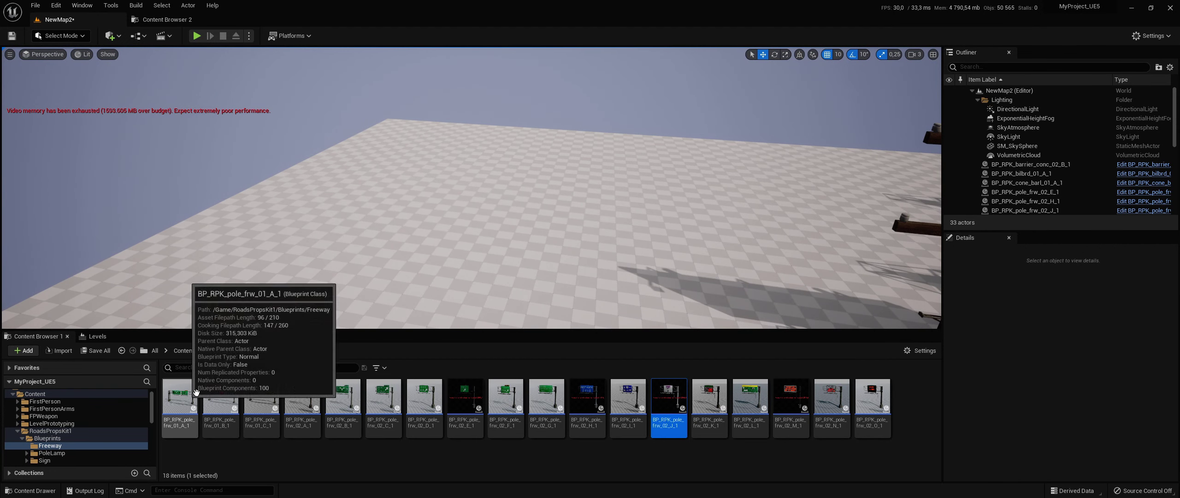
Step: Drop the BP_RPK_pole_frw_01_B_1 sign gantry into the level and fly in to its steel frame
click(226, 393)
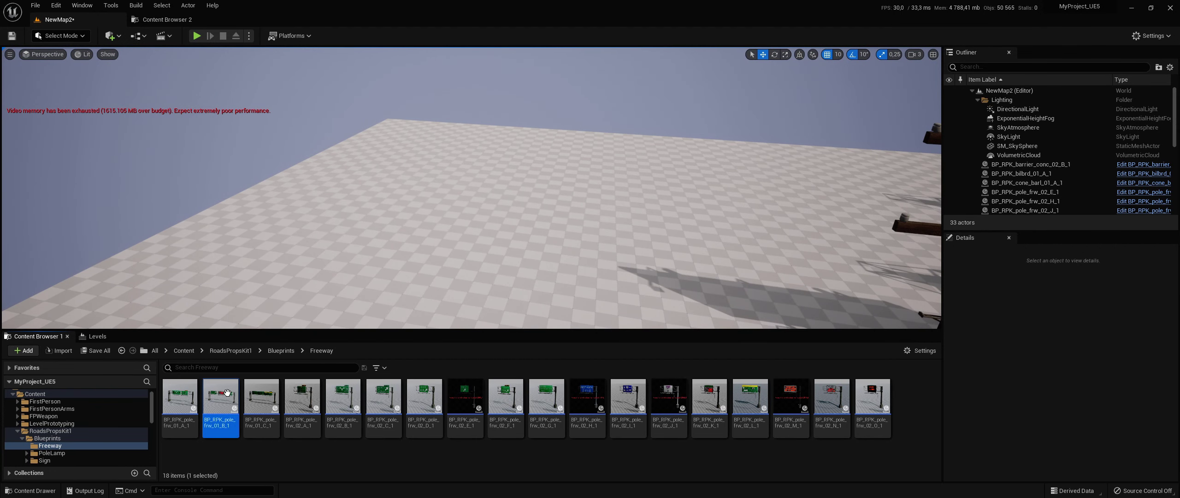
drag(596, 181, 602, 180)
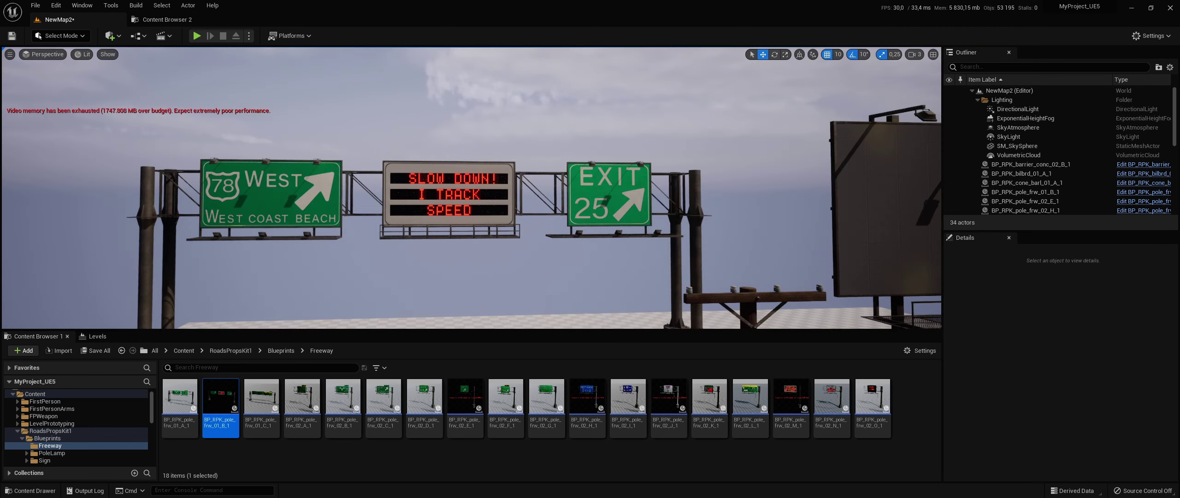
right_drag(602, 179, 654, 184)
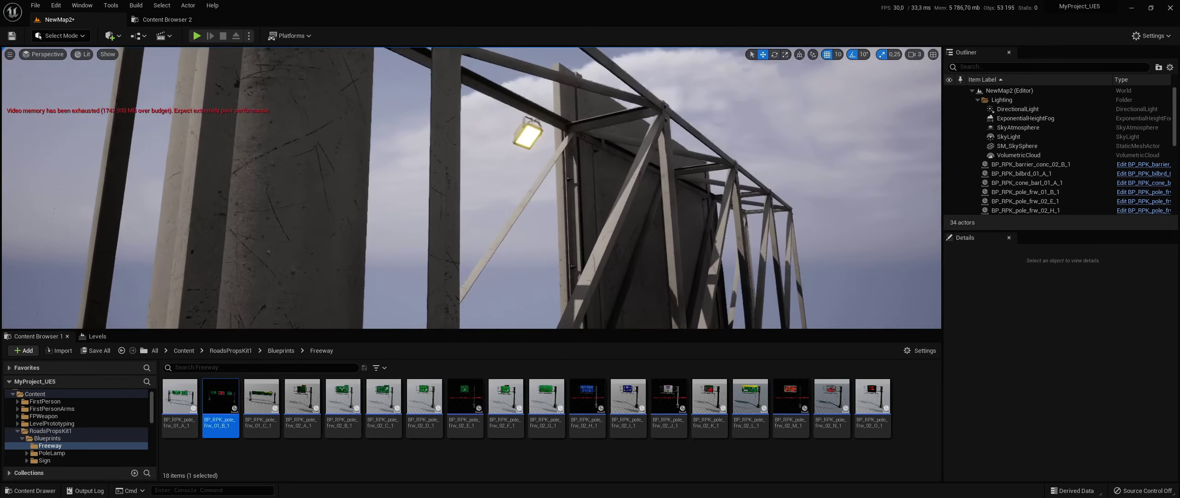
right_drag(655, 184, 655, 184)
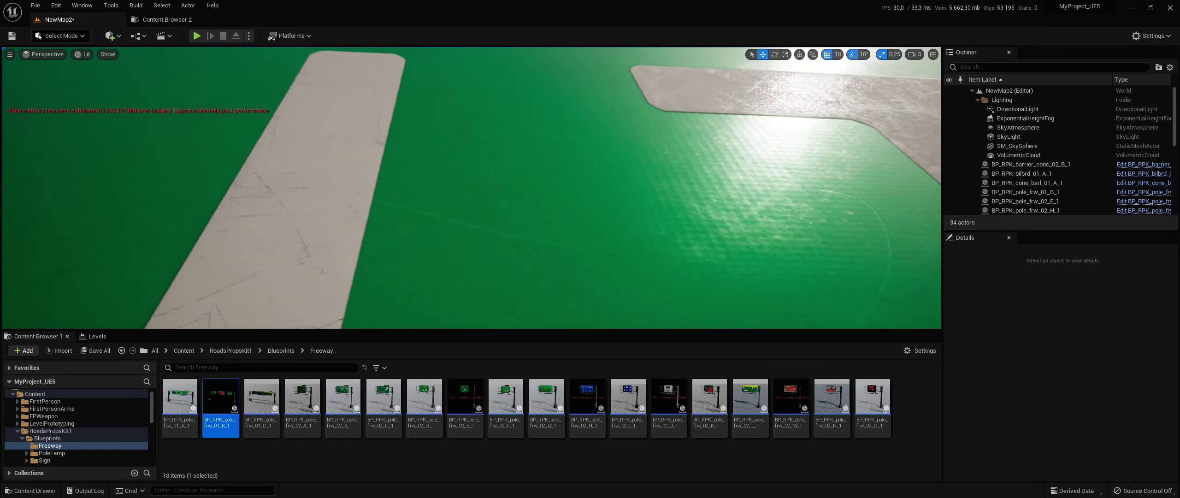
right_drag(212, 53, 213, 52)
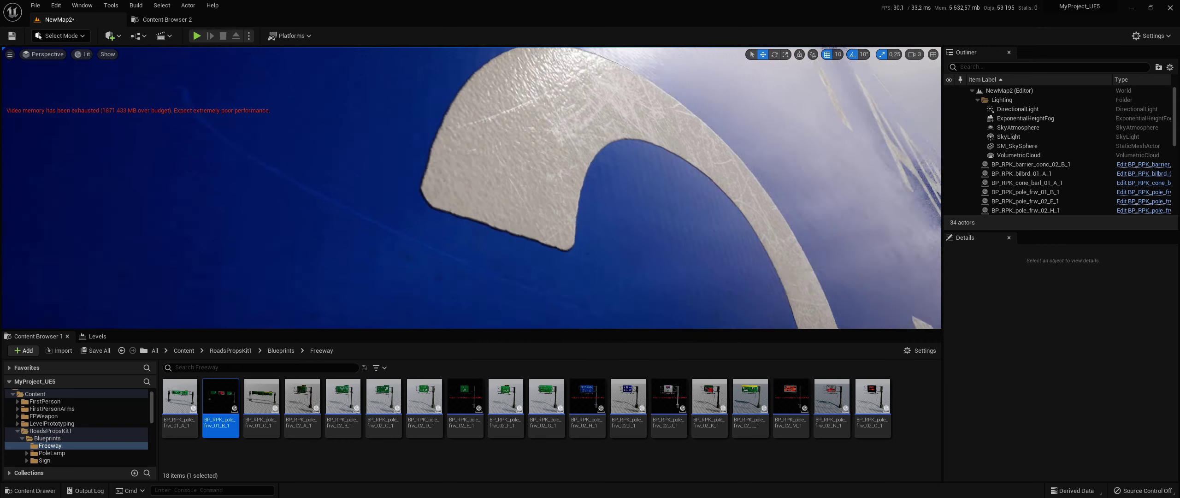
right_drag(753, 170, 724, 175)
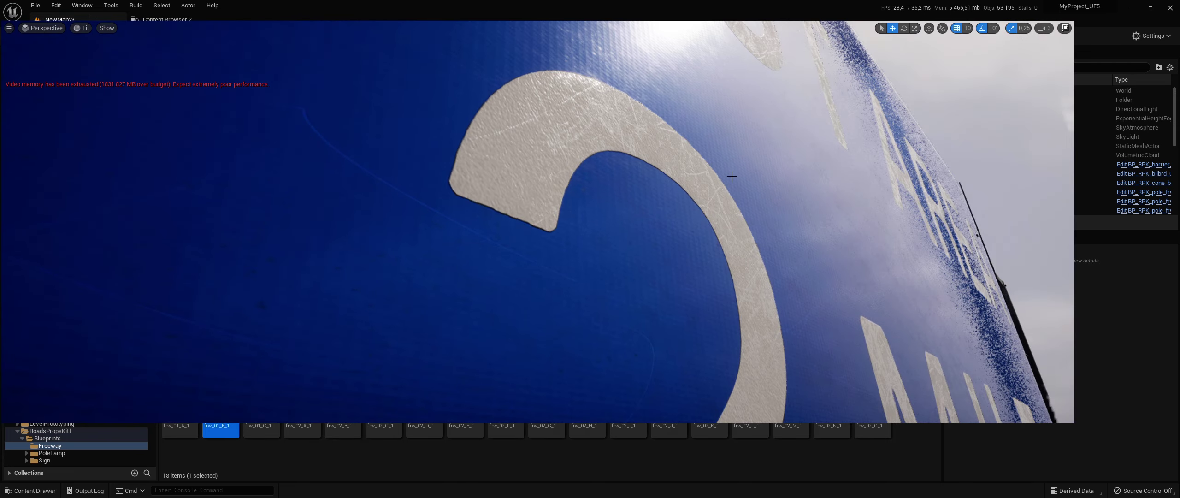
key(F11)
right_drag(590, 249, 590, 249)
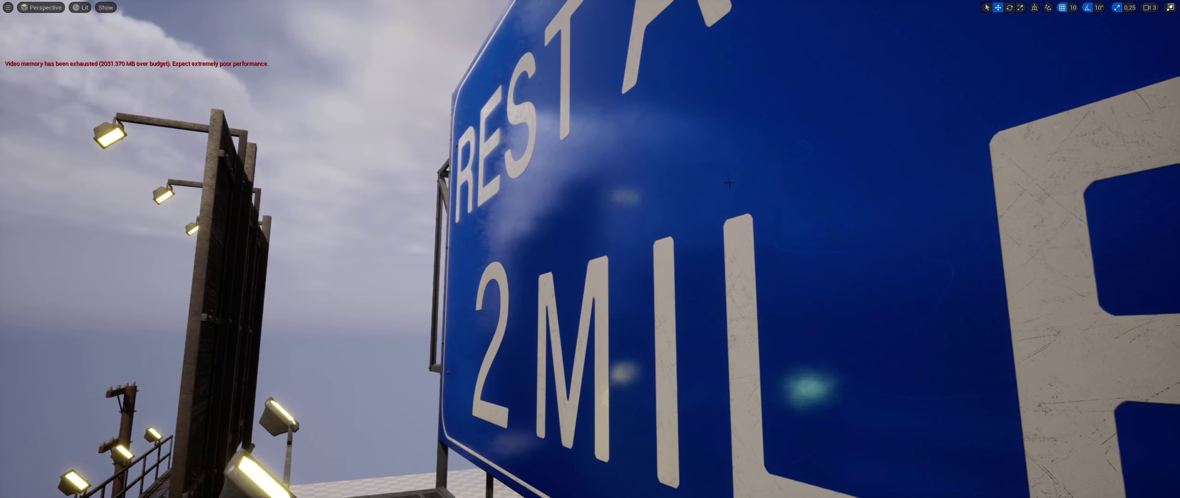
key(F11)
right_drag(472, 188, 472, 188)
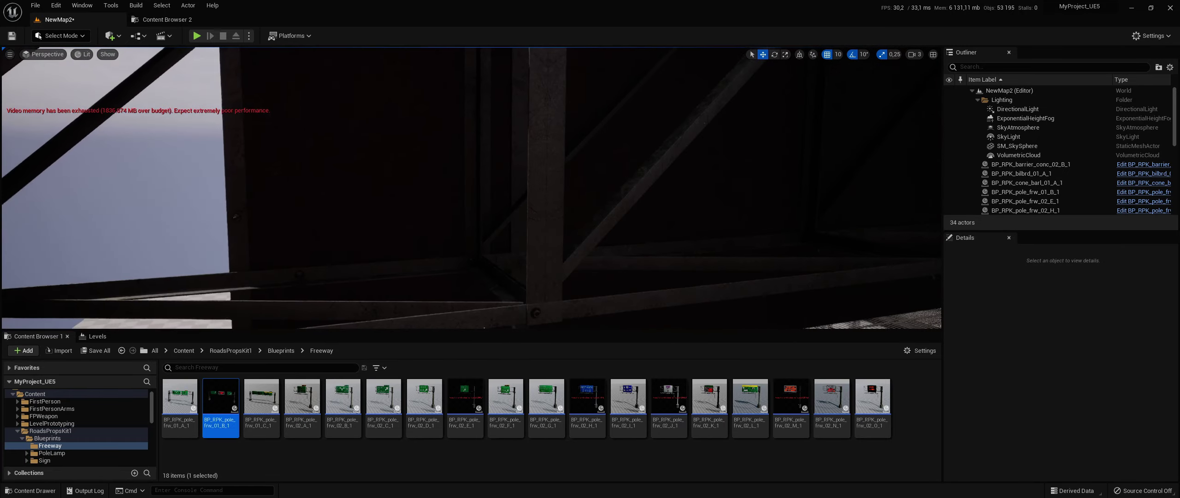
mouse_move(471, 184)
right_down()
mouse_move(415, 166)
mouse_move(443, 175)
right_up()
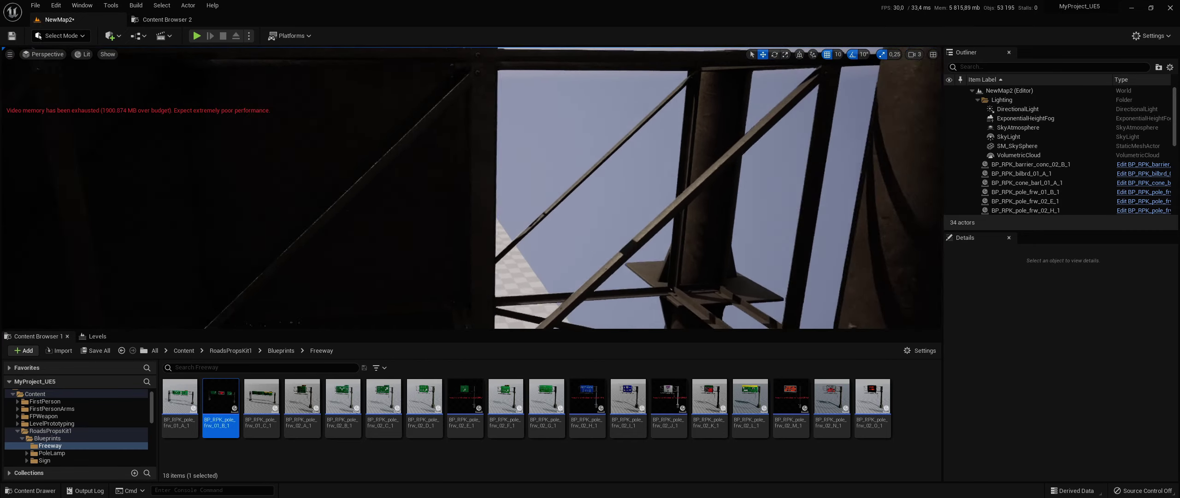
mouse_move(470, 189)
right_down()
mouse_move(457, 189)
mouse_move(457, 203)
right_up()
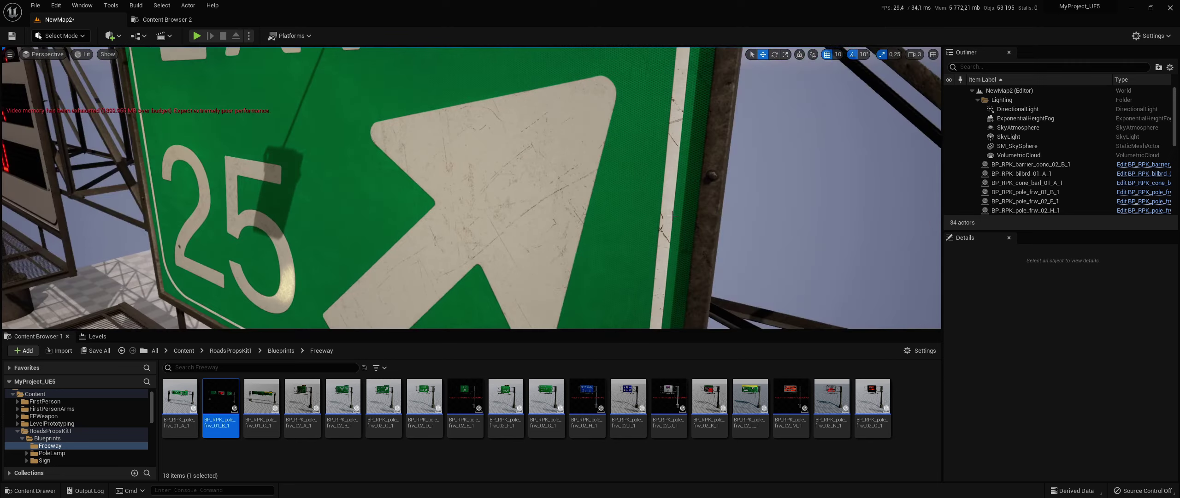
Step: Select the EXIT 25 gantry's sign plate and locate its SignFill CustomColor material, moving to blue Inst_C
click(456, 203)
drag(975, 296, 978, 352)
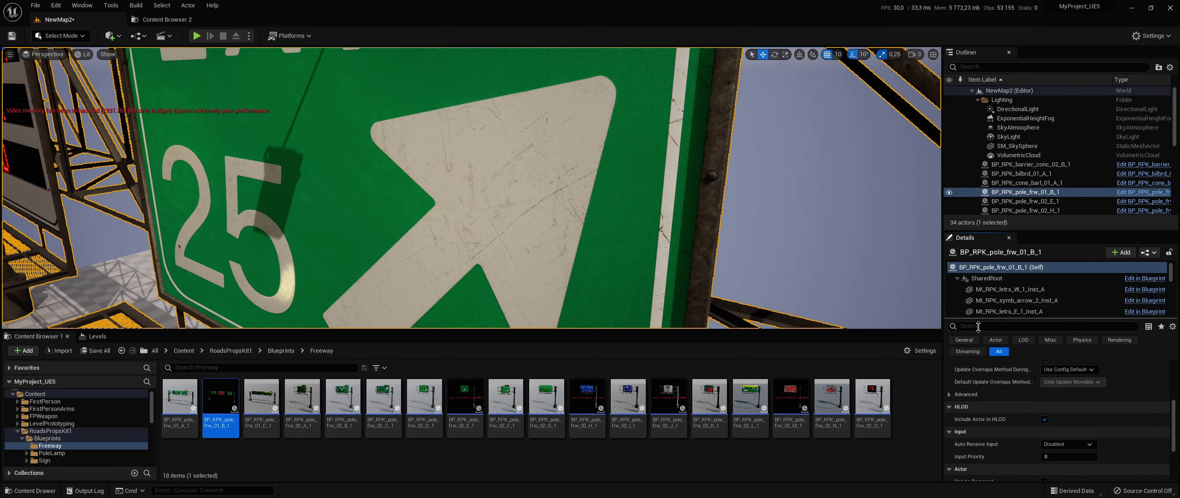
right_drag(674, 230, 675, 230)
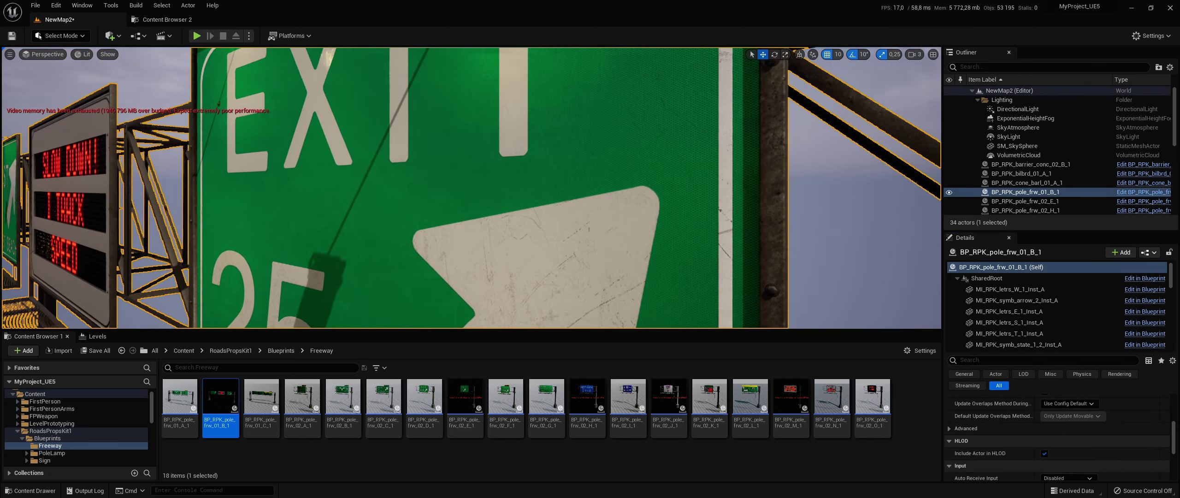
click(1020, 302)
click(796, 253)
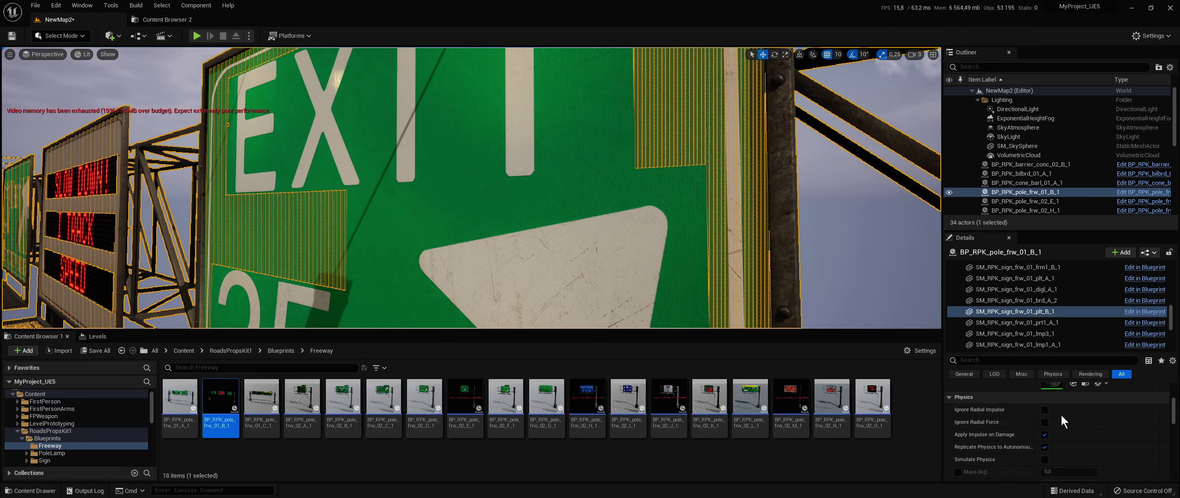
scroll(1062, 415, up, 5)
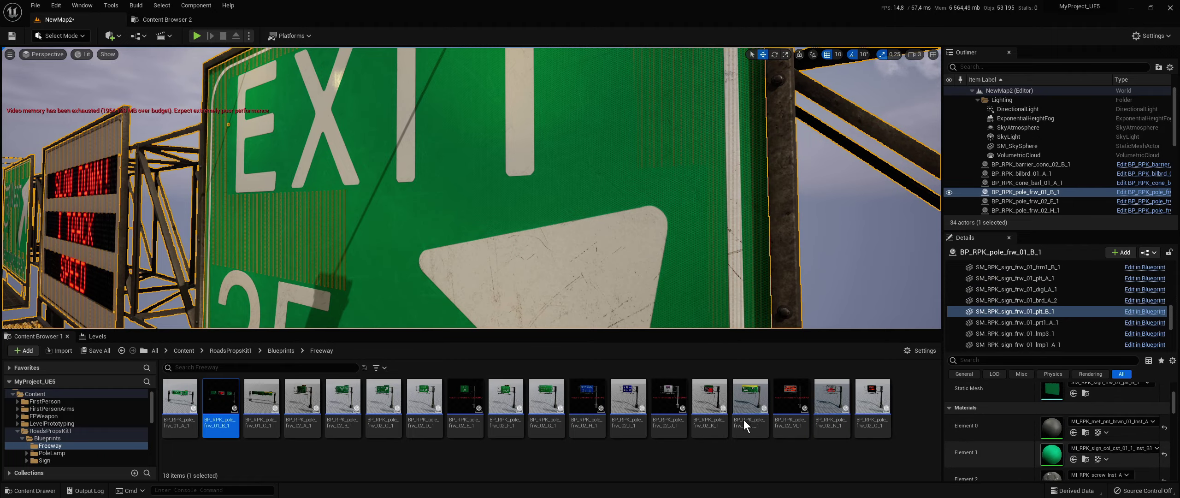
click(710, 405)
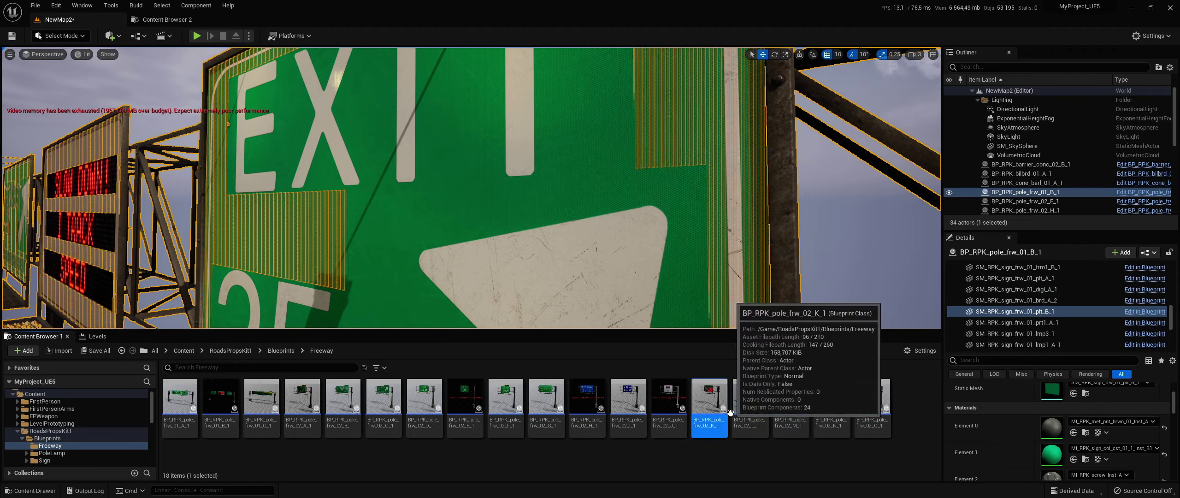
click(1082, 459)
key(Right)
key(Right)
key(Right)
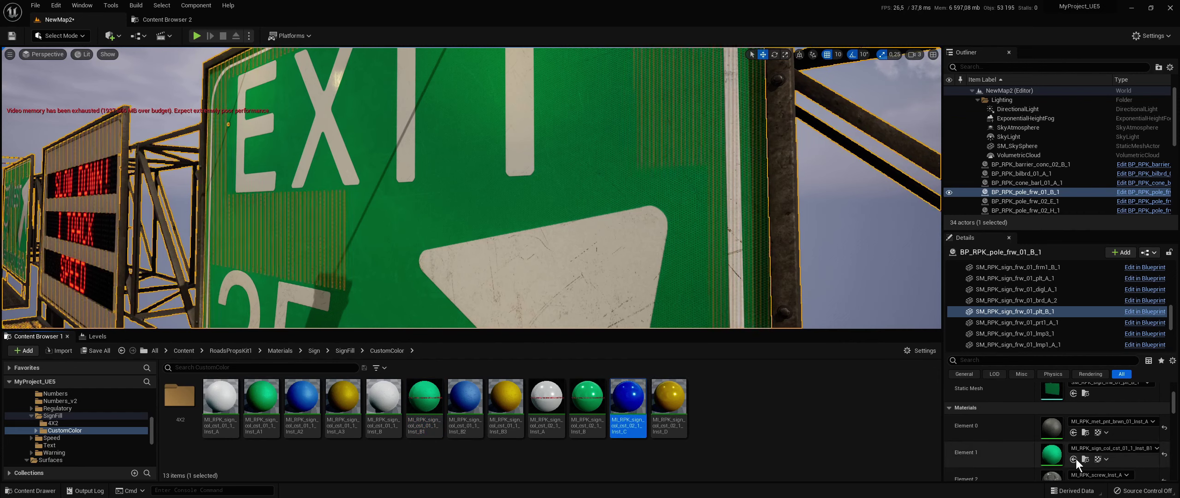
Step: Apply the blue Inst_C colour material to the EXIT sign plate
click(1075, 460)
click(790, 278)
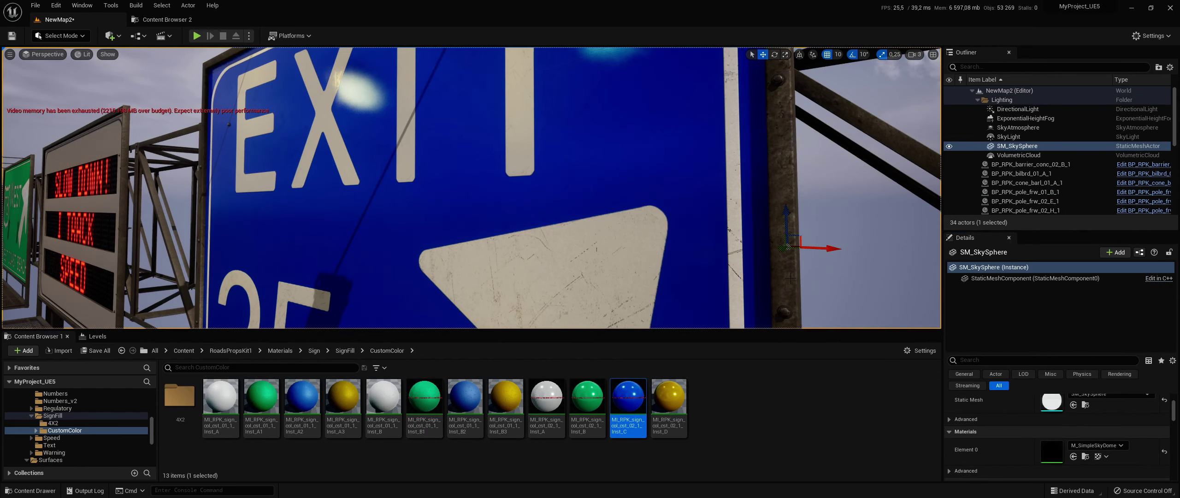
right_drag(229, 125, 229, 124)
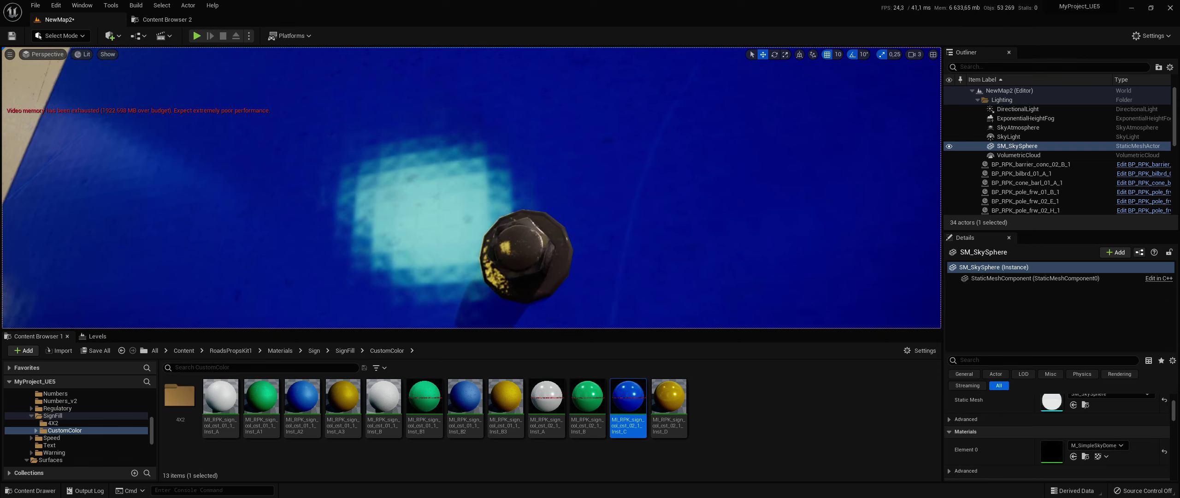
click(1024, 92)
right_drag(805, 179, 804, 179)
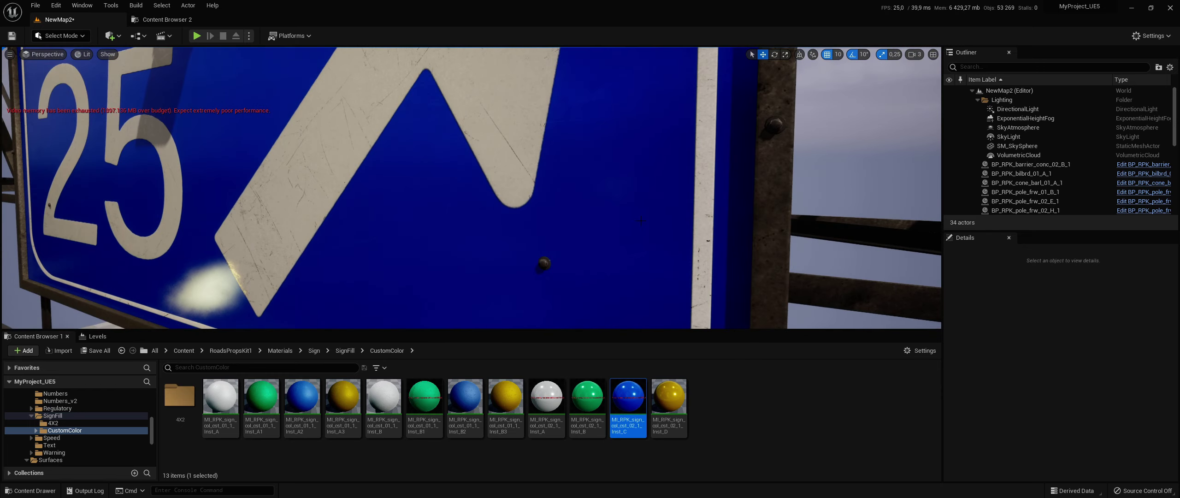
Step: Change the EXIT sign plate's colour to the yellow Inst_D material
click(675, 219)
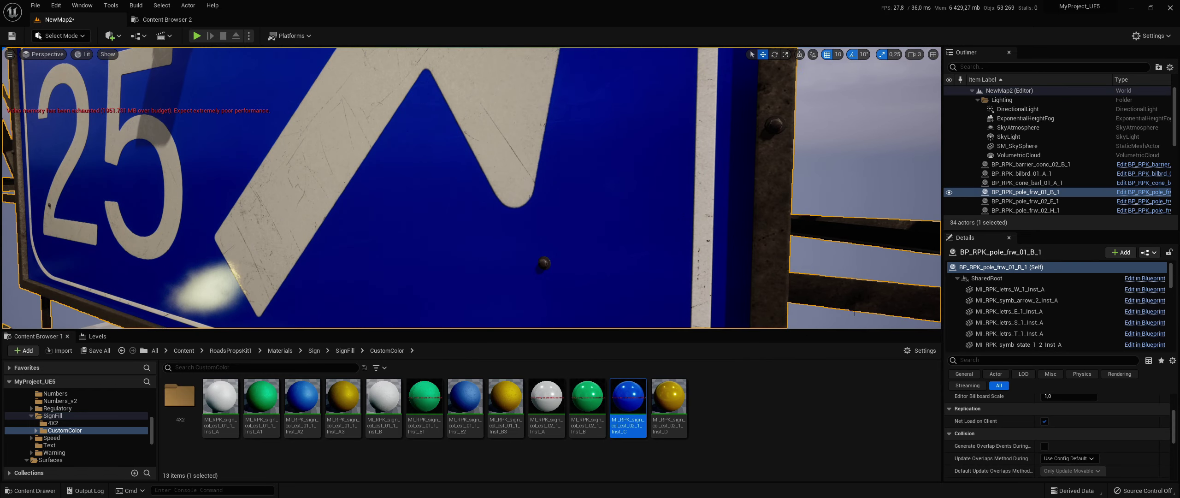
click(816, 276)
click(1005, 311)
click(1085, 448)
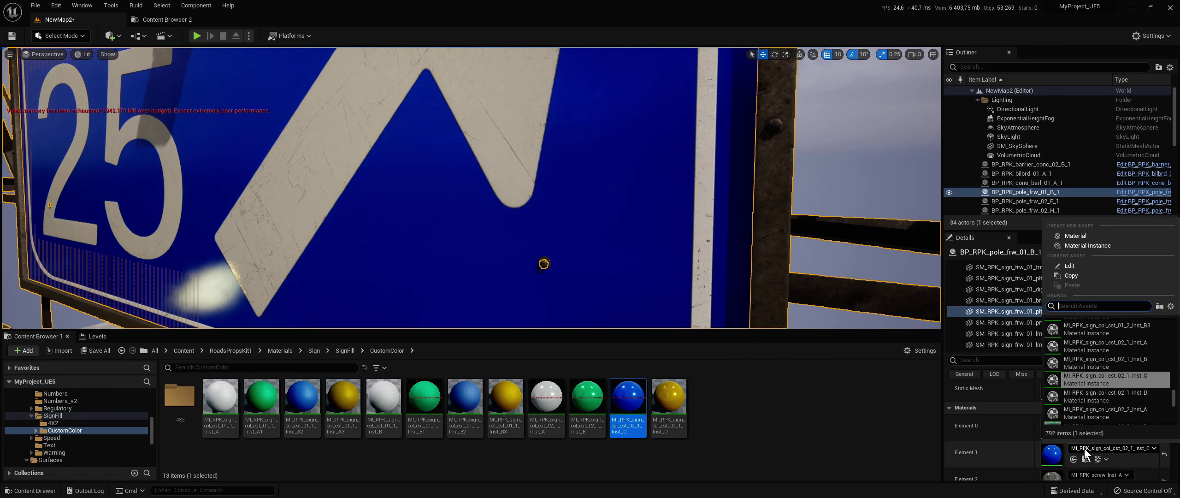
click(1085, 448)
click(668, 404)
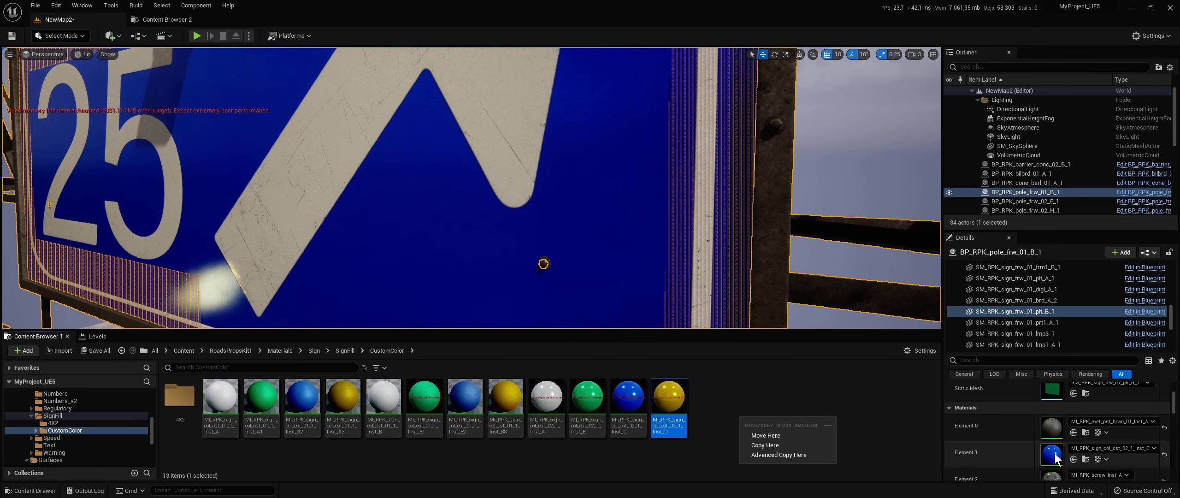
click(1074, 459)
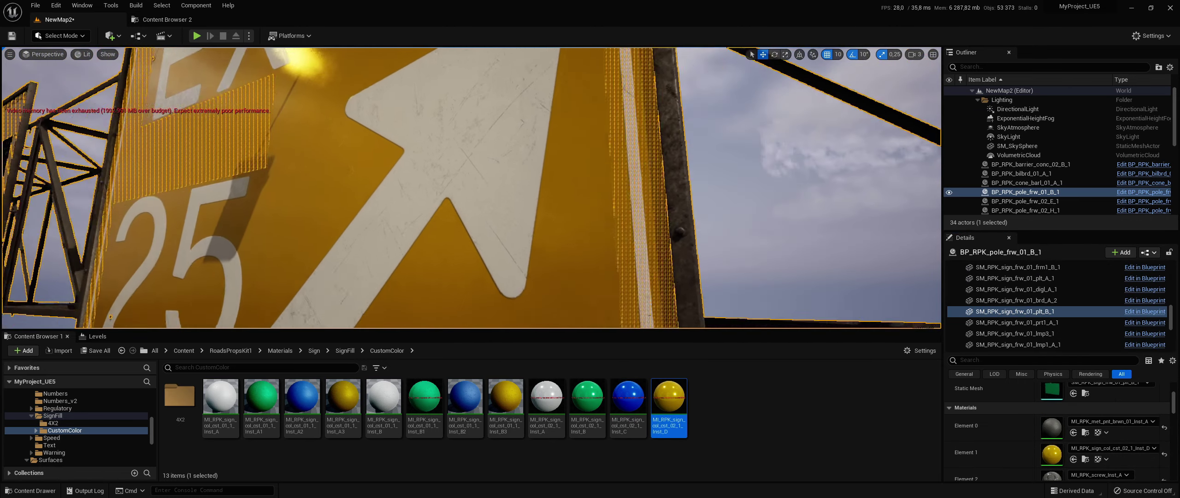
Step: Assign a new border material to the gantry's sign board
scroll(702, 209, down, 3)
click(702, 210)
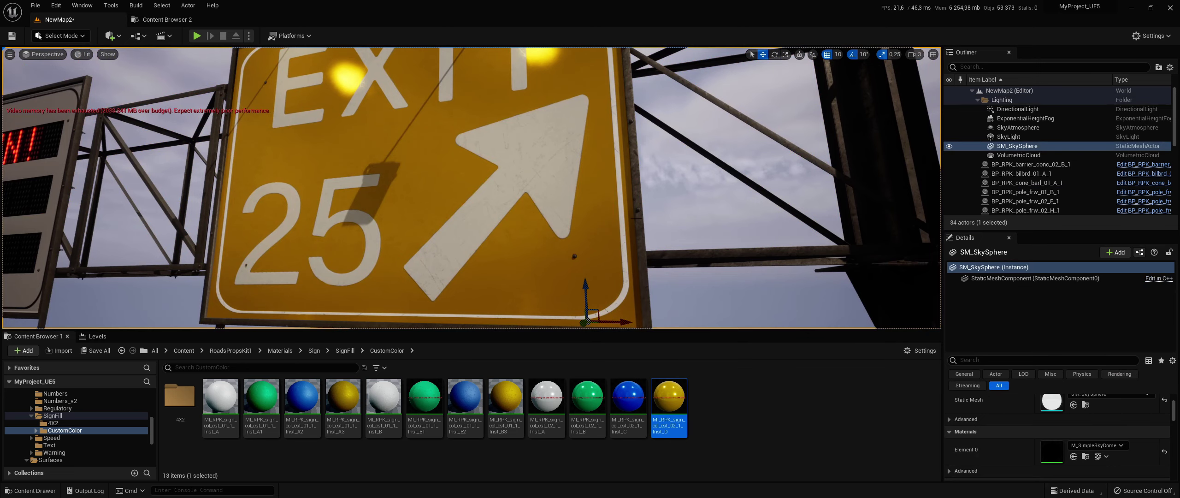
right_drag(636, 217, 657, 217)
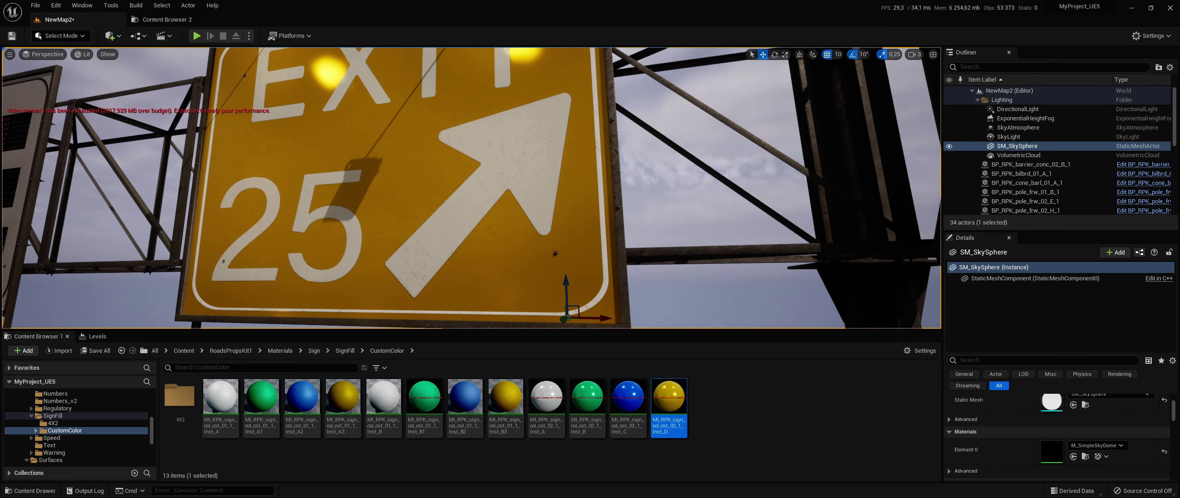
click(603, 223)
click(604, 265)
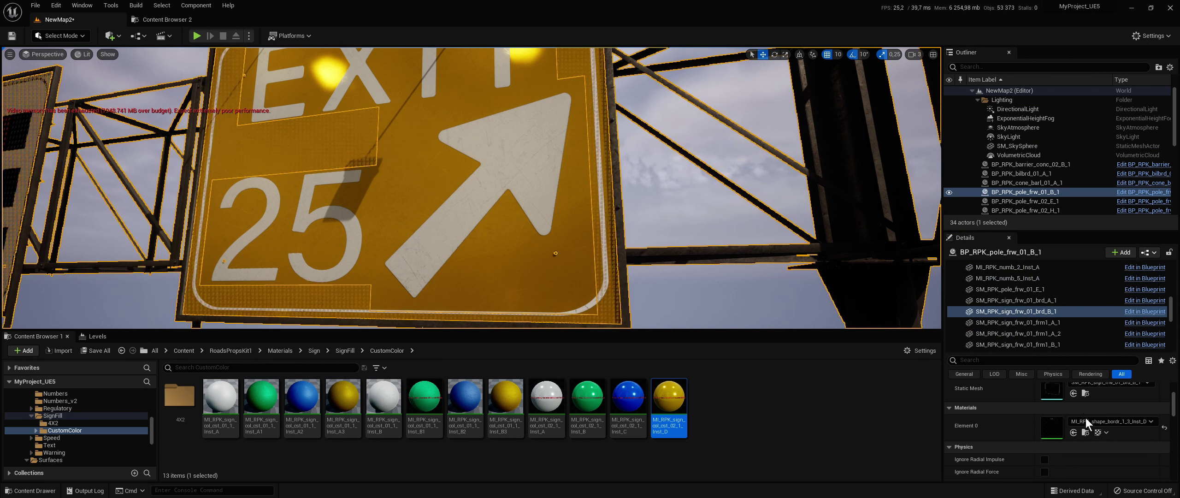
click(1107, 421)
click(1122, 378)
Step: Select the gantry's SM_RPK_pole_frw_01_E_1 pole mesh component to edit its materials
click(701, 303)
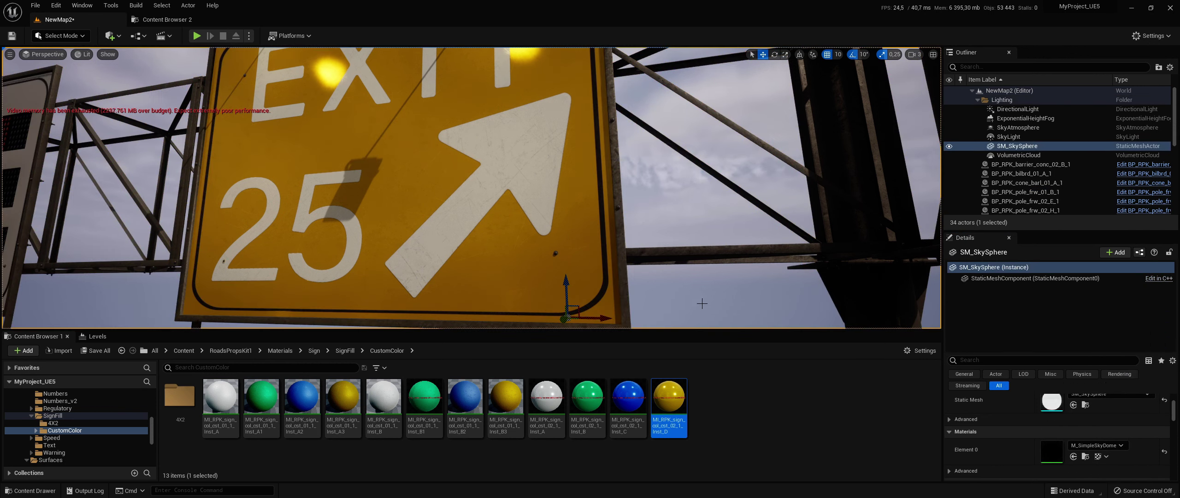
right_drag(702, 303, 702, 258)
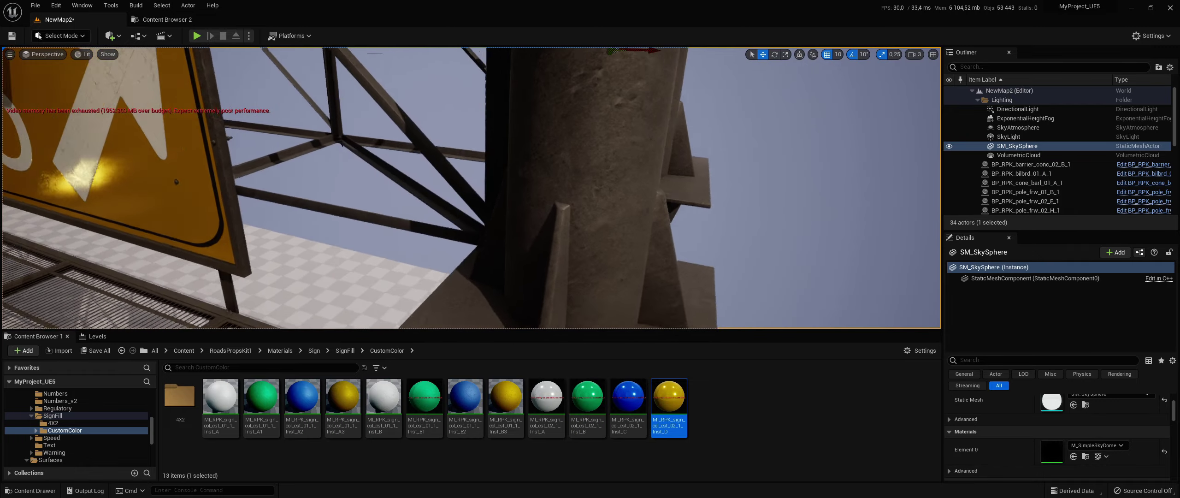
click(618, 164)
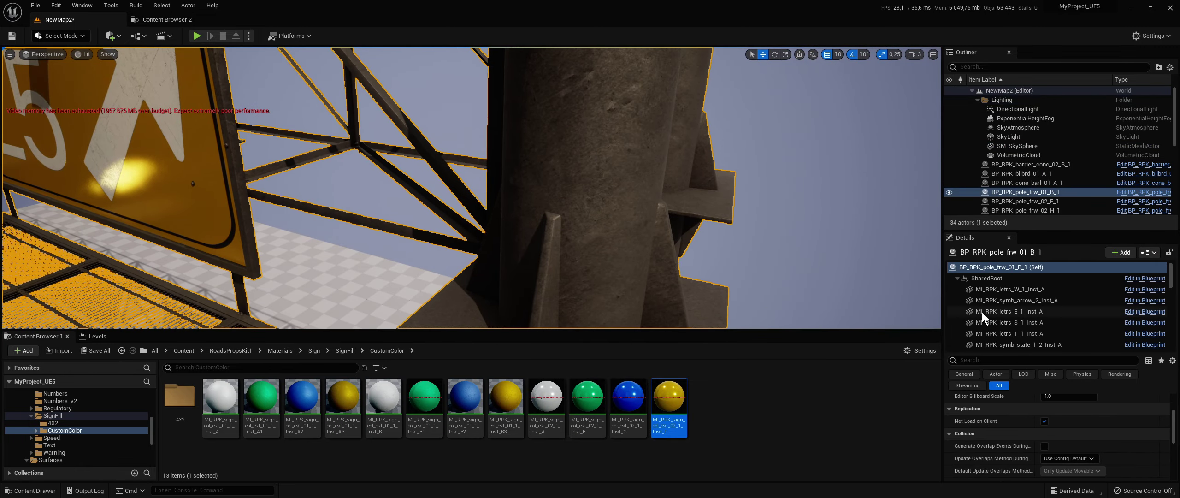
click(626, 220)
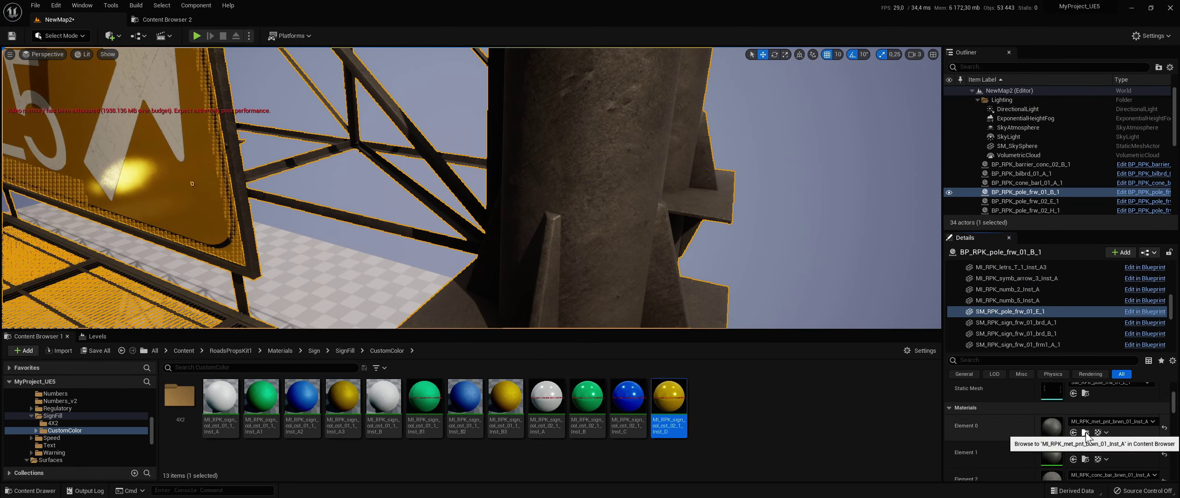
Step: After trying brown and grey paints, make both pole material slots white painted metal
click(1086, 433)
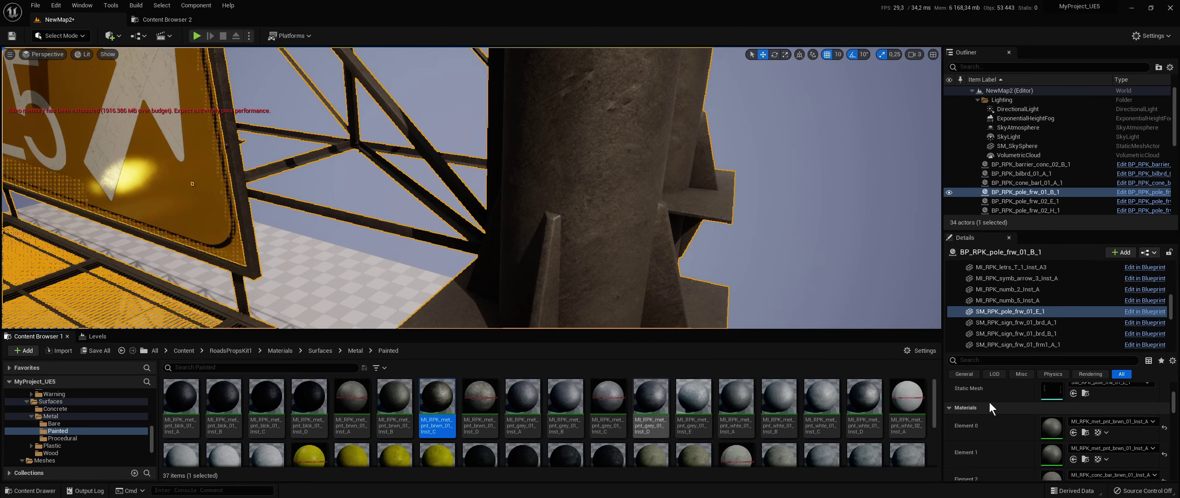
click(1074, 432)
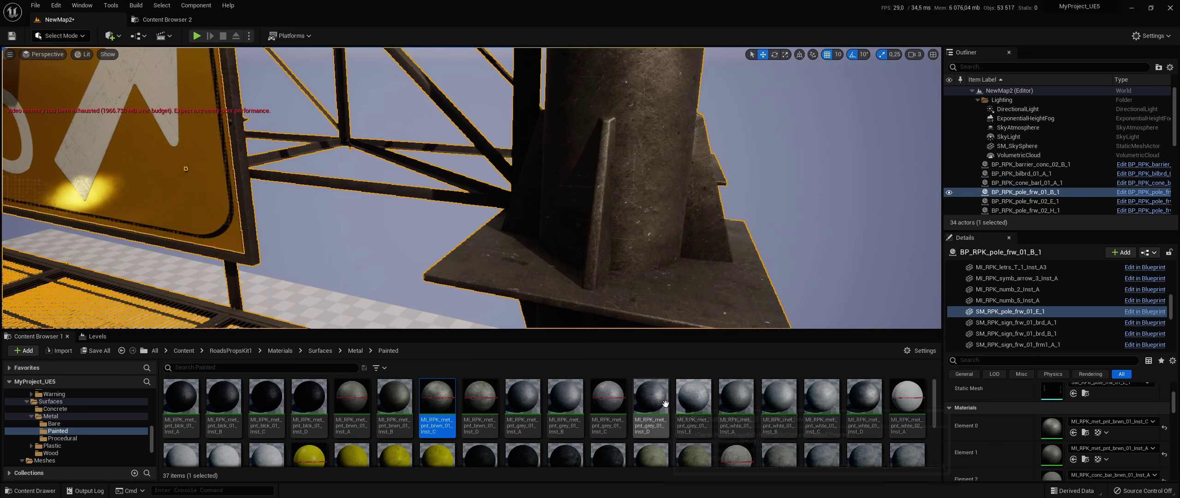
click(652, 399)
click(1074, 432)
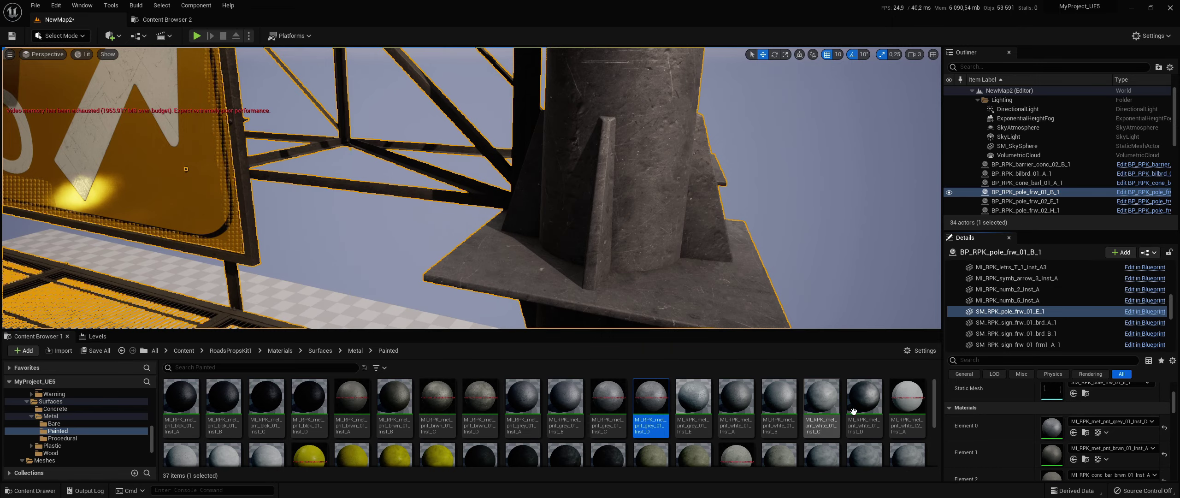
click(1077, 431)
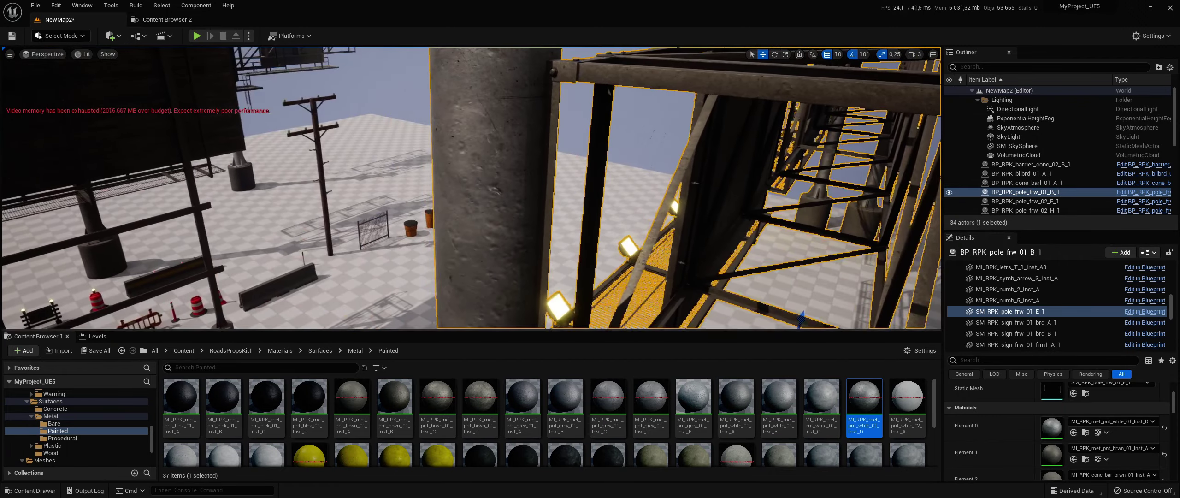
click(1073, 459)
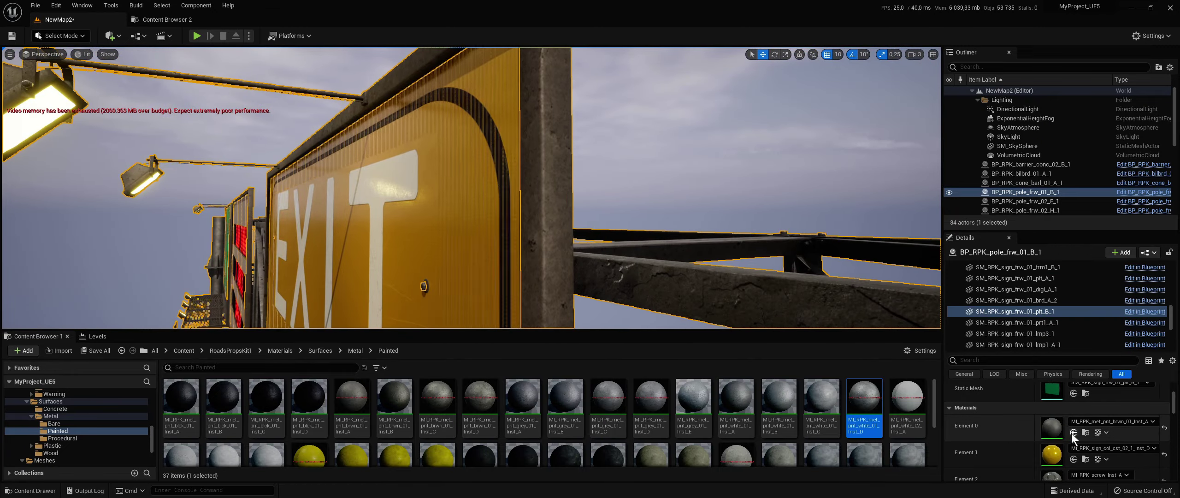
Step: Paint the gantry's sign frame with the white painted-metal material
click(666, 179)
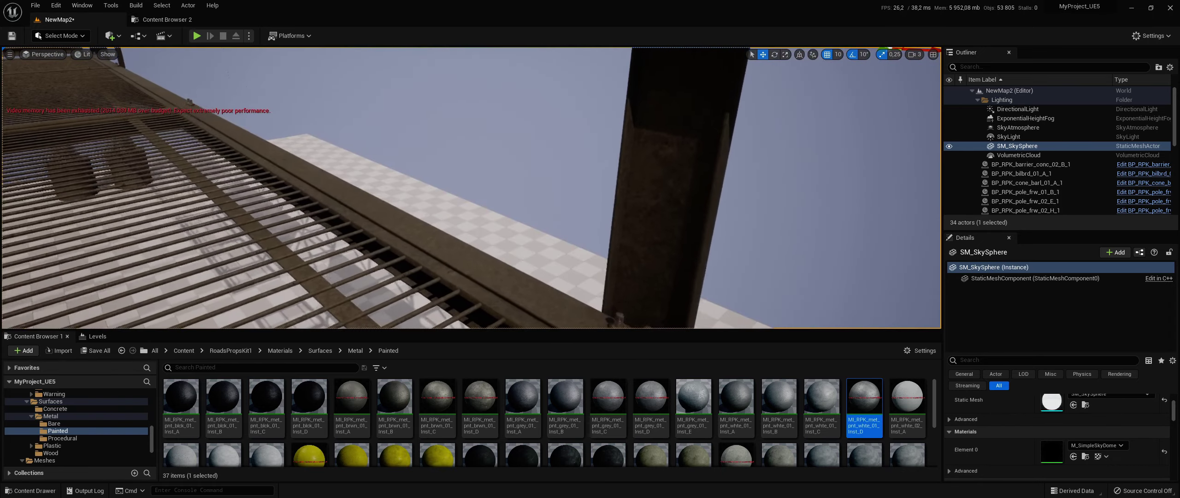
click(660, 189)
scroll(1006, 301, down, 5)
click(1010, 312)
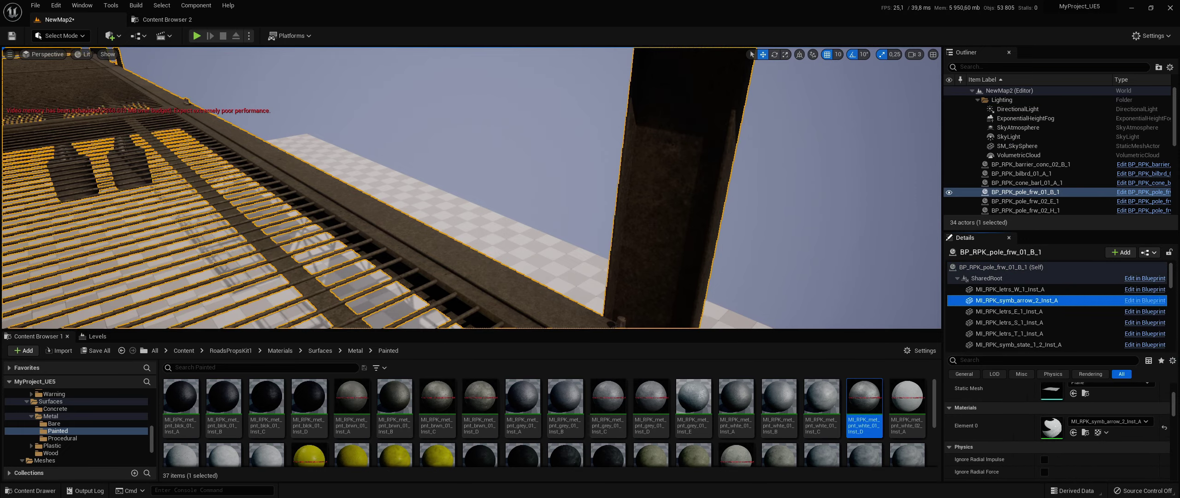
right_drag(785, 269, 785, 269)
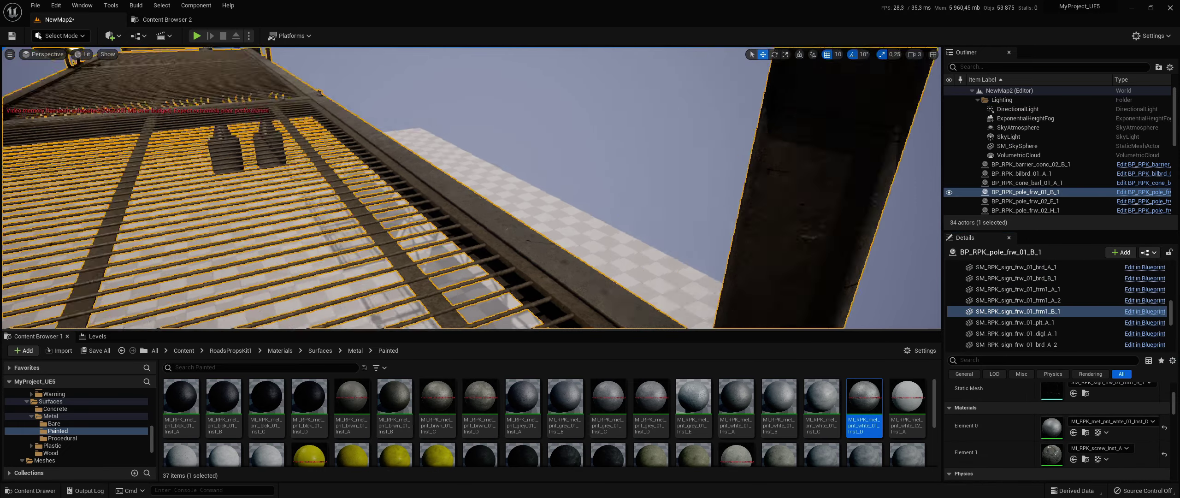
click(1074, 432)
Step: Paint the lamp part's first and third material slots white
right_drag(646, 208, 645, 208)
right_drag(693, 251, 693, 250)
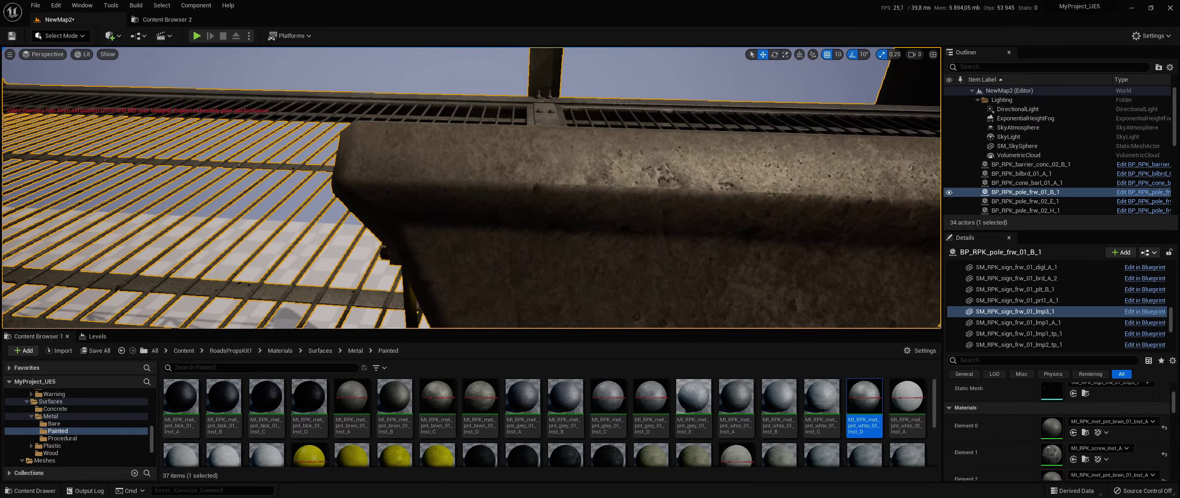
click(1074, 433)
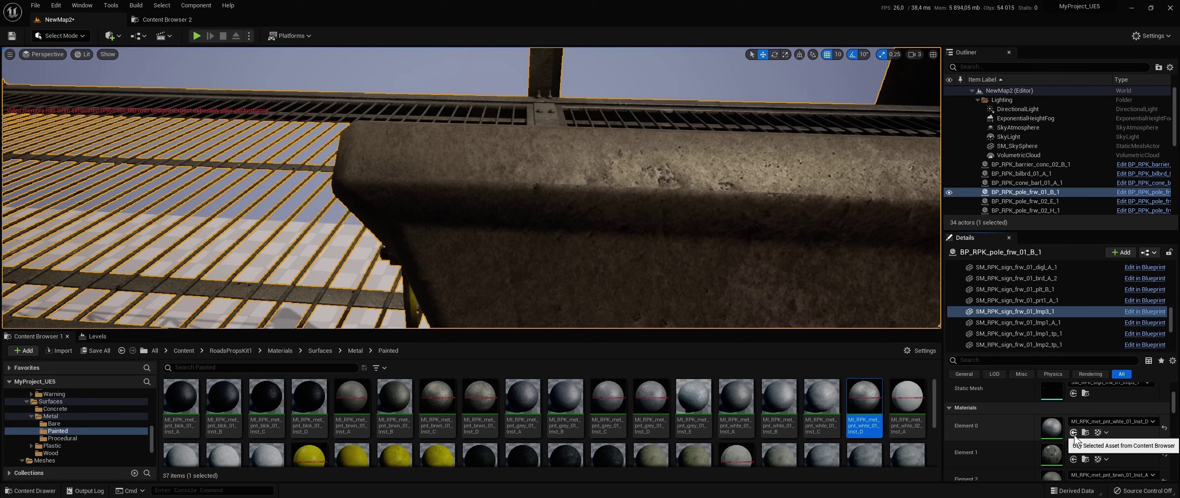
scroll(1074, 454, down, 1)
click(1075, 456)
right_drag(645, 208, 646, 207)
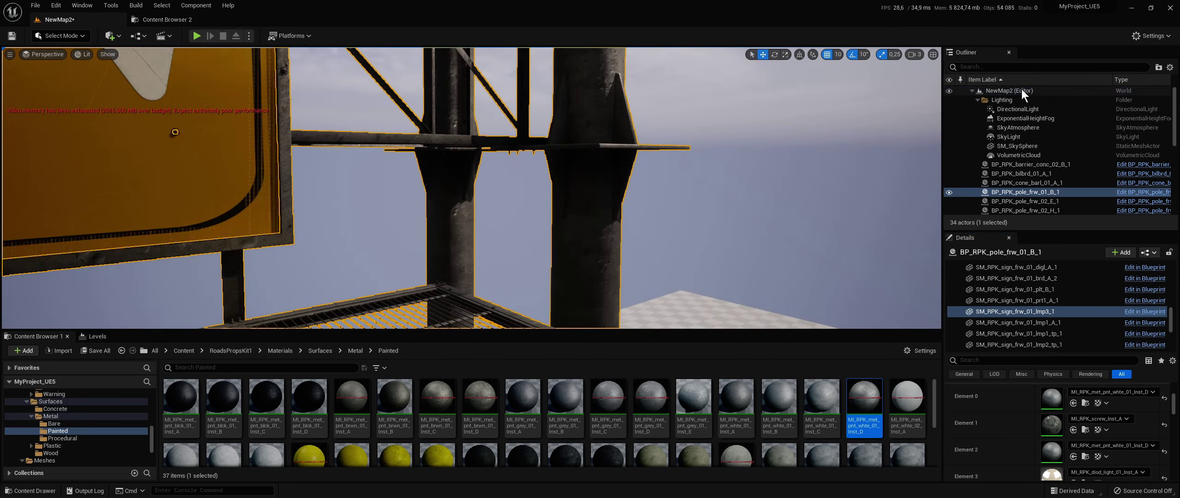
click(1022, 88)
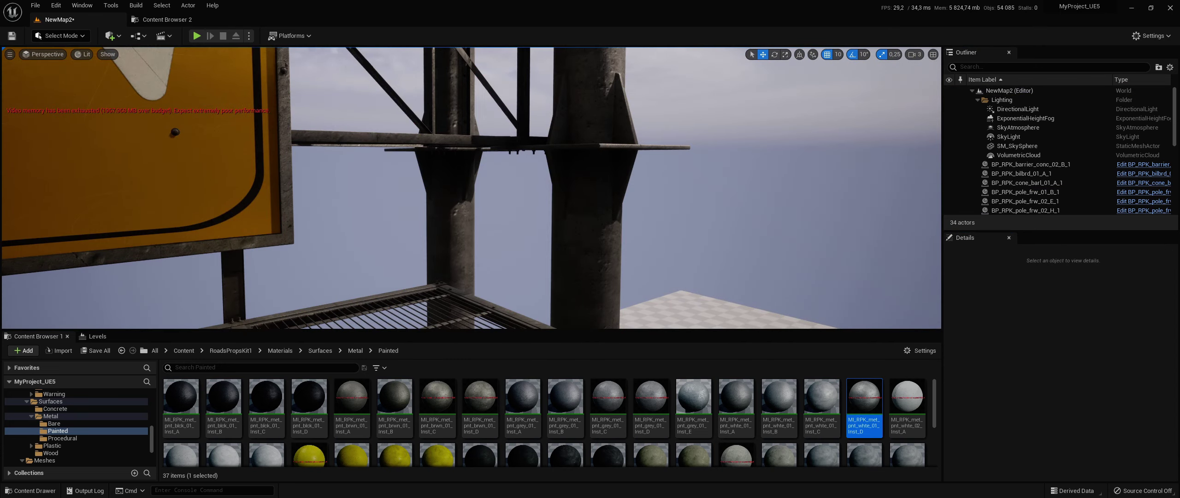
right_drag(599, 185, 600, 185)
right_drag(470, 184, 470, 185)
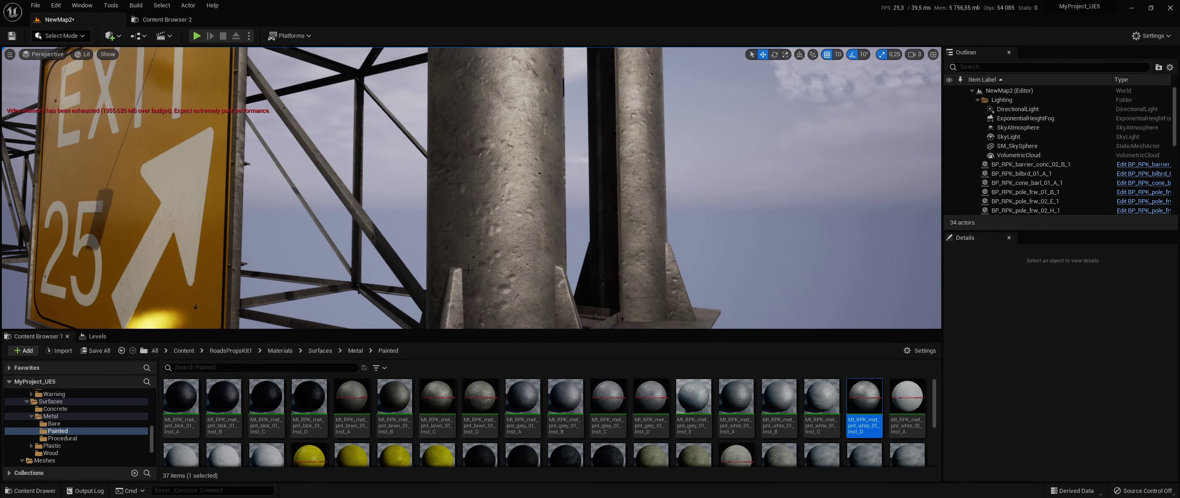
Step: Apply white_02 Inst_A to both pole slots, then switch the first slot to Inst_B
click(537, 242)
click(999, 312)
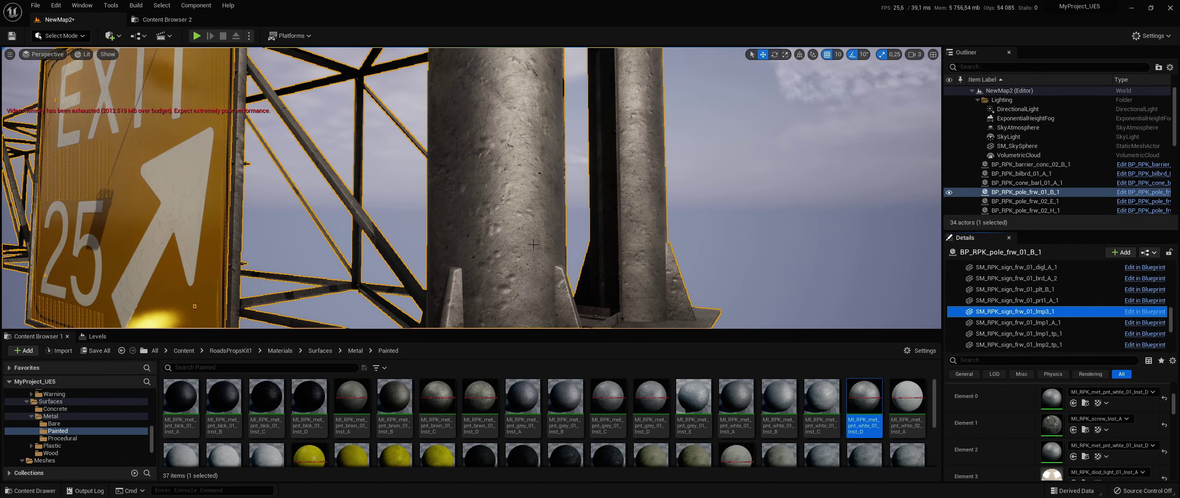
click(907, 406)
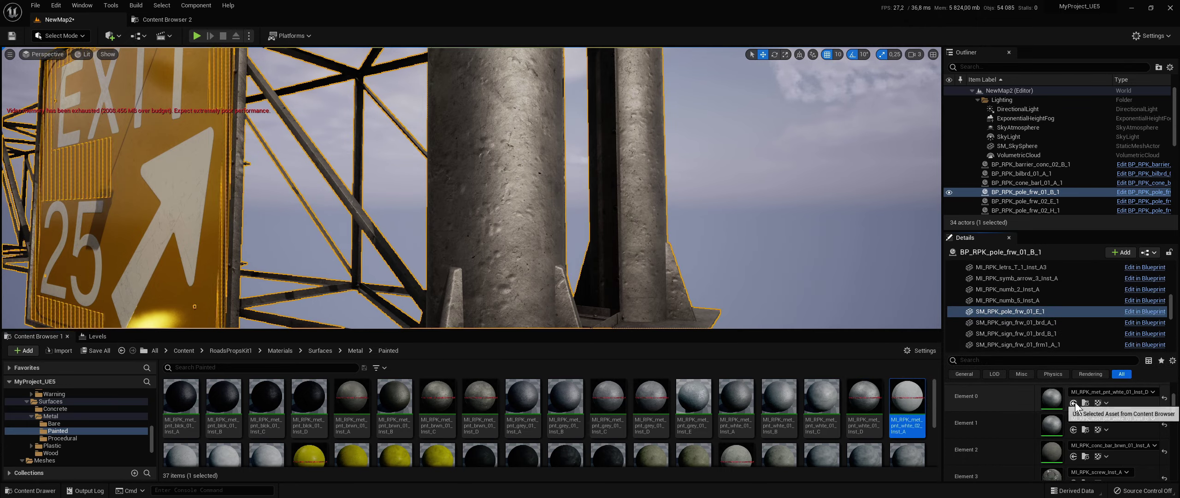
click(1074, 403)
click(1074, 430)
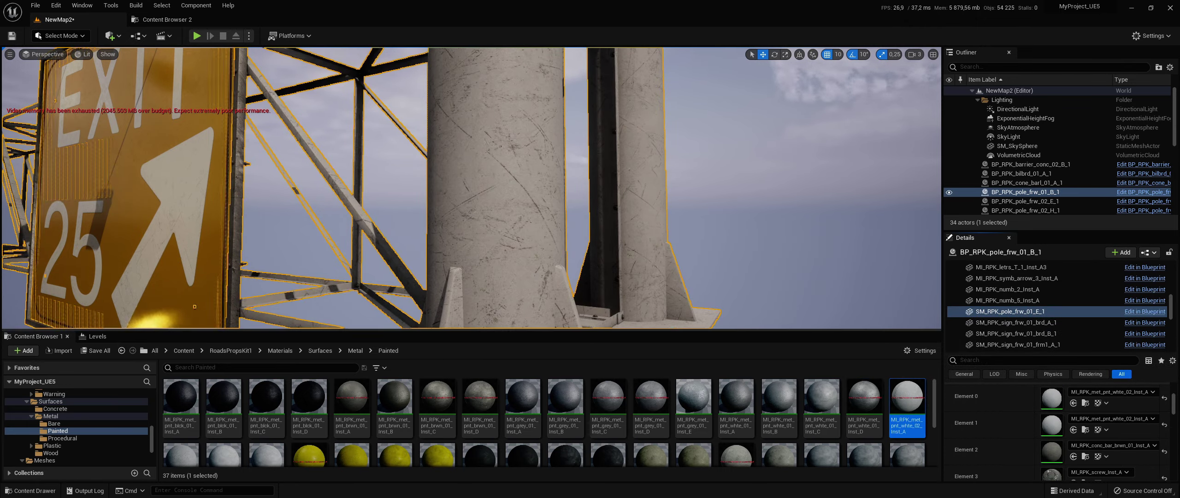
key(f)
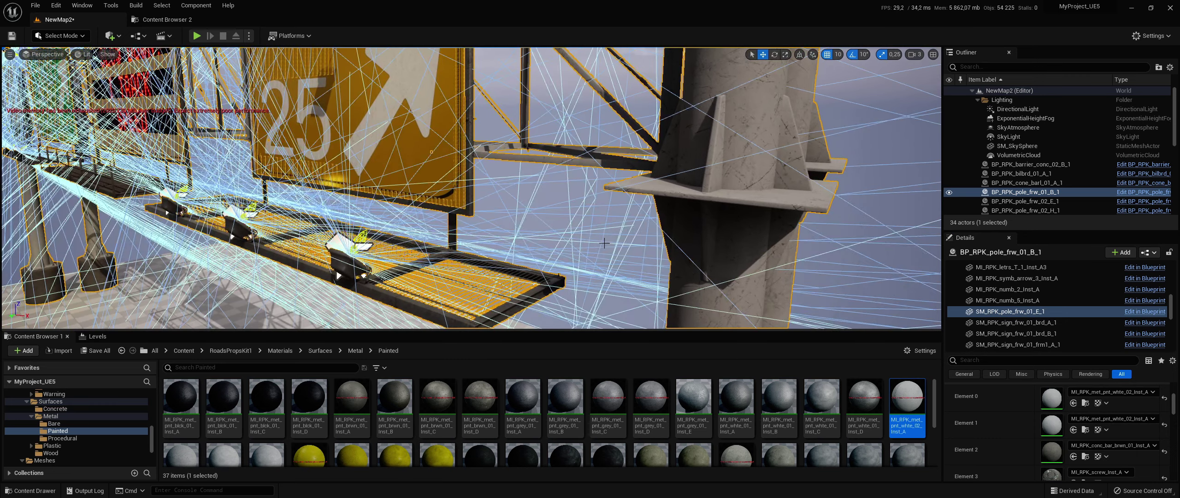
mouse_move(605, 243)
right_down()
mouse_move(618, 244)
mouse_move(681, 403)
right_up()
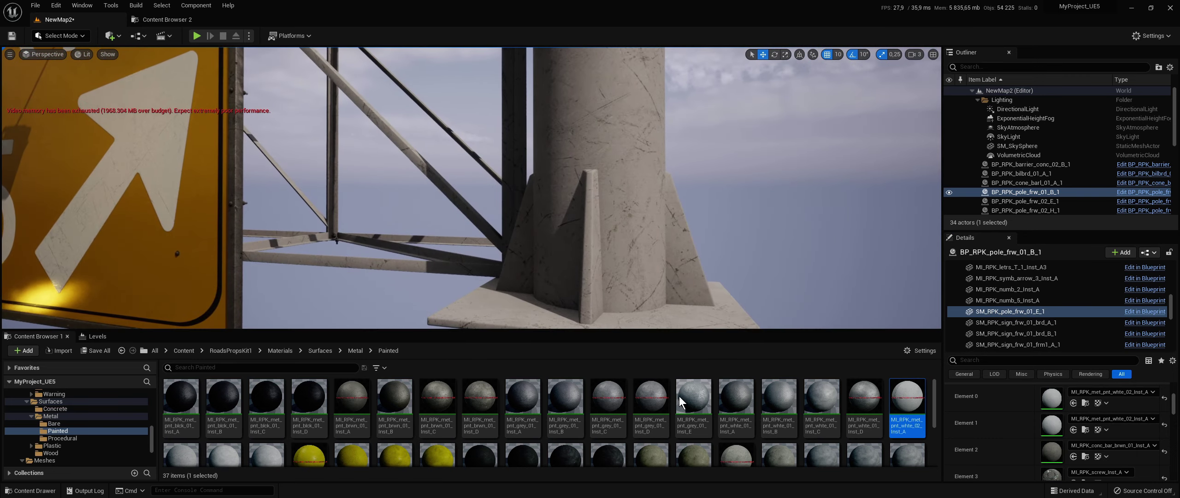
scroll(354, 433, down, 2)
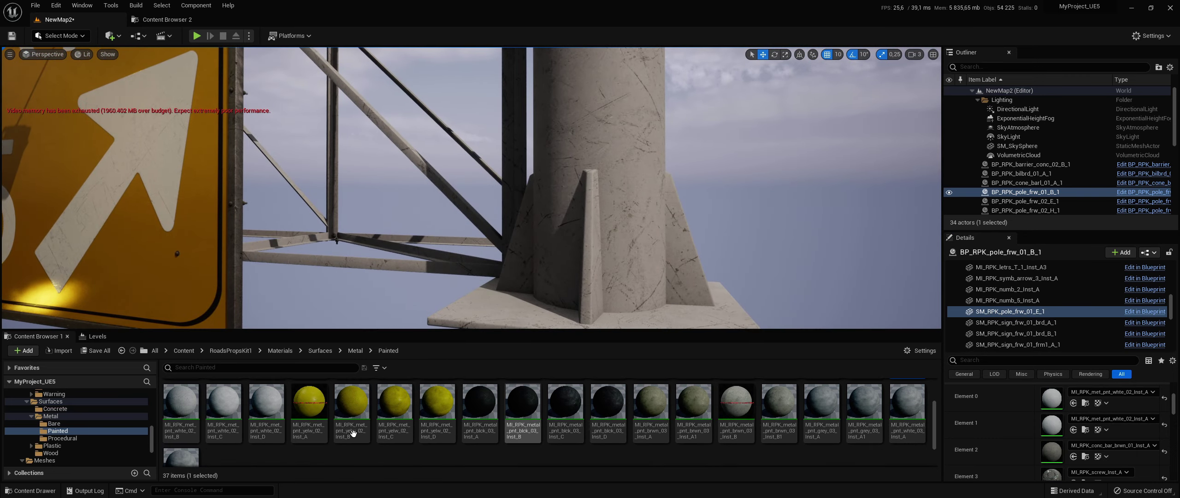
click(1073, 403)
mouse_move(507, 207)
right_down()
mouse_move(507, 115)
mouse_move(461, 184)
mouse_move(508, 198)
mouse_move(470, 199)
right_up()
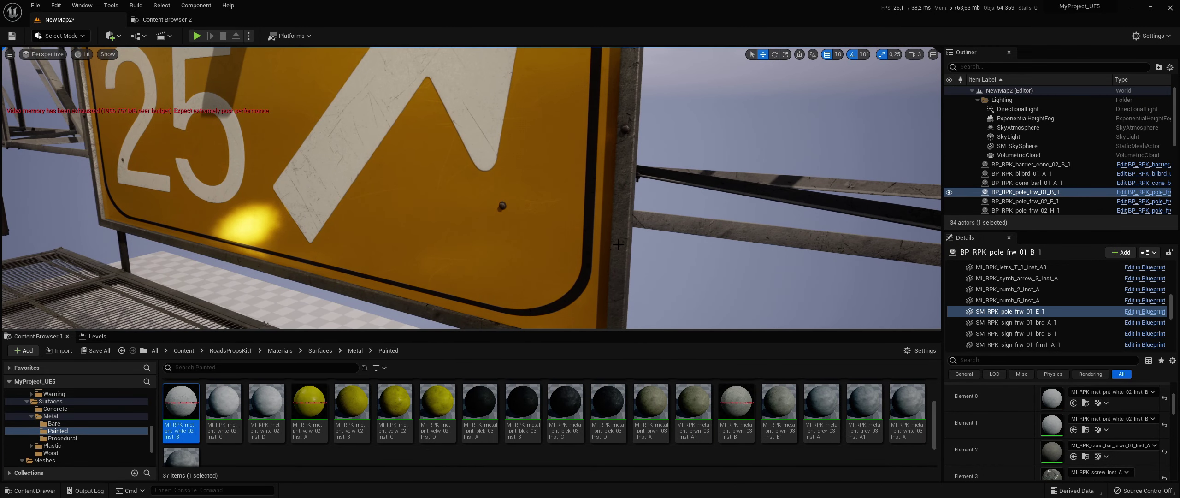
Step: Set the sign plate part's second material slot to white_02 Inst_D
click(619, 244)
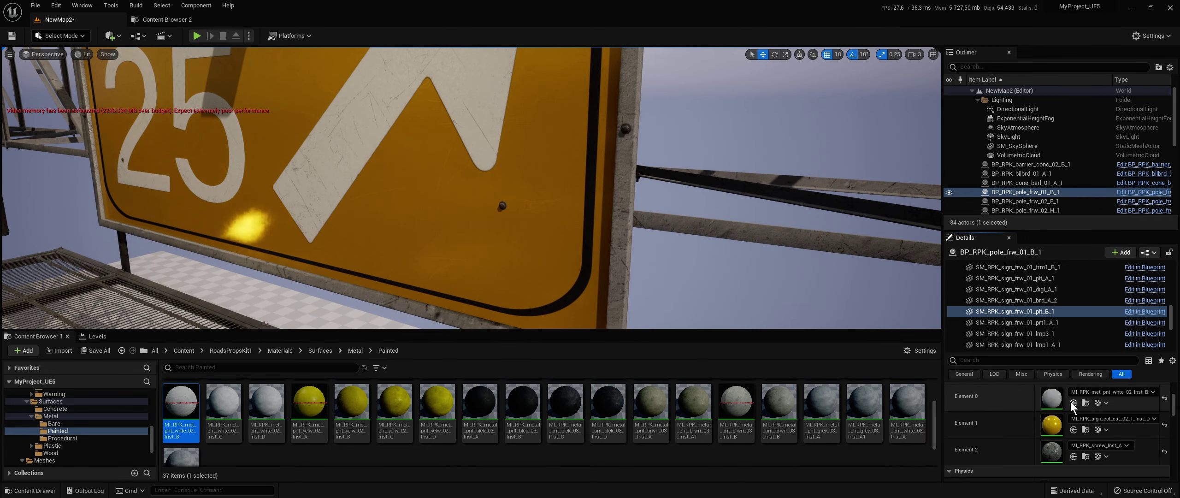
mouse_move(553, 184)
right_down()
mouse_move(622, 184)
mouse_move(581, 185)
right_up()
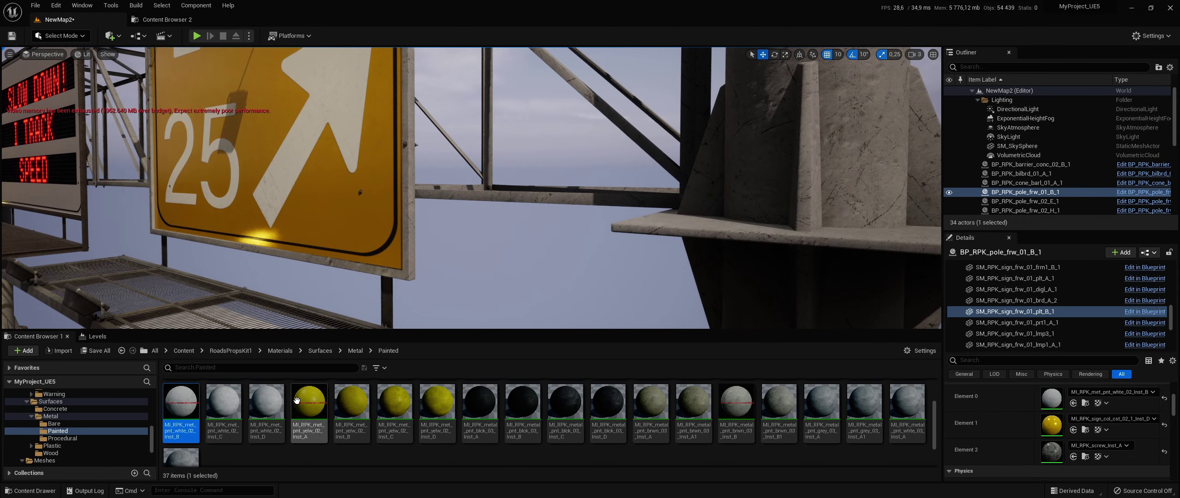
click(267, 401)
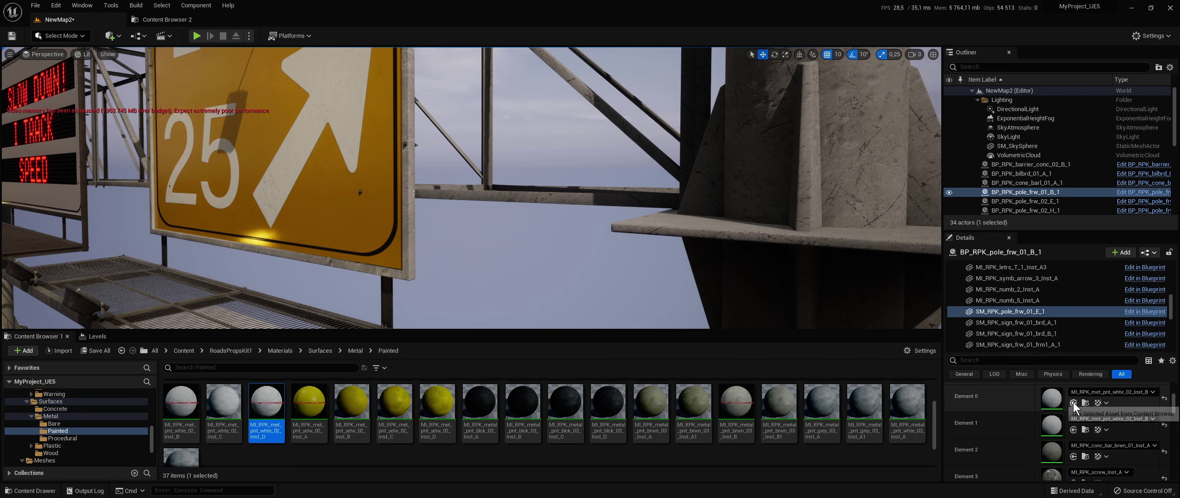
click(1074, 429)
click(1074, 430)
mouse_move(507, 184)
right_down()
mouse_move(480, 198)
mouse_move(475, 166)
mouse_move(470, 185)
right_up()
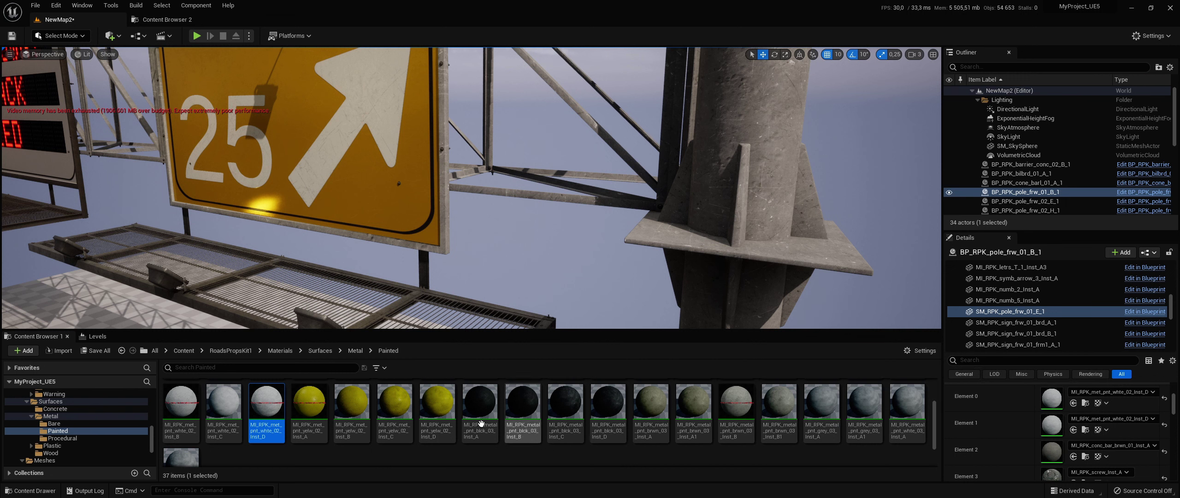
scroll(221, 412, up, 2)
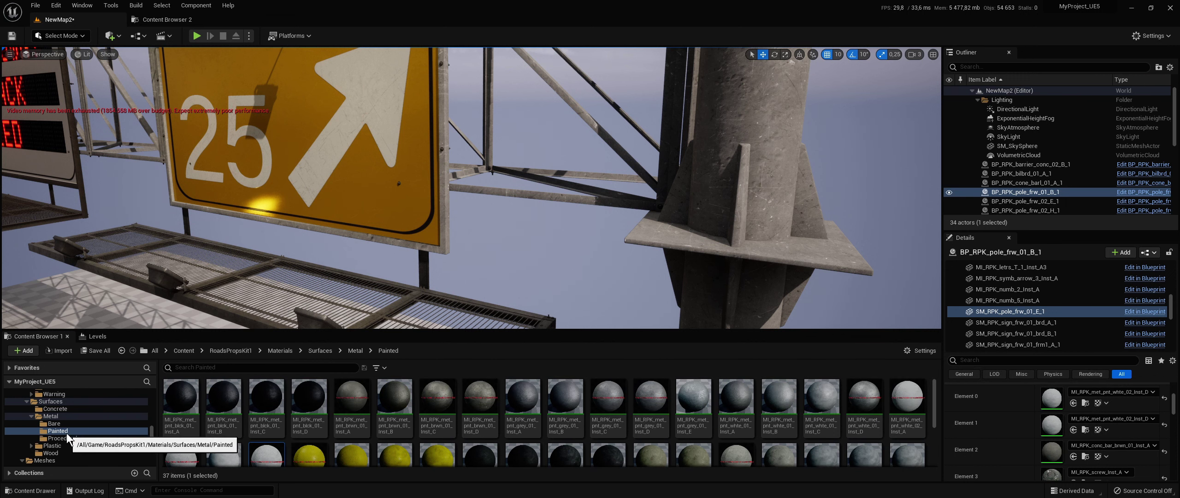
Step: Open the bare metal materials folder and apply the first bare metal to the sign plate
click(54, 423)
right_drag(471, 184, 470, 184)
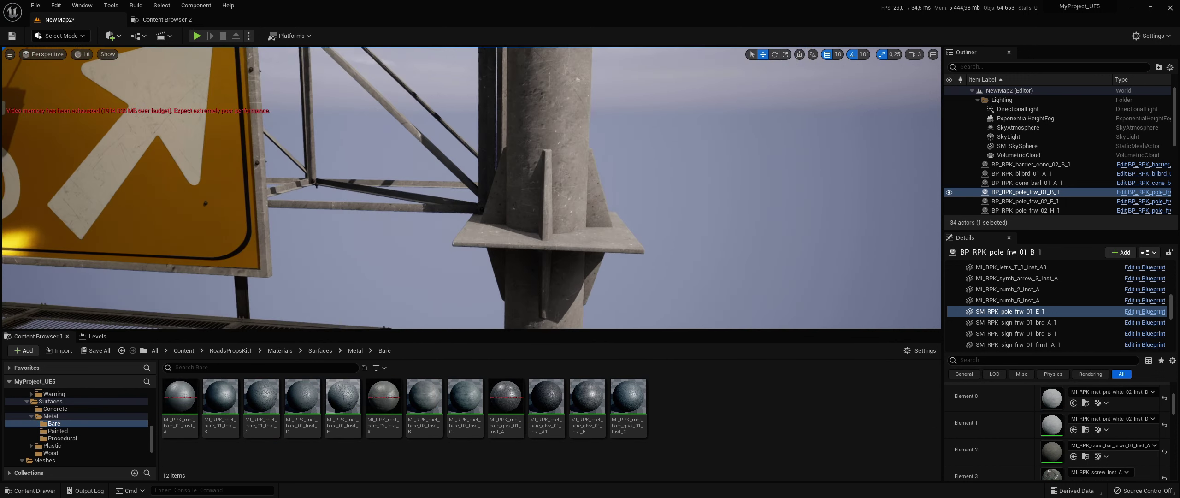
right_drag(682, 214, 682, 213)
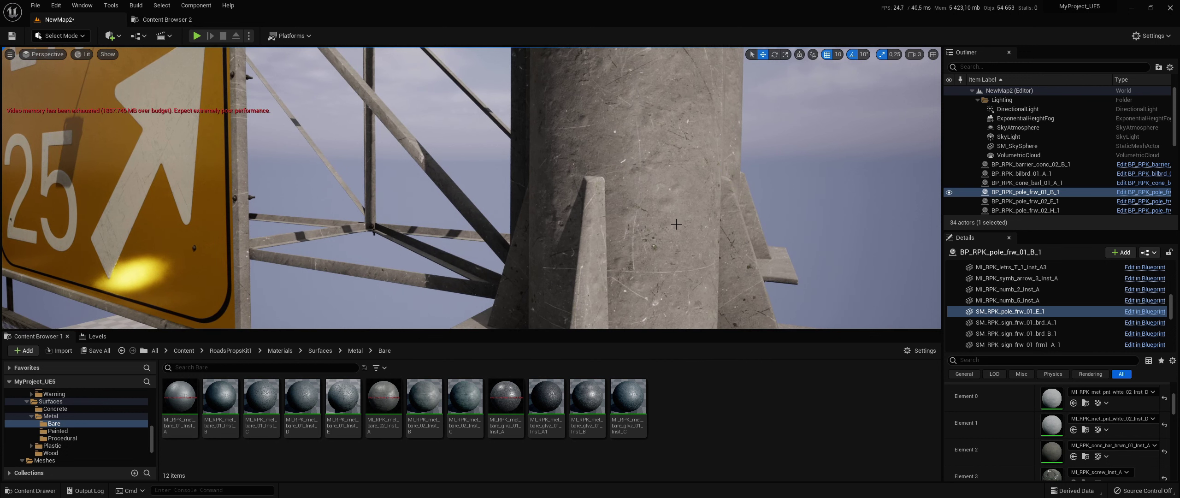
mouse_move(190, 415)
mouse_down()
mouse_move(1060, 423)
mouse_move(1052, 399)
mouse_up()
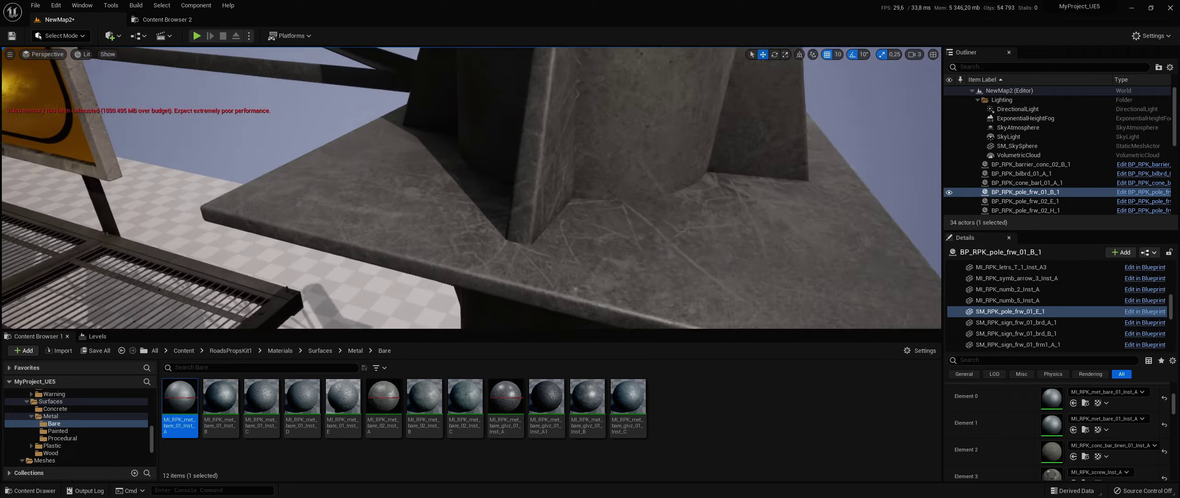
right_drag(681, 214, 682, 214)
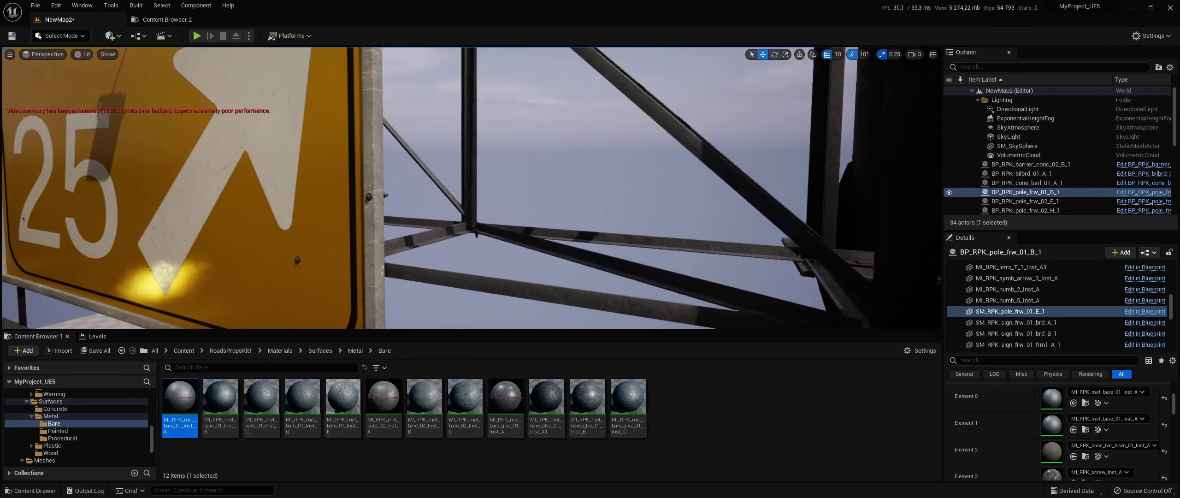
click(323, 162)
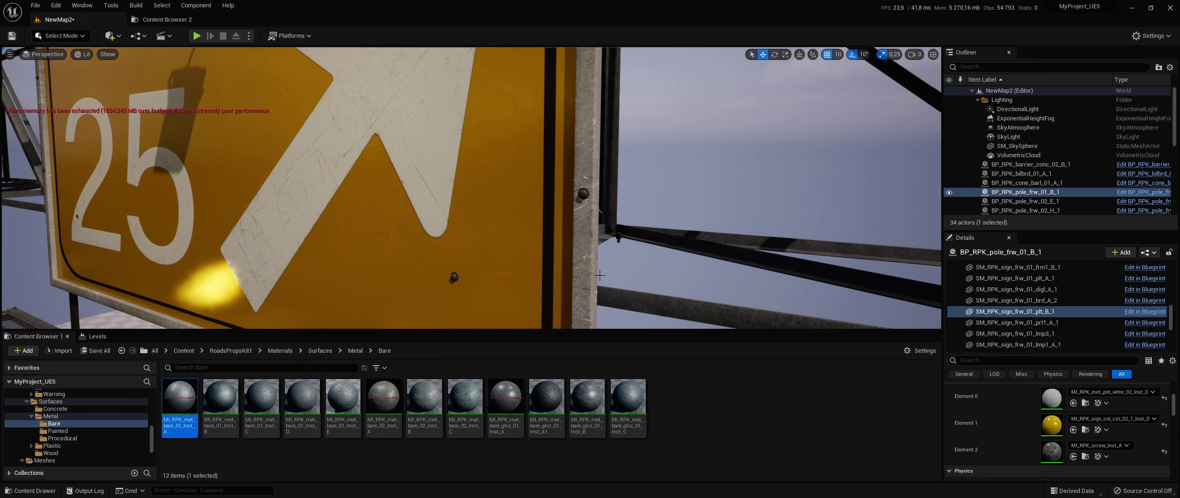
click(1074, 403)
Step: Give the pole bare metal Inst_B, then Inst_C on both its first two material slots
right_drag(461, 184, 461, 185)
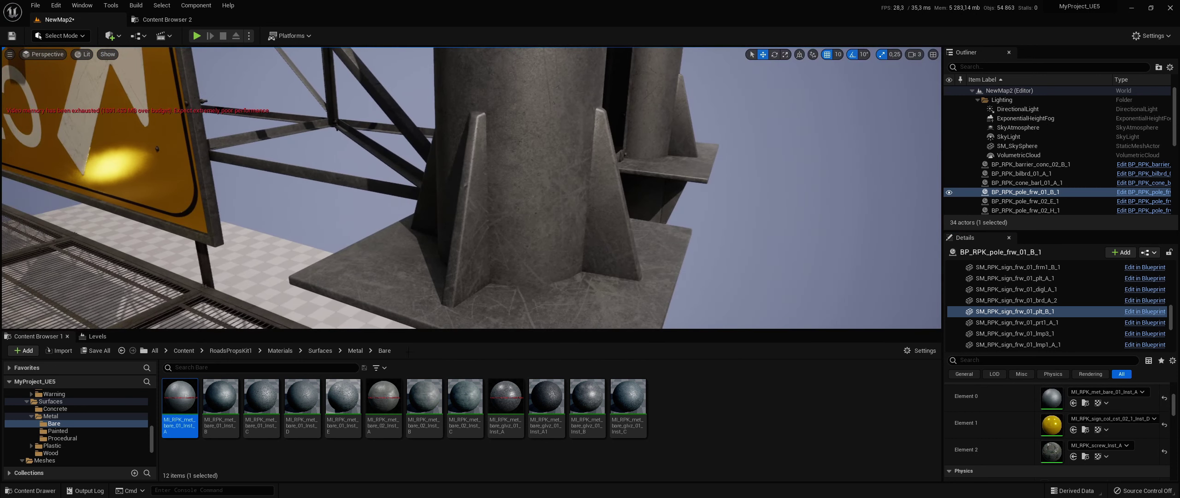
click(221, 397)
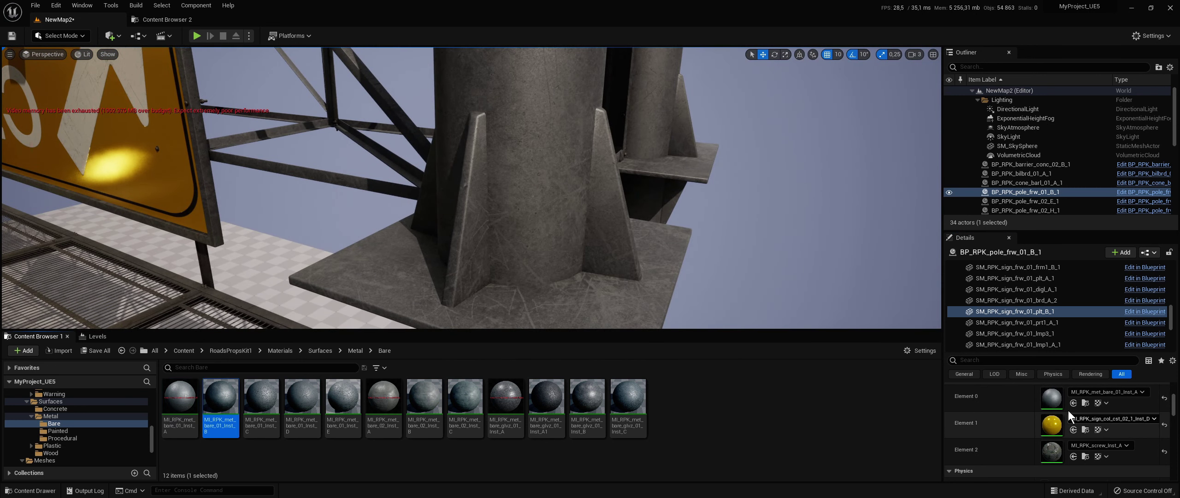
click(622, 280)
click(1074, 403)
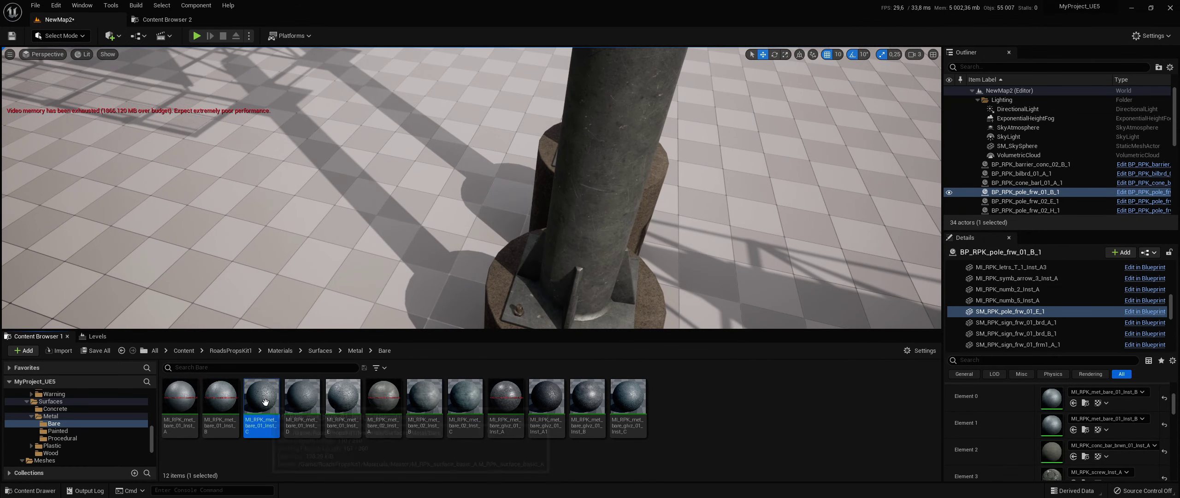
click(1074, 403)
click(1074, 430)
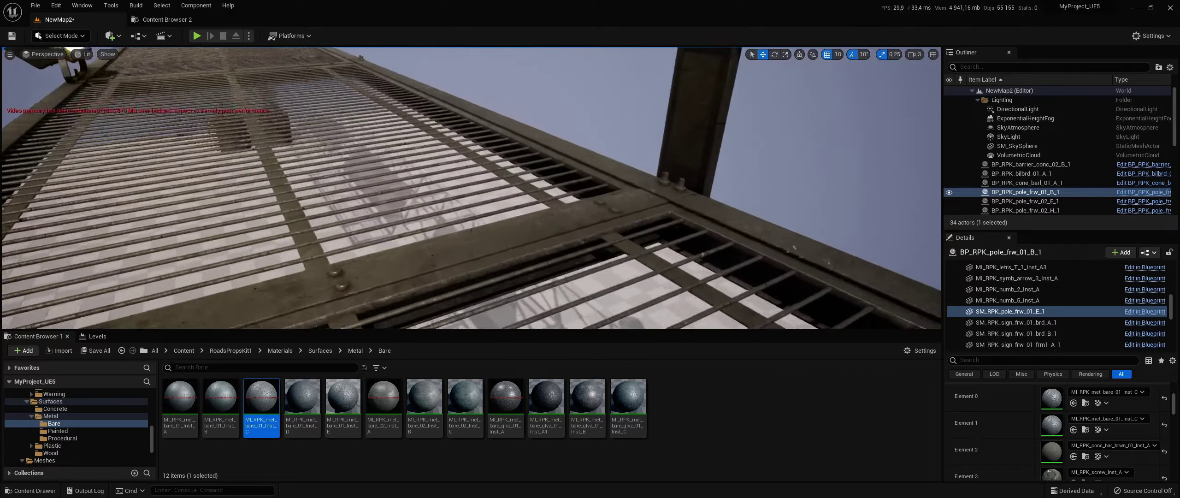
Step: Apply the Inst_C bare metal to the walkway grating and the sign frame
right_drag(700, 202, 701, 201)
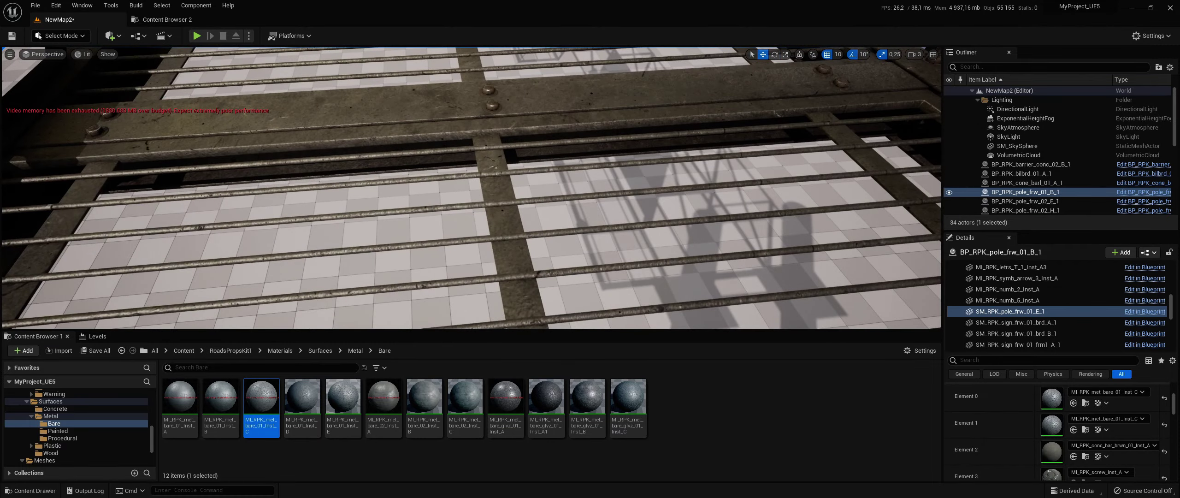
key(Down)
key(Down)
key(Down)
click(1073, 404)
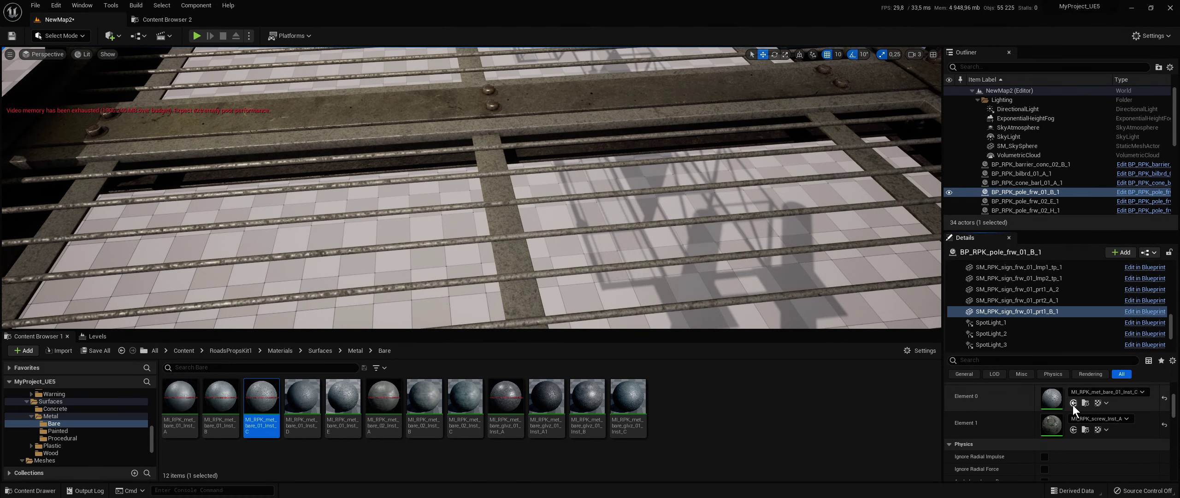
right_drag(700, 201, 701, 201)
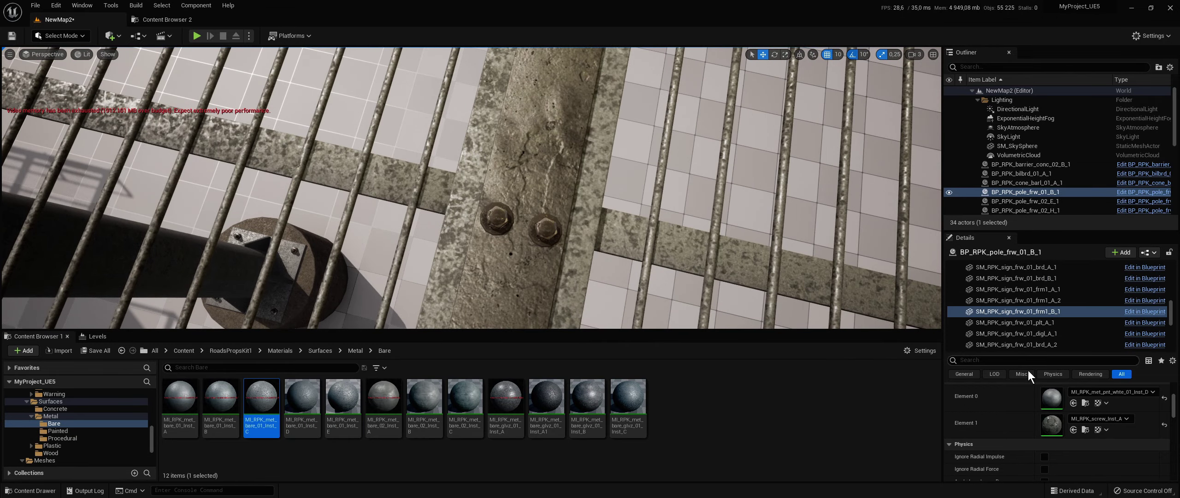
click(1077, 404)
right_drag(700, 201, 700, 202)
Step: Switch the sign plate to Inst_C, then Inst_D, and give the sign frame Inst_D
click(415, 184)
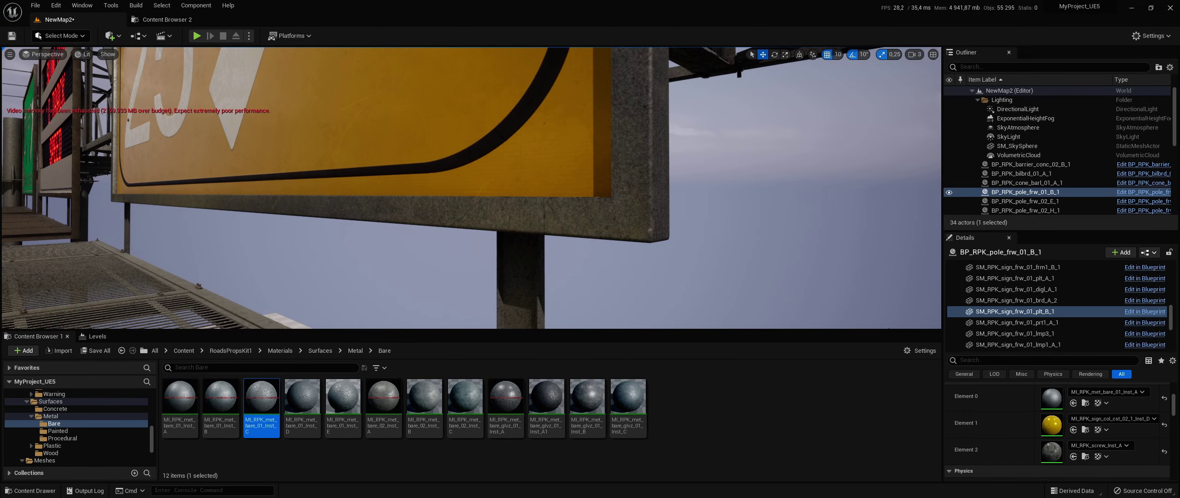
click(1074, 404)
right_drag(664, 253, 664, 252)
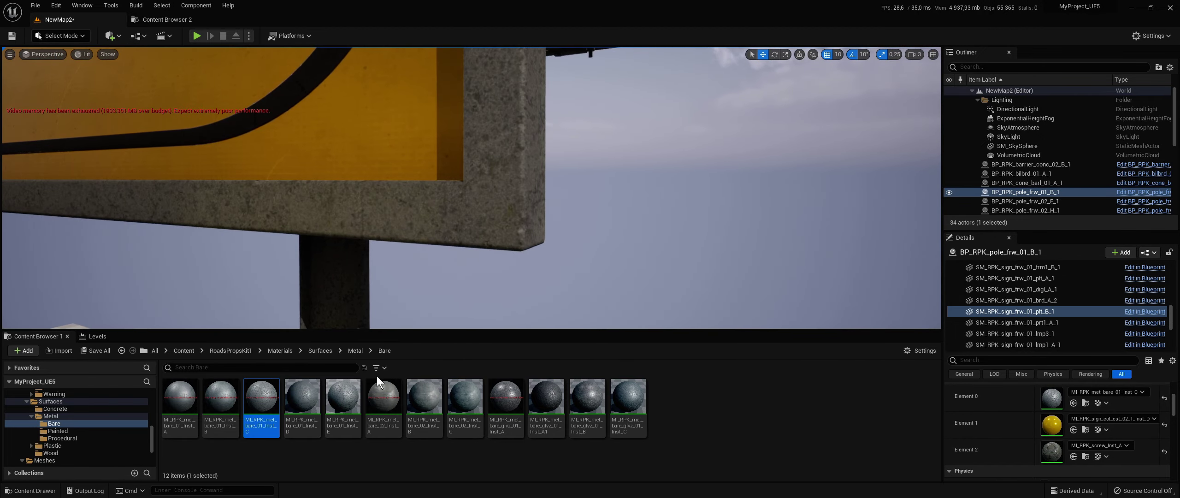
click(319, 401)
click(1073, 404)
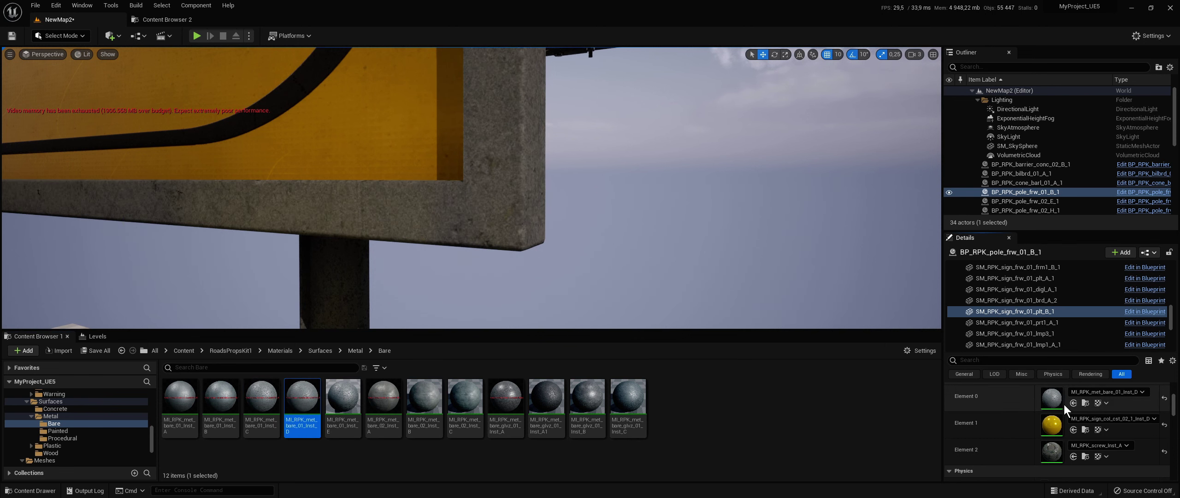
right_drag(614, 177, 613, 177)
click(640, 153)
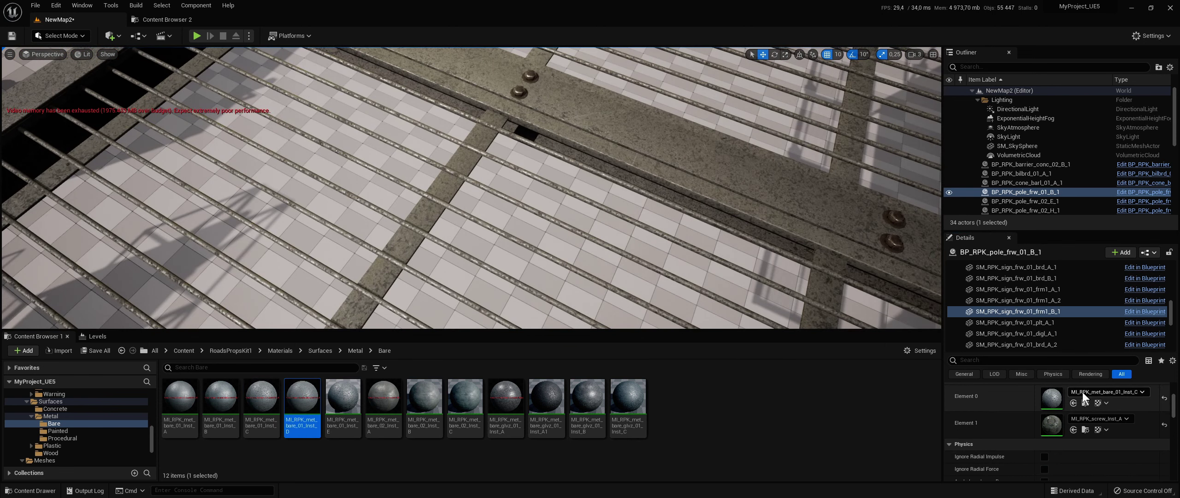
click(1075, 402)
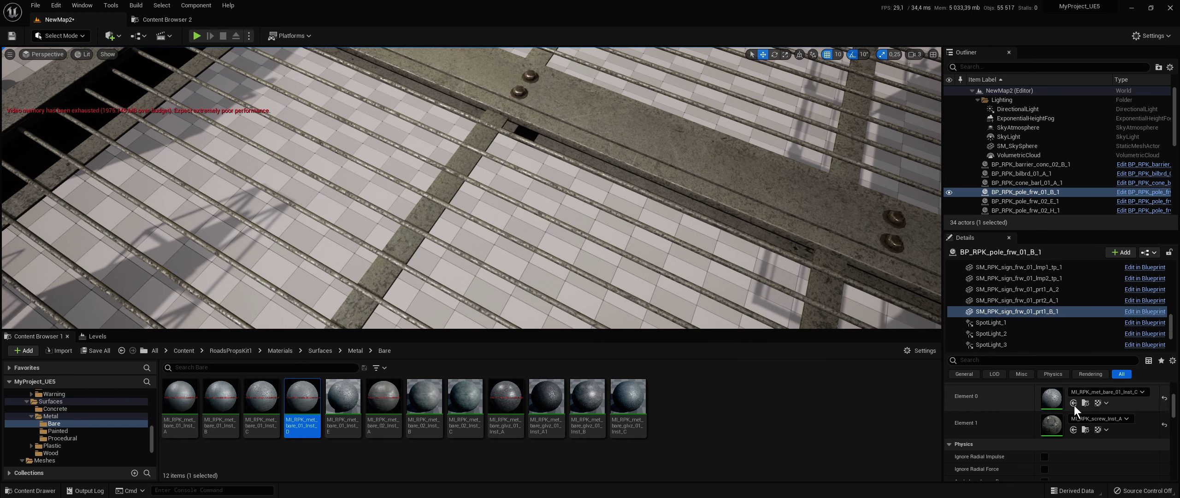
Step: Apply the Inst_E bare metal to the walkway grating and the sign frame
right_drag(471, 189, 471, 189)
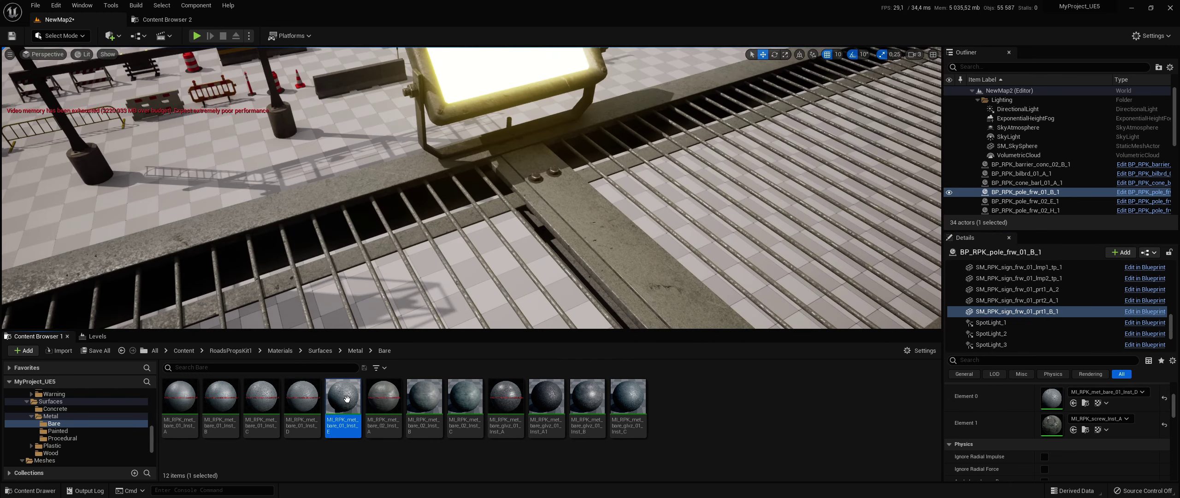
click(1075, 403)
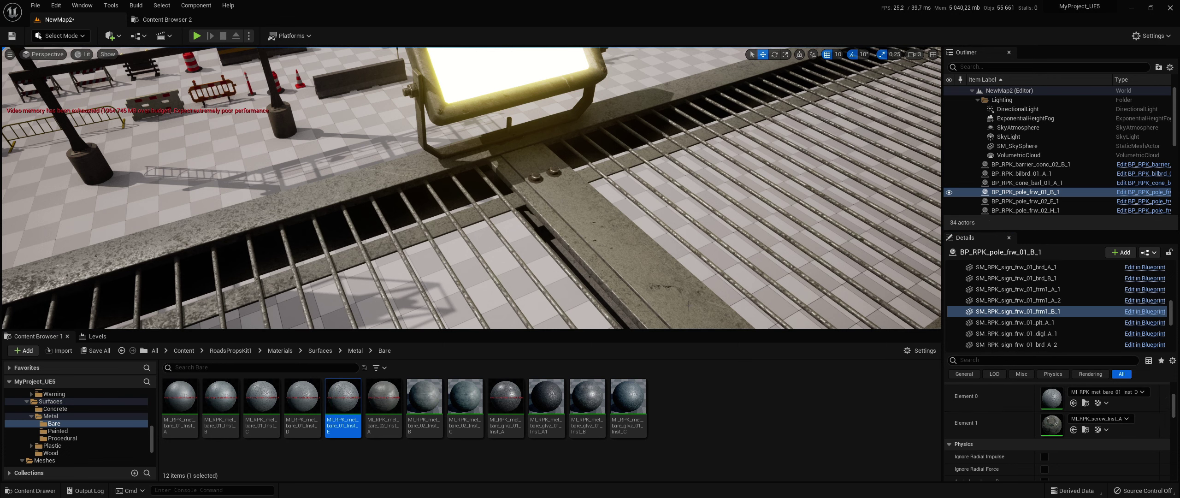
click(1075, 403)
right_drag(471, 189, 471, 188)
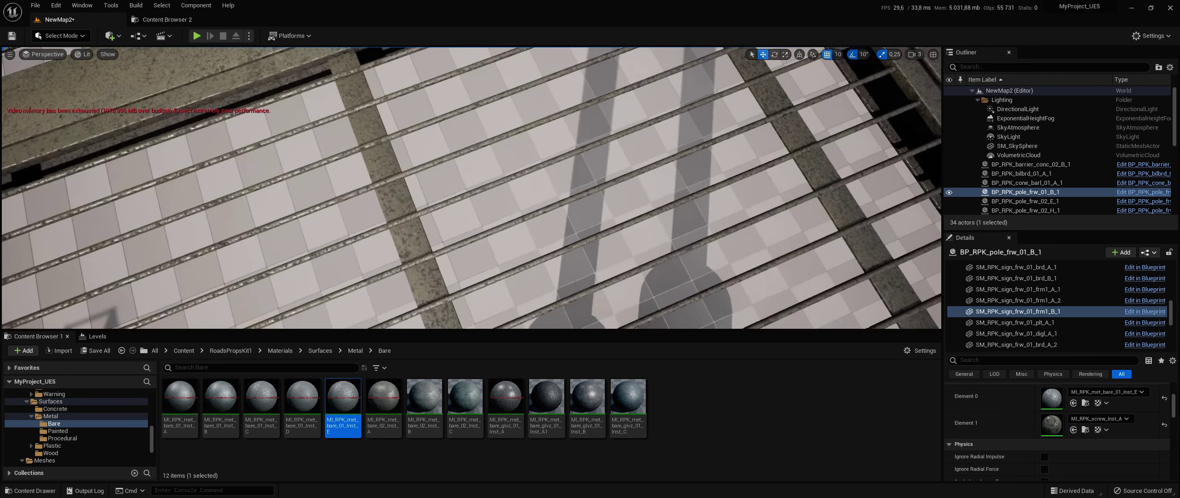
Step: Apply met_bare_02 Inst_A to the sign frame, grating, and both pole material slots
click(414, 261)
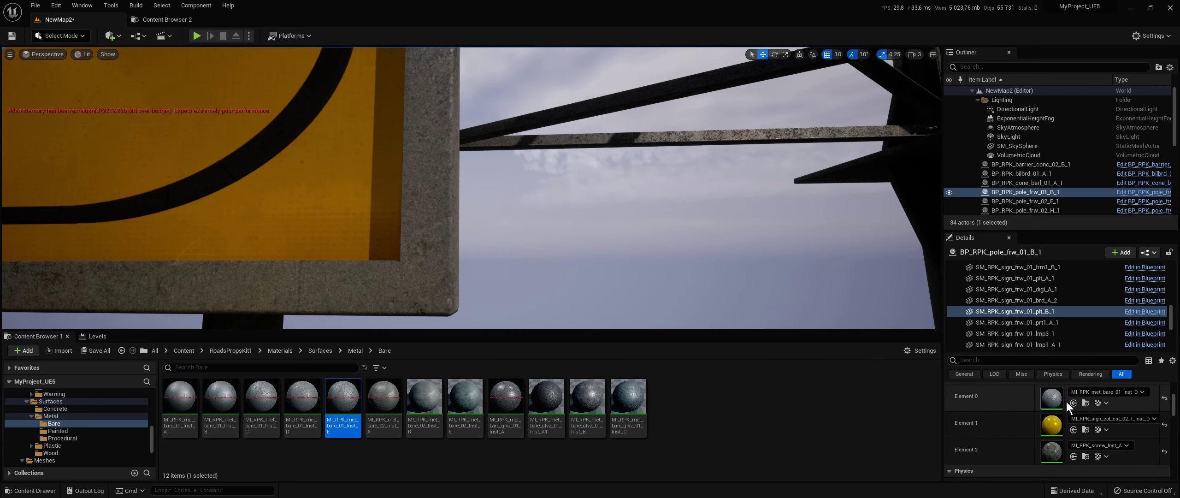
right_drag(553, 256, 554, 255)
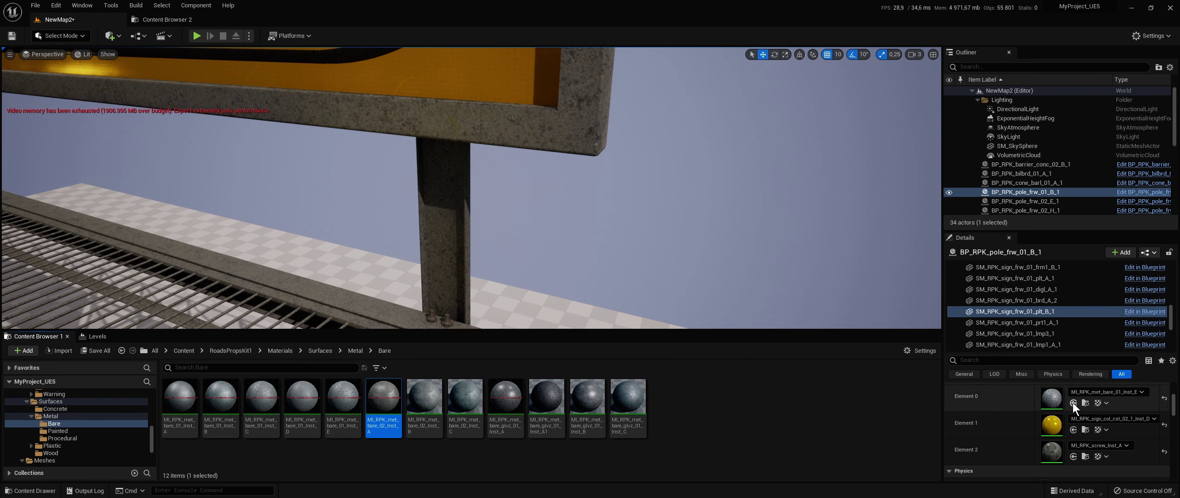
double_click(1040, 308)
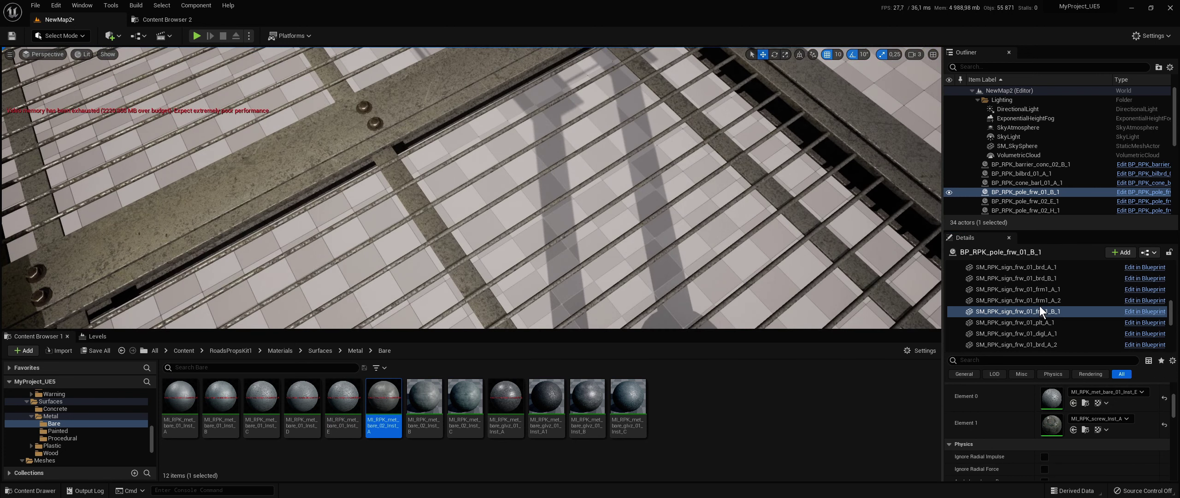
click(1074, 403)
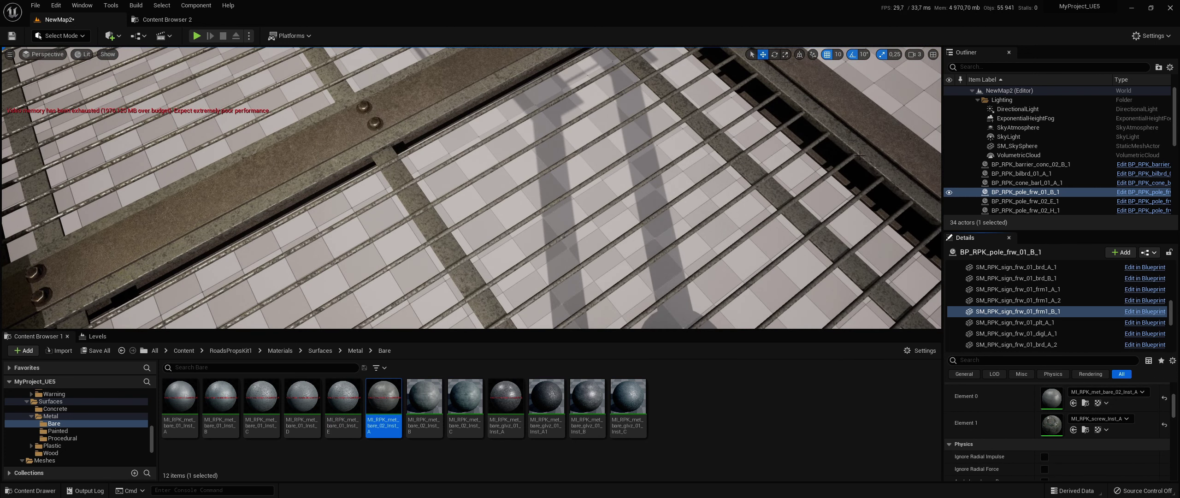
click(1074, 403)
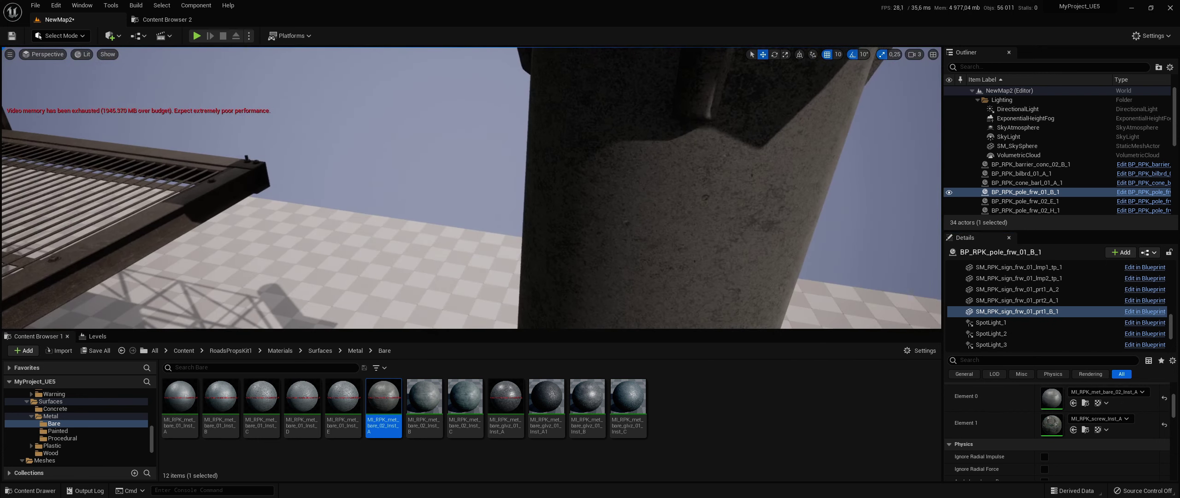
click(1074, 403)
click(1073, 430)
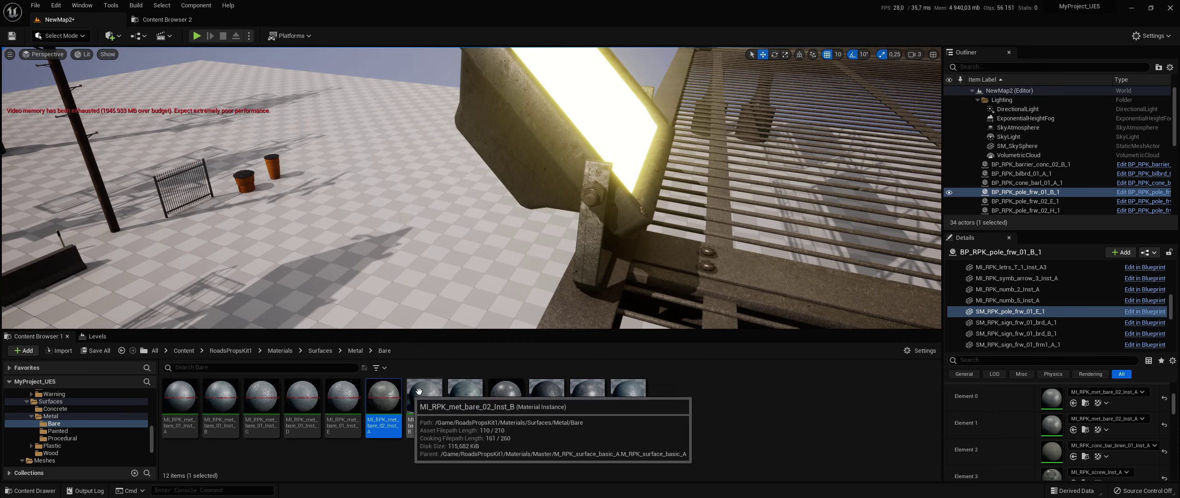
Step: Try bare_02 Inst_B and Inst_C on the pole, then assign galvanized glvz_01 Inst_A
click(424, 399)
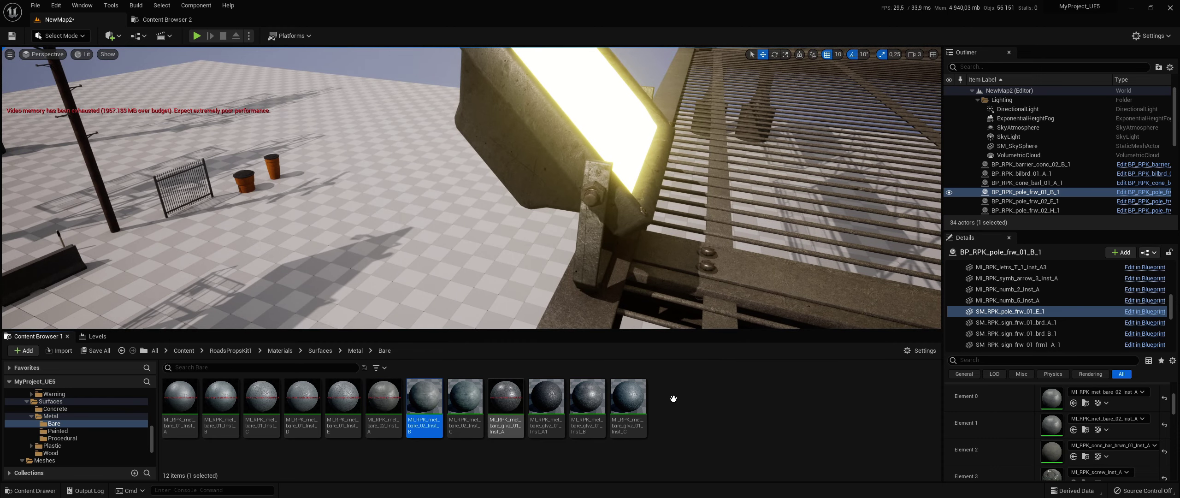
click(1074, 403)
click(1074, 430)
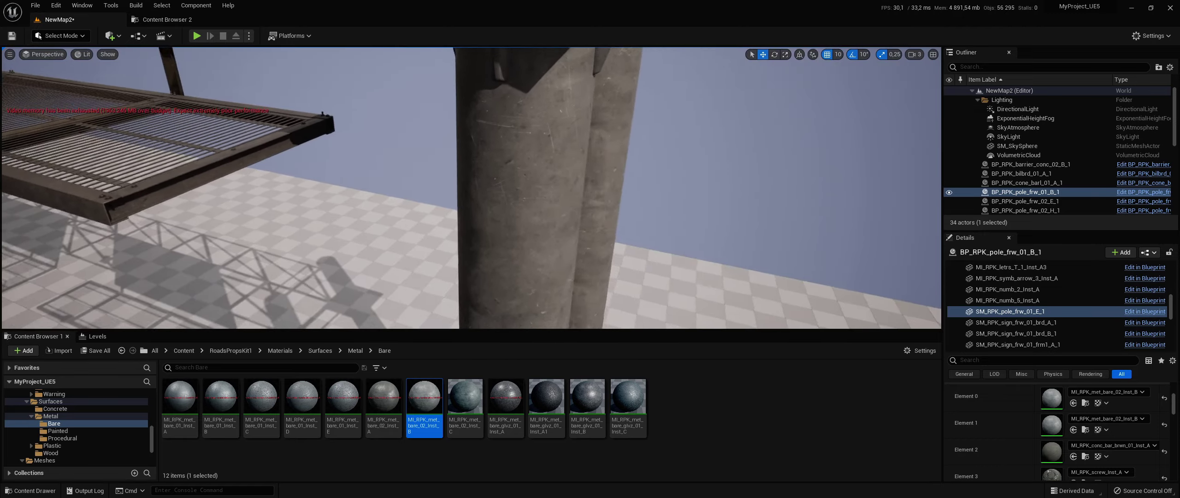
right_drag(470, 185, 471, 185)
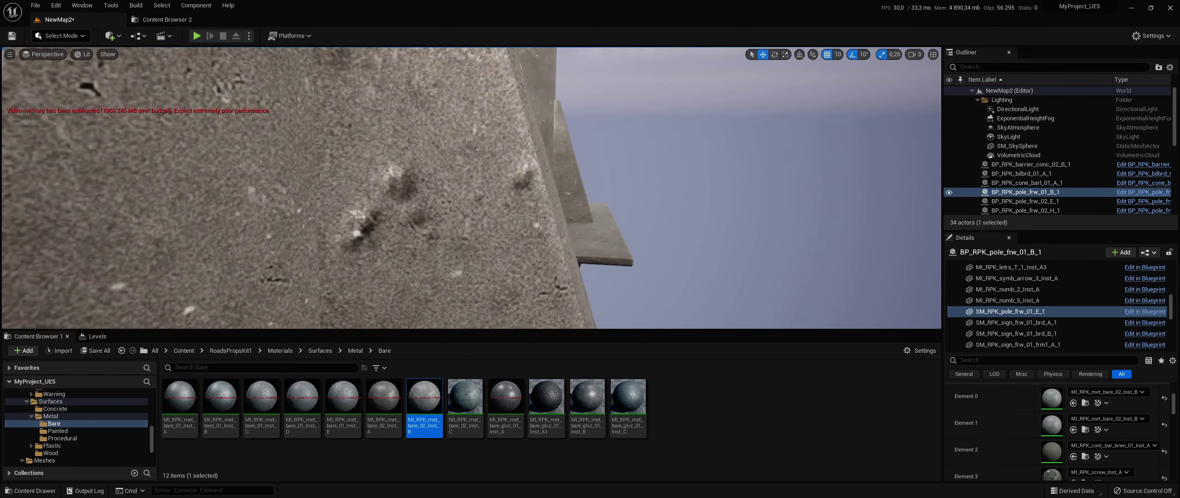
right_drag(470, 185, 470, 185)
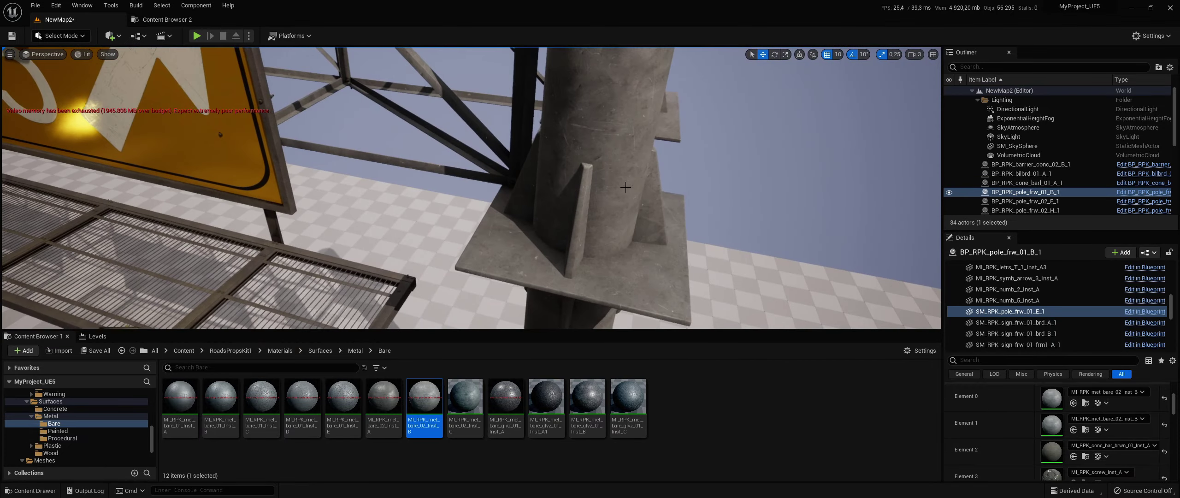
drag(481, 379, 801, 325)
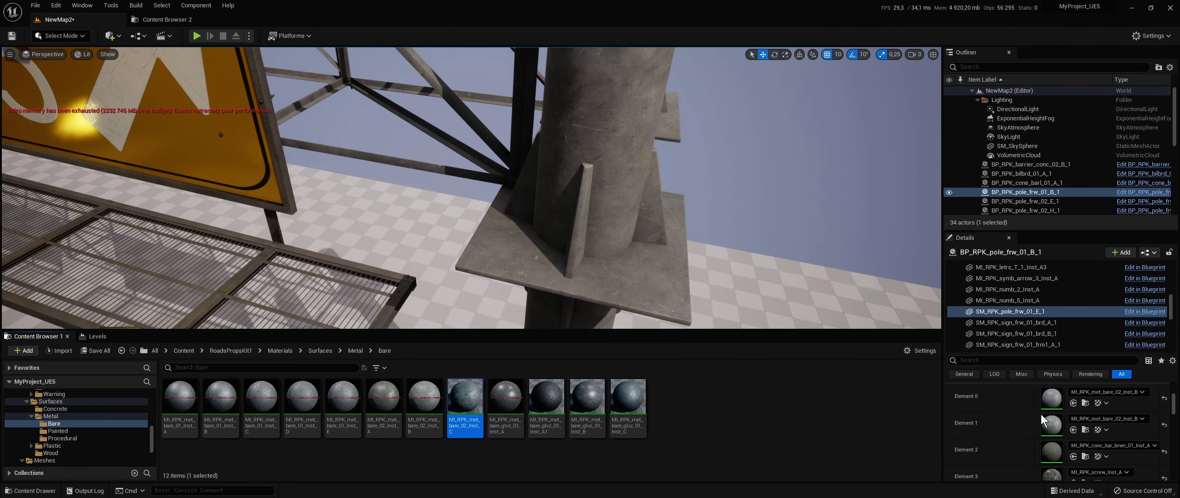
click(517, 385)
click(1074, 403)
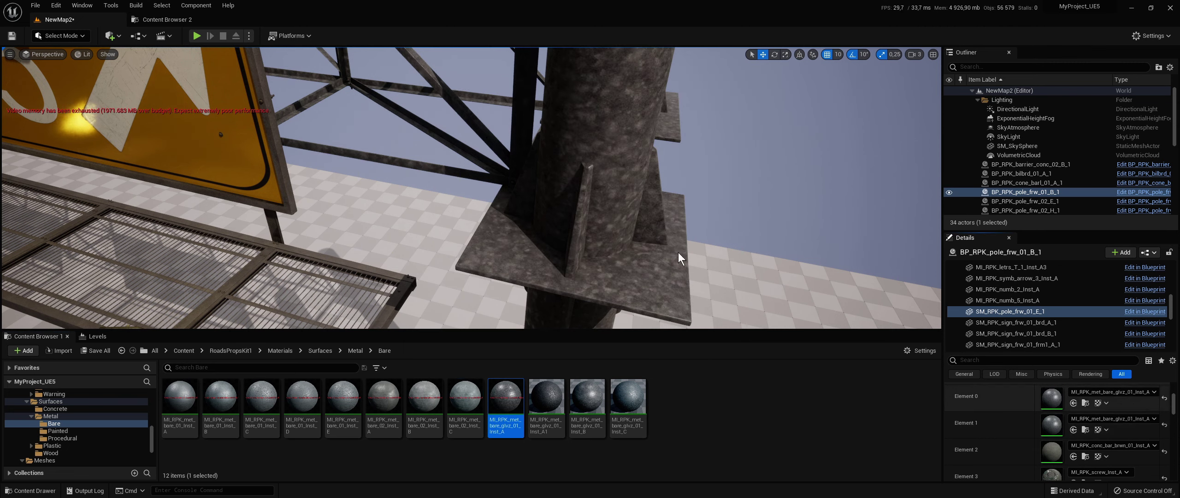
right_drag(603, 241, 603, 241)
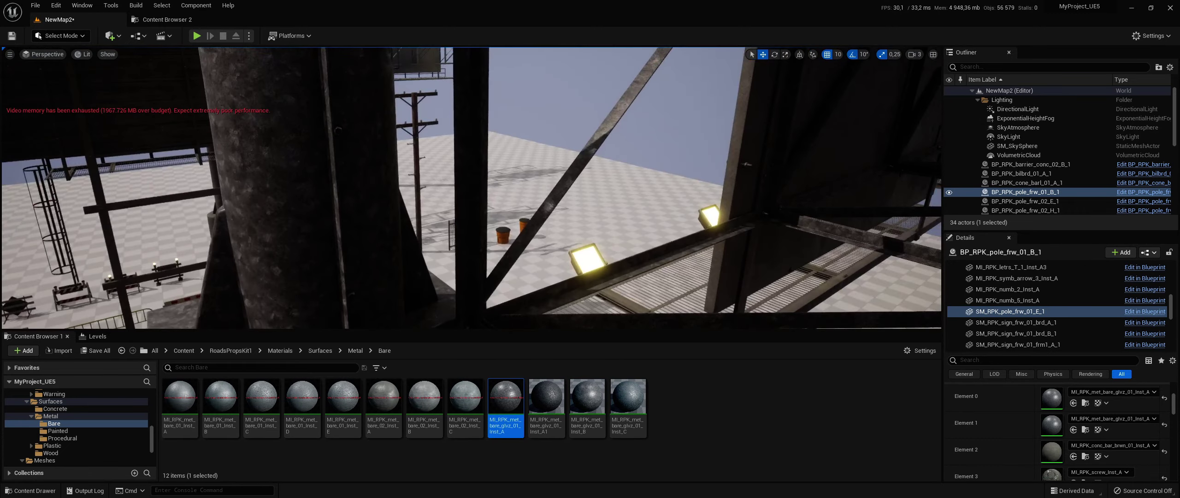
Step: Apply galvanized glvz_01 Inst_A1 to the pole, floodlight housing and fence, then Inst_B to the fence
click(1075, 402)
right_drag(566, 228, 566, 228)
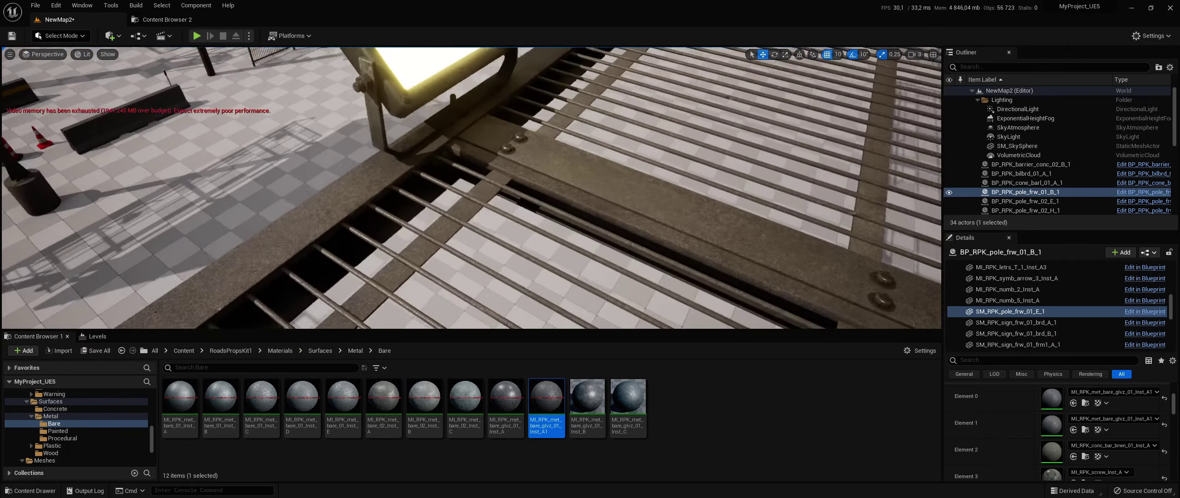
right_drag(566, 227, 566, 228)
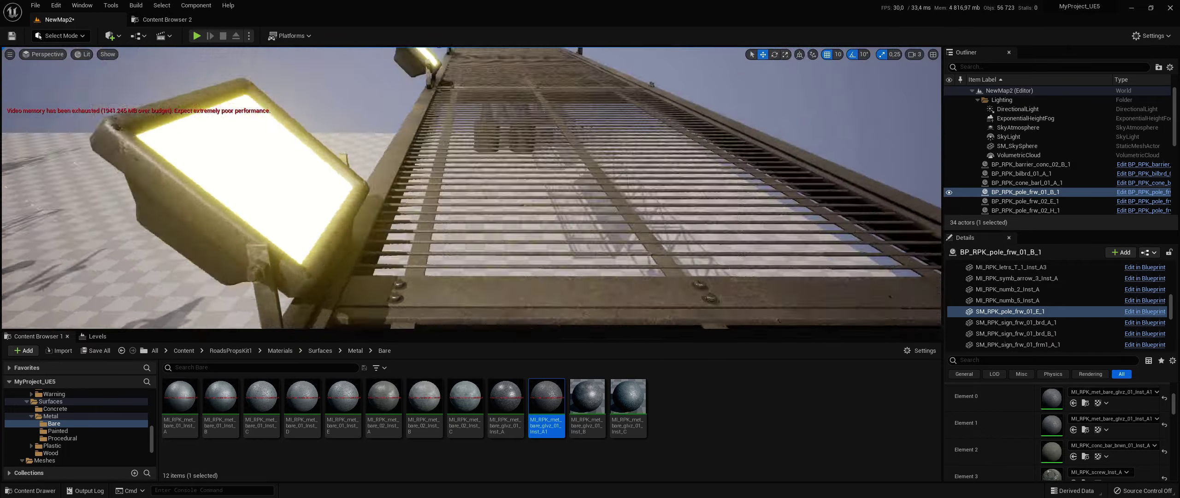
right_drag(421, 207, 421, 207)
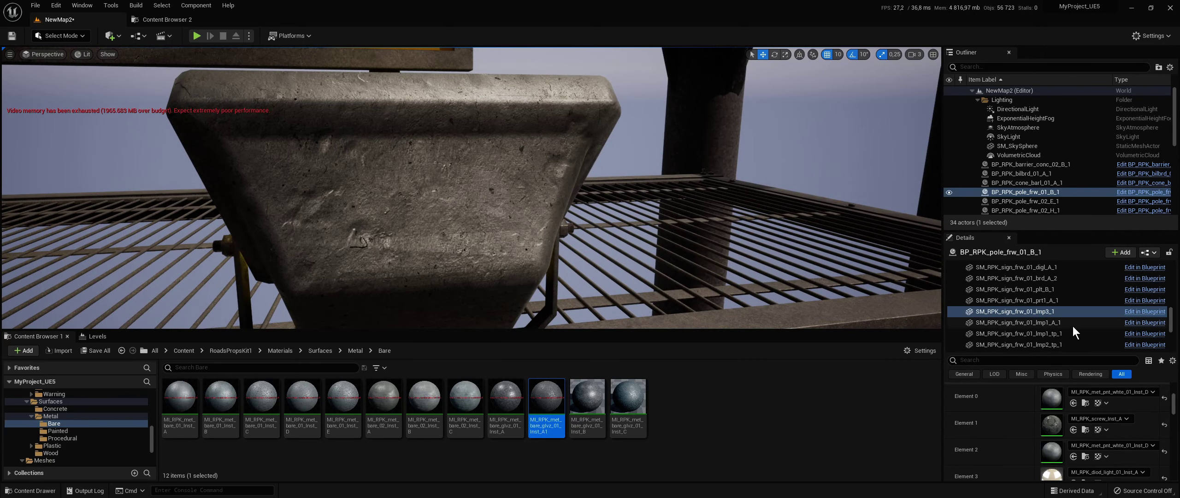
click(1073, 402)
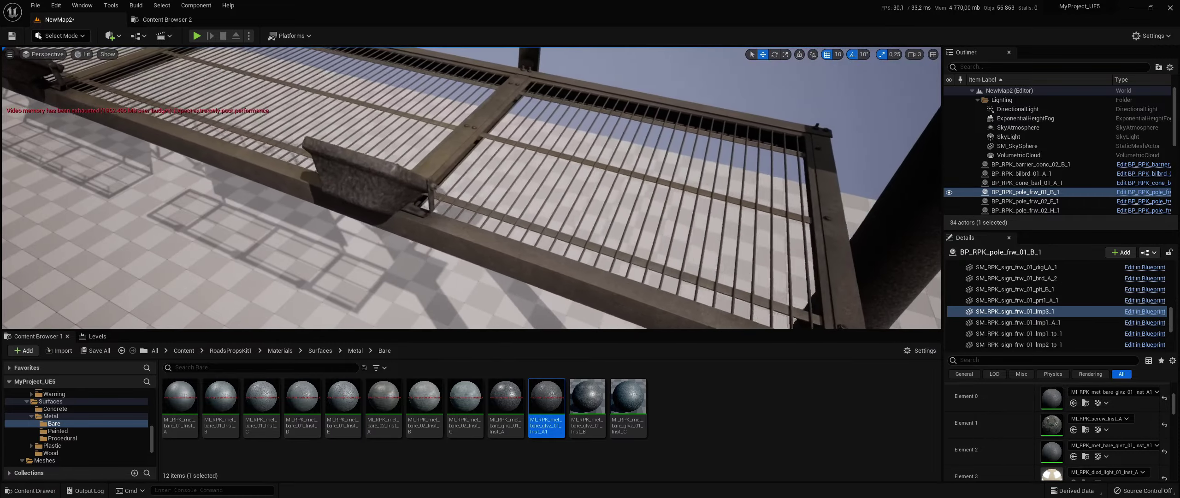
right_drag(518, 255, 519, 254)
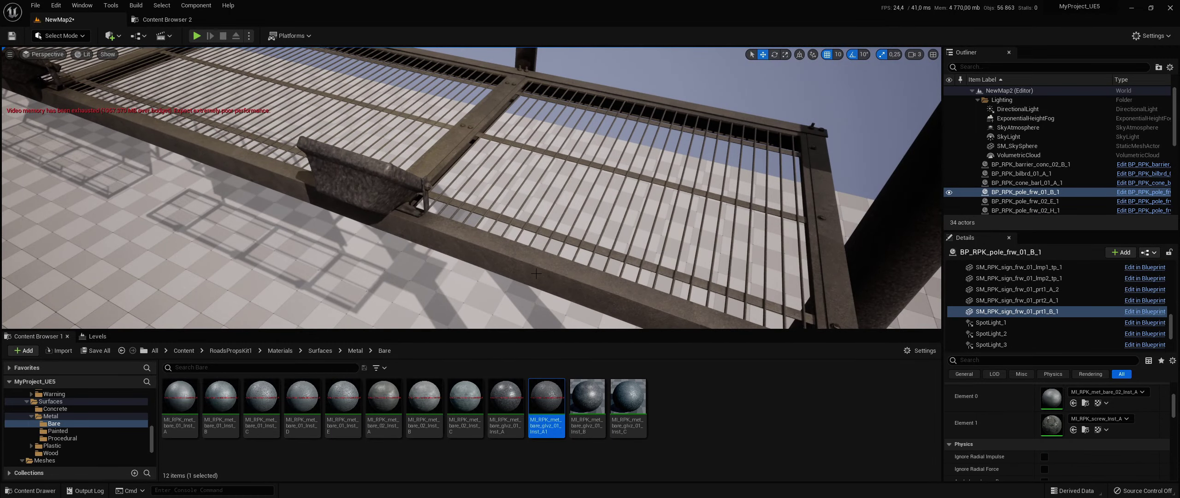
click(1074, 402)
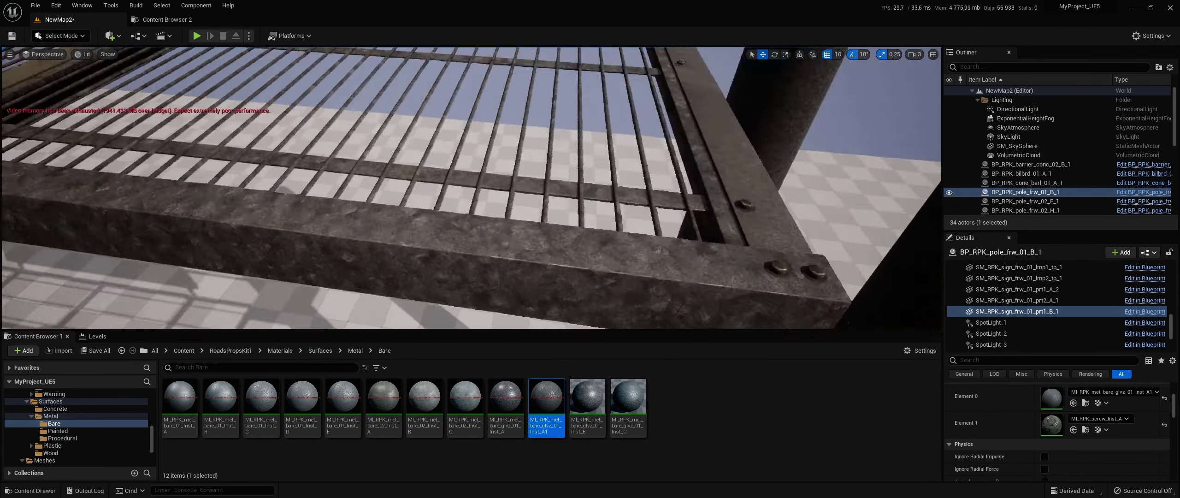
right_drag(518, 254, 519, 255)
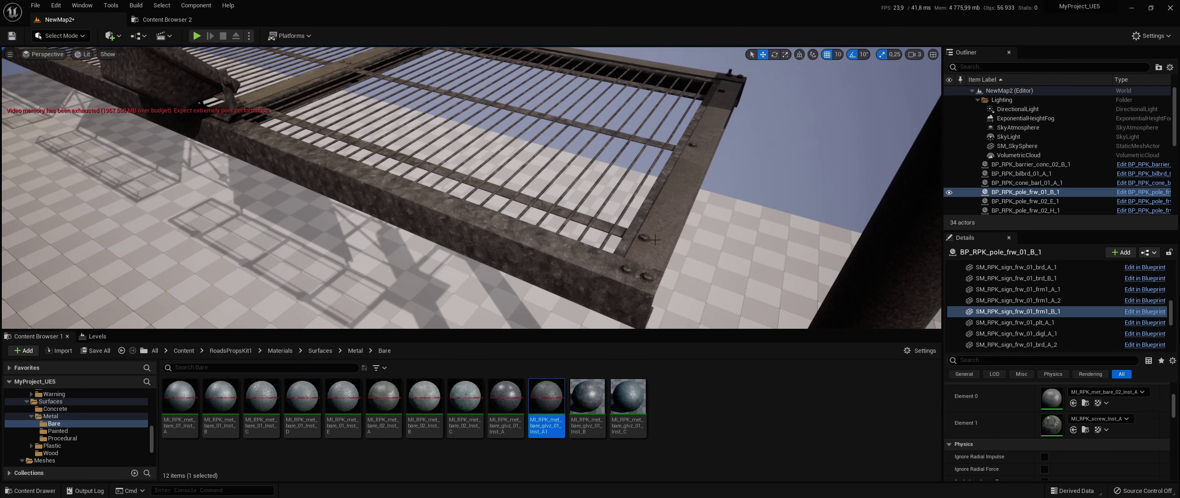
click(1077, 404)
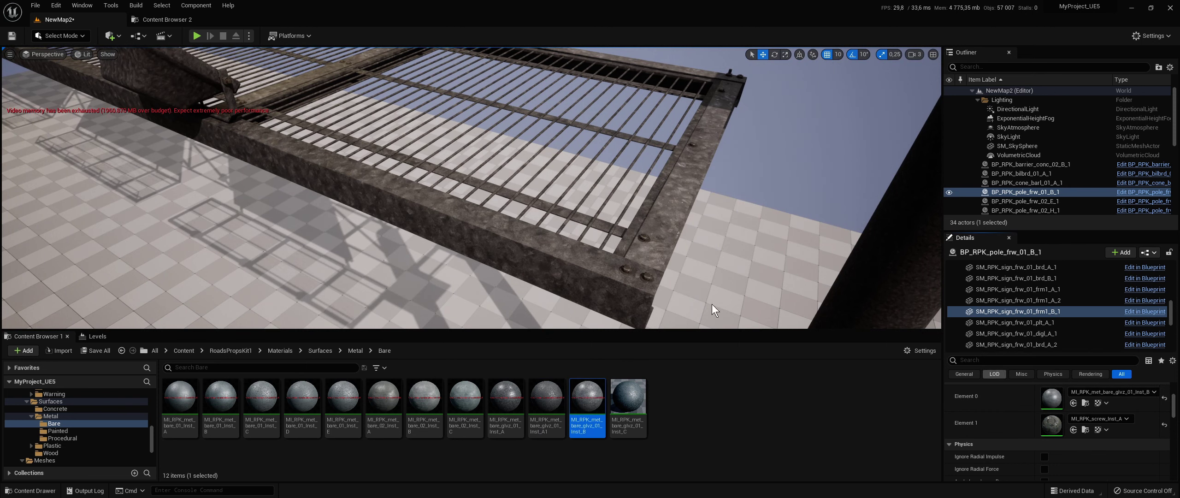
Step: Put galvanized Inst_B, then Inst_C, on the pole's first two material slots
right_drag(519, 254, 519, 254)
click(519, 255)
click(1073, 403)
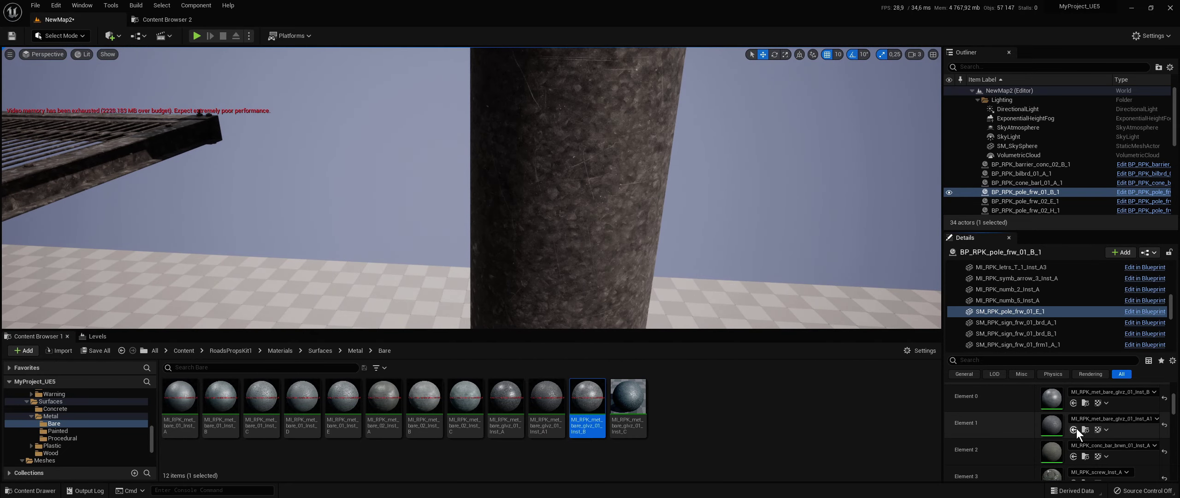
right_drag(635, 216, 635, 216)
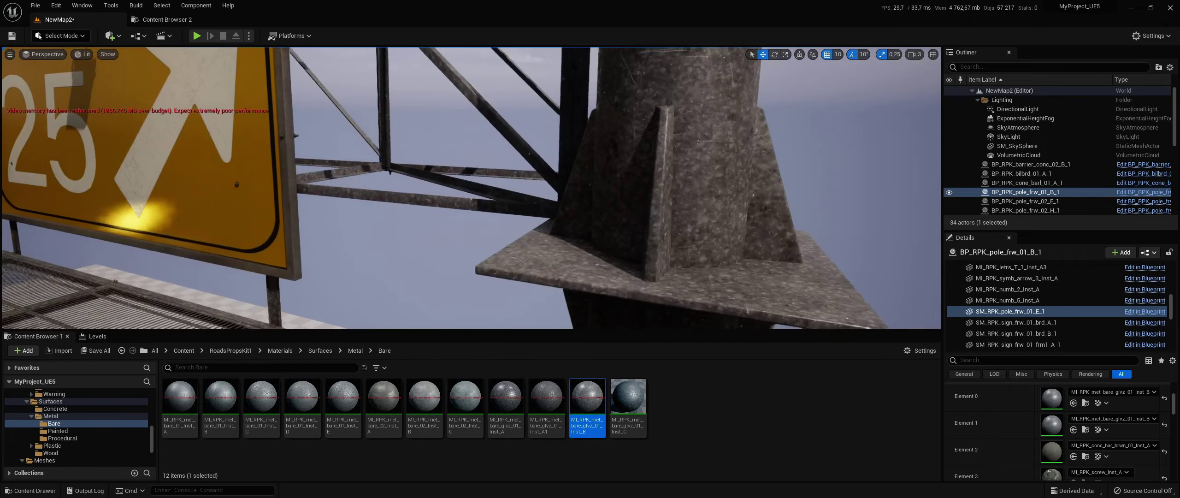
click(1073, 429)
click(1074, 403)
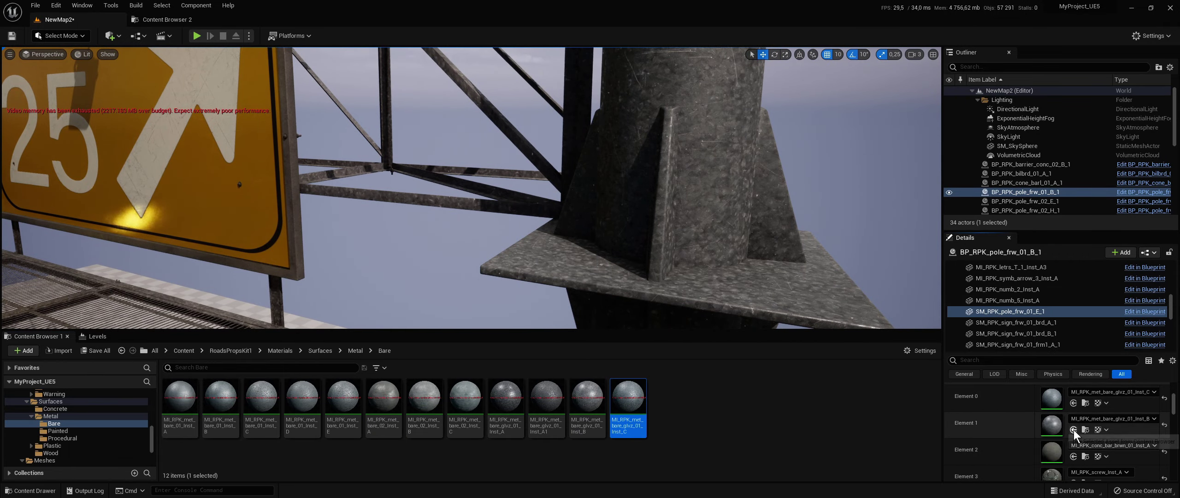
right_drag(635, 216, 636, 216)
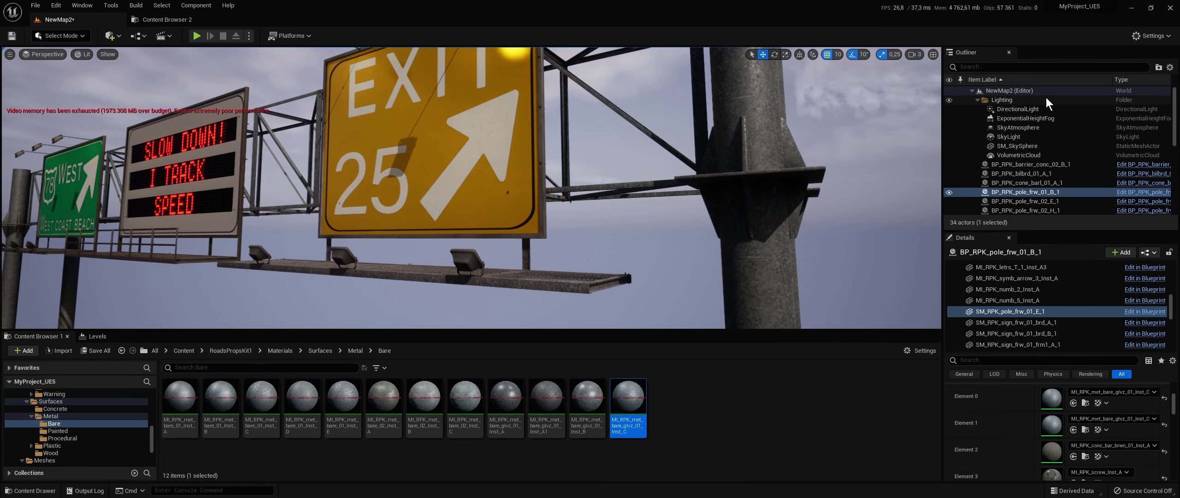
Step: Select the DirectionalLight and set its Rotation Y to about 360° to darken the sky
click(1011, 92)
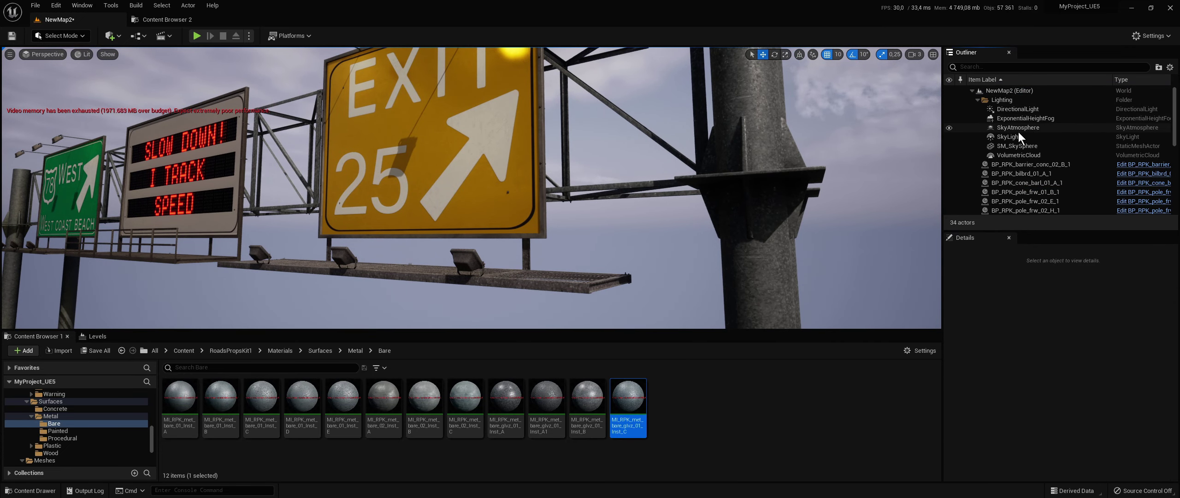
click(1010, 109)
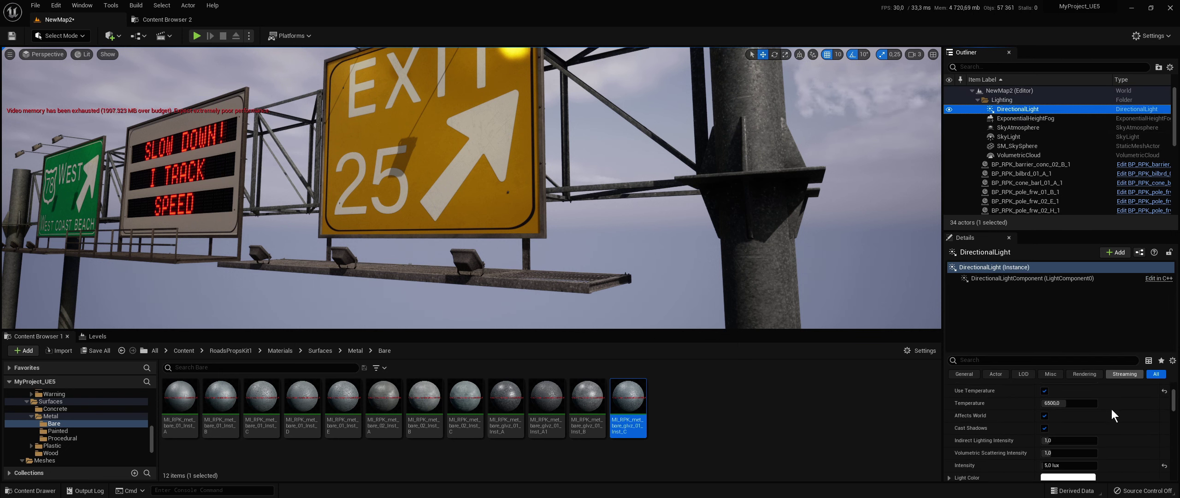
scroll(1113, 414, up, 3)
drag(1098, 412, 1120, 412)
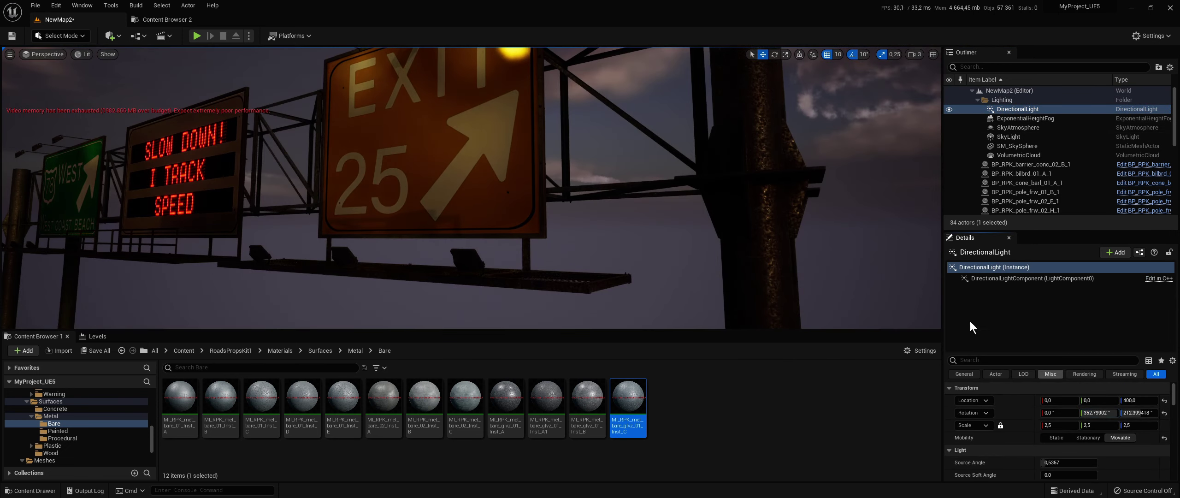
mouse_move(645, 194)
right_down()
mouse_move(637, 152)
mouse_move(636, 221)
mouse_move(637, 161)
mouse_move(637, 176)
right_up()
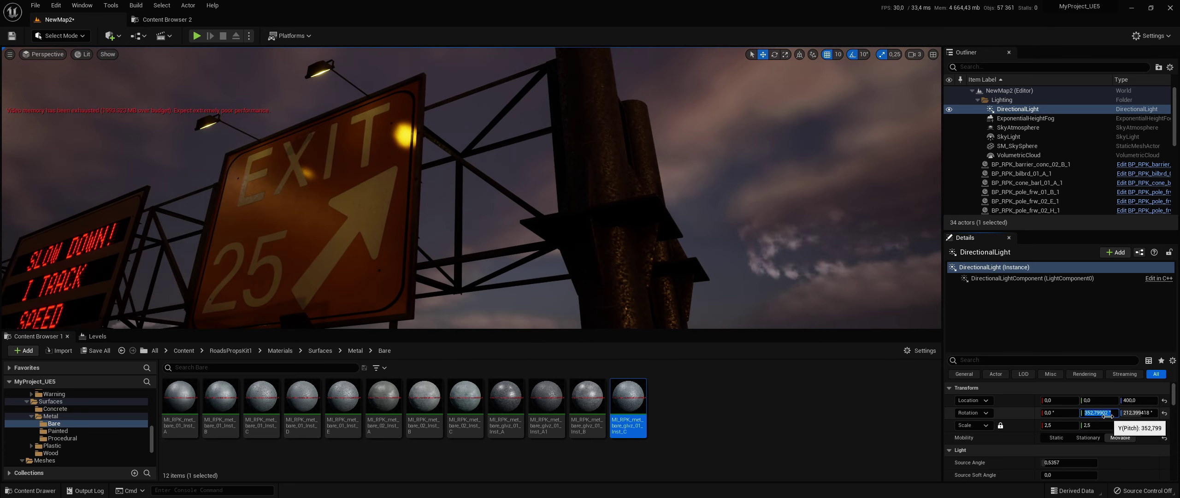
text(360)
key(Return)
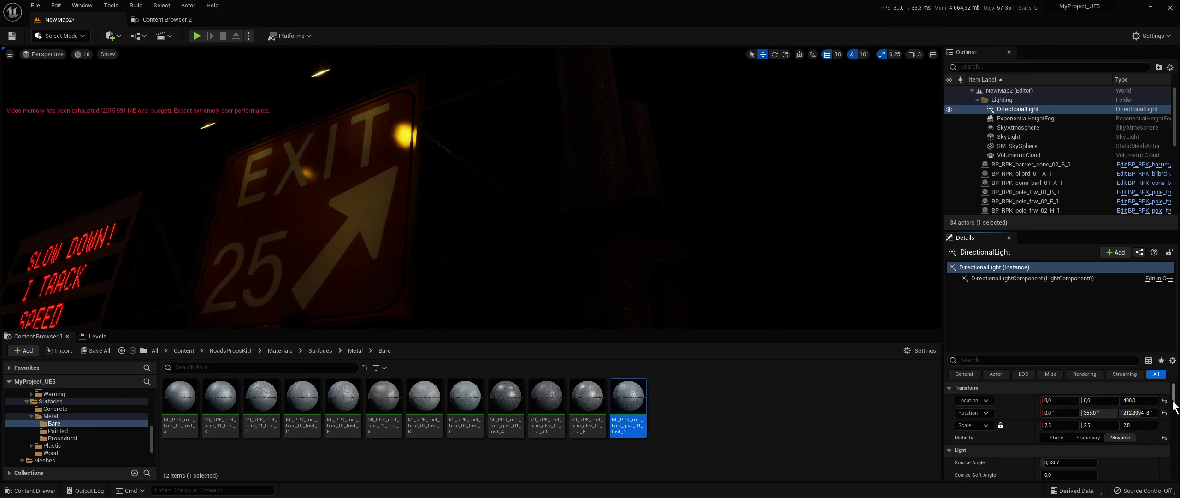
drag(1100, 412, 1107, 413)
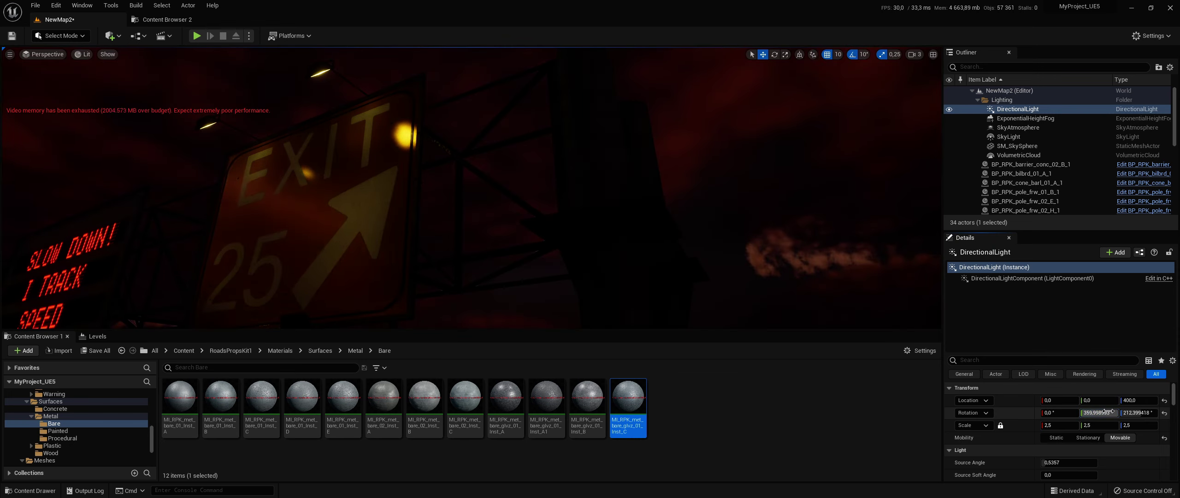
mouse_move(471, 184)
right_down()
mouse_move(498, 157)
mouse_move(461, 193)
mouse_move(442, 194)
right_up()
click(471, 185)
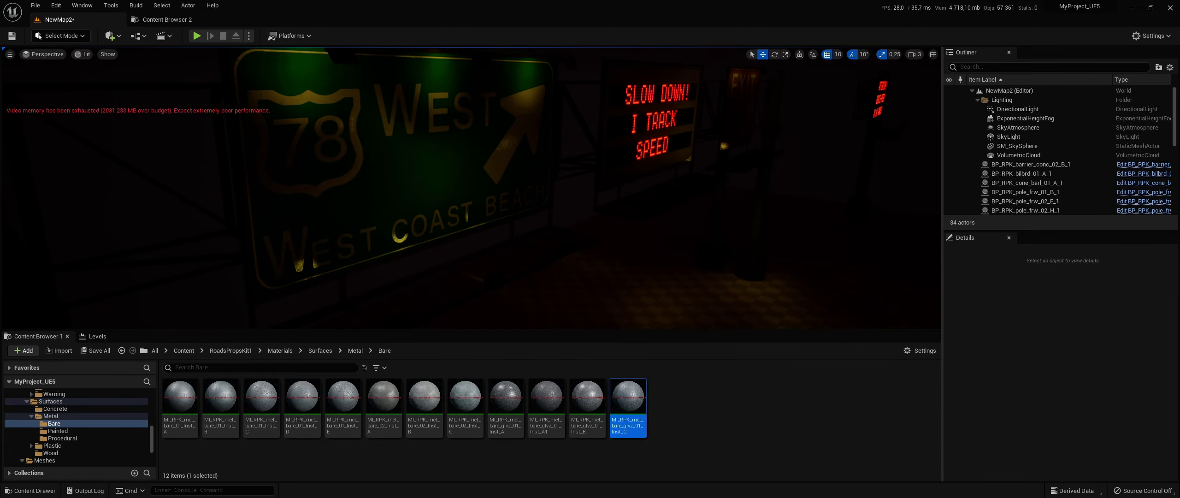
Step: Select all the gantry pole blueprint's SpotLight components and tick Visible
click(37, 292)
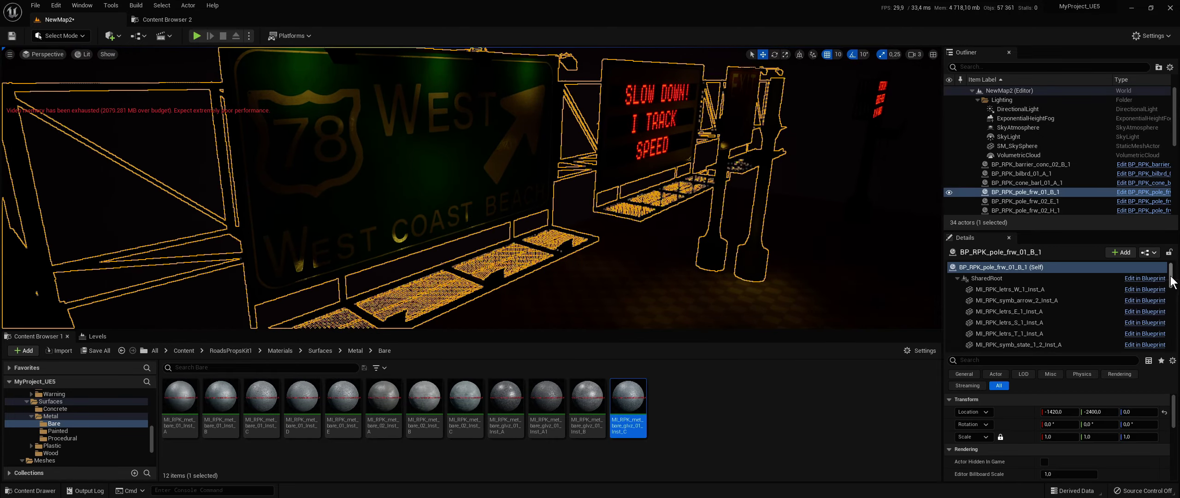
click(1016, 345)
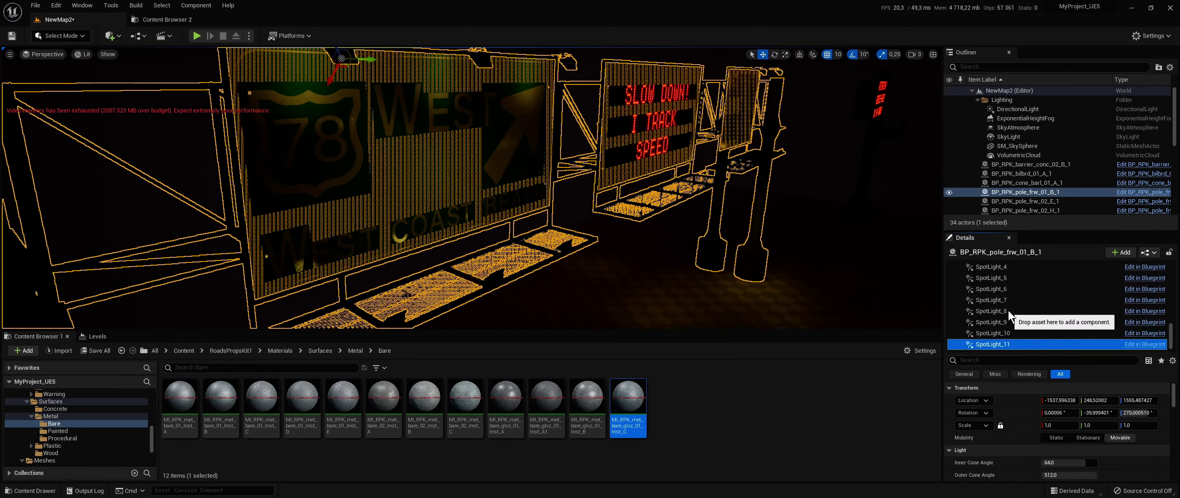
scroll(1009, 310, up, 3)
shift+click(993, 307)
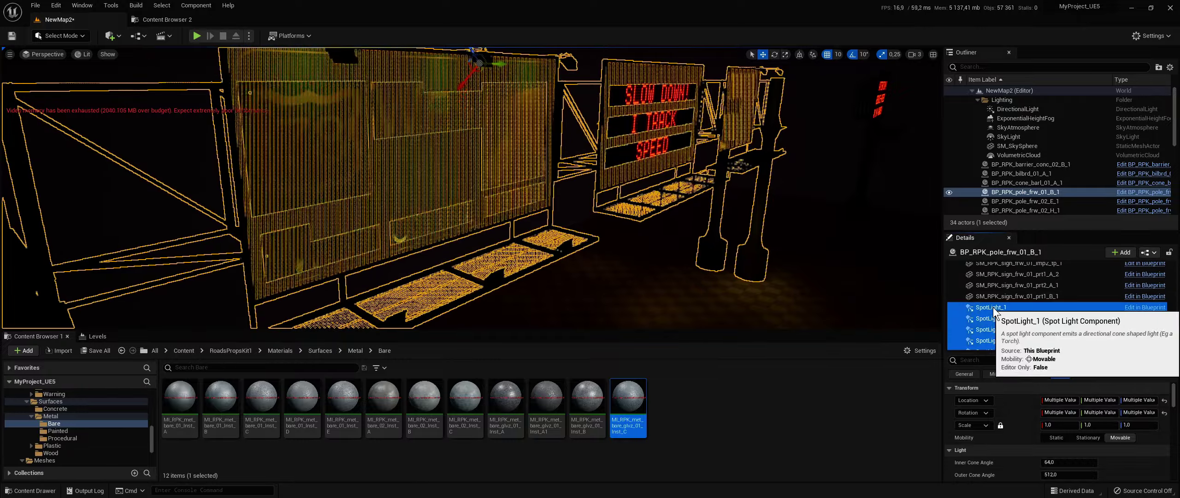
scroll(1074, 442, down, 3)
scroll(1071, 442, down, 2)
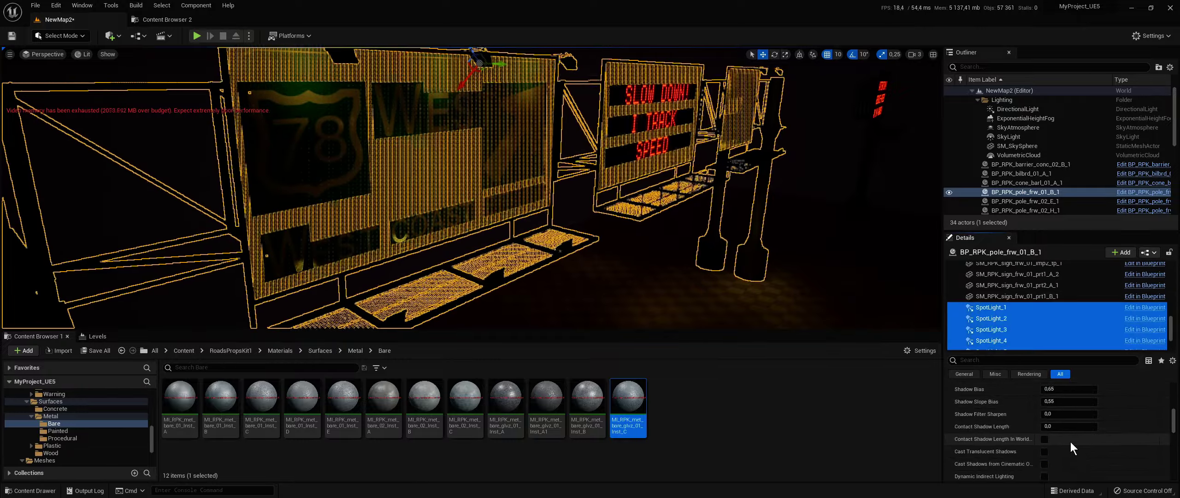
scroll(1070, 442, down, 2)
scroll(1069, 442, down, 1)
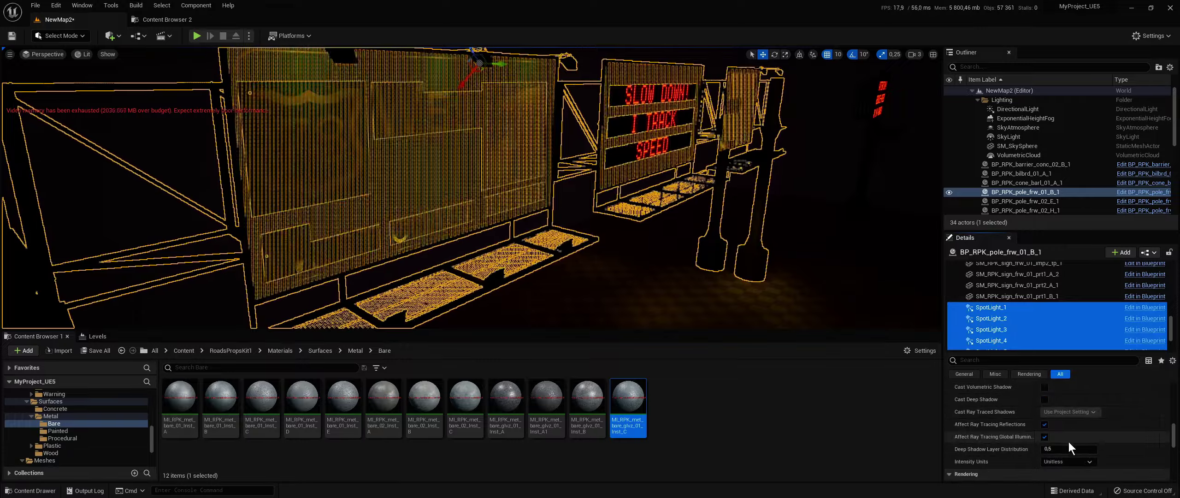
scroll(1068, 442, down, 2)
click(1045, 428)
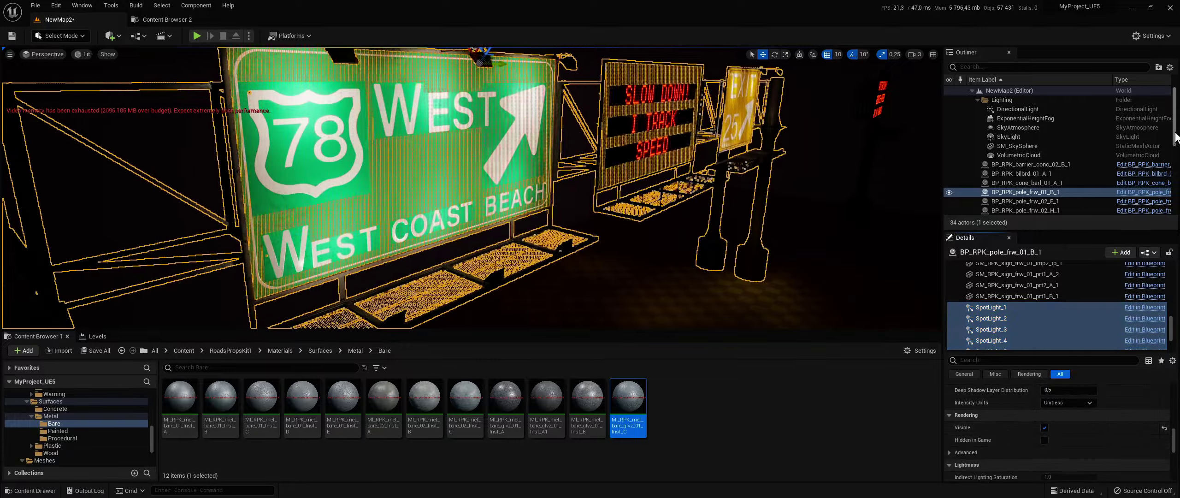
Step: Untick Cast Dynamic Shadows on the spotlights and deselect to view the lit signs
scroll(1045, 432, up, 3)
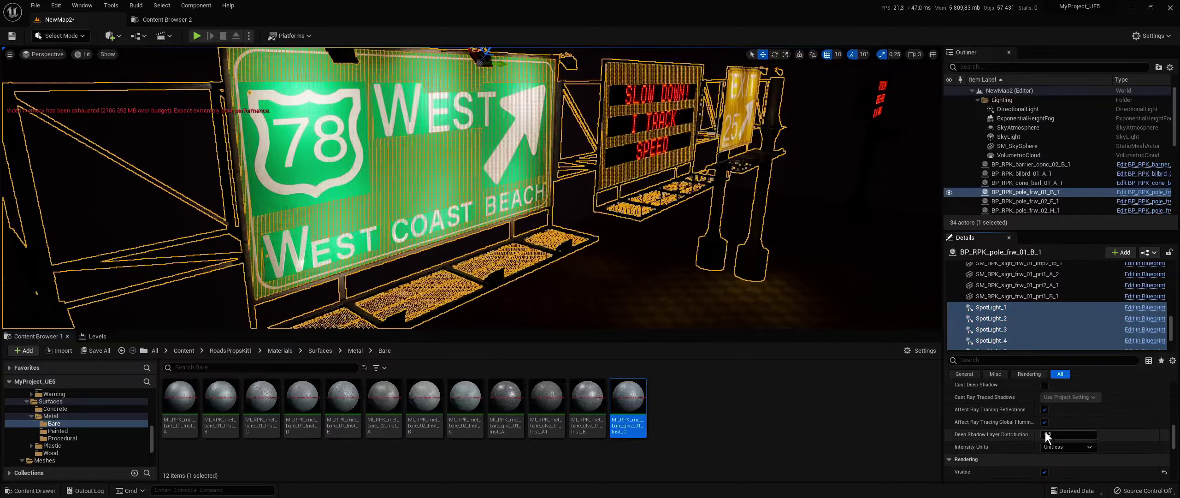
scroll(1055, 408, up, 2)
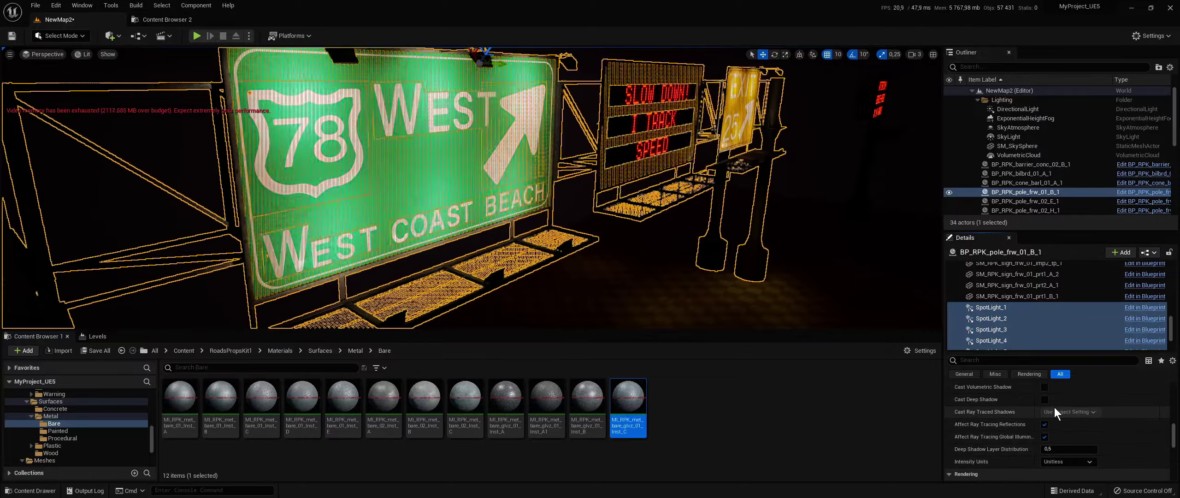
scroll(1055, 408, up, 1)
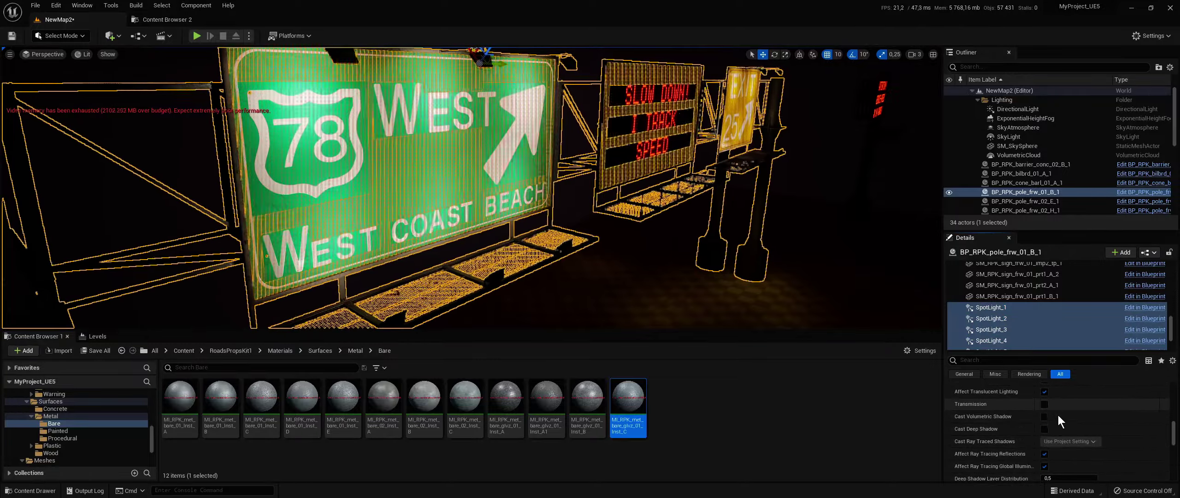
scroll(1059, 418, up, 1)
scroll(1059, 418, up, 1)
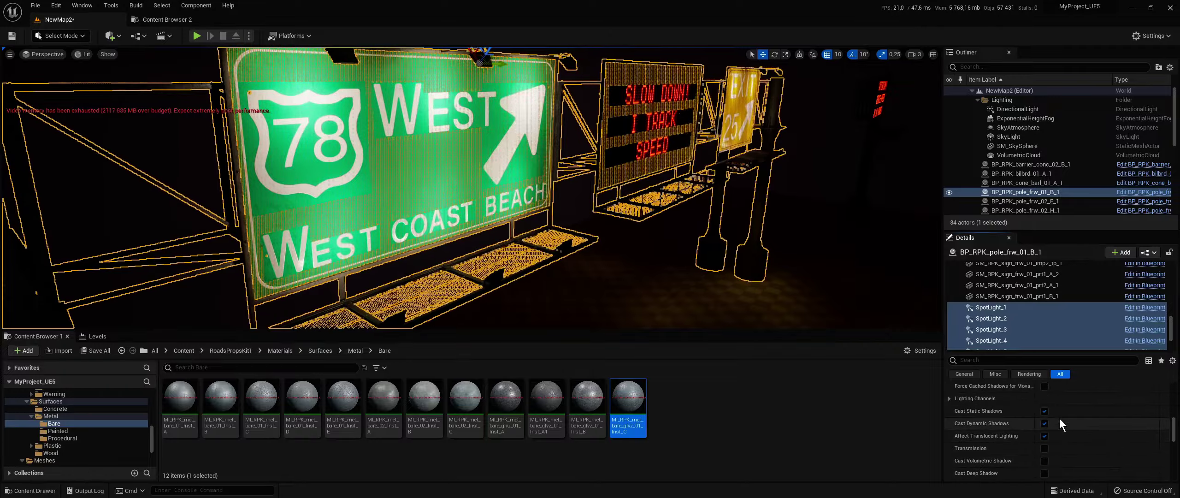
click(1045, 423)
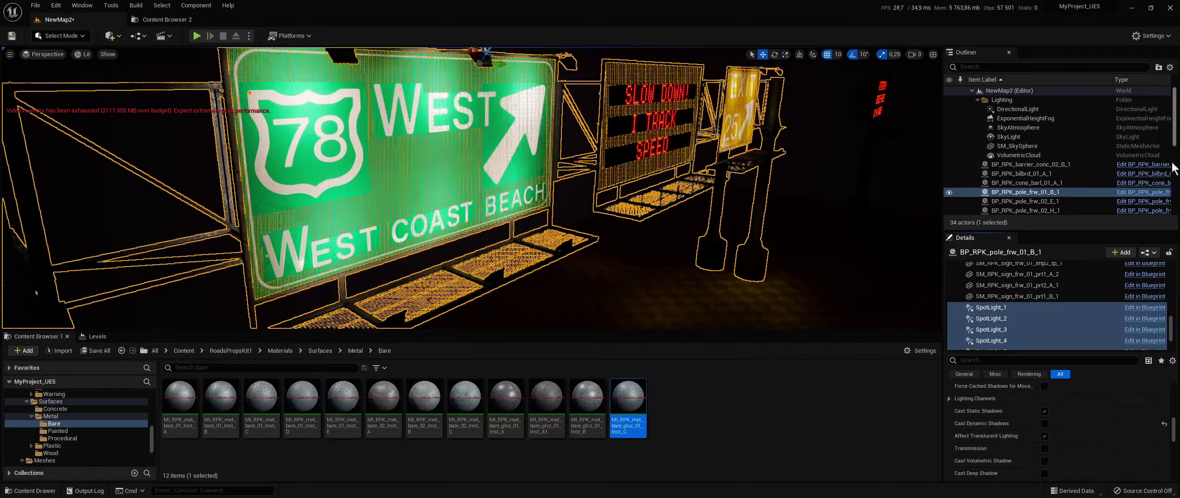
click(1000, 79)
click(703, 209)
scroll(703, 209, up, 5)
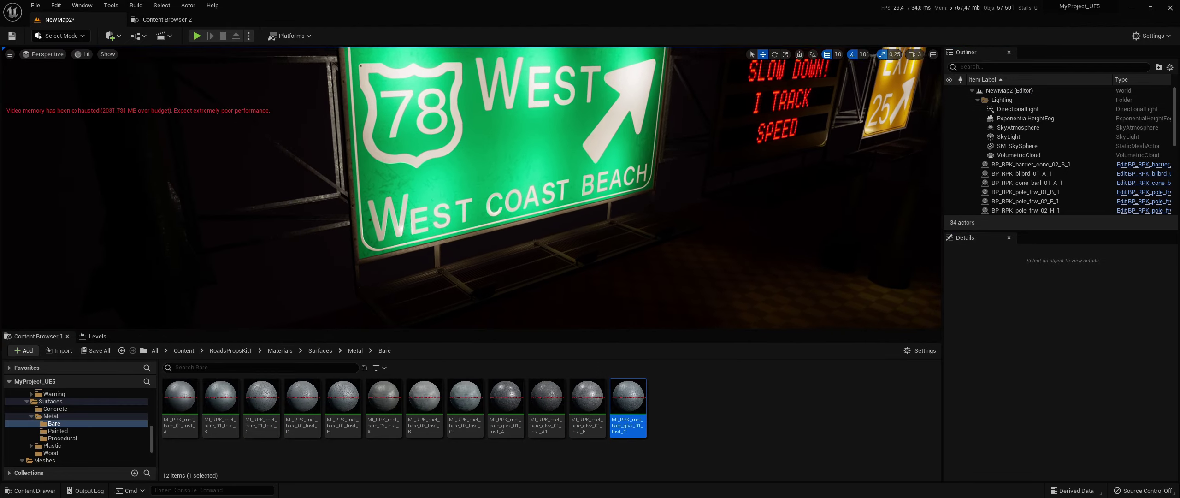
right_drag(703, 208, 702, 208)
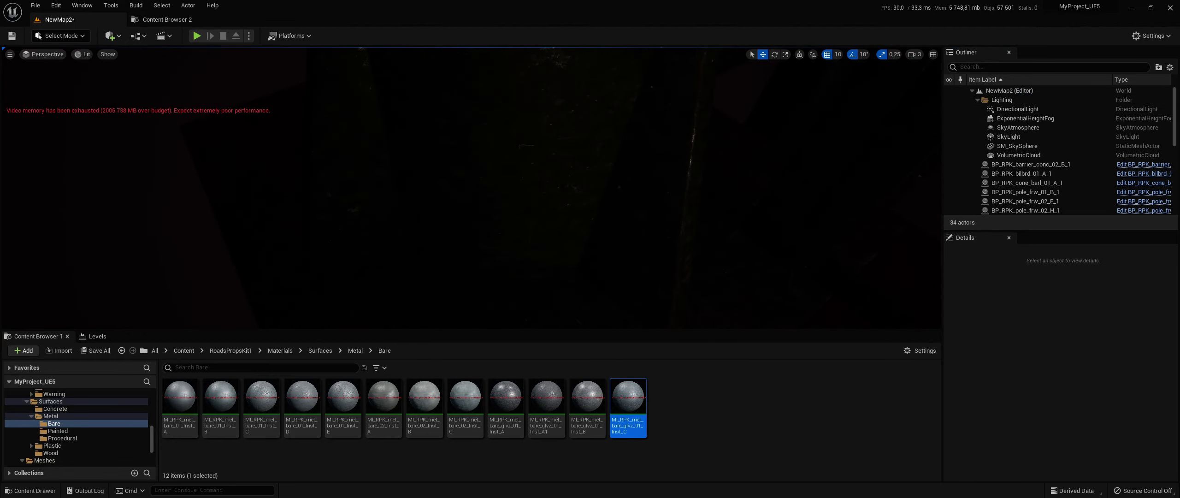
right_drag(703, 209, 703, 209)
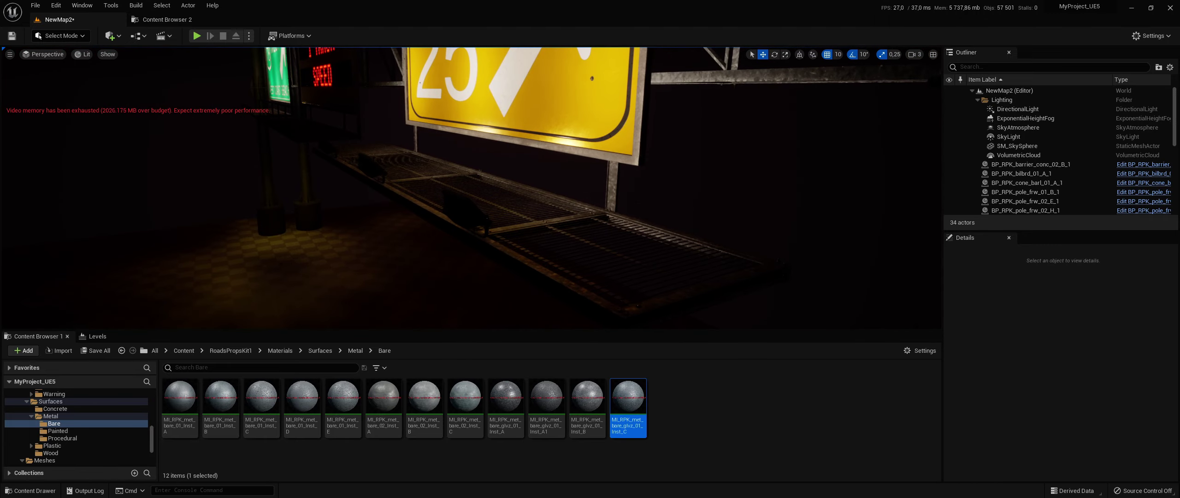
Step: Enable Cast Dynamic Shadows on all SpotLights of the EXIT 25 gantry BP_RPK_pole_frw_01_B_1
click(702, 208)
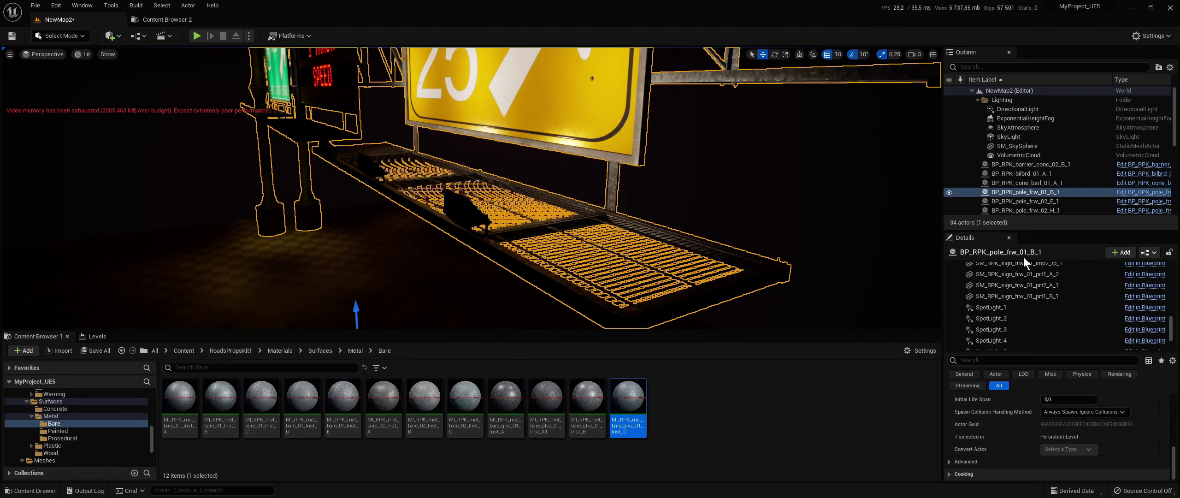
click(992, 318)
scroll(1010, 336, down, 3)
shift+click(1015, 347)
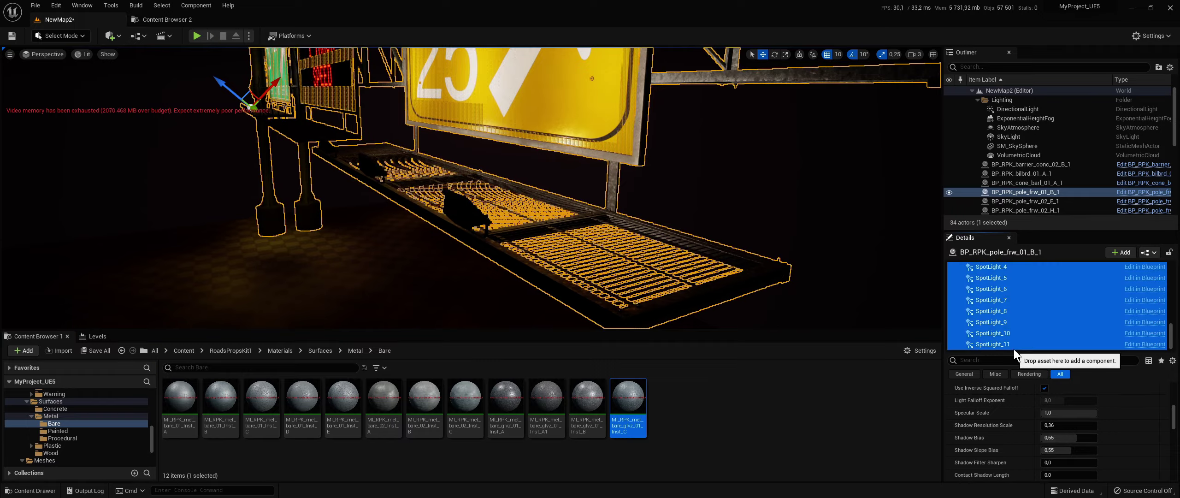
scroll(1061, 407, down, 3)
scroll(1069, 420, down, 2)
scroll(1073, 426, down, 2)
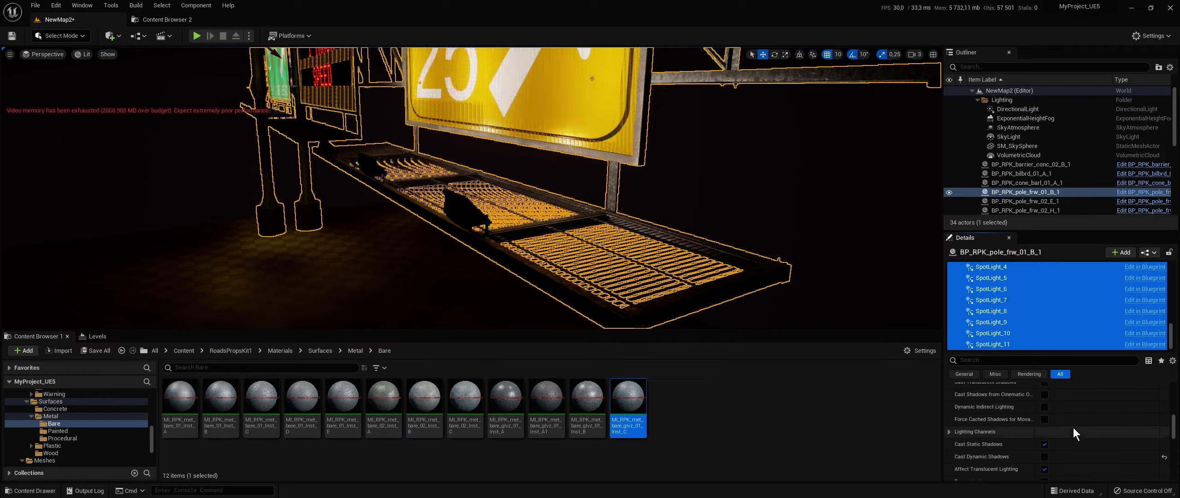
scroll(1073, 428, down, 1)
click(1044, 441)
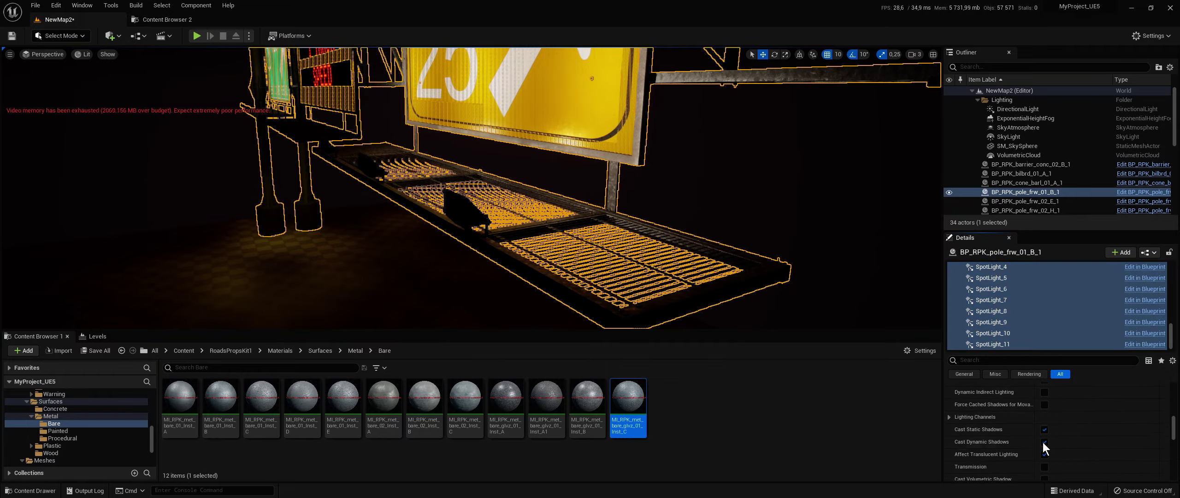
click(1009, 89)
right_drag(577, 190, 577, 190)
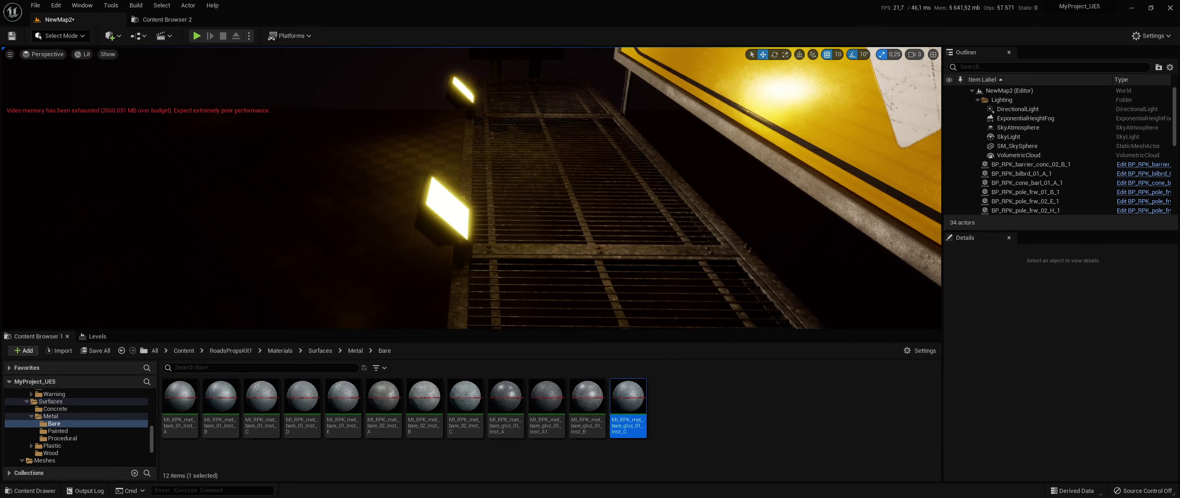
Step: Reselect the gantry's spotlights and clear their IES Texture from TLP_light_pole_IES to None
click(443, 225)
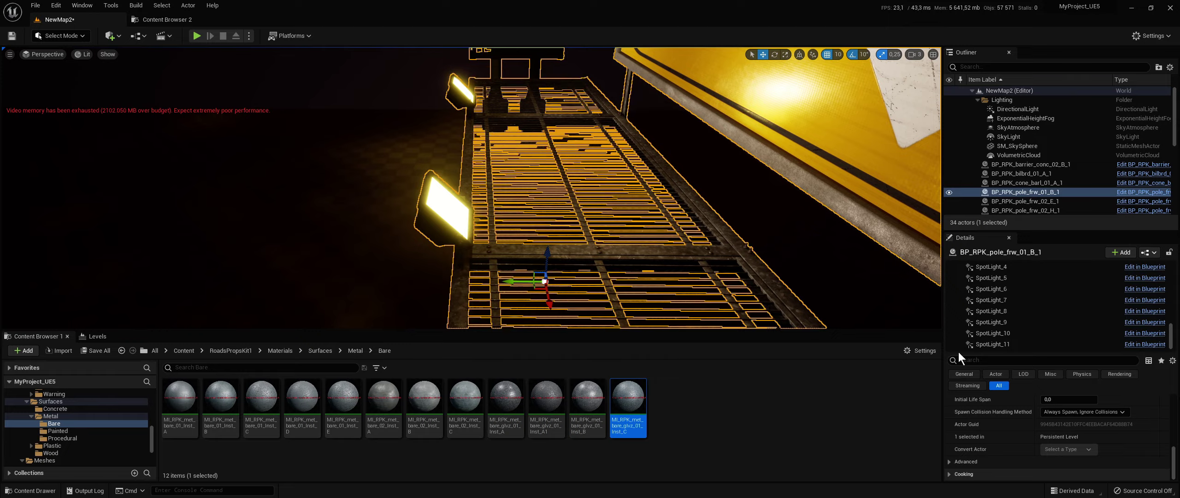
click(1010, 301)
scroll(1007, 341, down, 3)
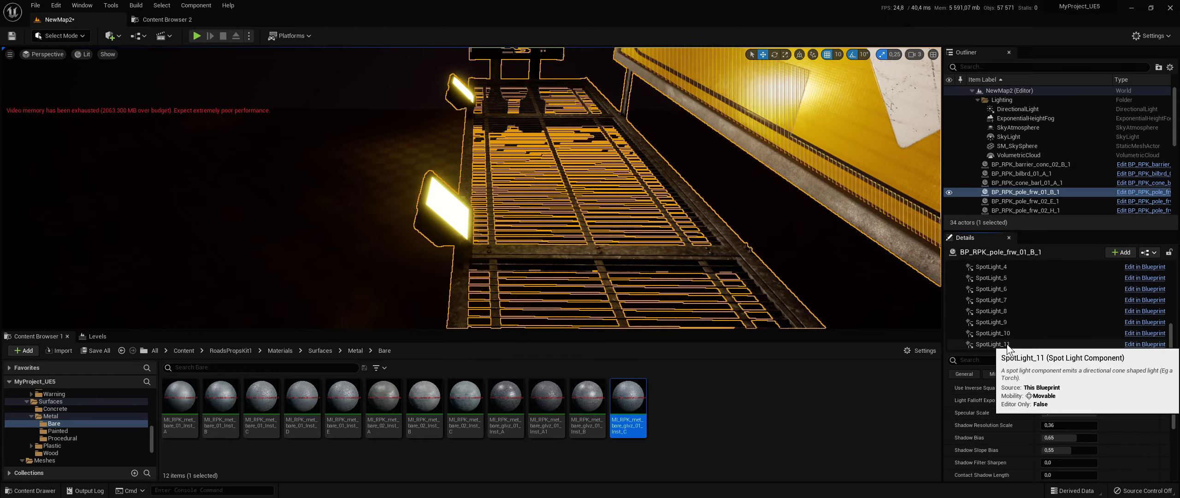
shift+click(1007, 344)
scroll(1056, 401, down, 3)
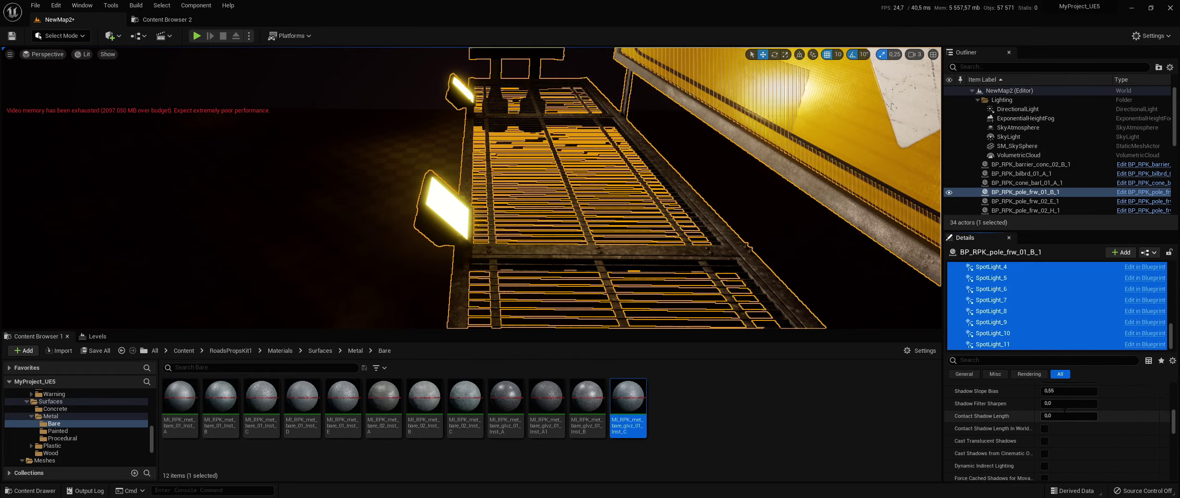
scroll(1056, 406, down, 2)
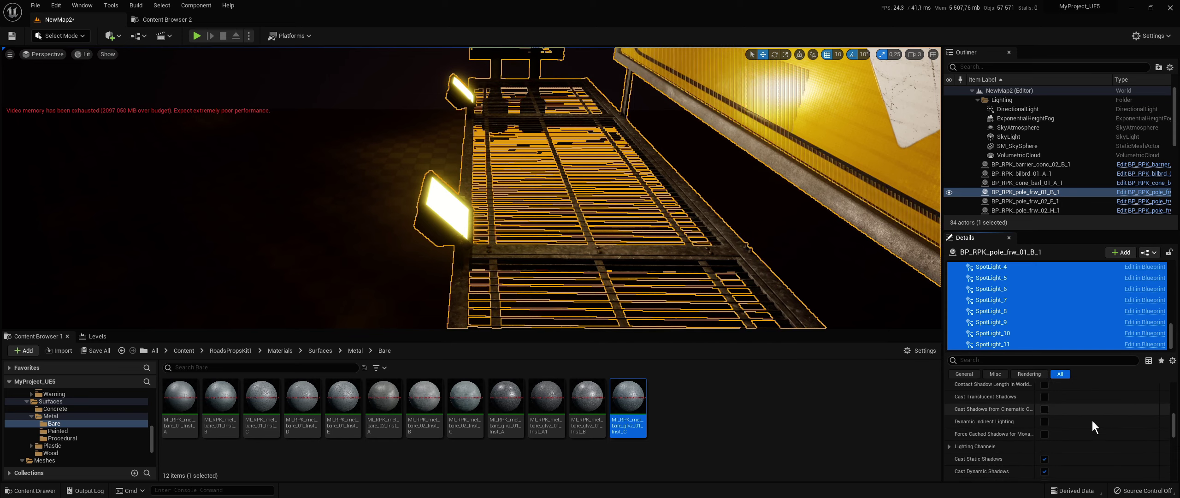
scroll(1175, 434, down, 2)
mouse_move(1175, 436)
mouse_down()
mouse_move(1175, 410)
mouse_move(1175, 468)
mouse_up()
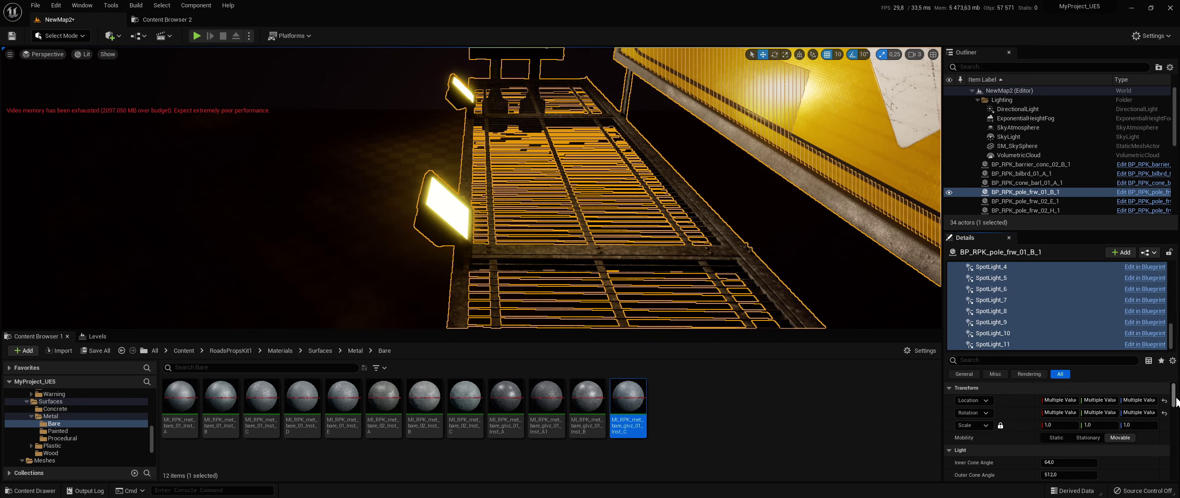
scroll(1174, 468, up, 1)
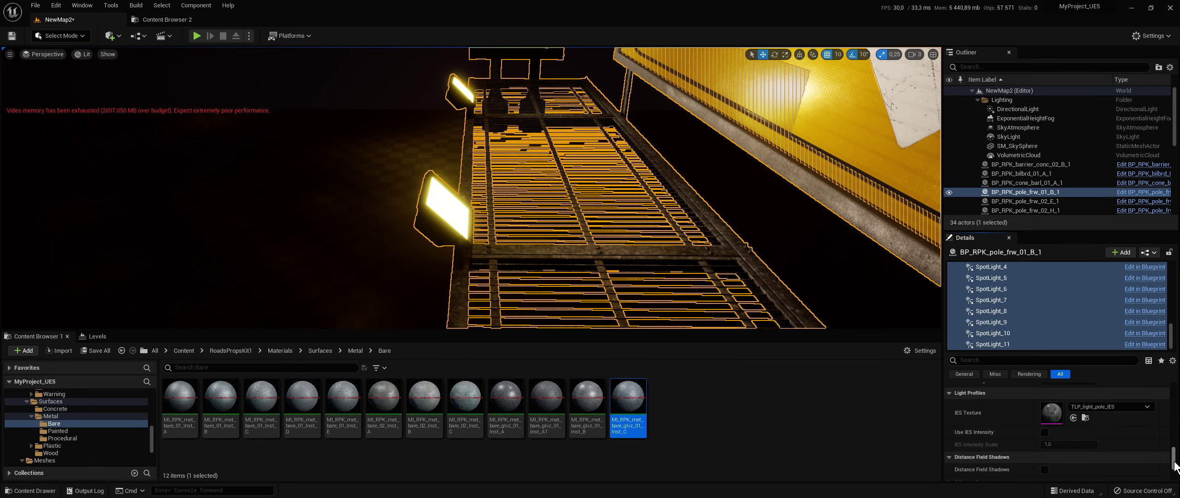
click(1101, 408)
click(1070, 244)
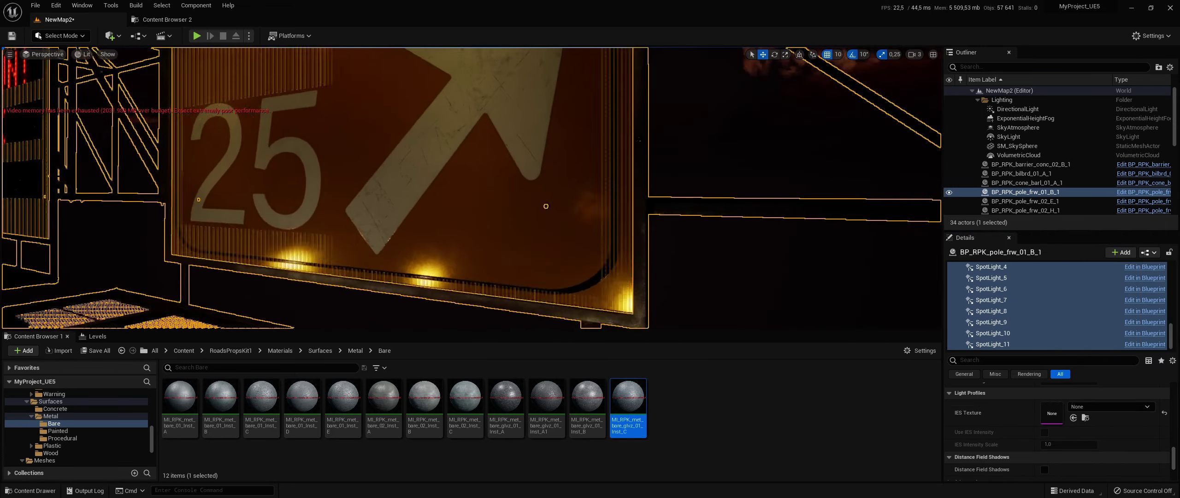
Step: Fly back to the EXIT 25 sign and delete the BP_RPK_pole_frw_01_B_1 gantry
click(1062, 92)
right_drag(411, 192, 544, 198)
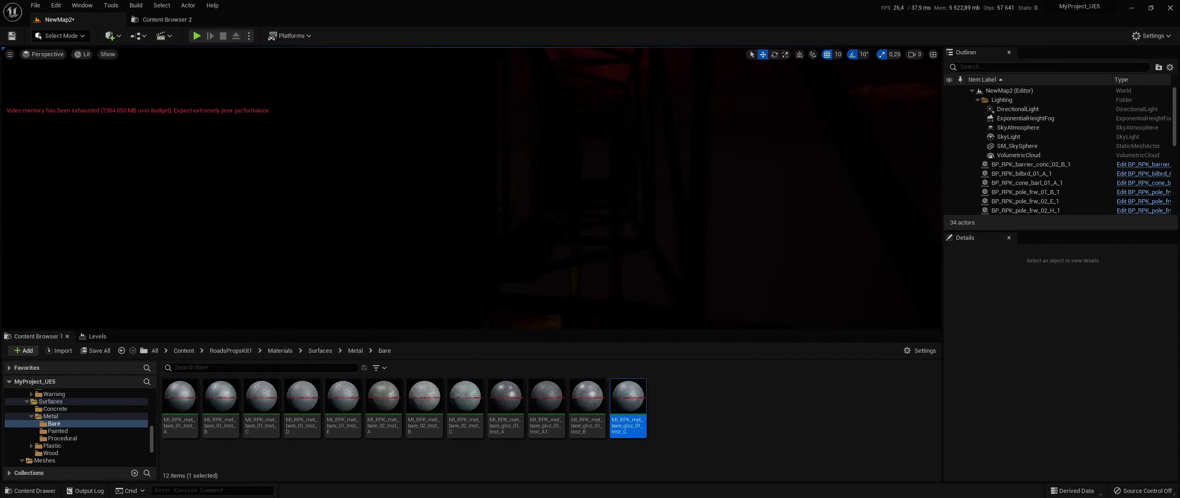
mouse_move(544, 198)
right_down()
mouse_move(572, 203)
mouse_move(553, 198)
right_up()
right_drag(611, 164, 618, 166)
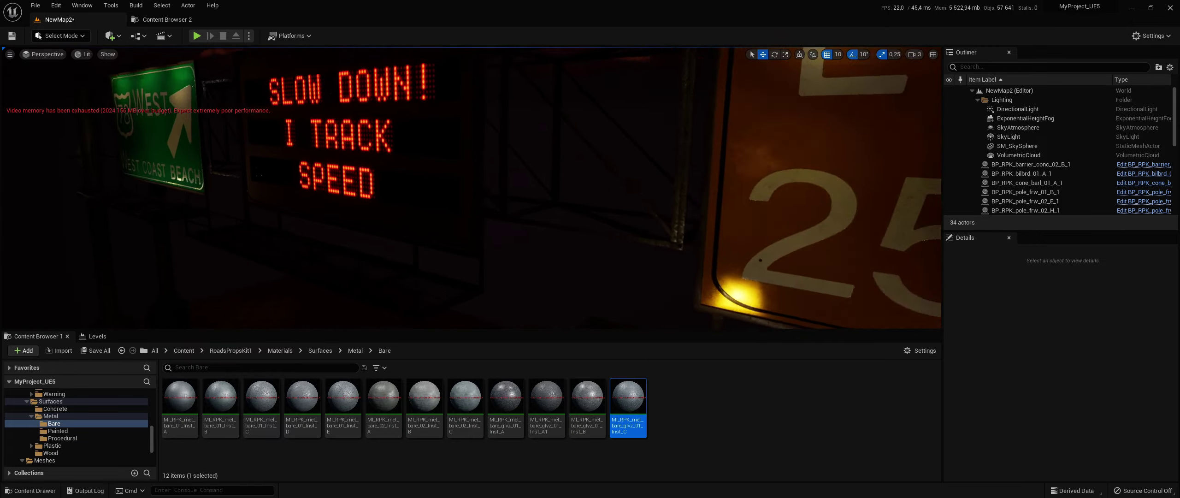
click(611, 164)
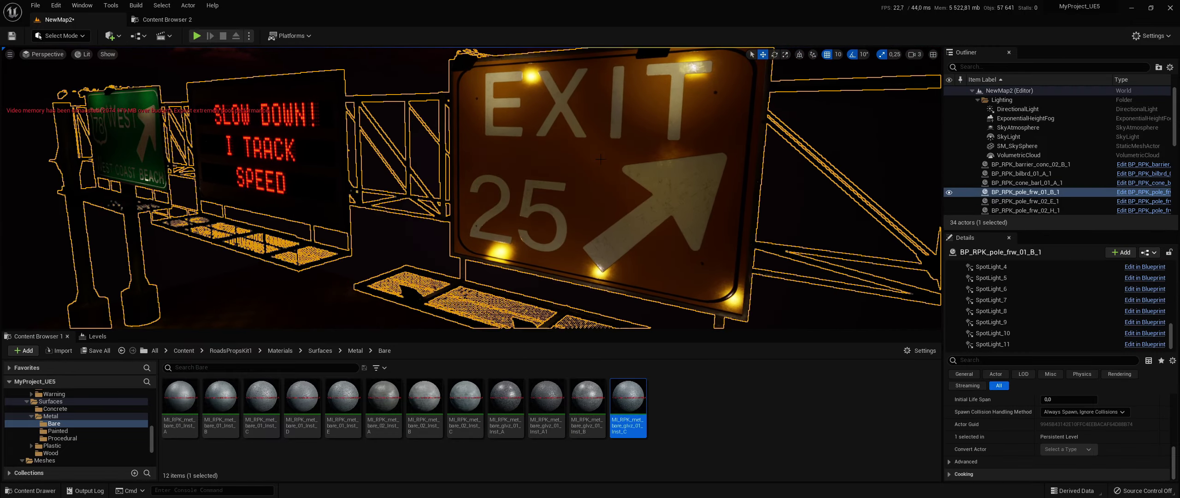
key(Delete)
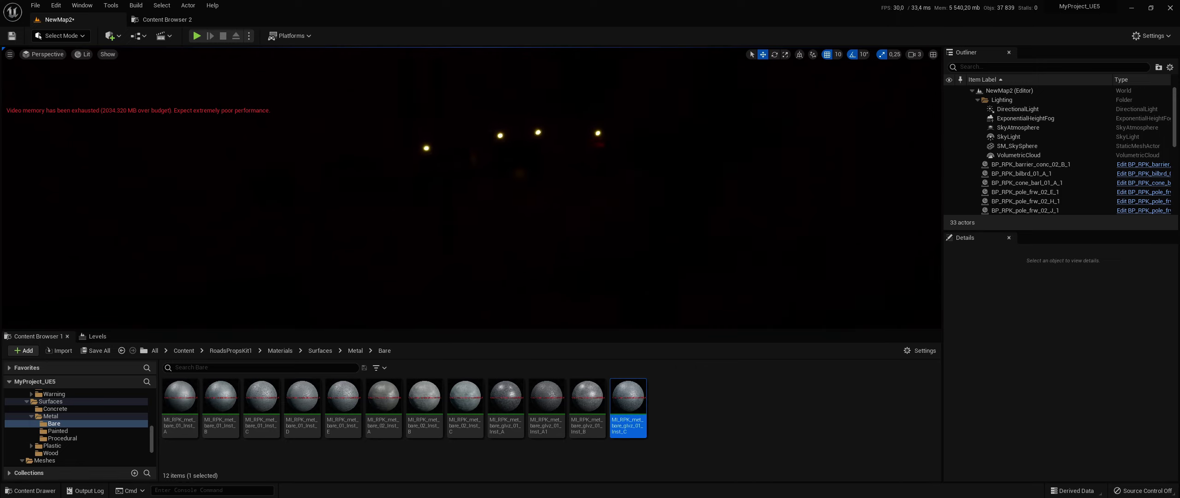
right_drag(612, 164, 607, 161)
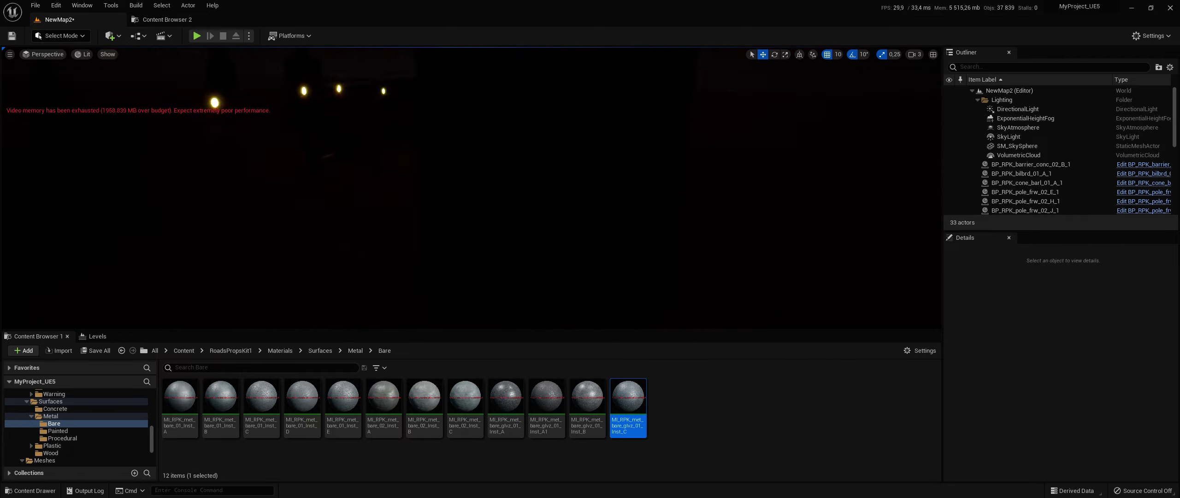
right_drag(611, 164, 607, 162)
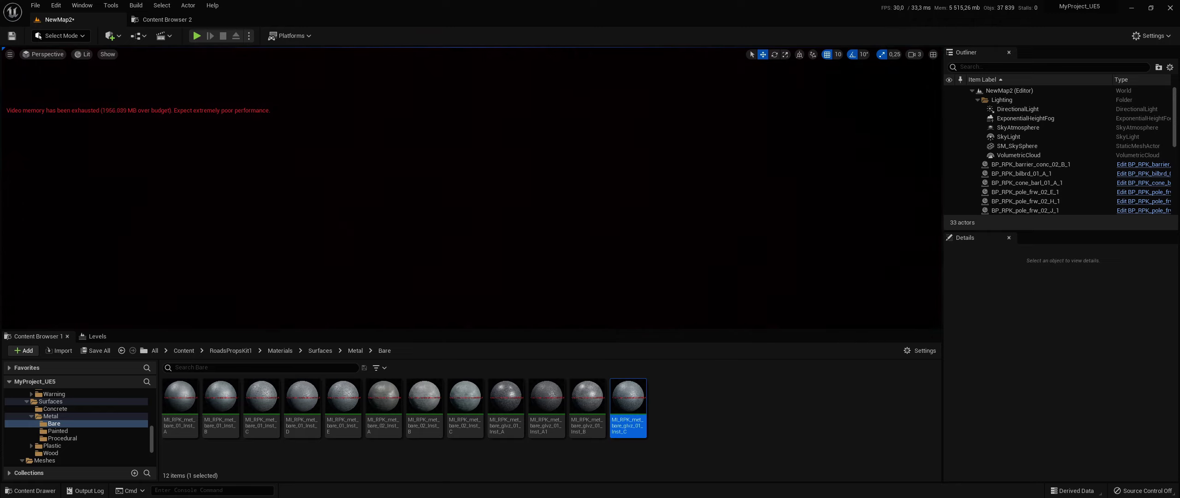
right_drag(611, 164, 607, 161)
click(606, 161)
click(1013, 303)
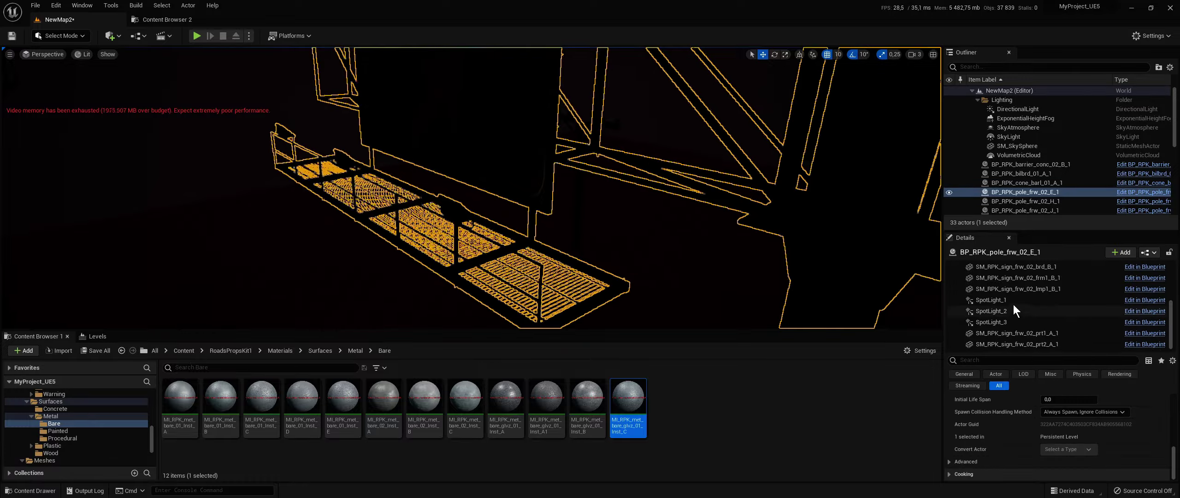
shift+click(1010, 323)
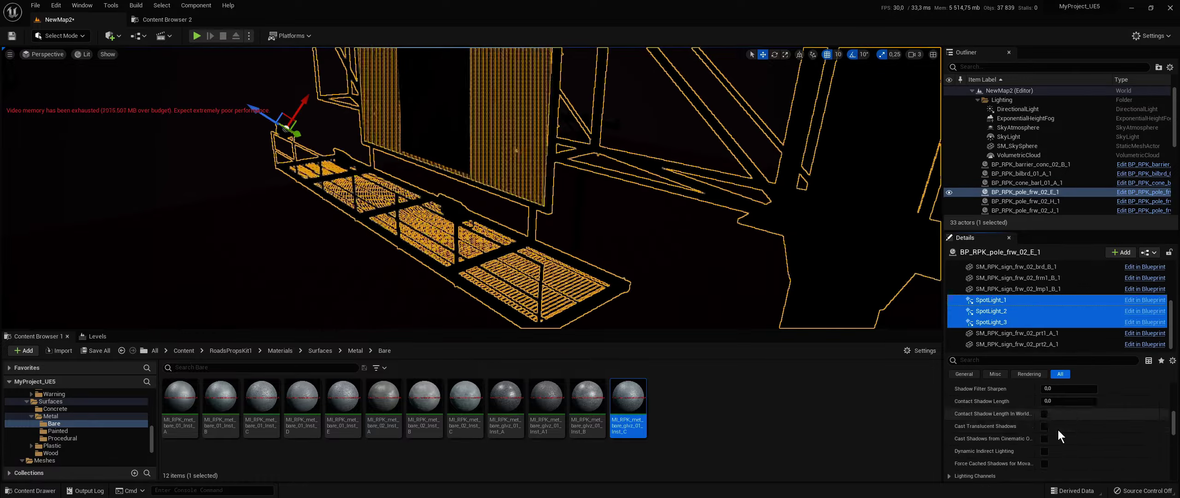
scroll(1054, 436, down, 5)
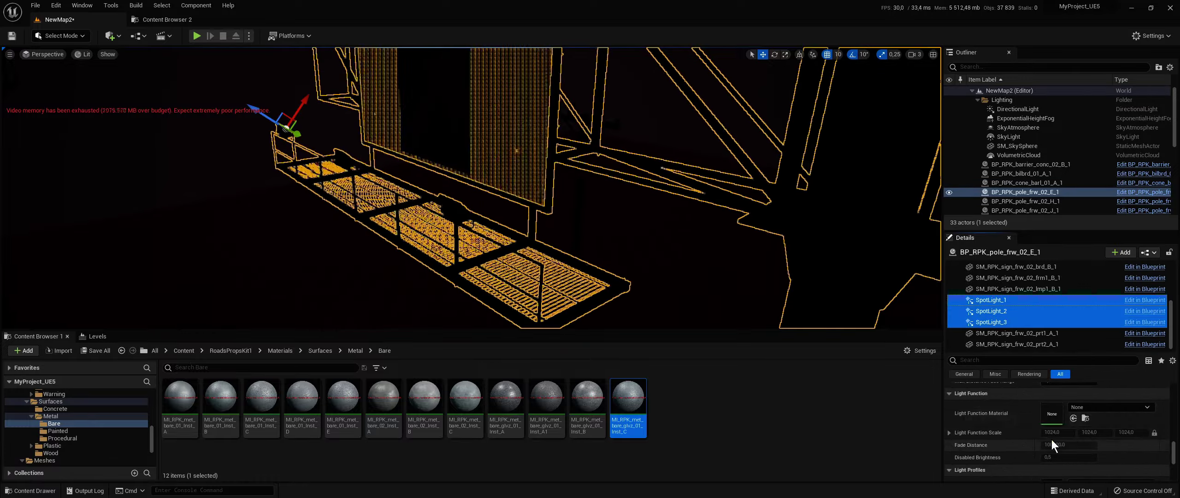
scroll(1051, 441, up, 1)
scroll(1051, 441, up, 1)
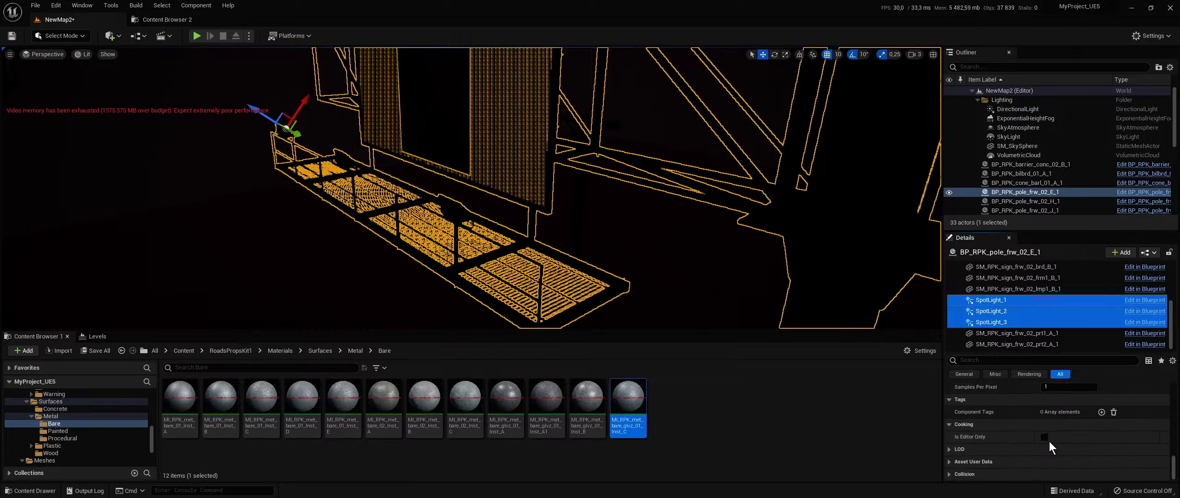
scroll(1049, 440, up, 1)
scroll(1047, 439, down, 2)
scroll(1048, 439, down, 1)
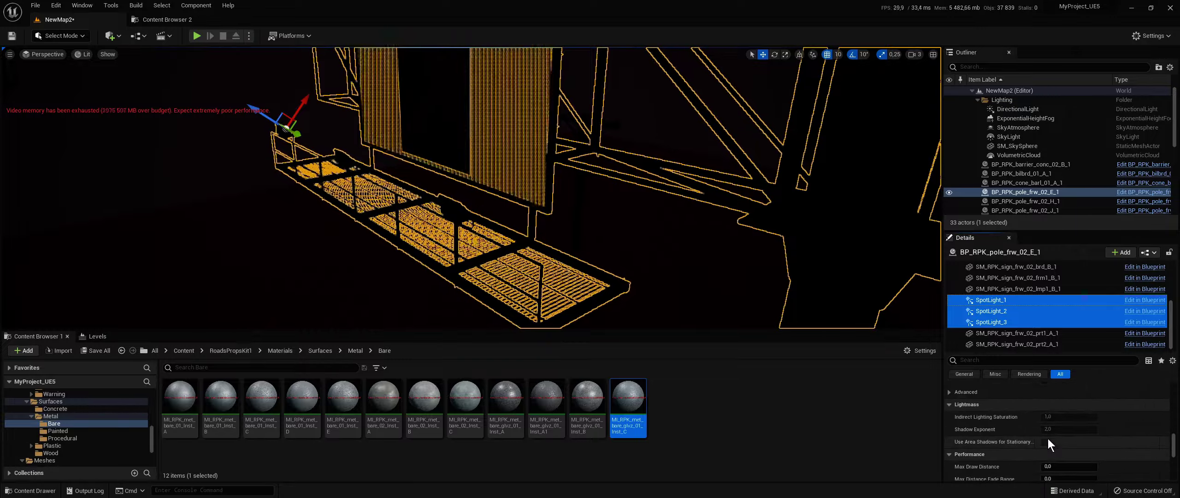
scroll(1048, 439, down, 1)
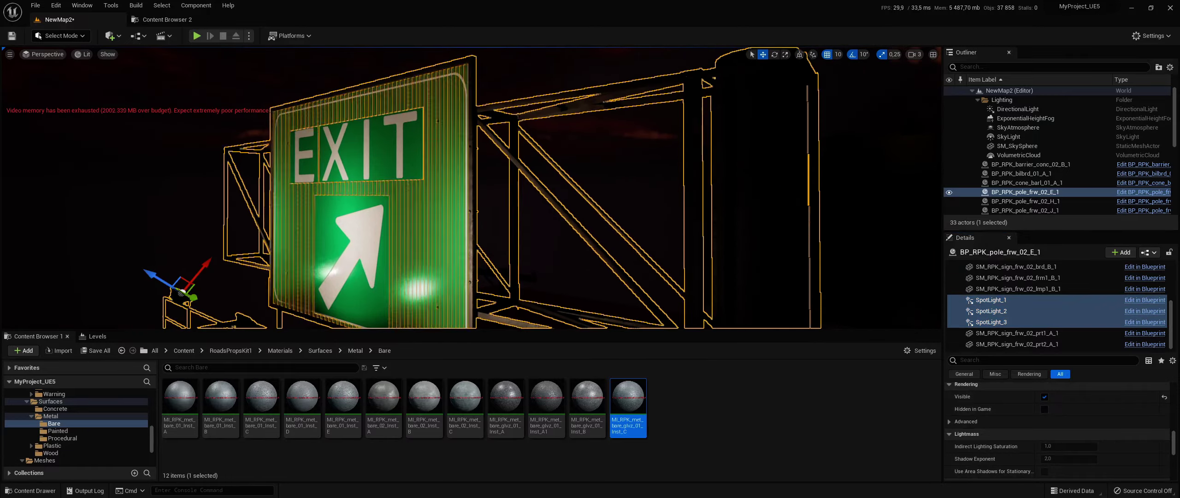
click(646, 231)
mouse_move(645, 230)
right_down()
mouse_move(599, 207)
mouse_move(322, 208)
mouse_move(388, 191)
right_up()
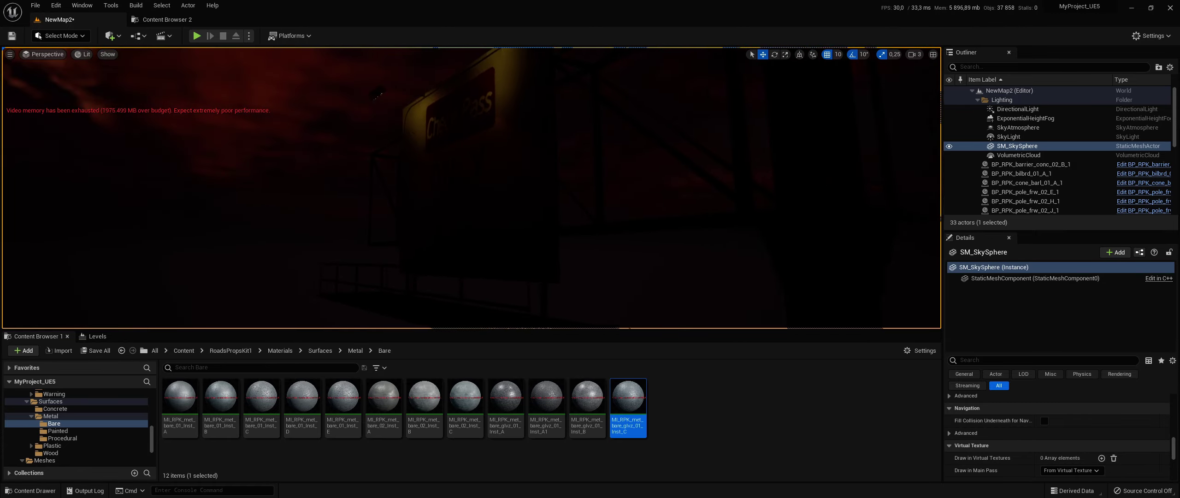
Step: Tick Visible on SpotLight_1 and SpotLight_2 of the BP_RPK_pole_frw_02_J_1 gantry
click(507, 184)
scroll(998, 324, down, 3)
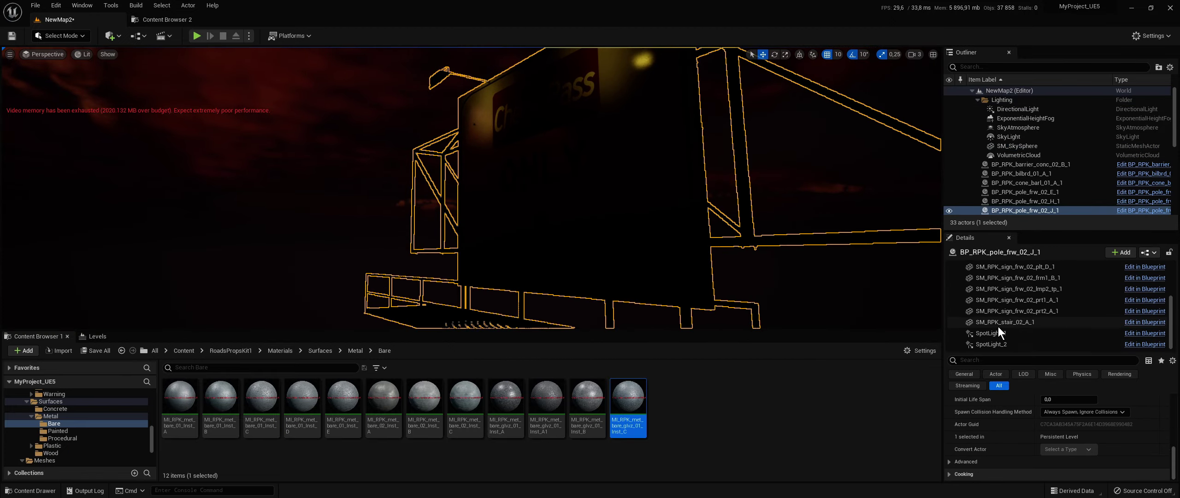
click(1001, 333)
shift+click(1002, 345)
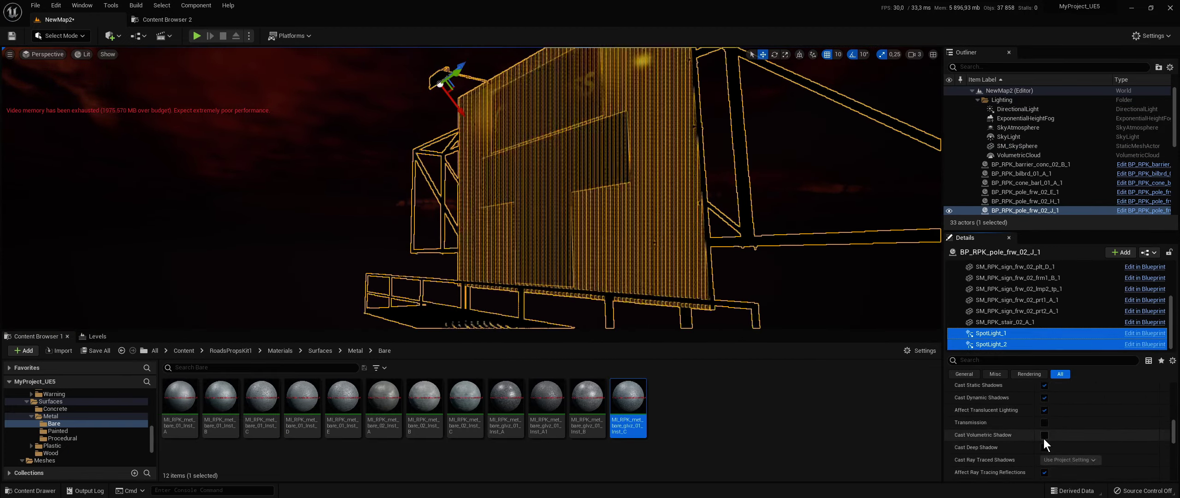
scroll(1044, 438, down, 5)
click(1045, 446)
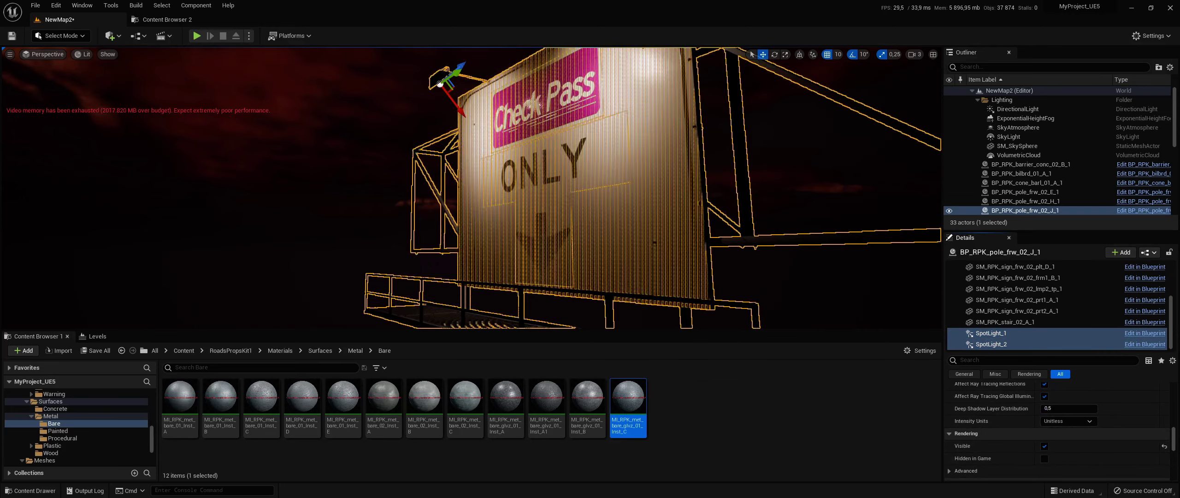
click(830, 258)
mouse_move(830, 258)
right_down()
mouse_move(691, 258)
mouse_move(415, 185)
mouse_move(323, 175)
mouse_move(332, 217)
right_up()
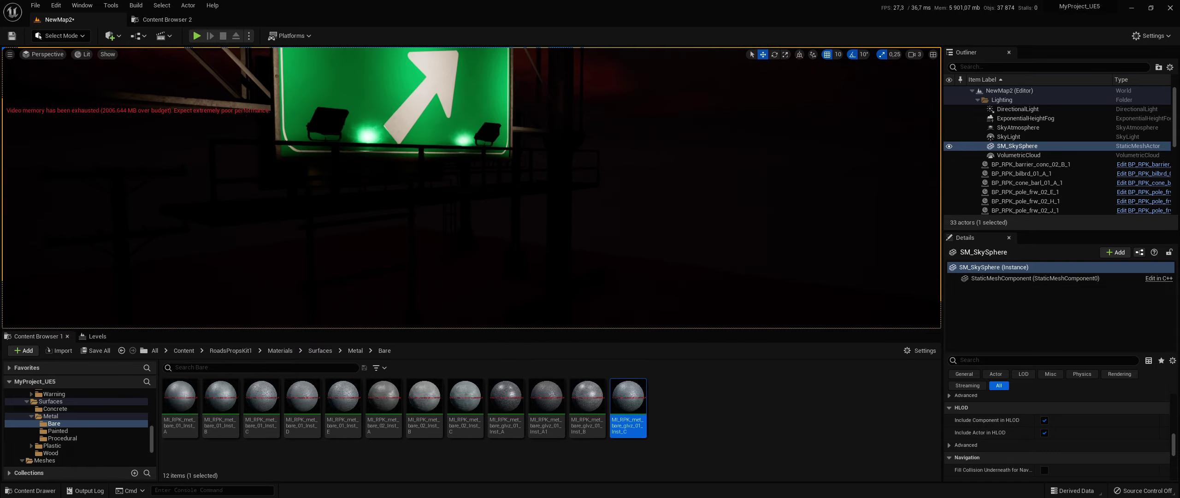
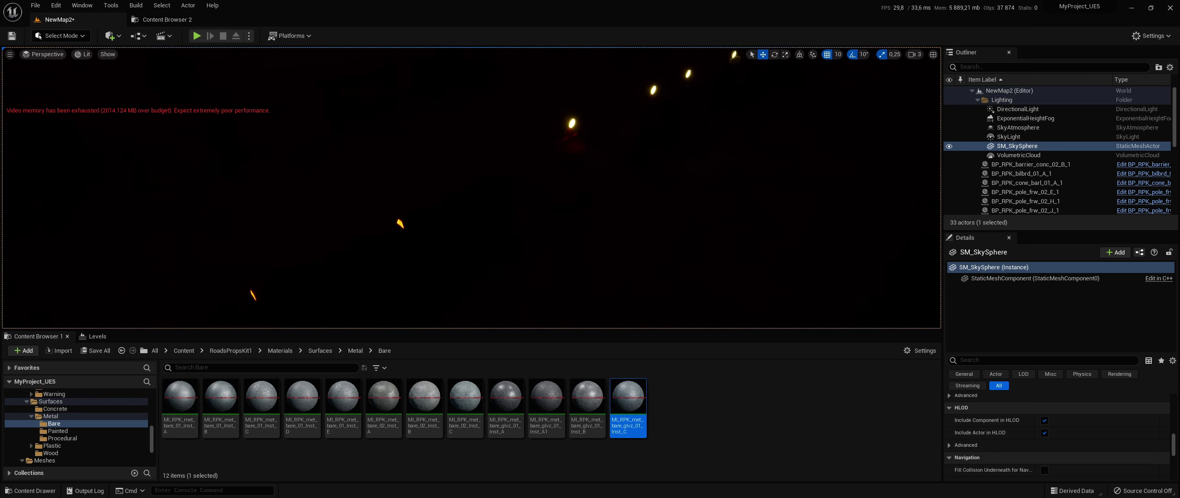
Step: Select the road repair sign and its three point lights (PointLight_1 to PointLight_3) together
right_drag(332, 217, 332, 202)
click(553, 276)
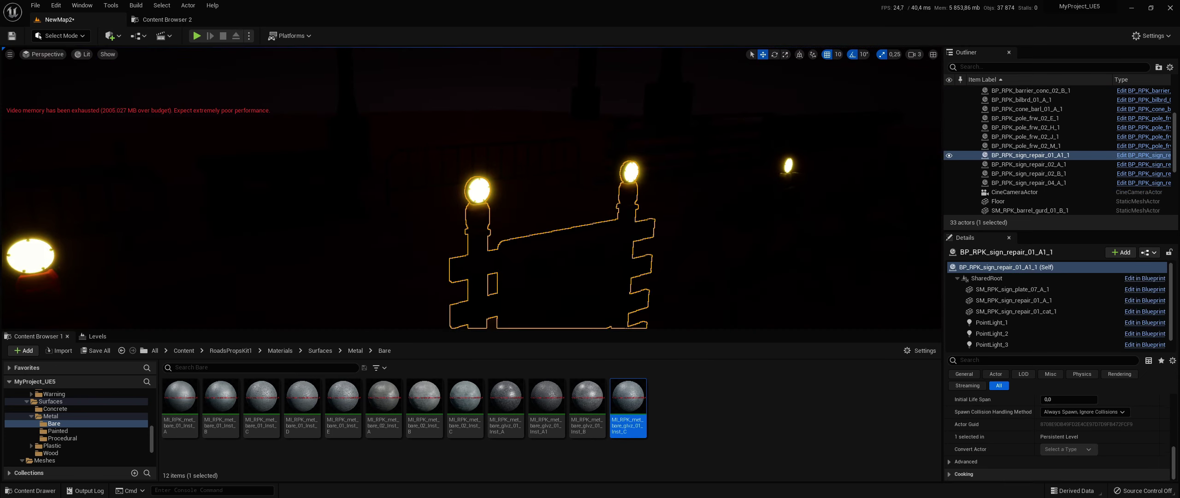
click(992, 342)
shift+click(992, 323)
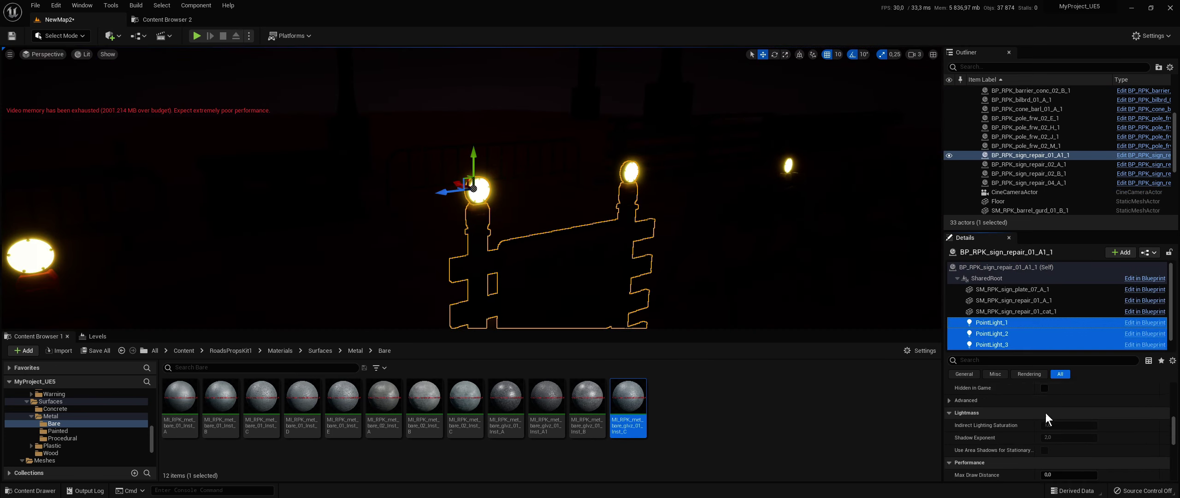
Step: Scroll through the three point lights' Details to review their light settings
scroll(1046, 422, down, 3)
scroll(1045, 421, down, 2)
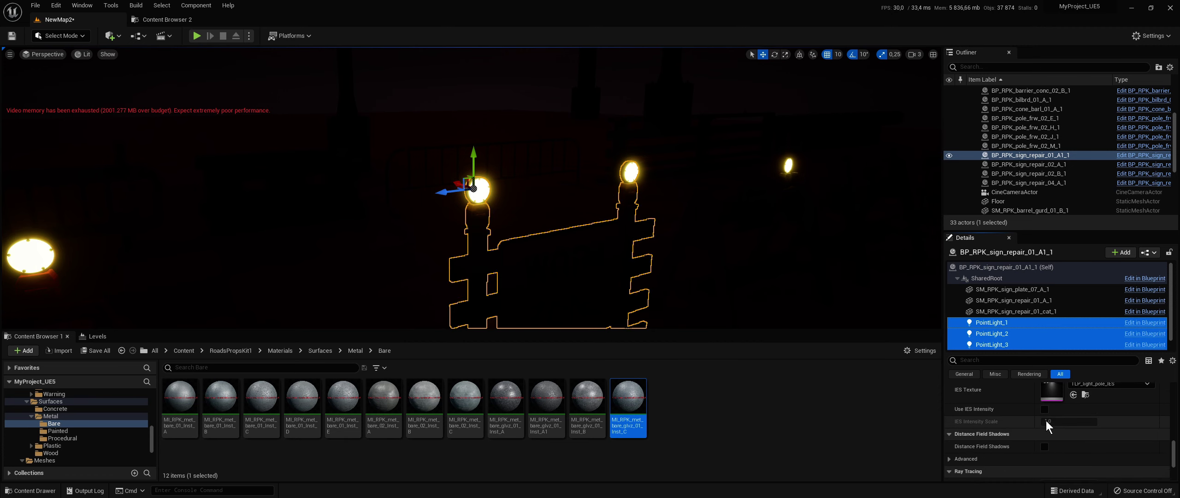
scroll(1046, 422, down, 3)
scroll(1046, 420, up, 2)
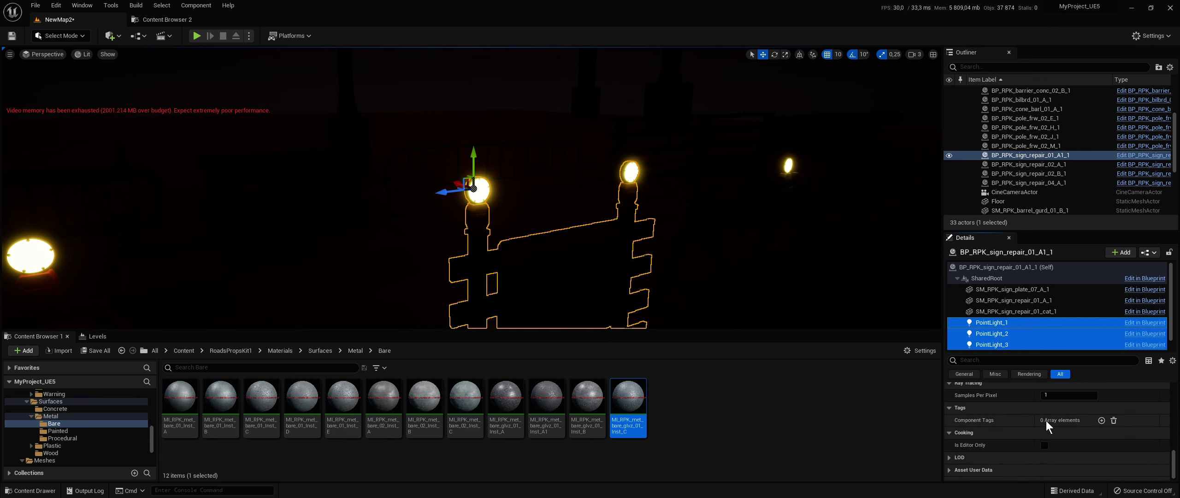
scroll(1045, 421, up, 2)
scroll(1045, 421, up, 1)
scroll(1045, 421, up, 2)
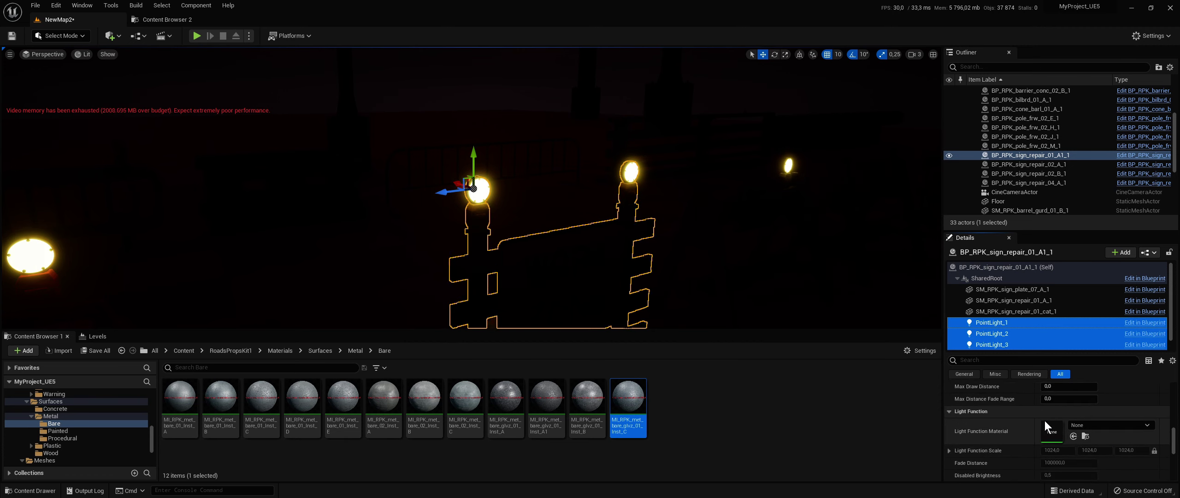
scroll(1045, 421, up, 1)
scroll(1045, 420, down, 2)
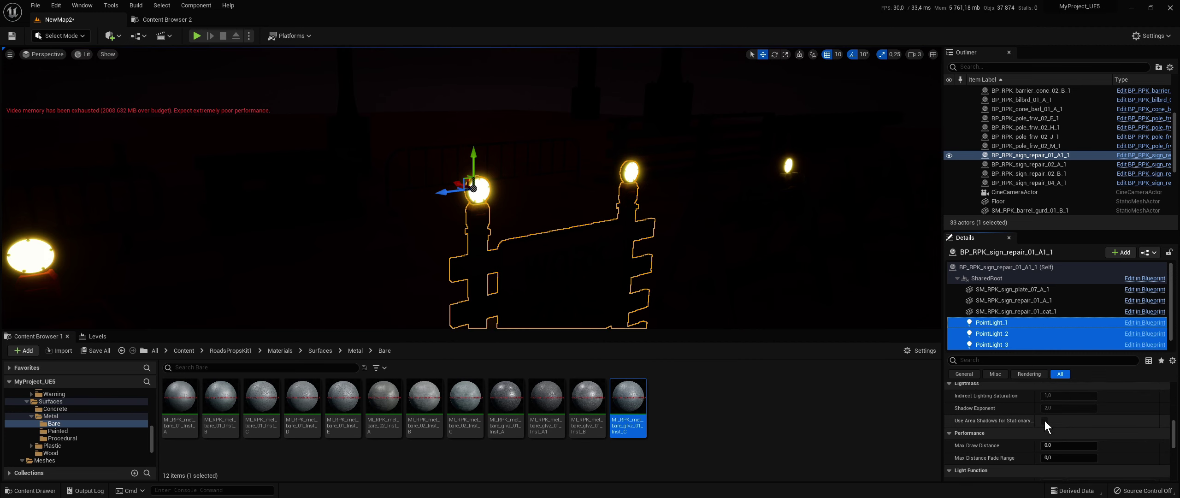
scroll(1045, 421, down, 1)
scroll(1042, 419, down, 2)
scroll(1041, 418, down, 2)
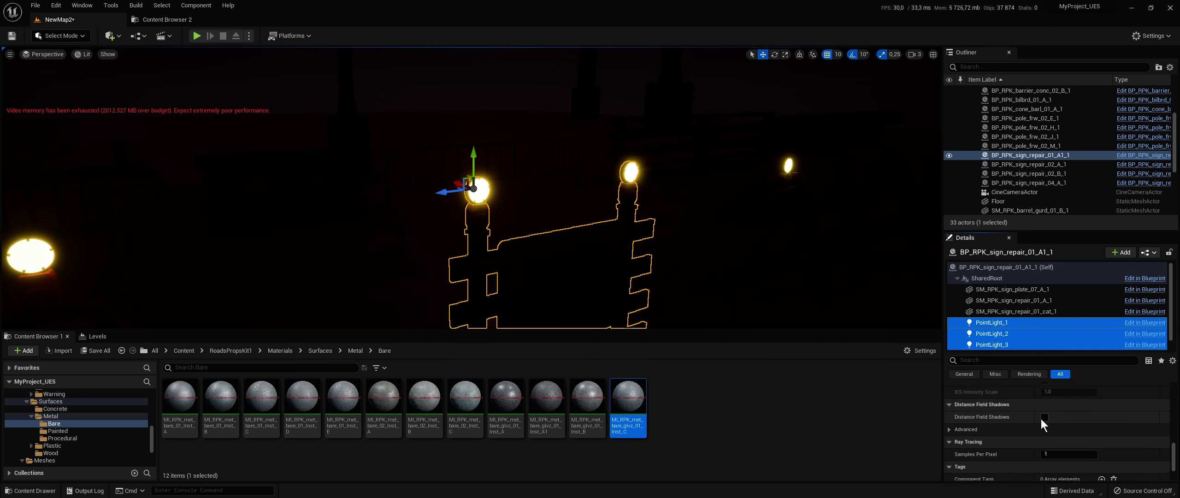
scroll(1041, 419, up, 2)
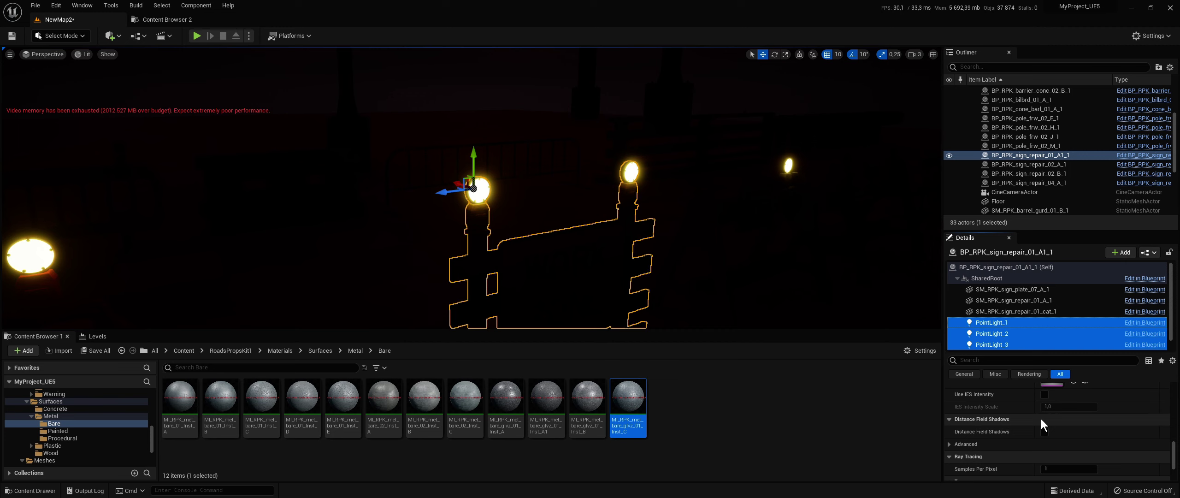
scroll(1041, 418, up, 1)
scroll(1041, 419, up, 1)
scroll(1041, 418, up, 1)
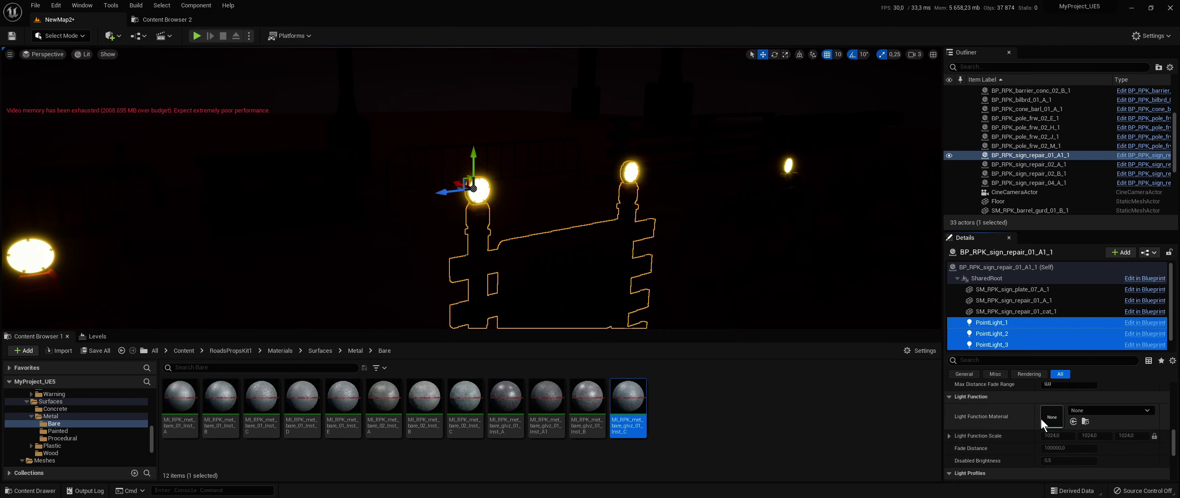
scroll(1041, 418, down, 1)
scroll(1041, 418, up, 1)
scroll(1042, 421, down, 2)
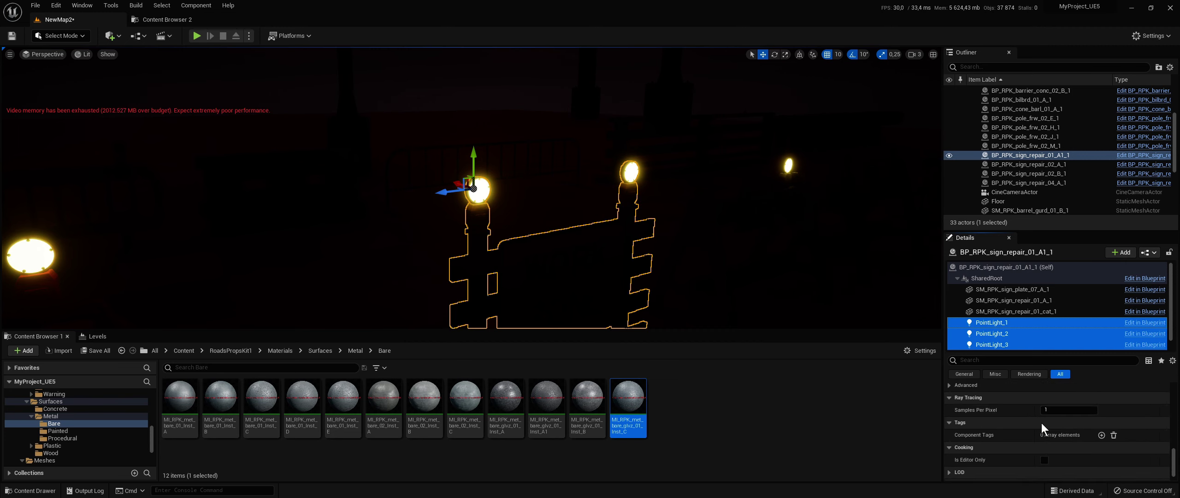
scroll(1042, 423, down, 2)
scroll(1049, 424, up, 1)
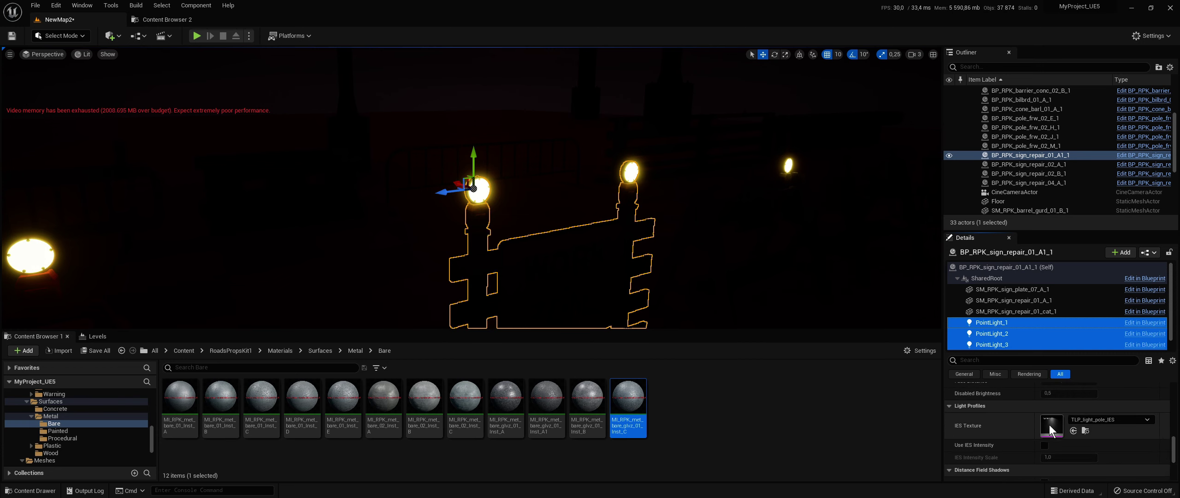
scroll(1056, 433, up, 1)
scroll(1056, 432, up, 1)
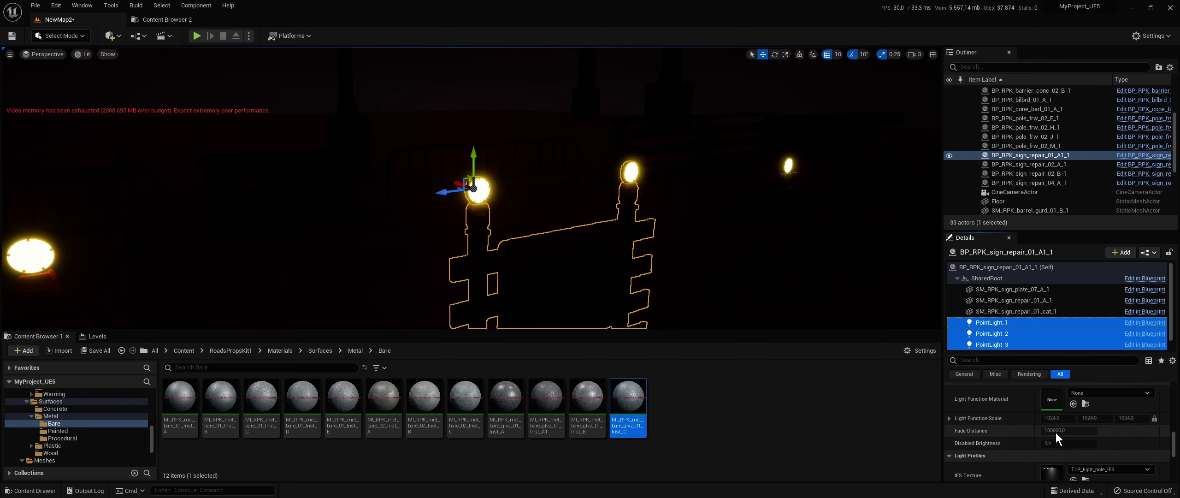
scroll(1056, 433, up, 1)
scroll(1036, 424, up, 1)
scroll(1032, 424, up, 1)
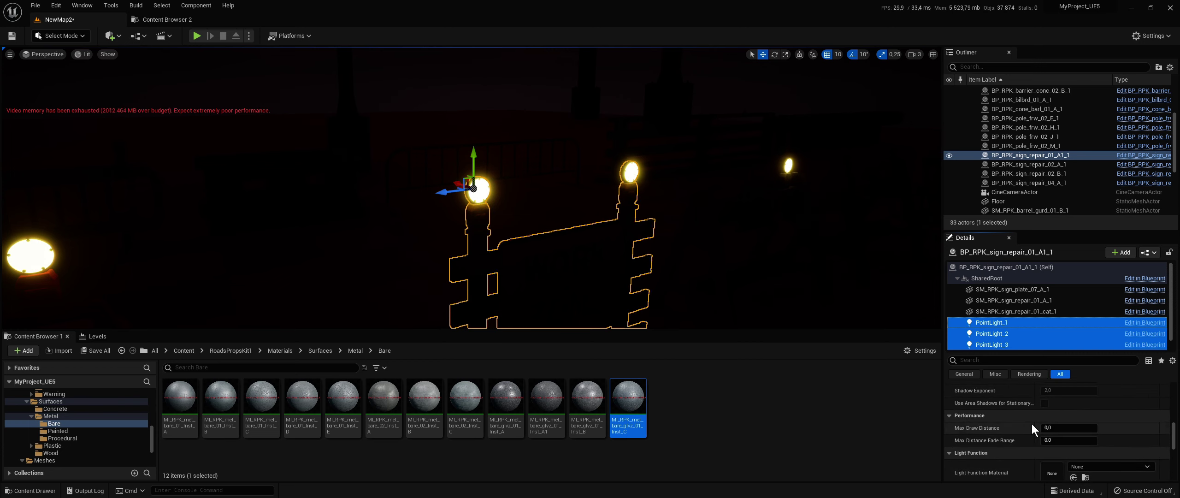
scroll(1032, 425, up, 2)
Step: Filter the point lights' properties with 'ren' and turn on Visible
click(1008, 360)
text(i)
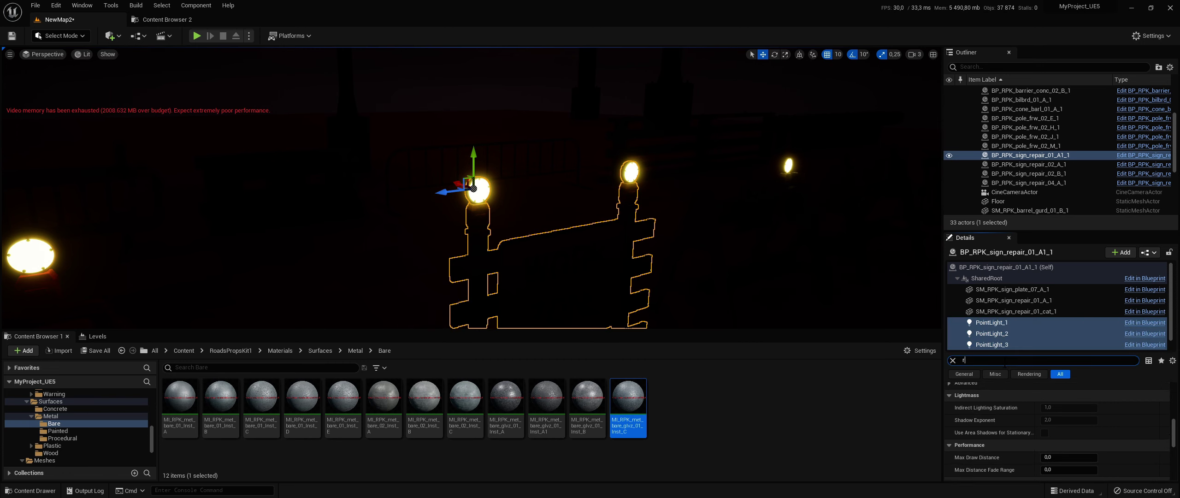
text(e)
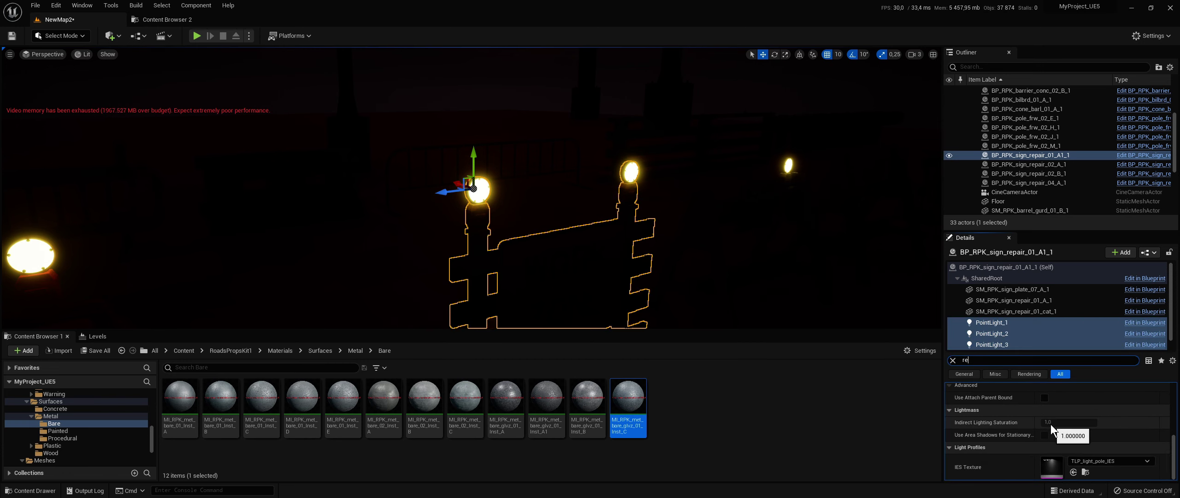
text(n)
click(1044, 400)
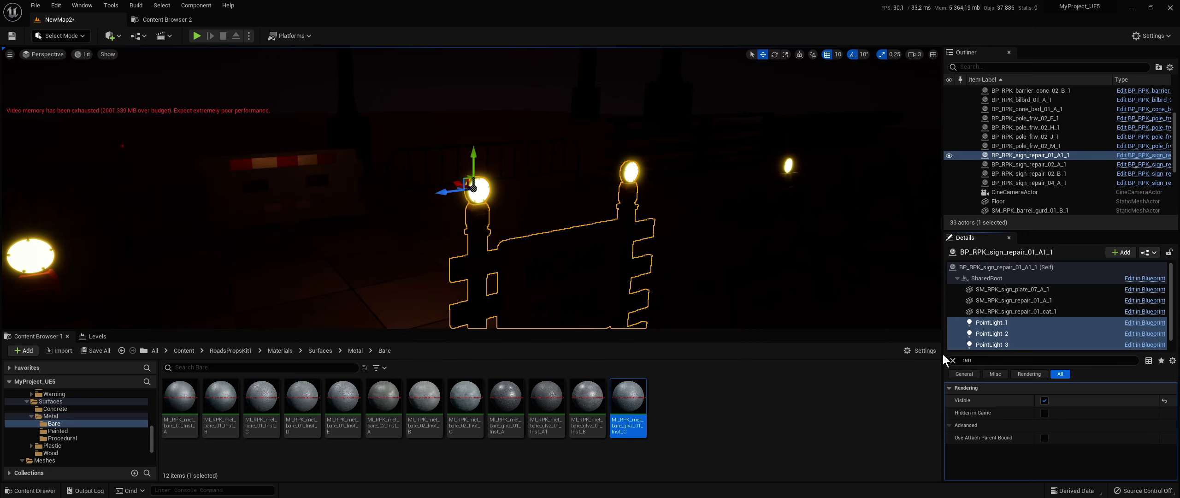
mouse_move(894, 318)
right_down()
mouse_move(858, 327)
mouse_move(784, 300)
right_up()
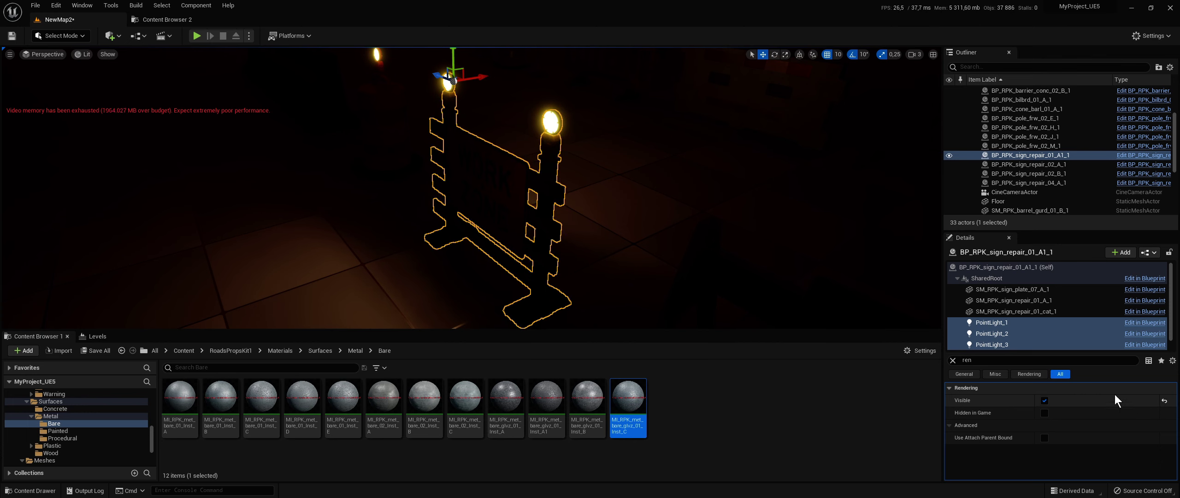
Step: Clear the filter and set the point lights' IES Texture to None
click(953, 361)
scroll(1167, 401, down, 3)
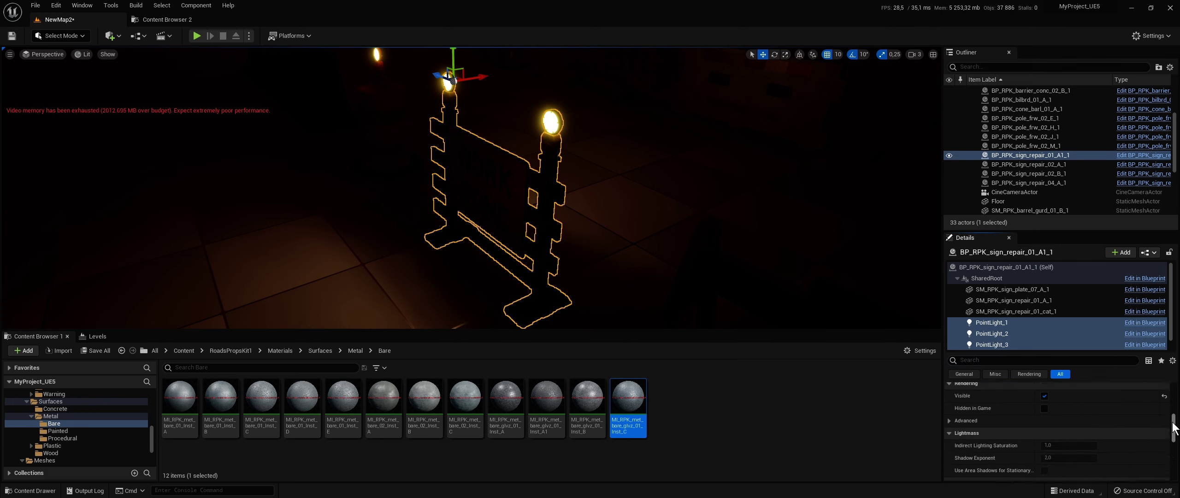
scroll(1167, 401, down, 3)
scroll(1167, 400, down, 3)
scroll(1084, 417, down, 2)
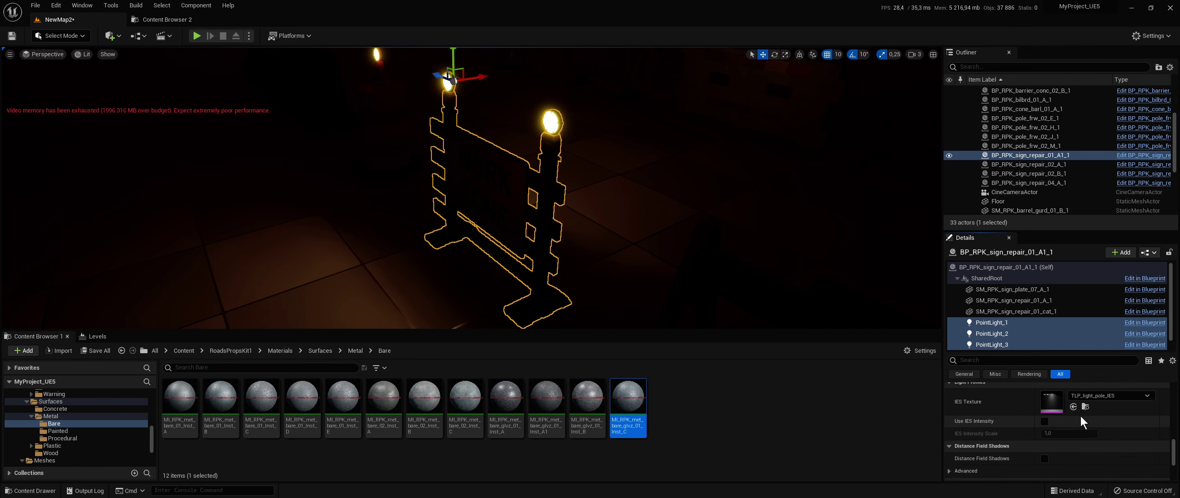
click(1107, 425)
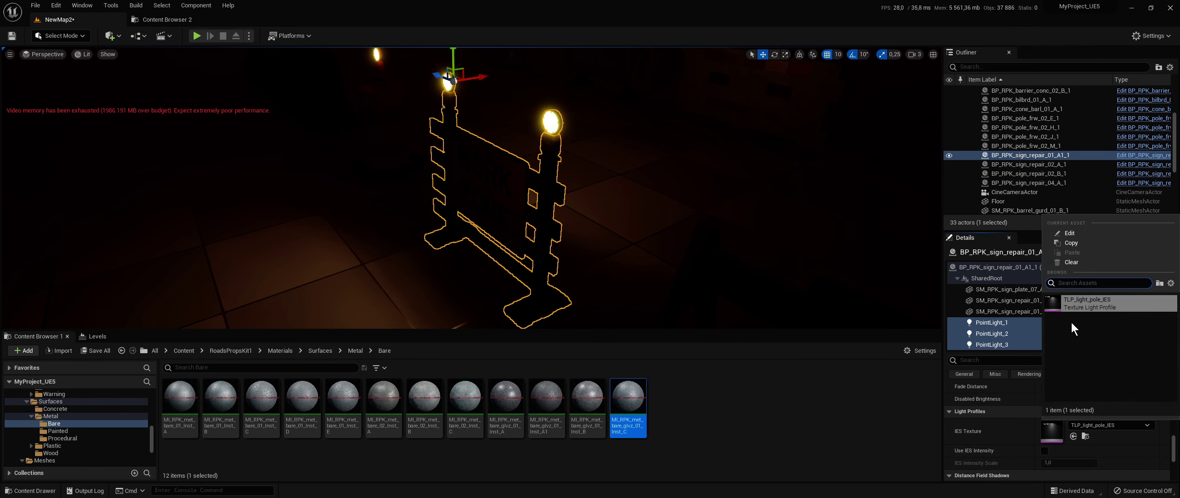
click(1069, 263)
Step: Select SM_SkySphere and tilt the view downward
right_drag(841, 258, 841, 222)
click(472, 98)
right_drag(472, 97, 472, 184)
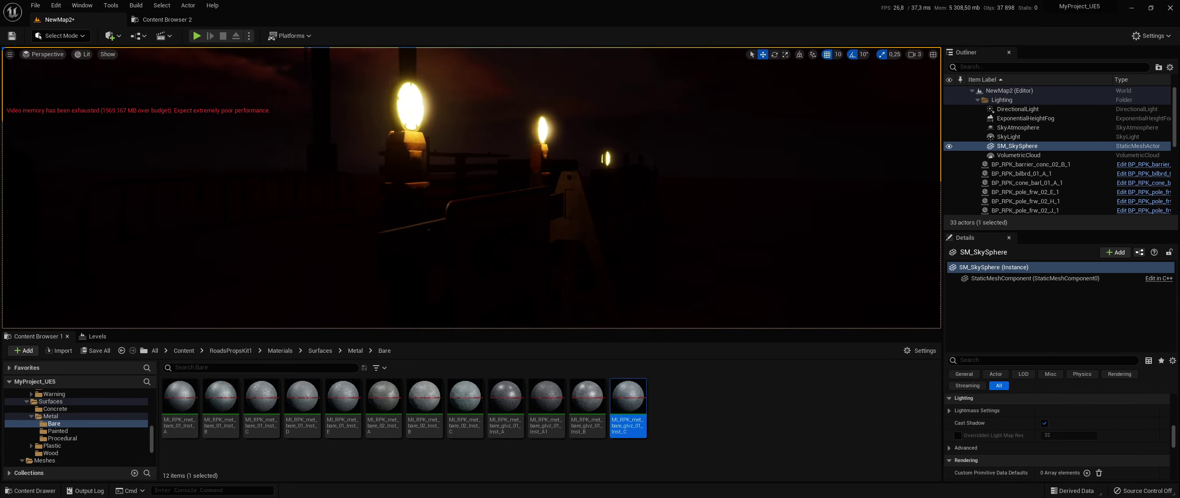
Step: Reset the DirectionalLight's rotation and drag its Z rotation to about 213° for daylight
mouse_move(472, 185)
right_down()
mouse_move(472, 152)
mouse_move(415, 194)
right_up()
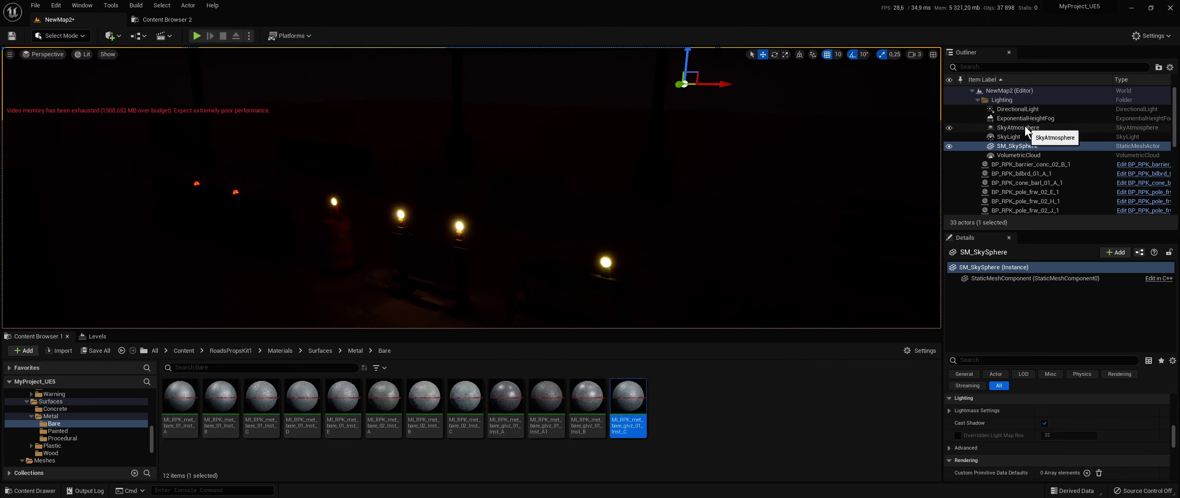
click(1009, 110)
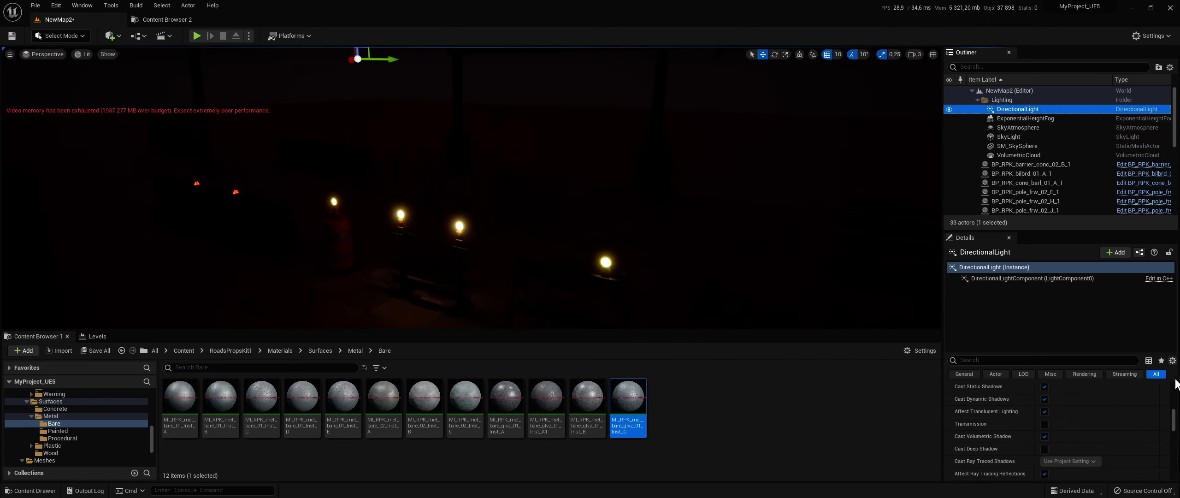
scroll(1171, 410, up, 5)
click(1164, 413)
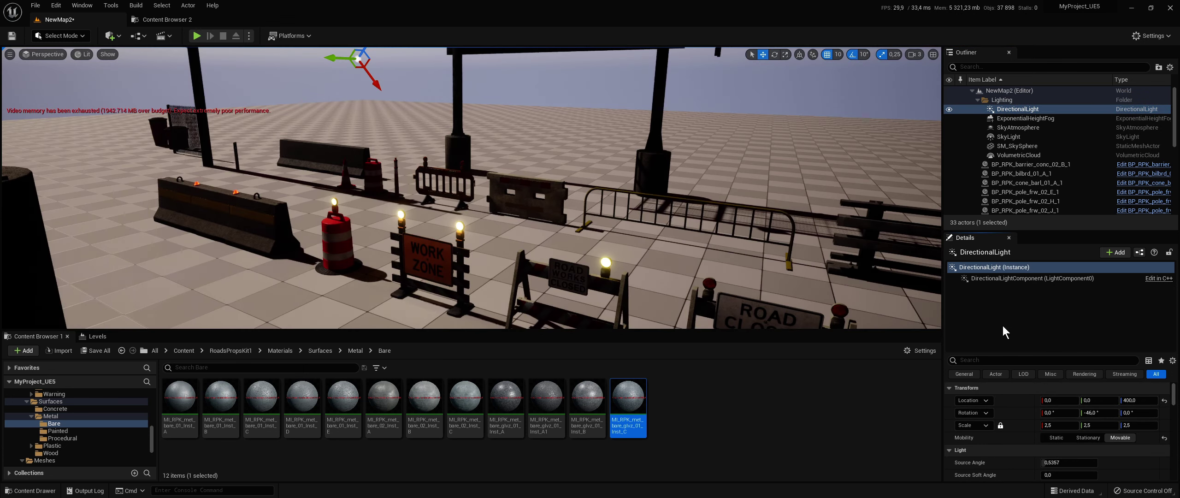
drag(1127, 416, 1167, 416)
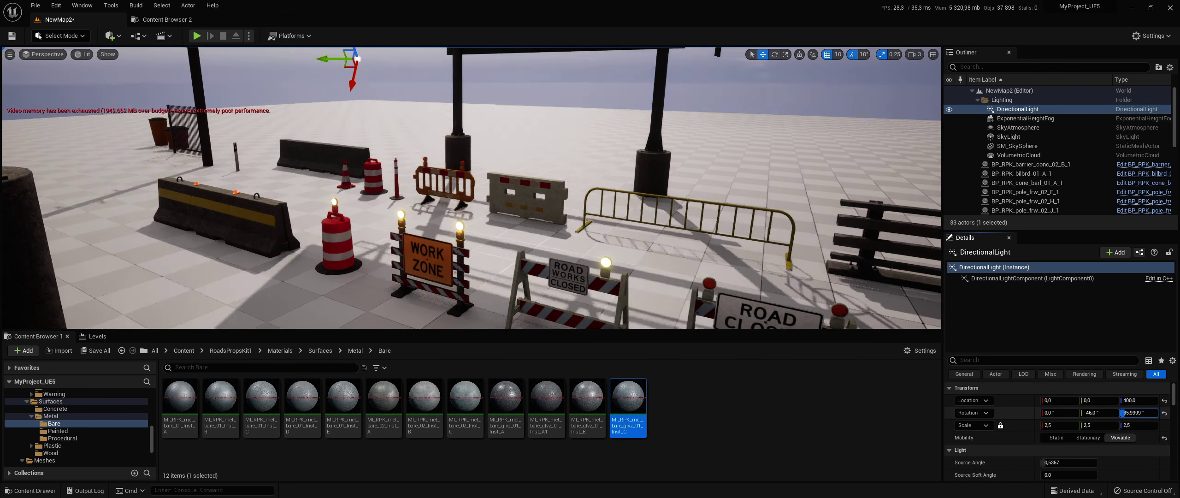
Step: Delete the billboard and the remaining sign pole from the level
click(997, 92)
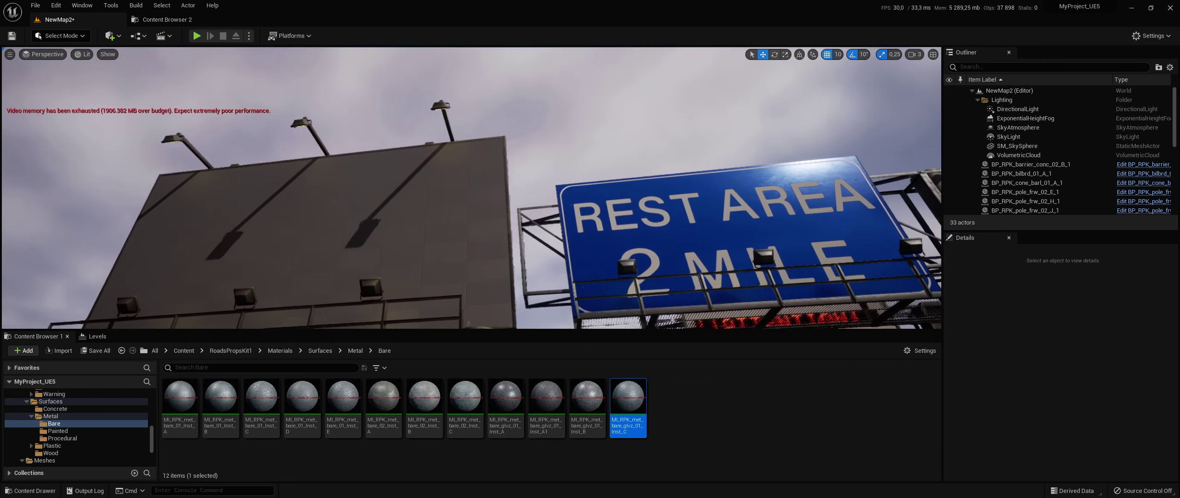
right_drag(470, 184, 443, 203)
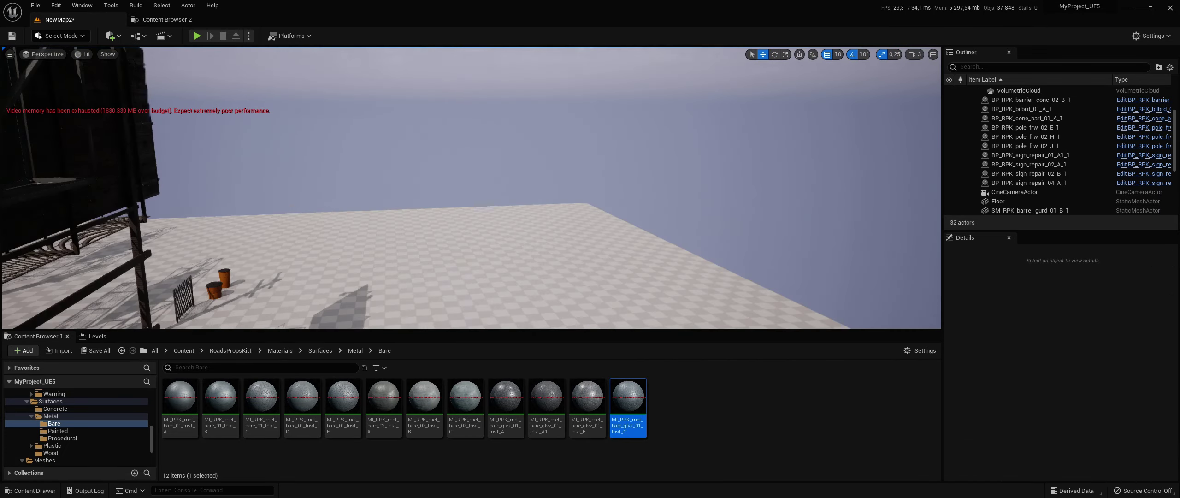
mouse_move(443, 203)
right_down()
mouse_move(434, 208)
mouse_move(619, 201)
right_up()
click(619, 201)
key(Delete)
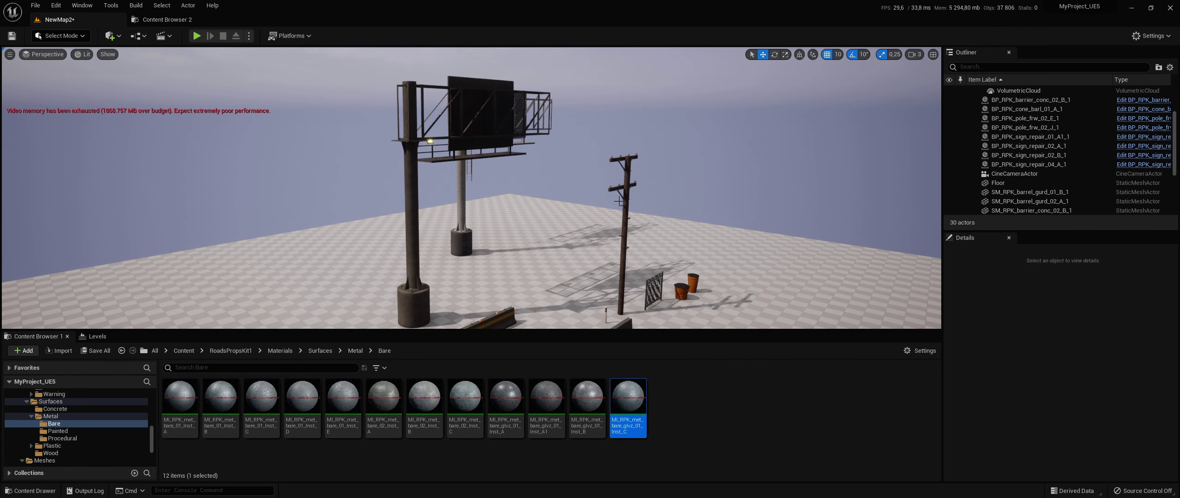
click(502, 121)
key(Delete)
Step: Delete the six barrier and prop blueprint actors
right_drag(514, 145, 795, 122)
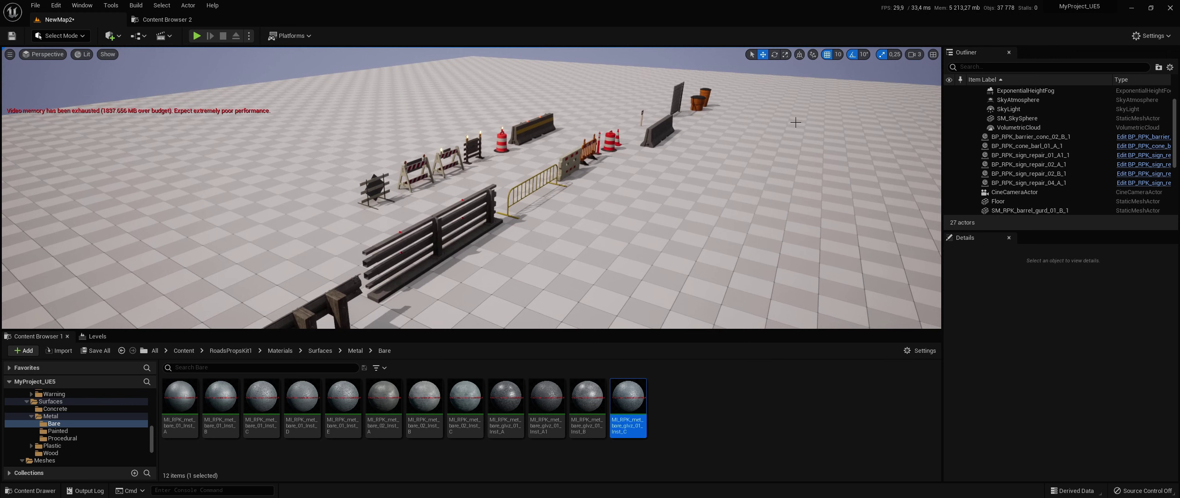
click(1043, 136)
shift+click(1029, 183)
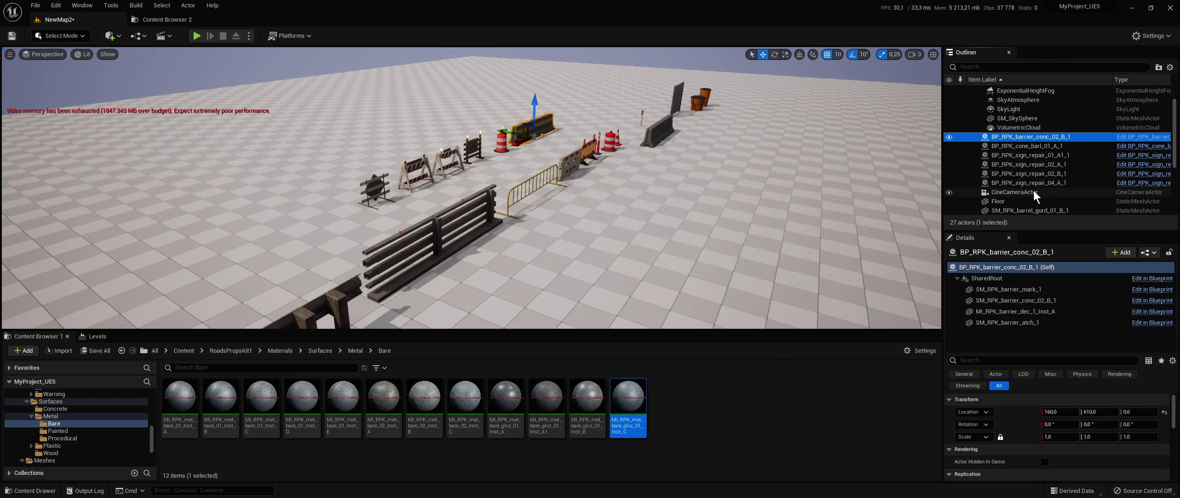
key(Delete)
Step: Delete all remaining prop meshes, including the mile post
scroll(1024, 190, down, 2)
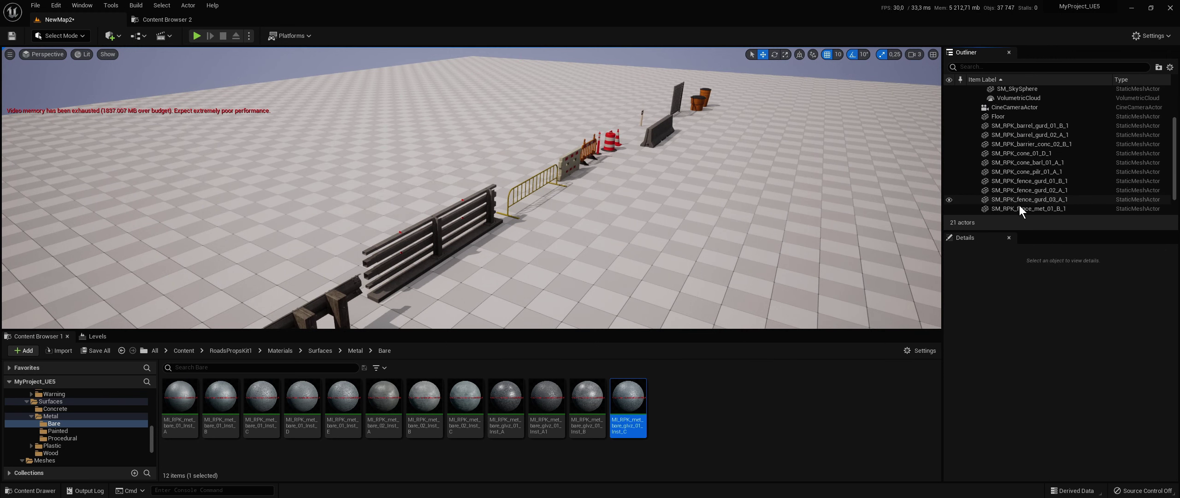
click(1022, 185)
click(1017, 208)
scroll(1015, 184, up, 3)
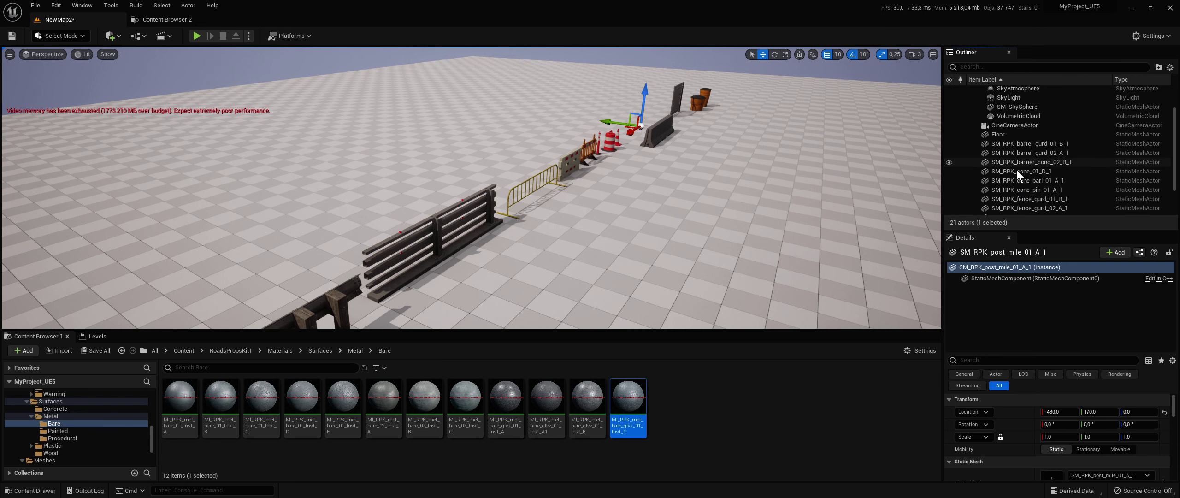
shift+click(1007, 145)
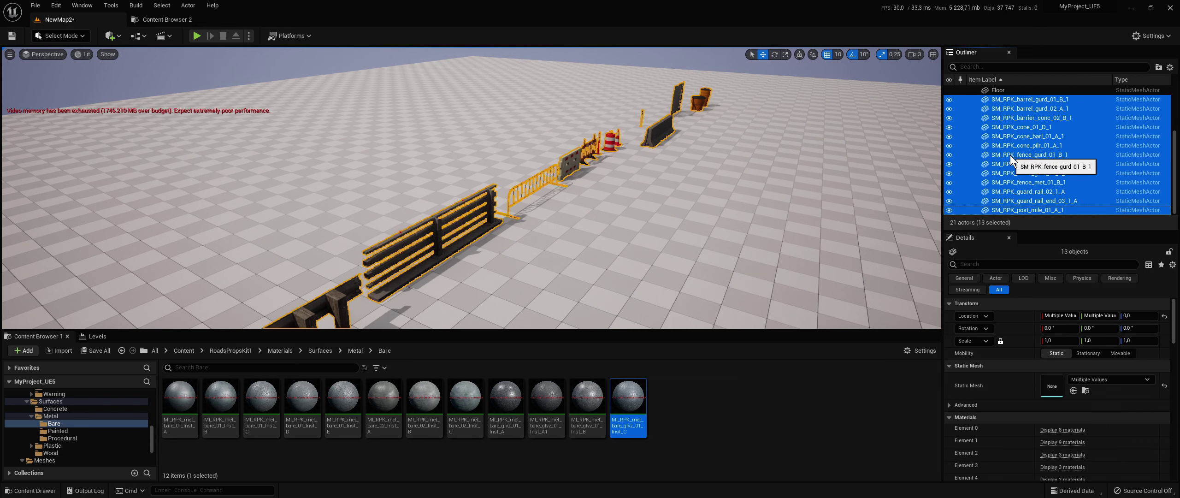
key(Delete)
right_drag(775, 189, 579, 208)
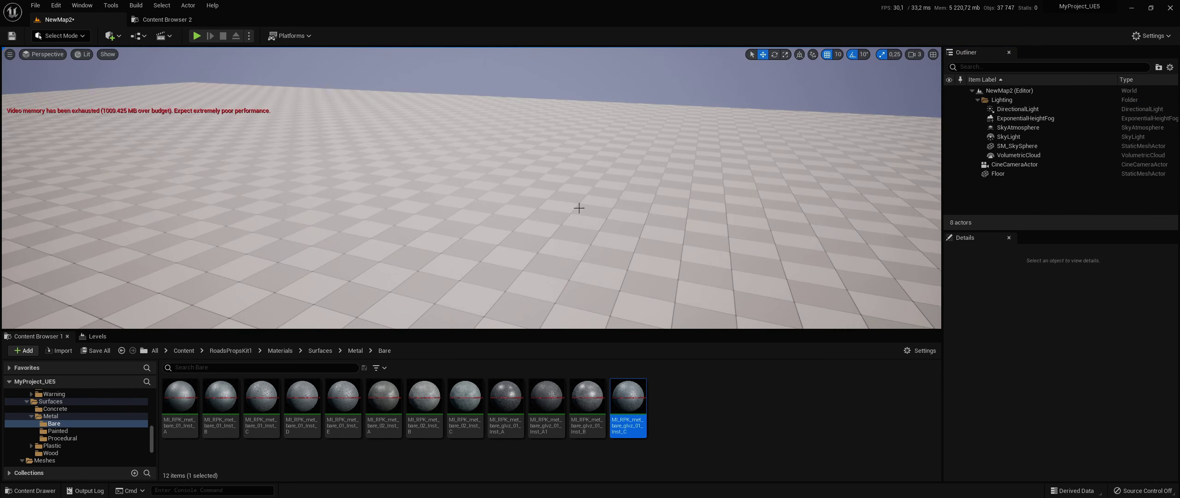
Step: Browse the Content Browser to RoadsPropsKit1 > Blueprints > PoleLamp > Set_A
click(238, 350)
double_click(302, 393)
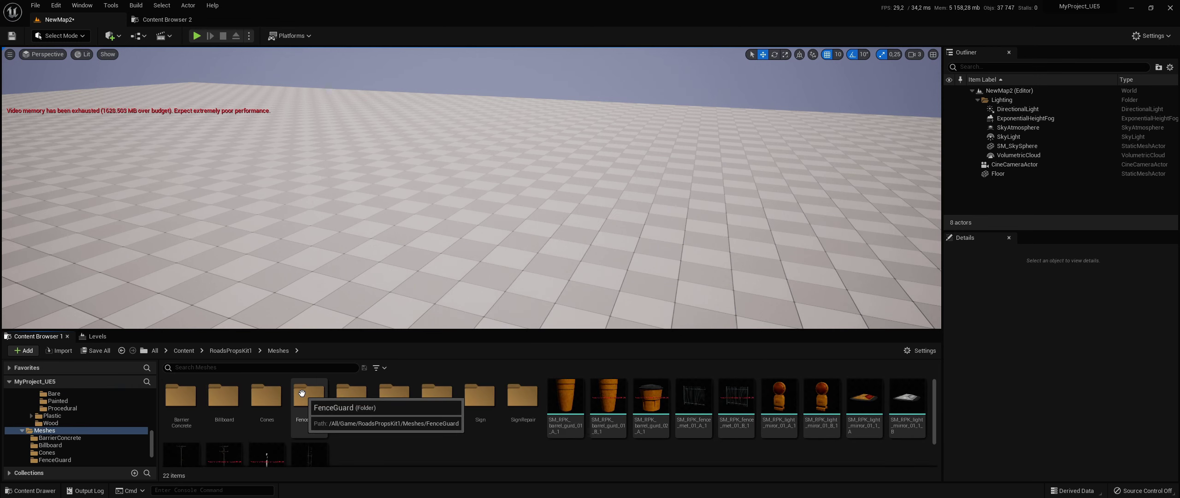
click(239, 351)
double_click(180, 395)
double_click(183, 395)
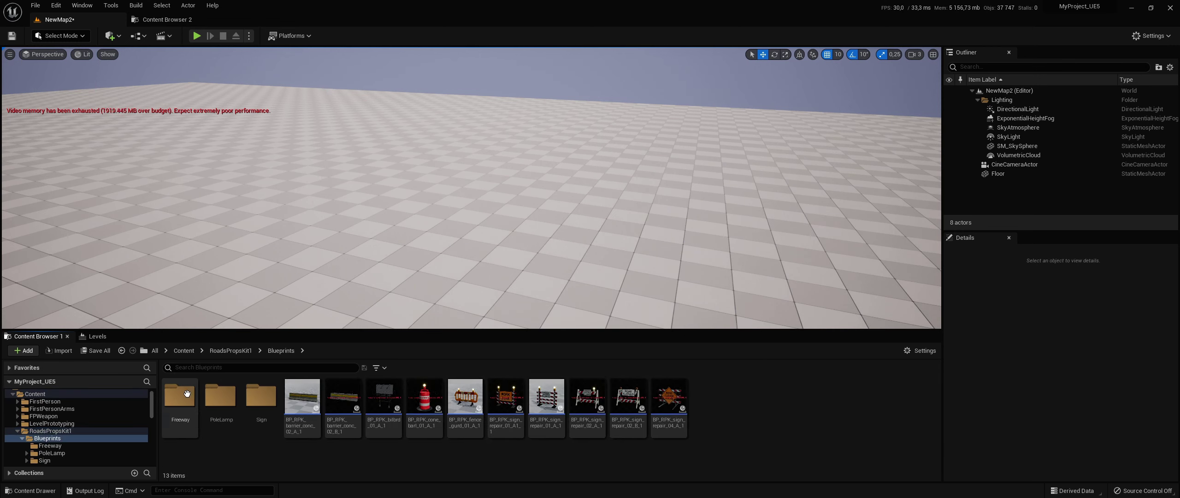
click(281, 351)
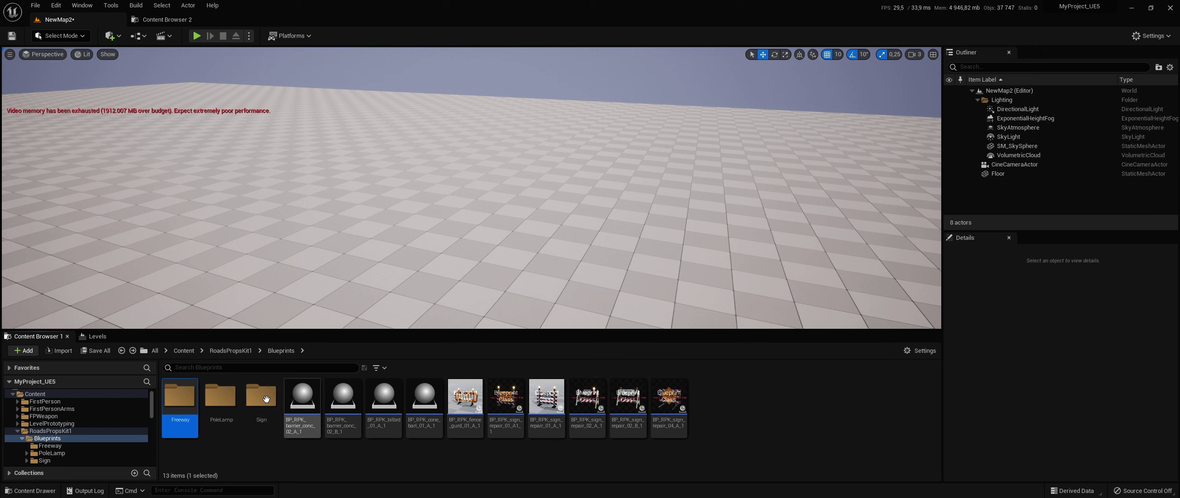
double_click(233, 399)
double_click(233, 398)
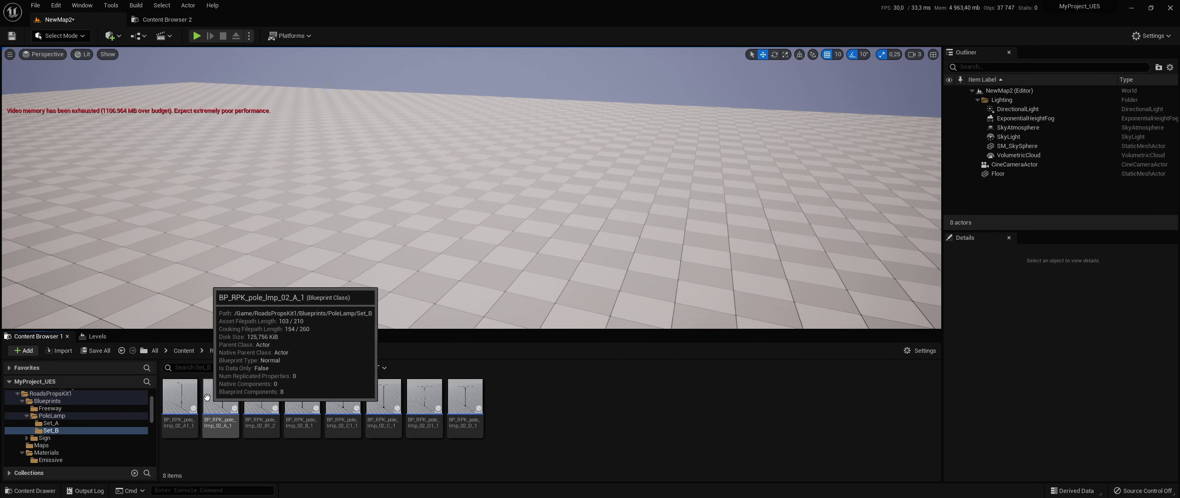
key(alt+Left)
double_click(180, 395)
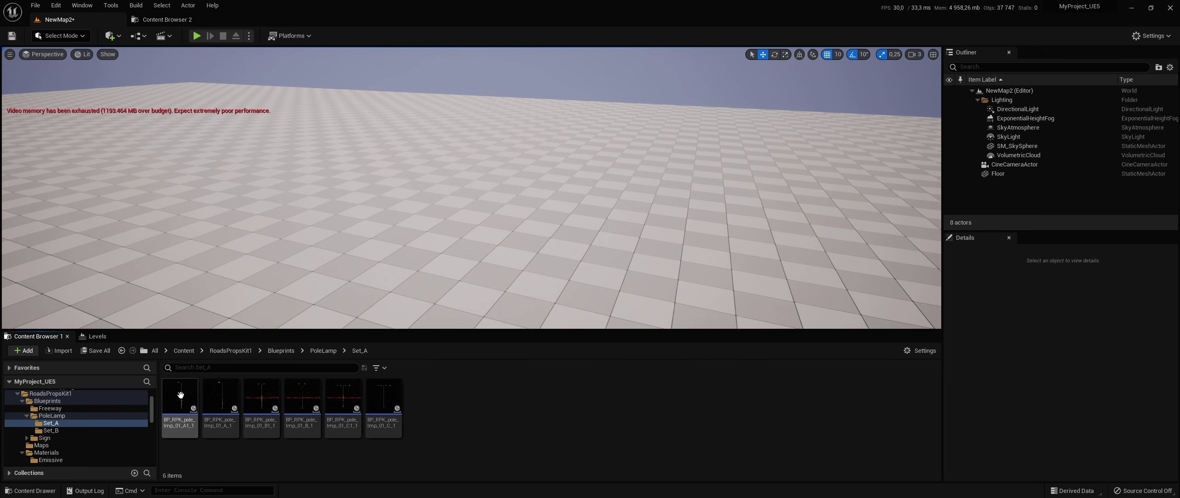
Step: Place the Set_A pole lamps, including 01_B1, 01_B, 01_C1 and 01_C, across the floor
drag(180, 396, 366, 241)
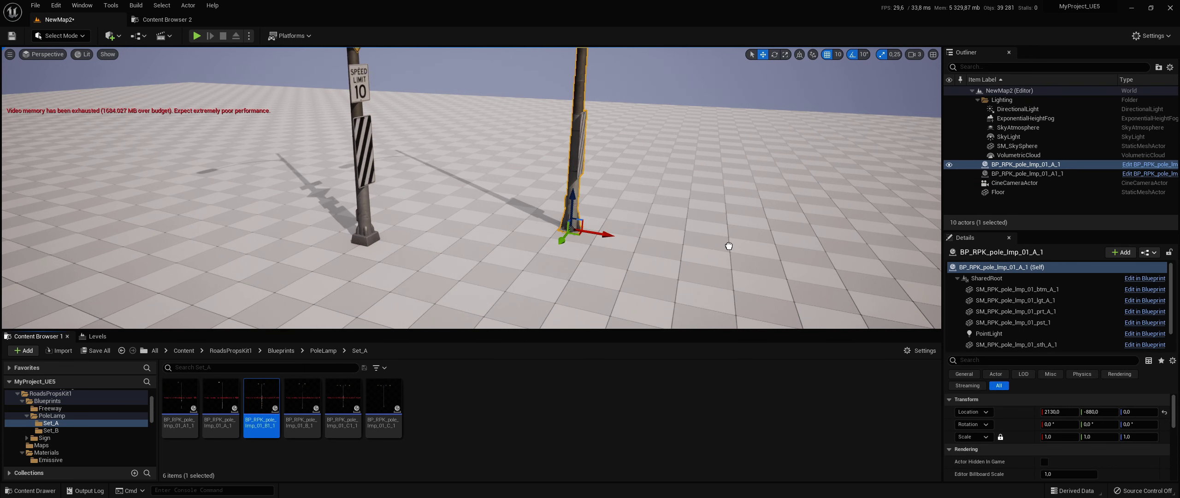
drag(262, 396, 729, 246)
right_drag(728, 246, 728, 193)
key(f)
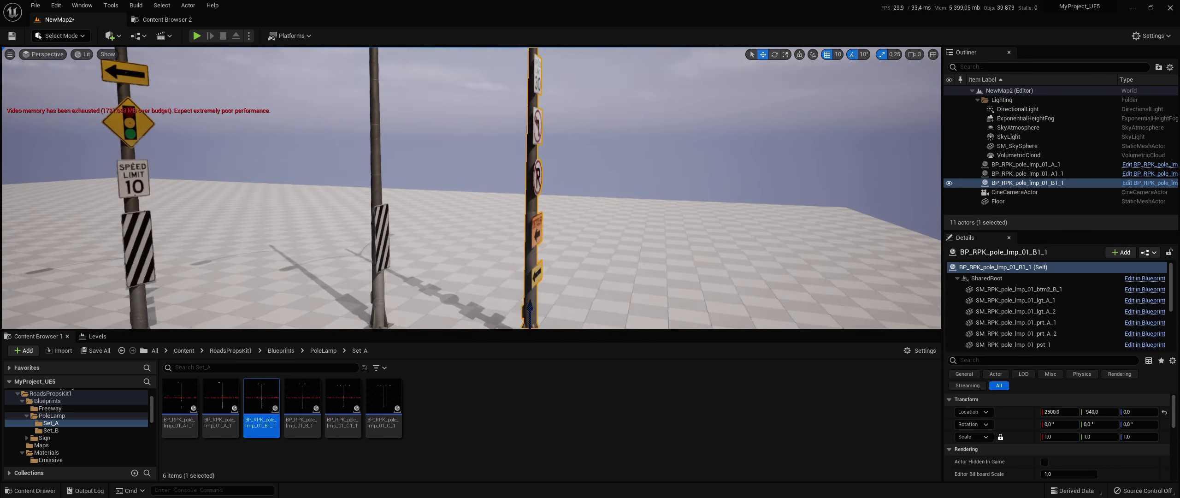
drag(640, 246, 640, 248)
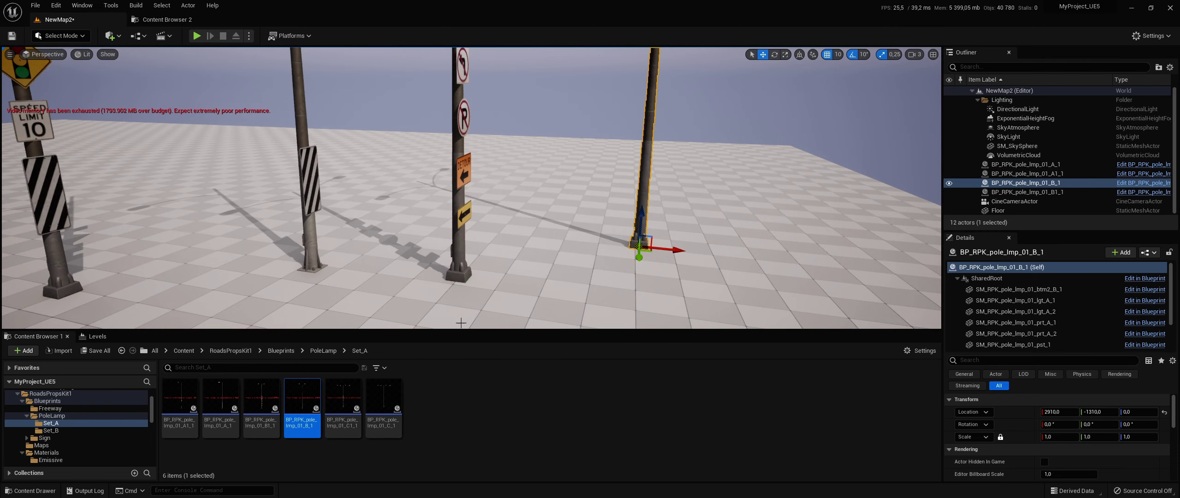
drag(789, 221, 789, 221)
drag(383, 401, 645, 187)
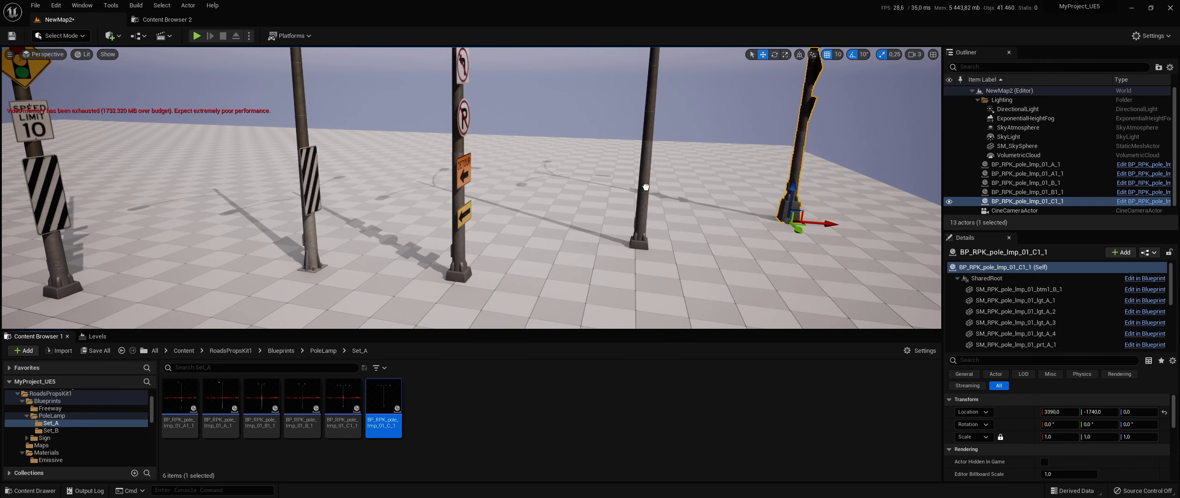
right_drag(473, 249, 473, 250)
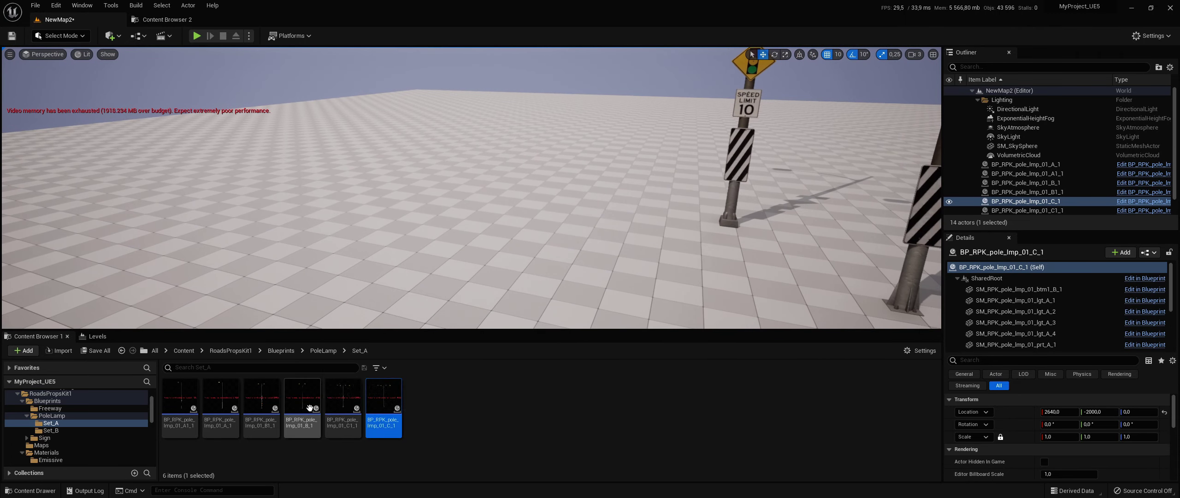
Step: Place Set_B pole lamps 02_A, 02_B1, 02_B, 02_C1, 02_D1 and one more into the level
click(51, 430)
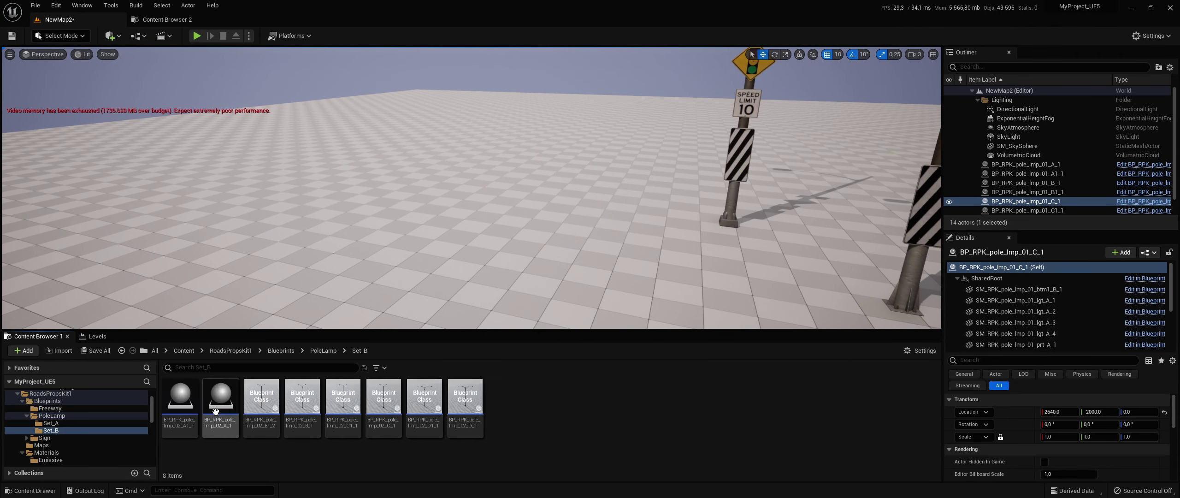
drag(180, 401, 332, 186)
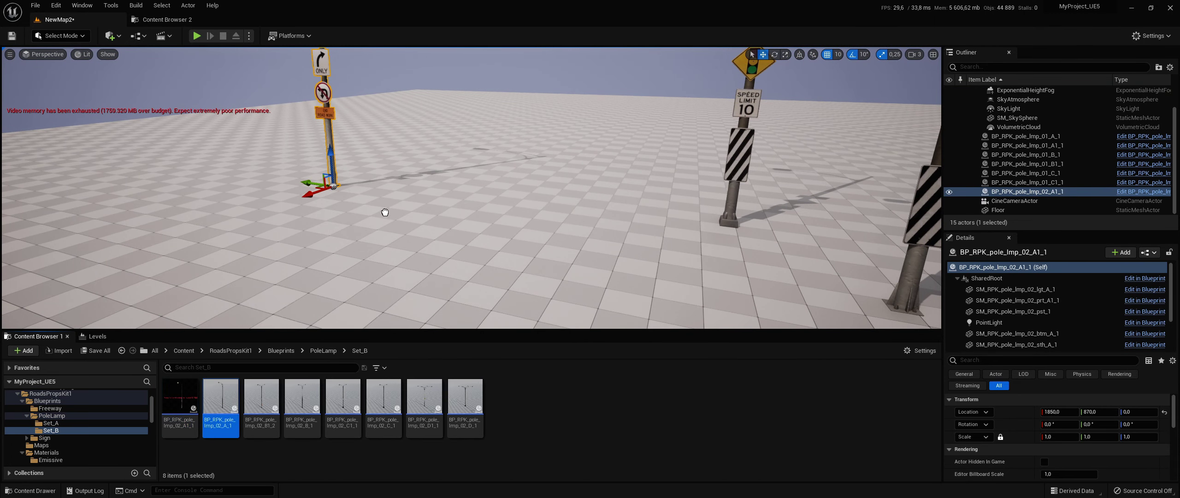
mouse_move(266, 386)
mouse_down()
mouse_move(530, 173)
mouse_move(535, 150)
mouse_up()
drag(302, 401, 594, 161)
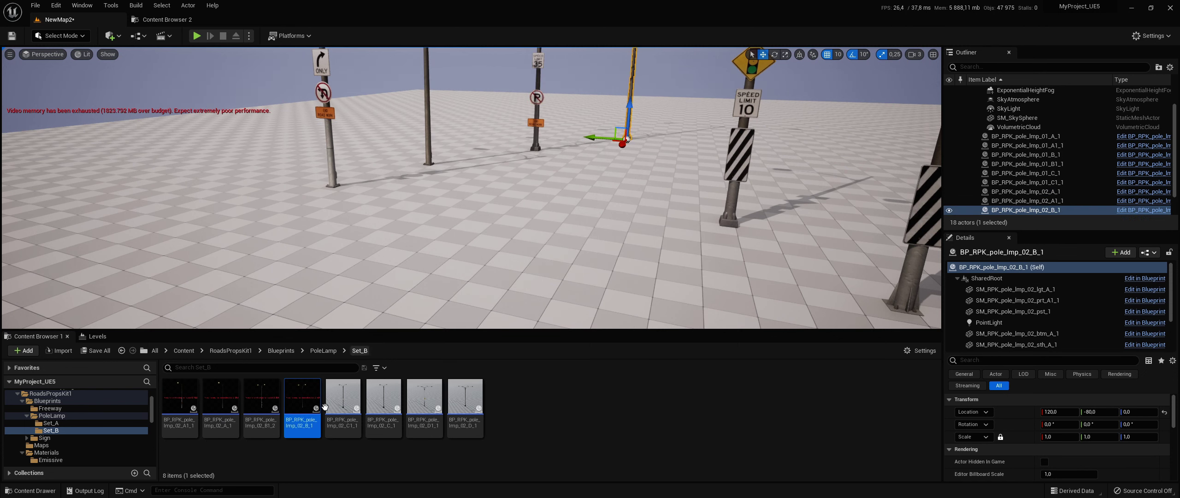
drag(326, 406, 450, 310)
drag(619, 177, 716, 138)
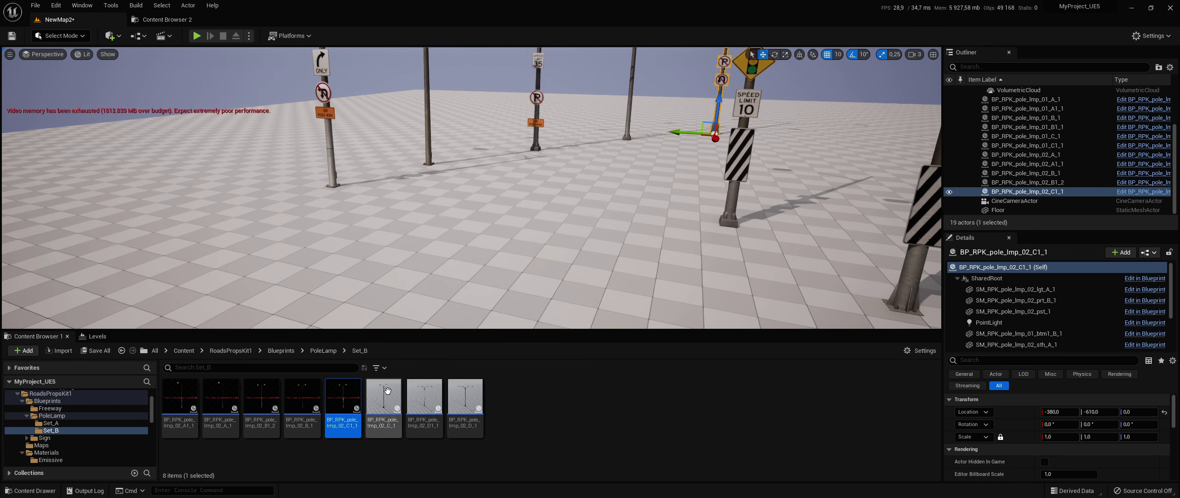
drag(436, 411, 69, 189)
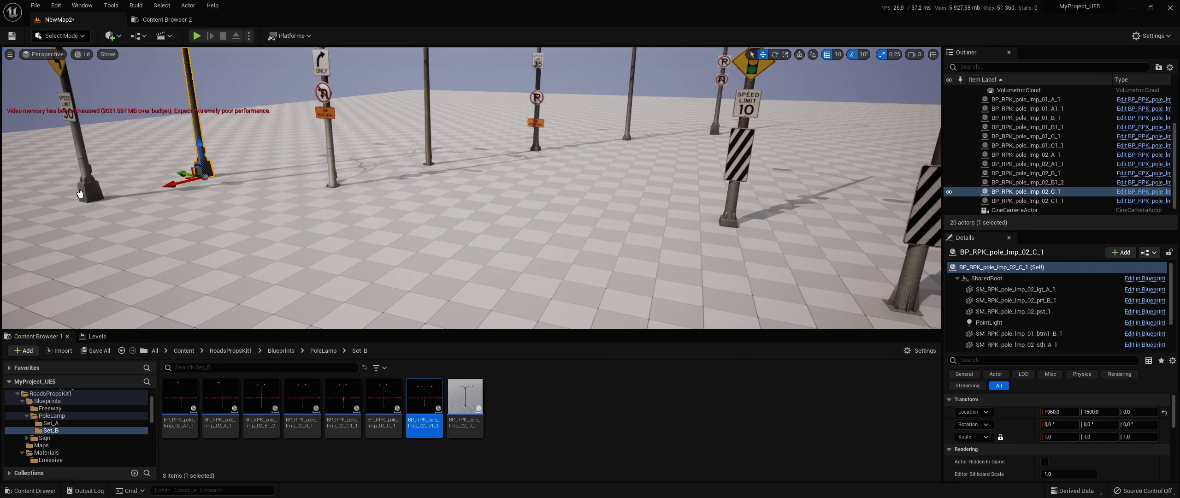
key(f)
drag(465, 401, 275, 229)
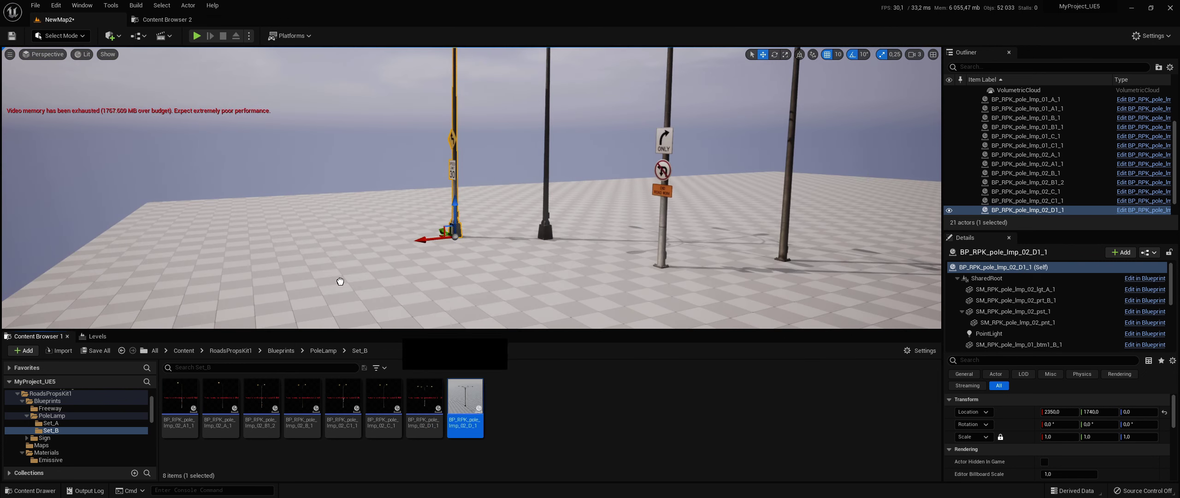
click(138, 83)
Step: Look up at the lit lamp arms and select the double-armed BP_RPK_pole_lmp_02_B1_2 lamp
right_drag(138, 83, 138, 55)
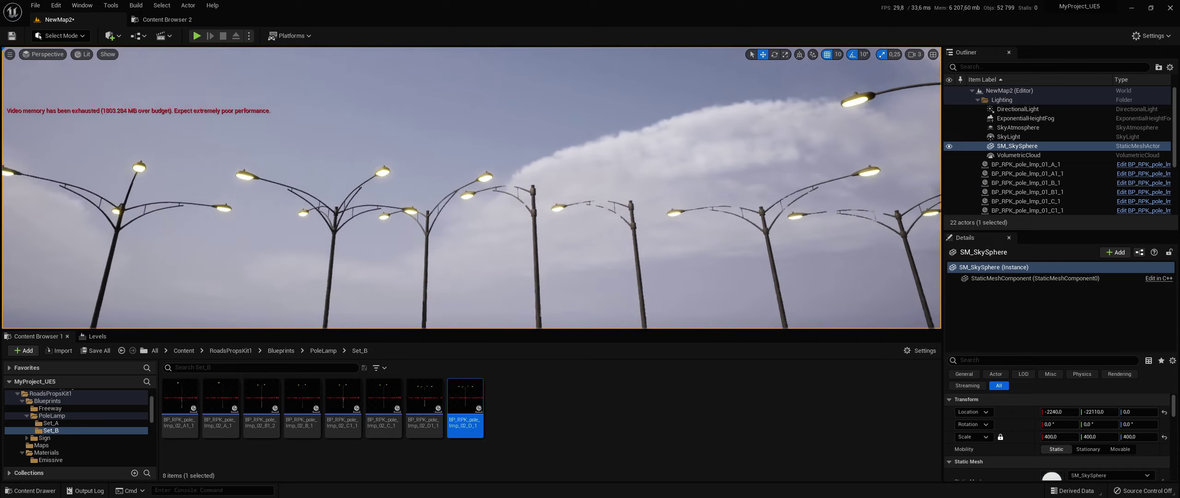
mouse_move(471, 188)
right_down()
mouse_move(471, 175)
mouse_move(471, 212)
mouse_move(471, 176)
mouse_move(468, 192)
right_up()
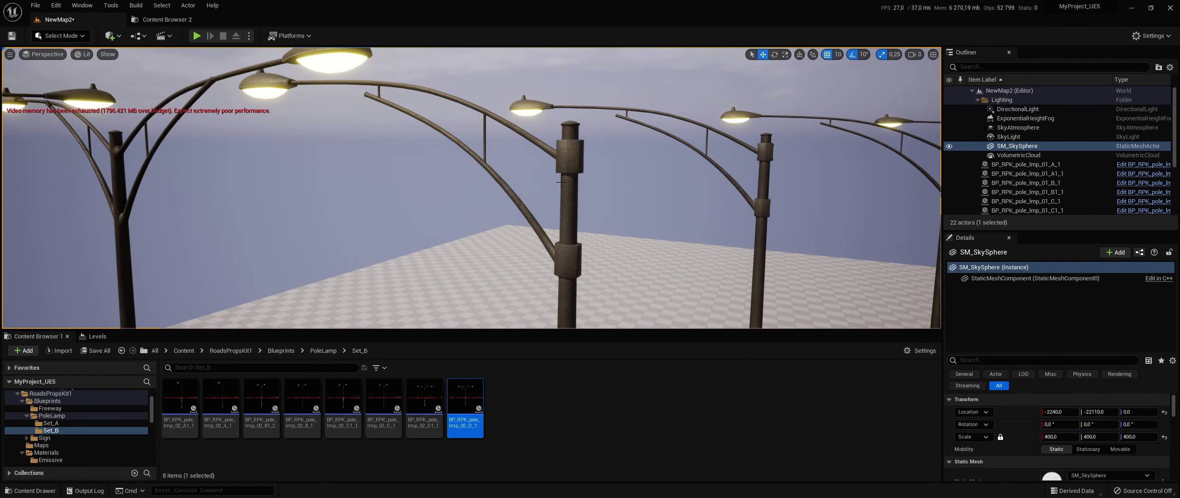
click(561, 182)
right_drag(561, 182, 561, 194)
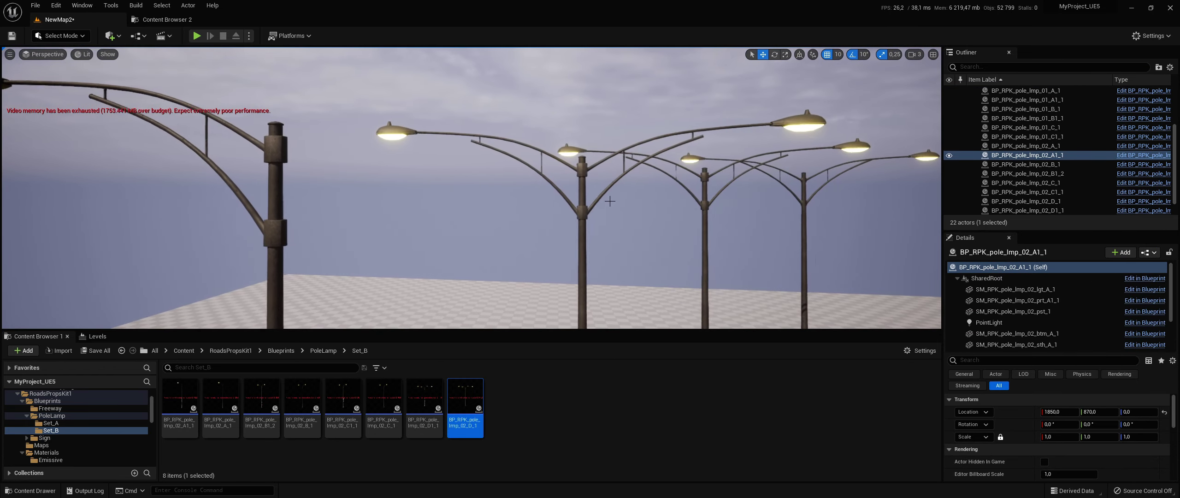
Step: Select the lamp's PointLight1 component and filter its Details with 'ren'
click(987, 322)
scroll(1000, 327, down, 2)
click(999, 334)
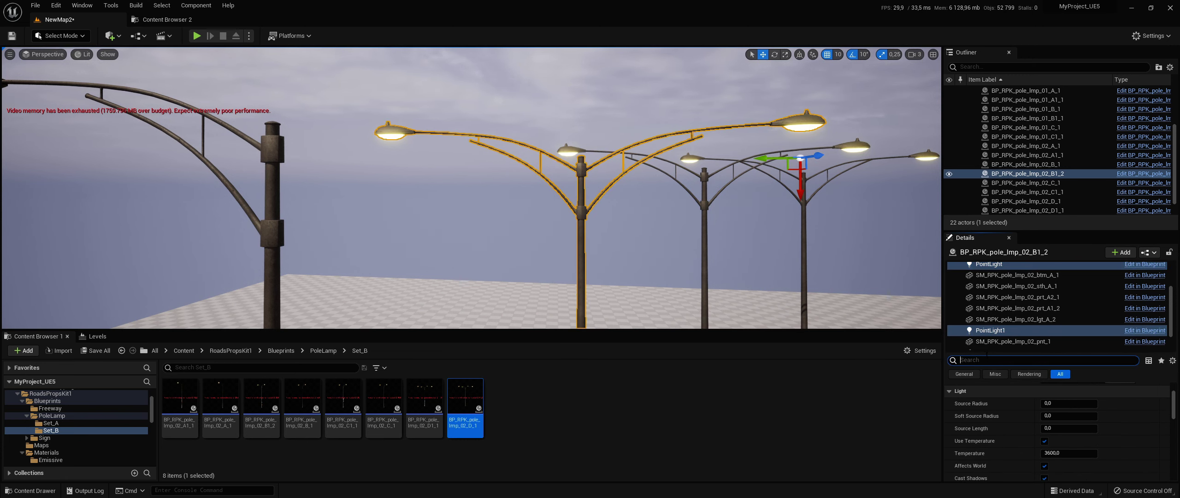
text(ren)
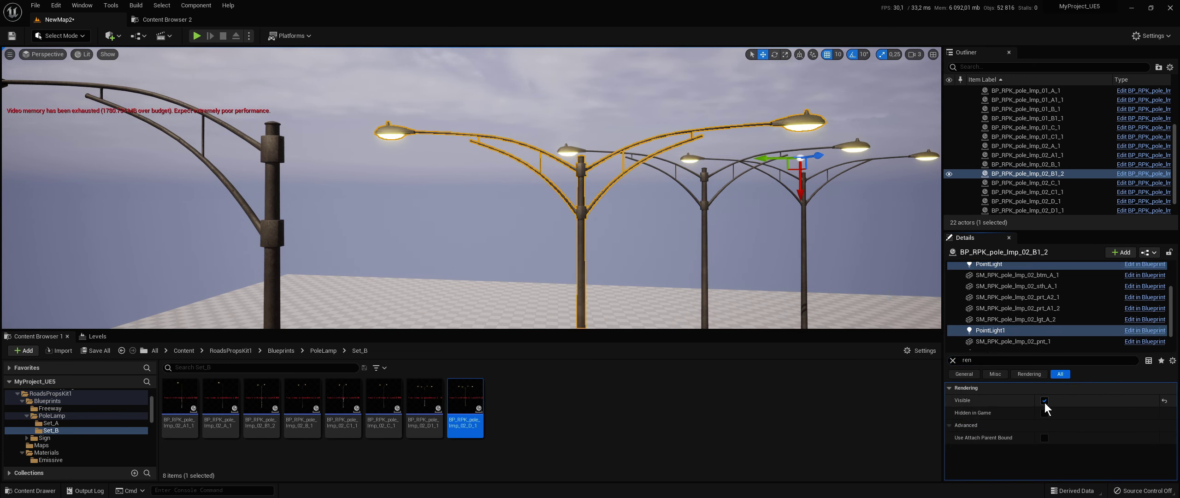
right_drag(808, 282, 808, 282)
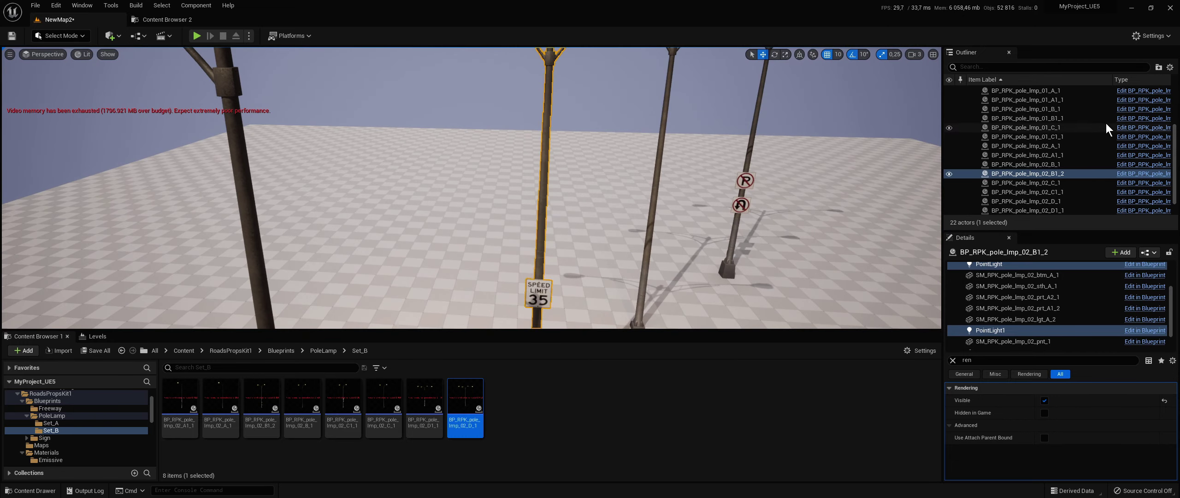
drag(1174, 170, 1178, 111)
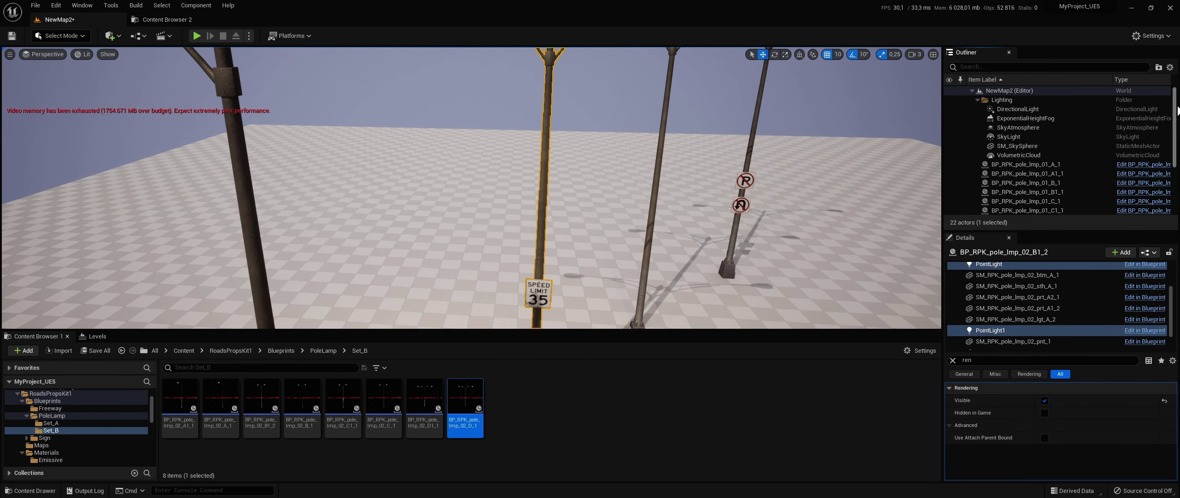
Step: Rotate the DirectionalLight to about 32.4° pitch and 241.2° yaw for night
click(1001, 110)
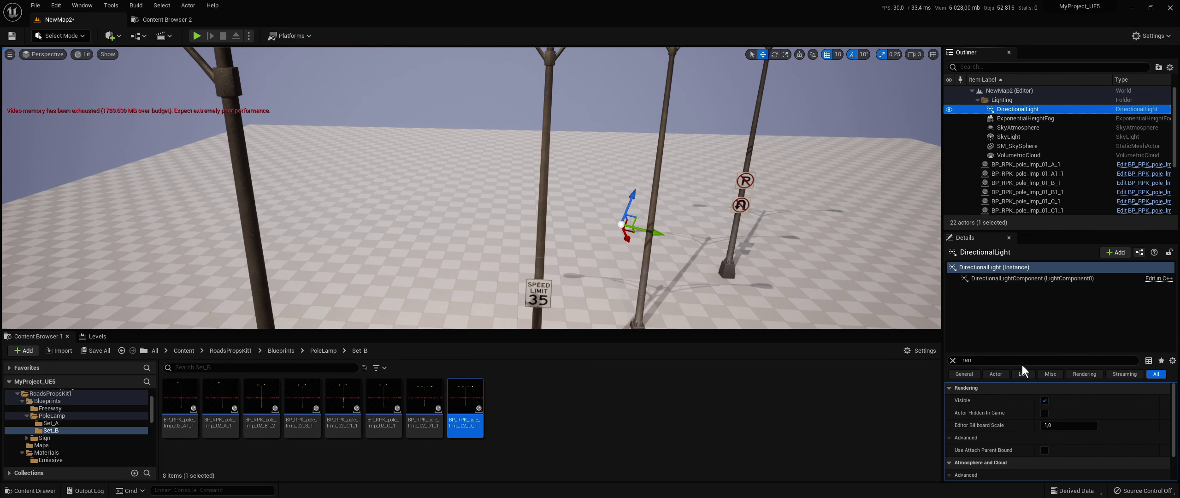
click(954, 360)
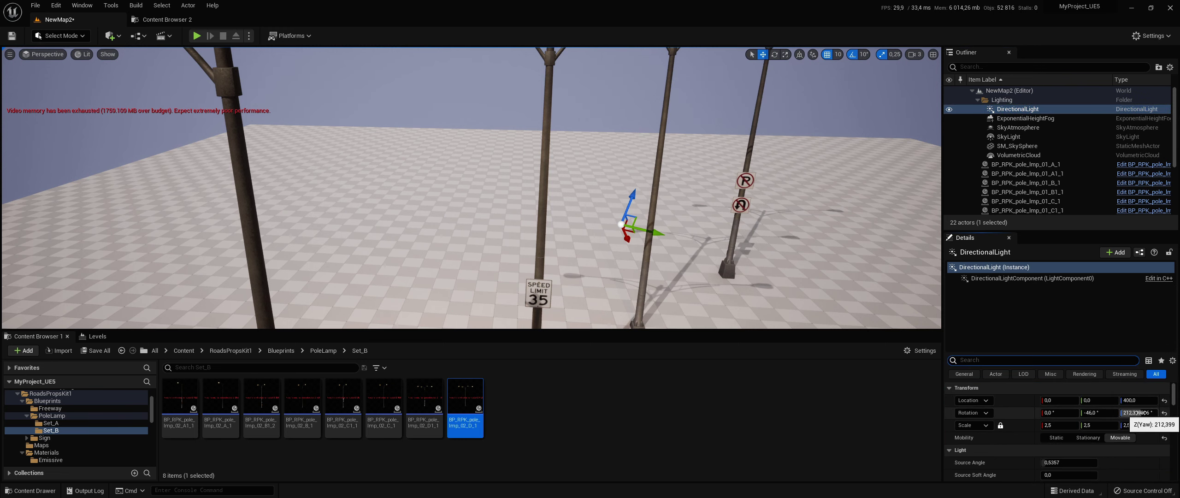
mouse_move(1138, 412)
mouse_down()
mouse_move(1153, 412)
mouse_move(1134, 413)
mouse_up()
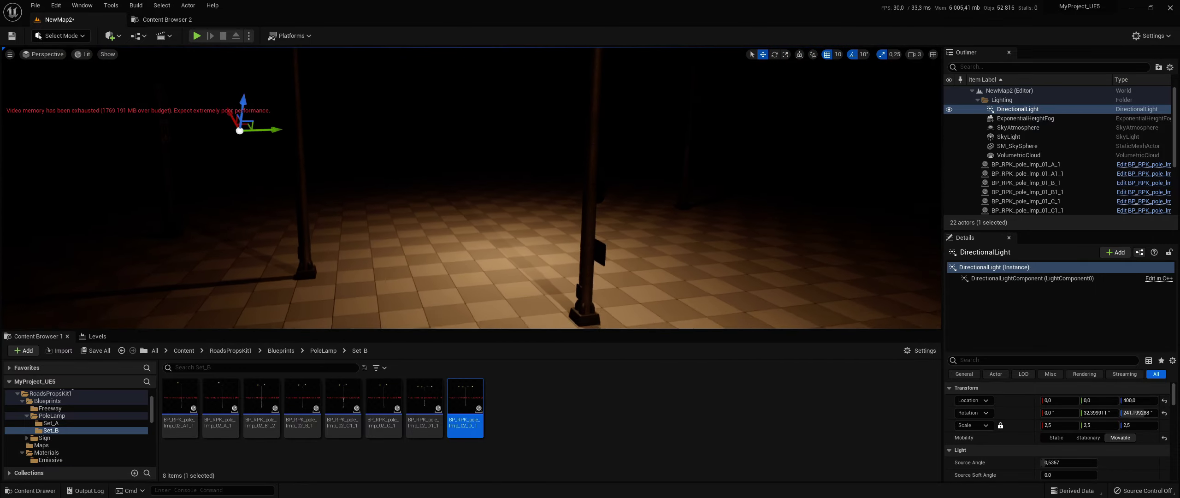
Step: Clear the 02_B1_2 lamp point light's TLP_light_pole_IES profile to None
click(600, 184)
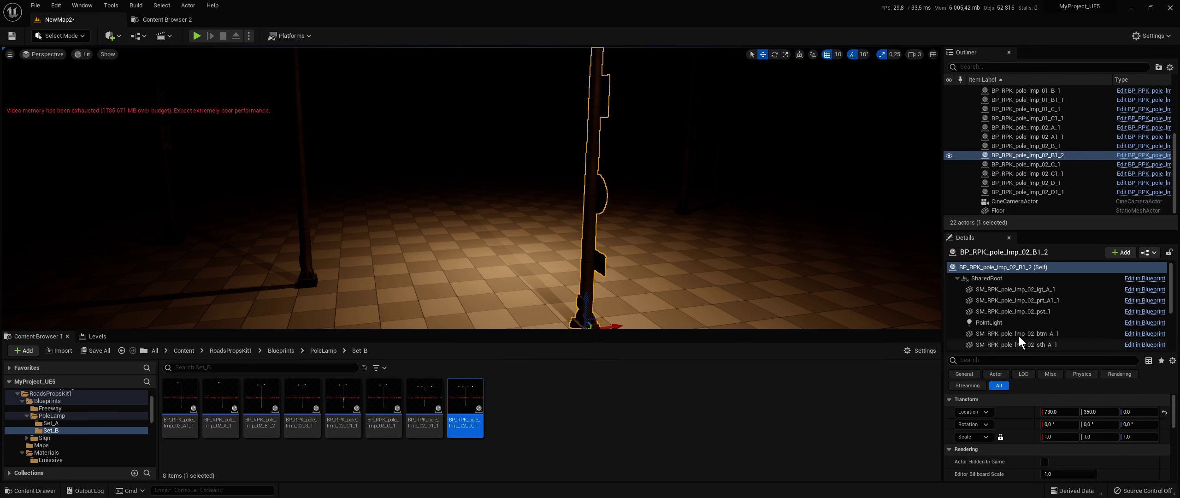
click(1005, 324)
scroll(1001, 337, down, 3)
scroll(1038, 438, down, 3)
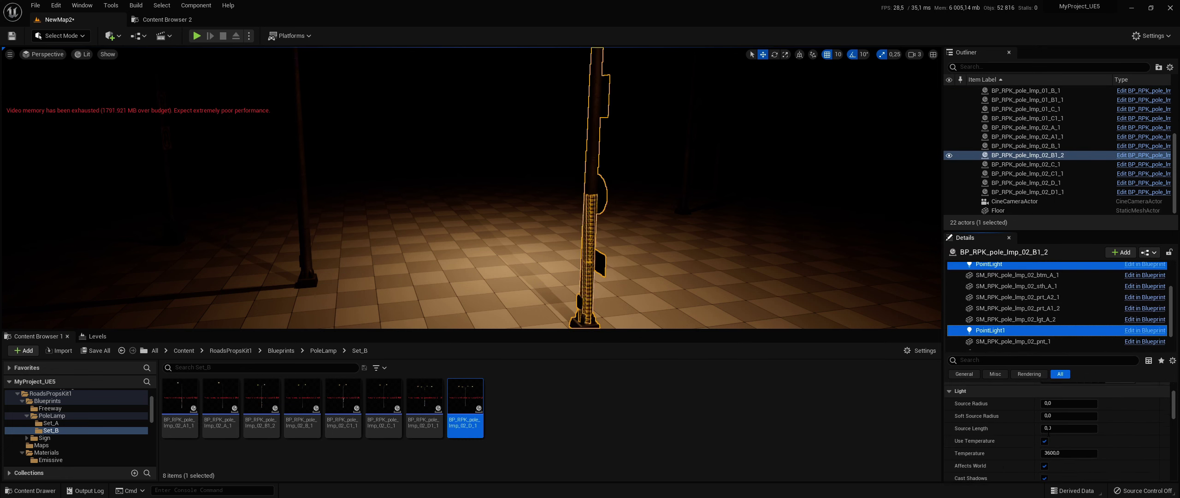
scroll(1044, 447, down, 3)
scroll(1044, 446, down, 3)
scroll(1044, 447, down, 2)
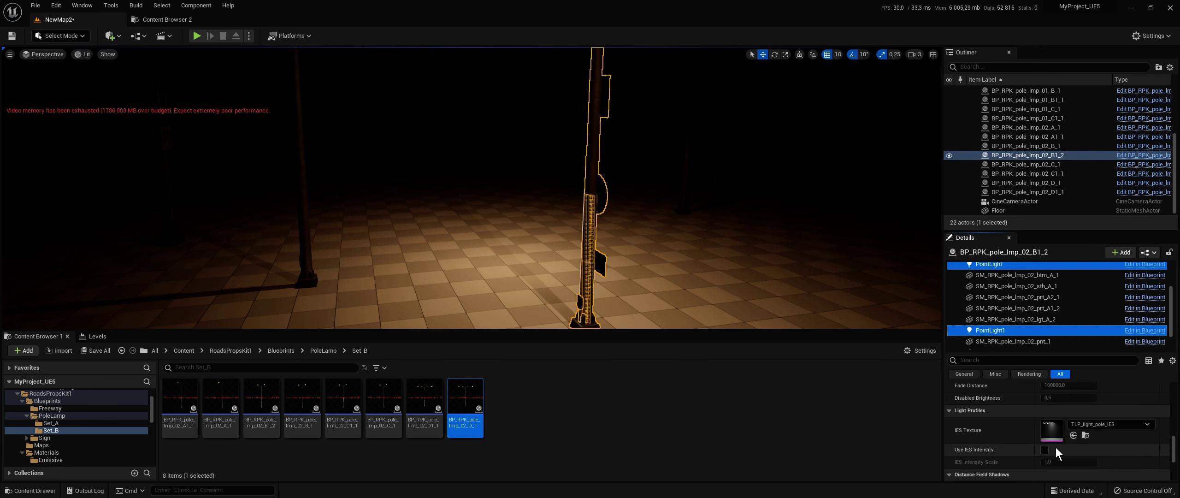
click(1082, 423)
click(1064, 262)
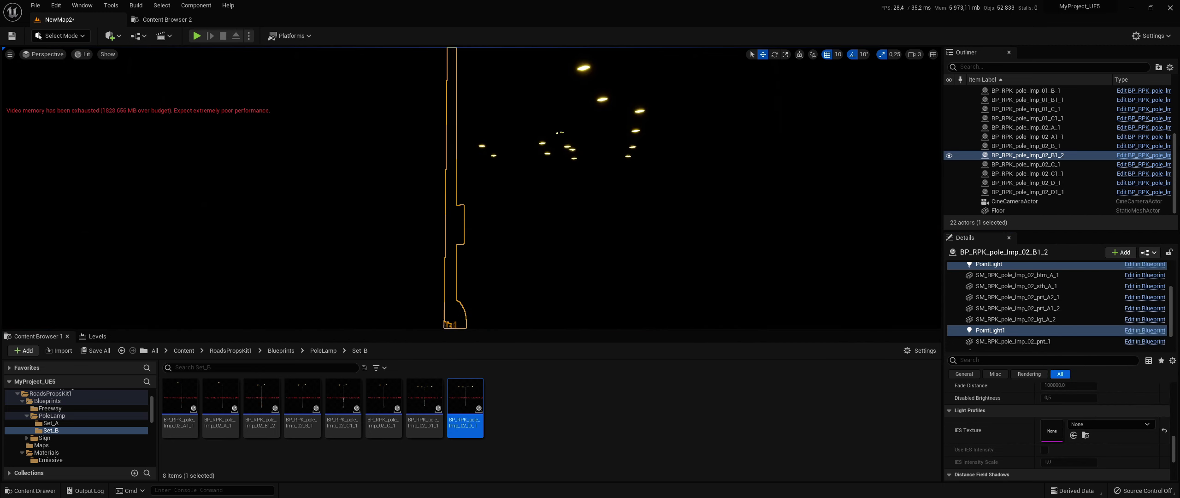
key(w)
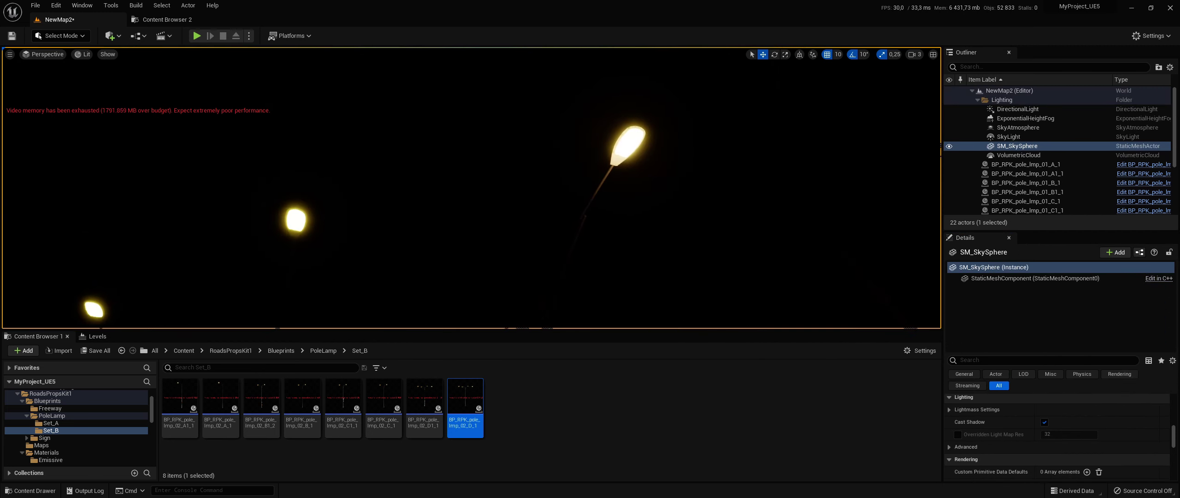
key(w)
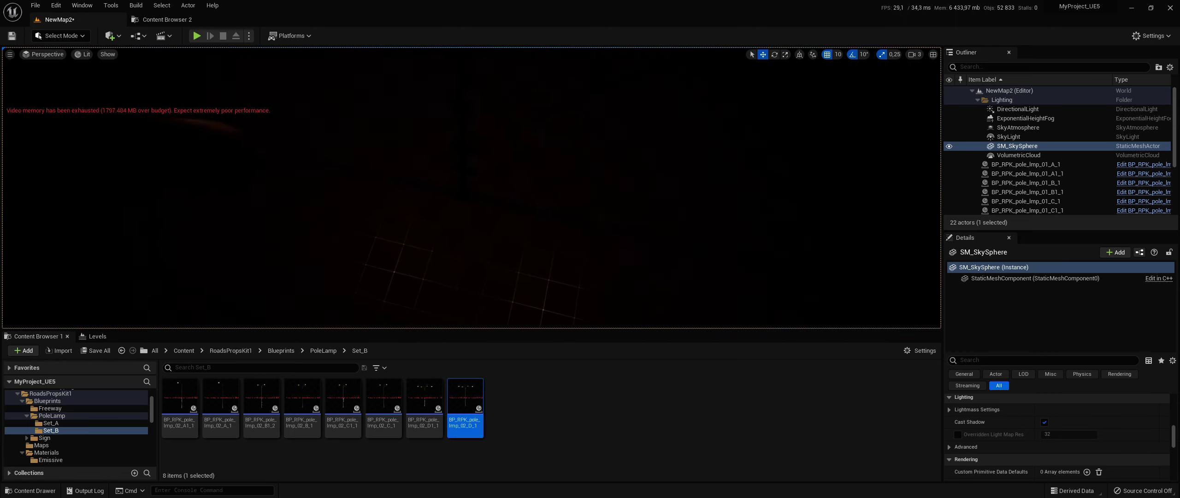
key(w)
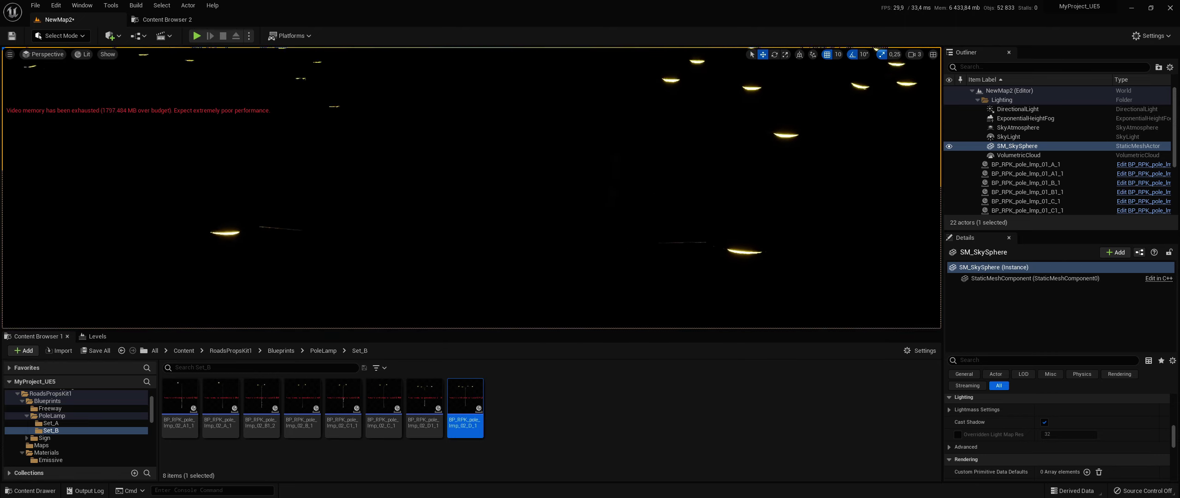
key(w)
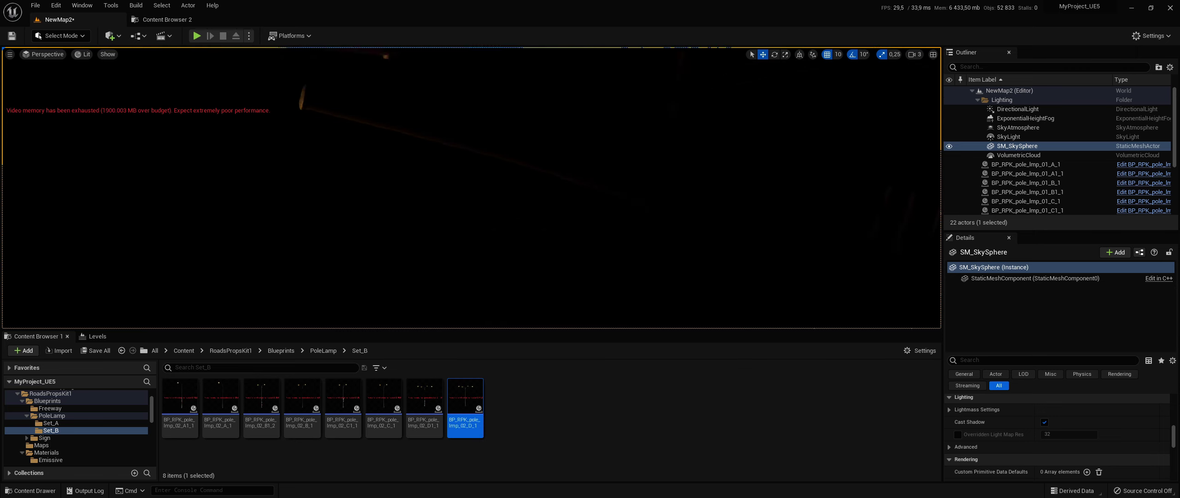
key(s)
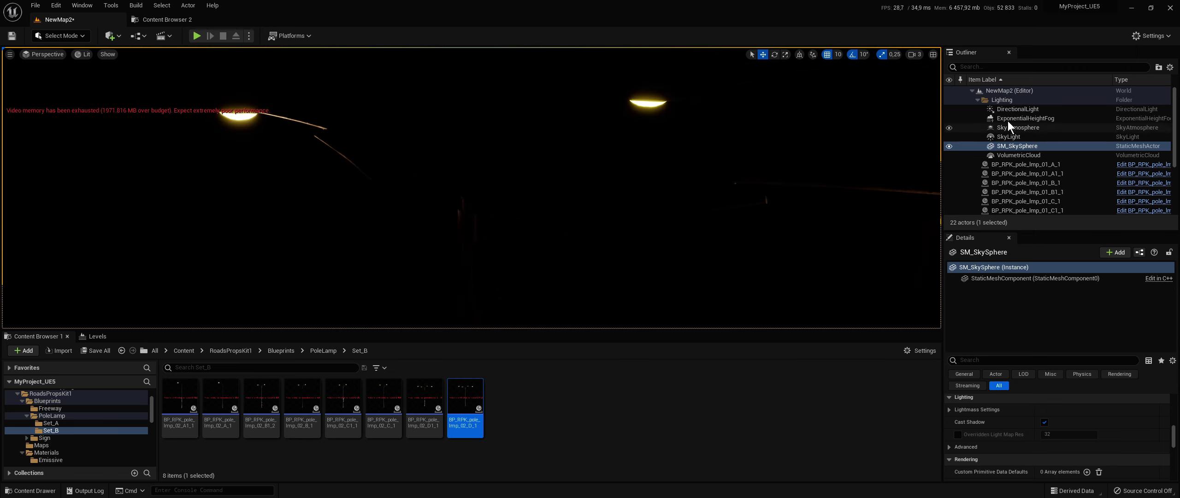
Step: Return the DirectionalLight's Rotation Y pitch to -46° for daylight, then select the sky sphere
click(997, 113)
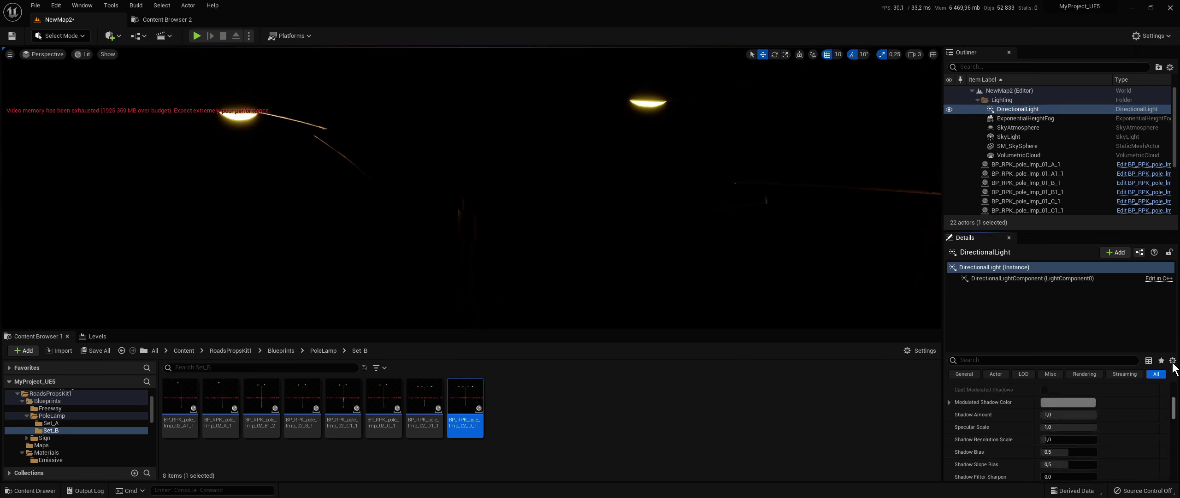
scroll(1060, 429, up, 10)
drag(1100, 413, 1153, 413)
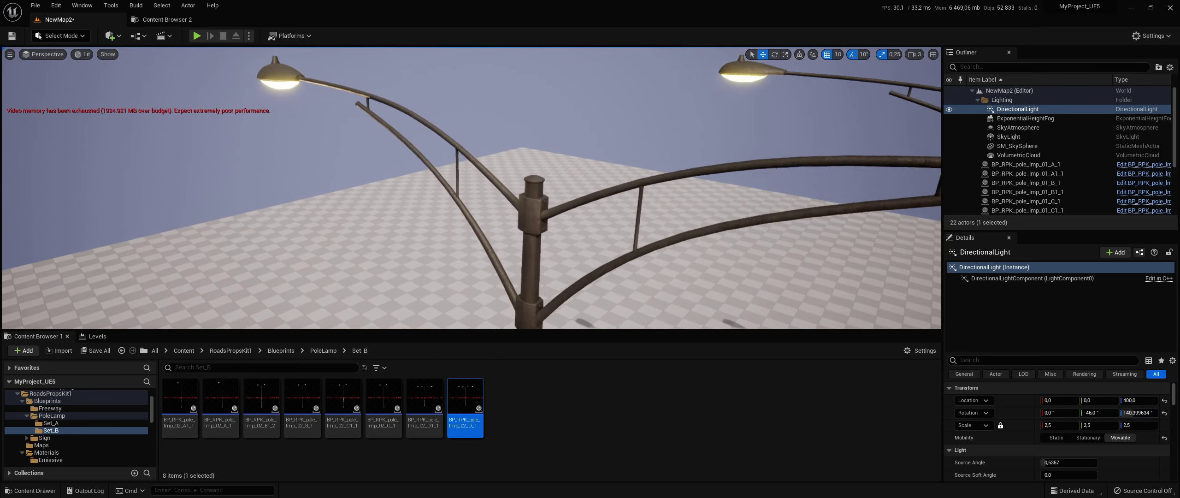
scroll(665, 164, up, 4)
scroll(665, 164, up, 4)
scroll(665, 164, up, 4)
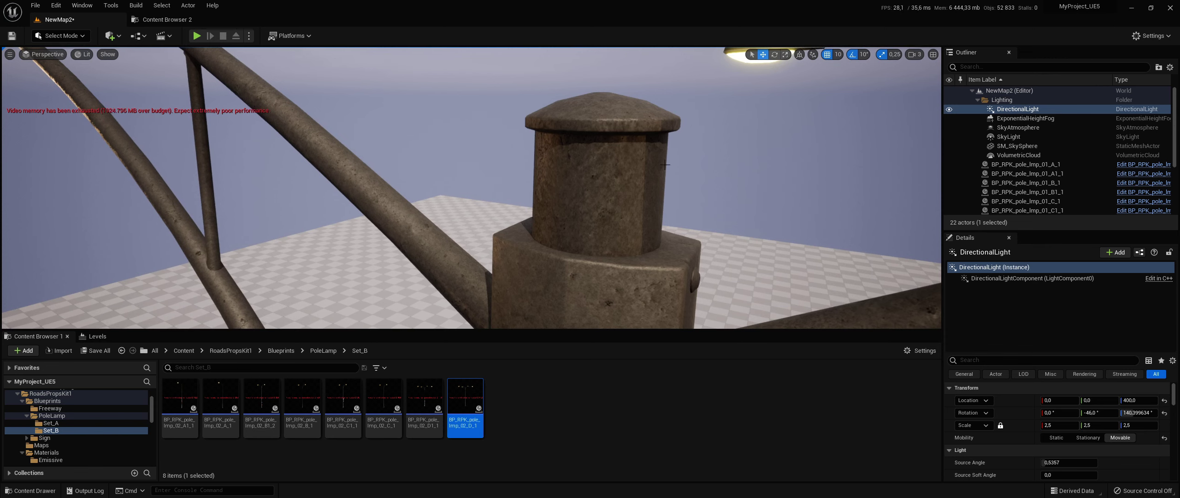
click(665, 165)
right_drag(665, 165, 665, 138)
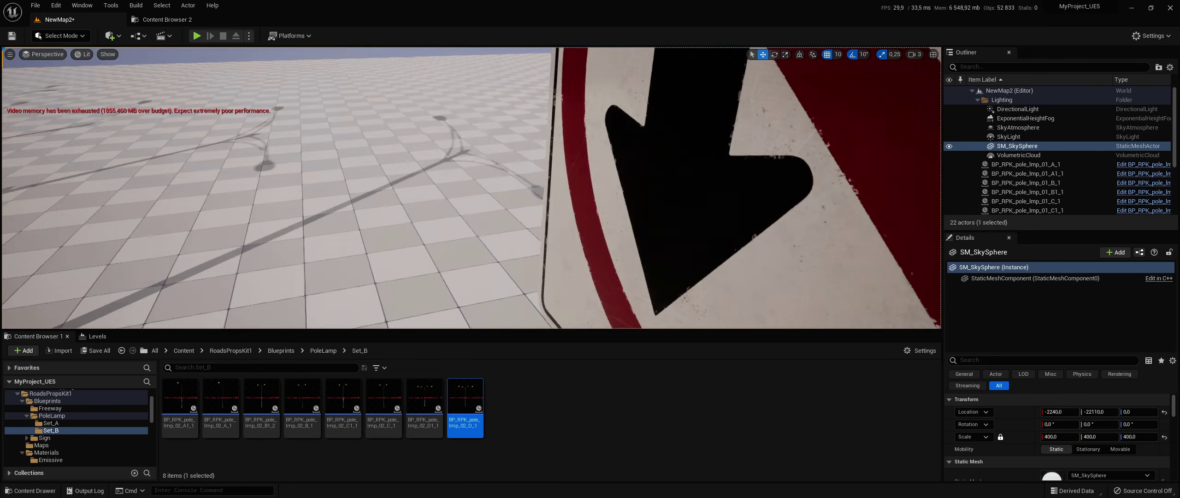
mouse_move(471, 184)
right_down()
mouse_move(415, 175)
mouse_move(461, 138)
mouse_move(471, 194)
right_up()
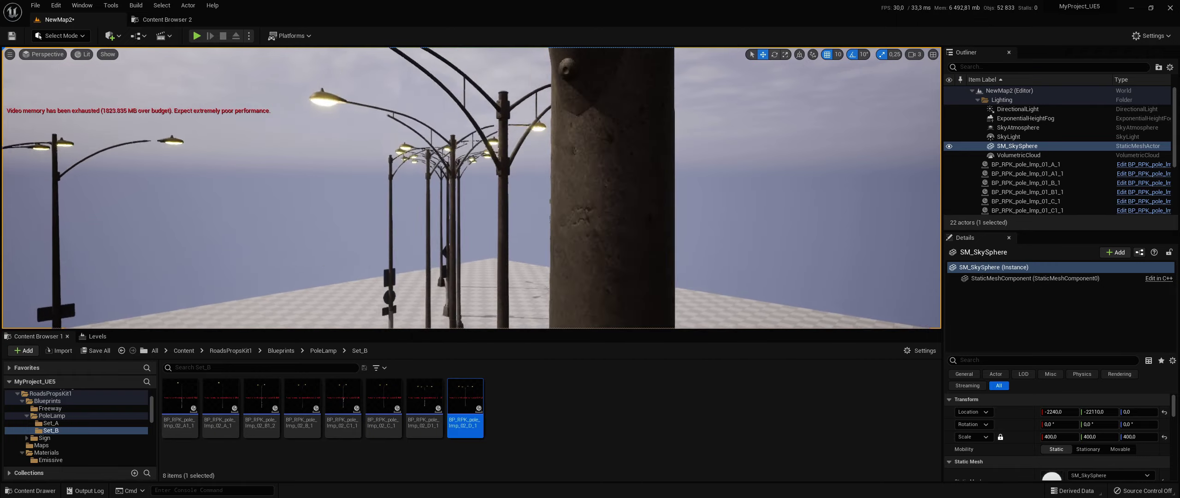
right_drag(470, 184, 470, 240)
right_drag(470, 184, 470, 130)
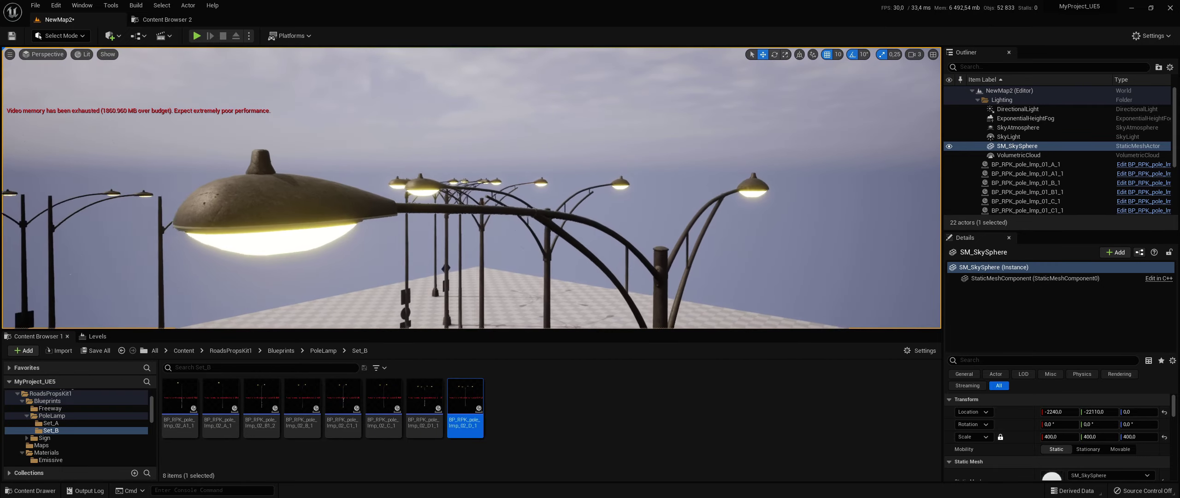
right_drag(471, 185, 470, 222)
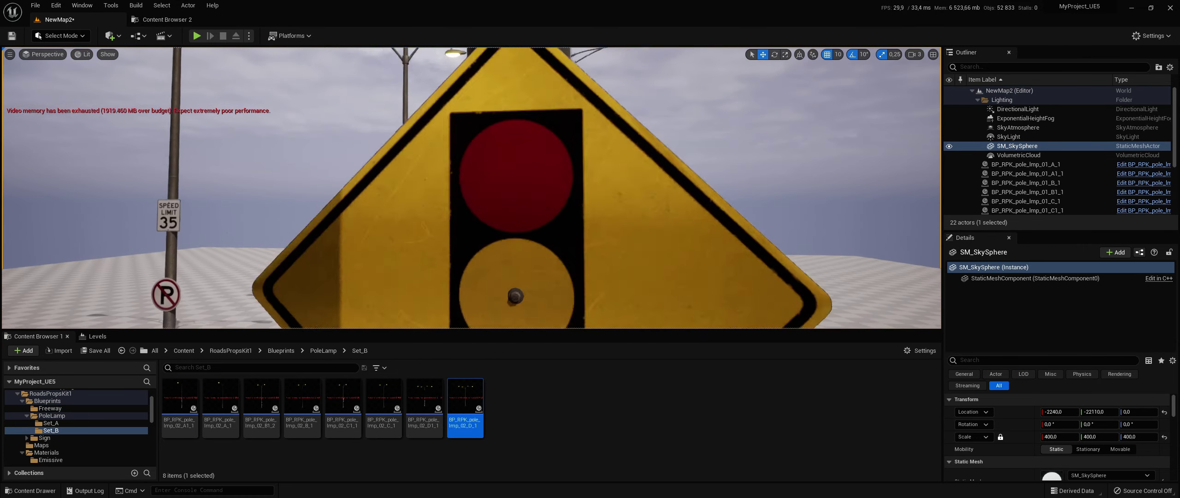
scroll(470, 184, up, 5)
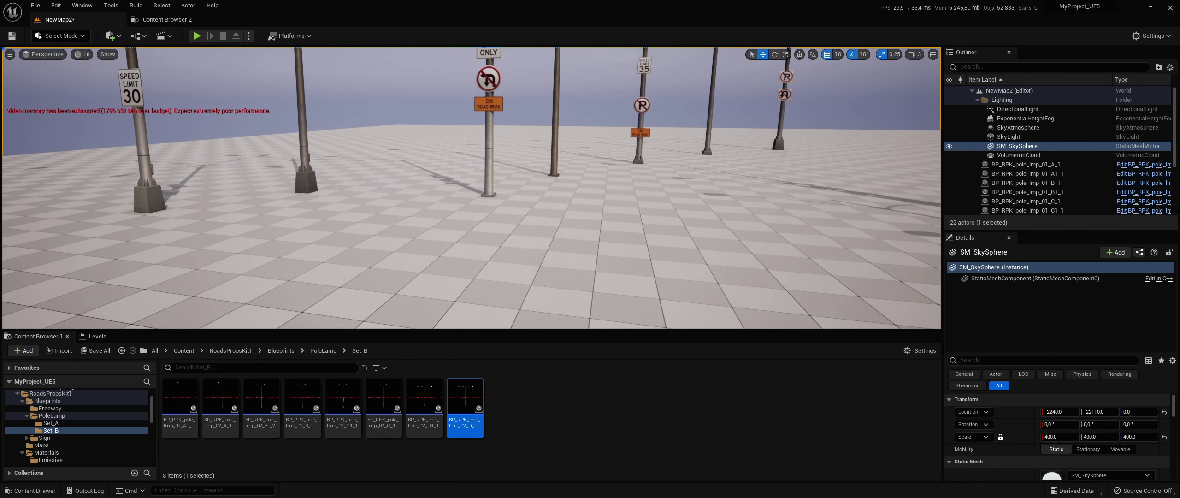
Step: From Blueprints > Sign, place two do_not_enter signs and the sign_set_01 blueprint on the floor
click(281, 351)
double_click(261, 396)
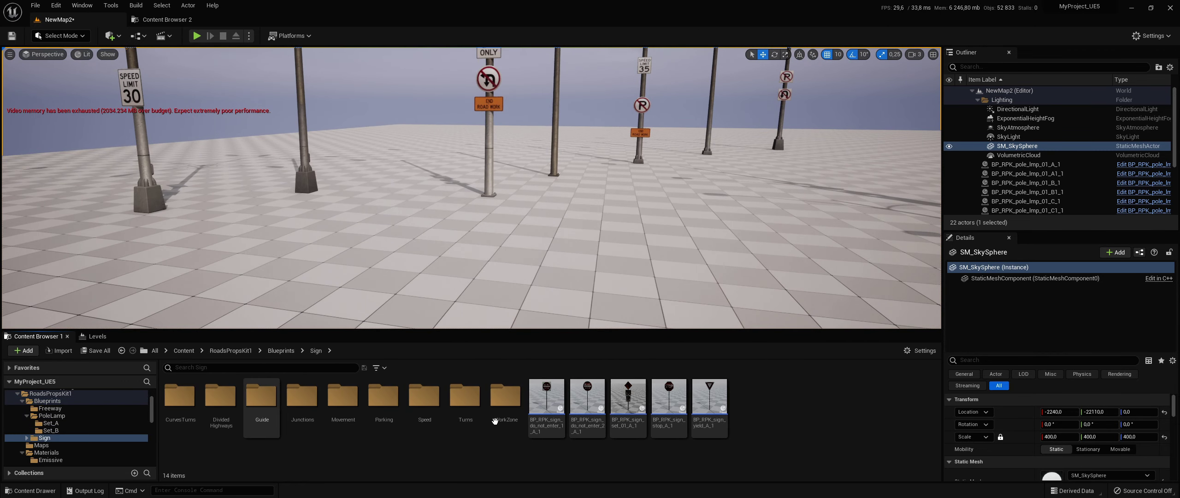
mouse_move(551, 399)
mouse_down()
mouse_move(554, 299)
mouse_move(527, 286)
mouse_move(572, 287)
mouse_up()
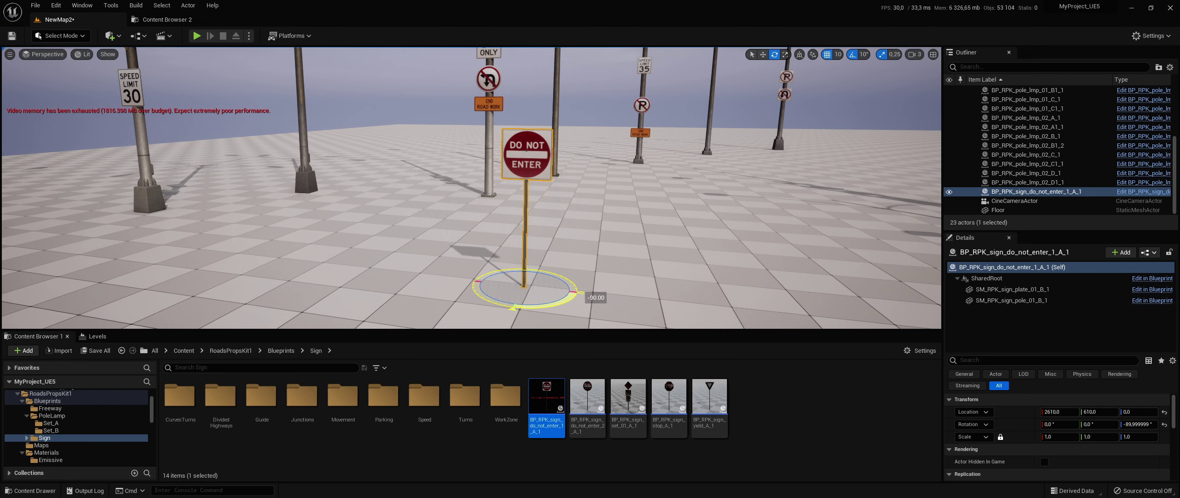
mouse_move(588, 396)
mouse_down()
mouse_move(680, 296)
mouse_move(738, 304)
mouse_up()
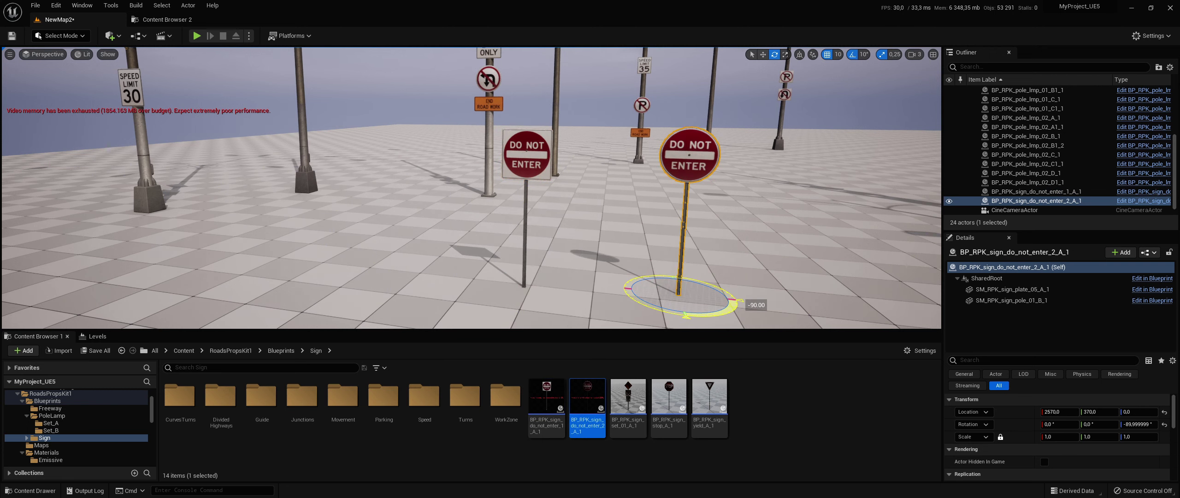
middle_drag(738, 304, 637, 304)
mouse_move(628, 396)
mouse_down()
mouse_move(722, 306)
mouse_move(779, 318)
mouse_up()
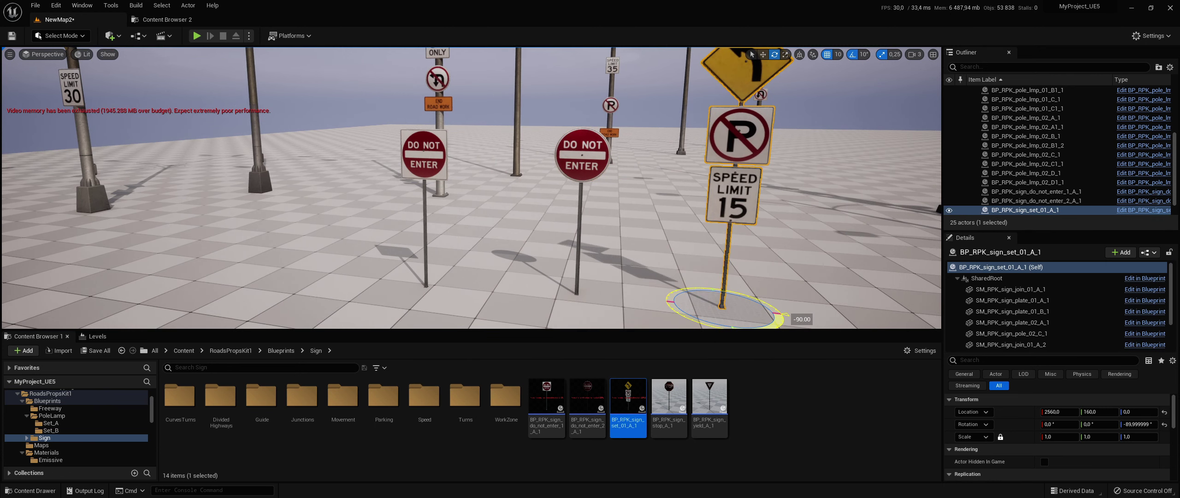
Step: Add the stop and yield sign blueprints at the end of the row
middle_drag(570, 259, 469, 231)
mouse_move(669, 398)
mouse_down()
mouse_move(629, 292)
mouse_move(690, 304)
mouse_move(681, 293)
mouse_up()
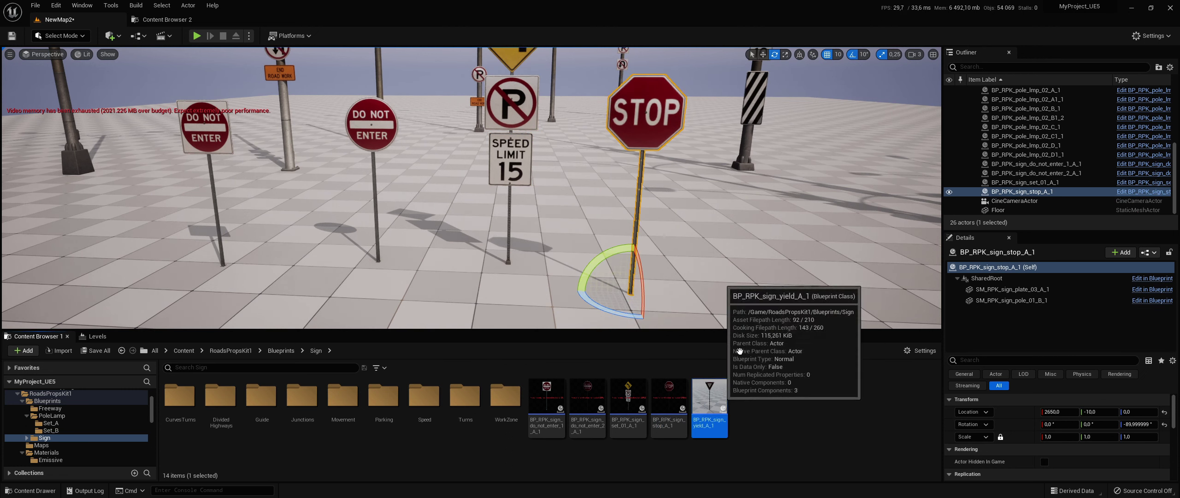
mouse_move(709, 396)
mouse_down()
mouse_move(779, 295)
mouse_move(812, 322)
mouse_move(848, 302)
mouse_up()
click(848, 302)
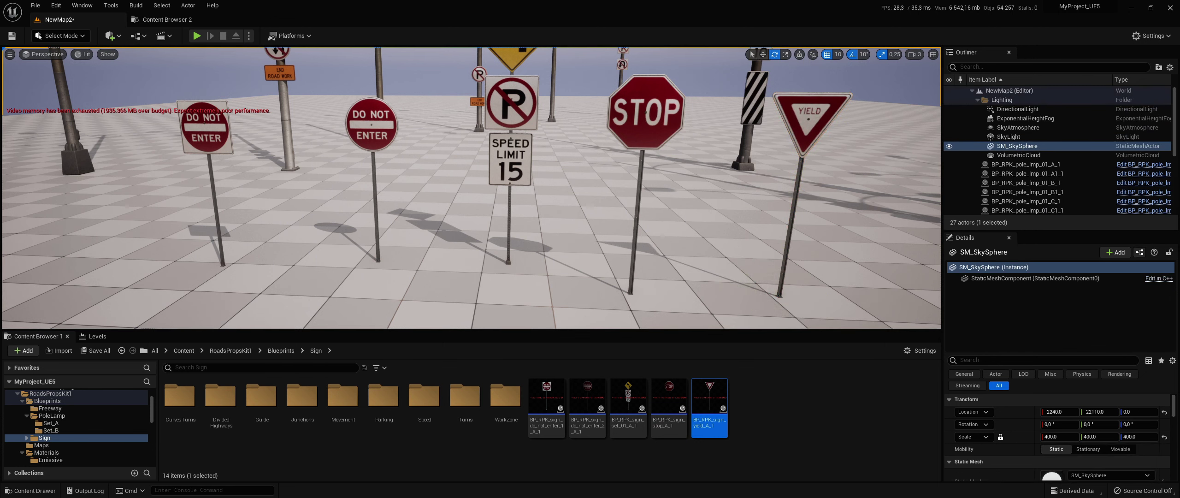
mouse_move(848, 302)
right_down()
mouse_move(849, 221)
mouse_move(848, 323)
right_up()
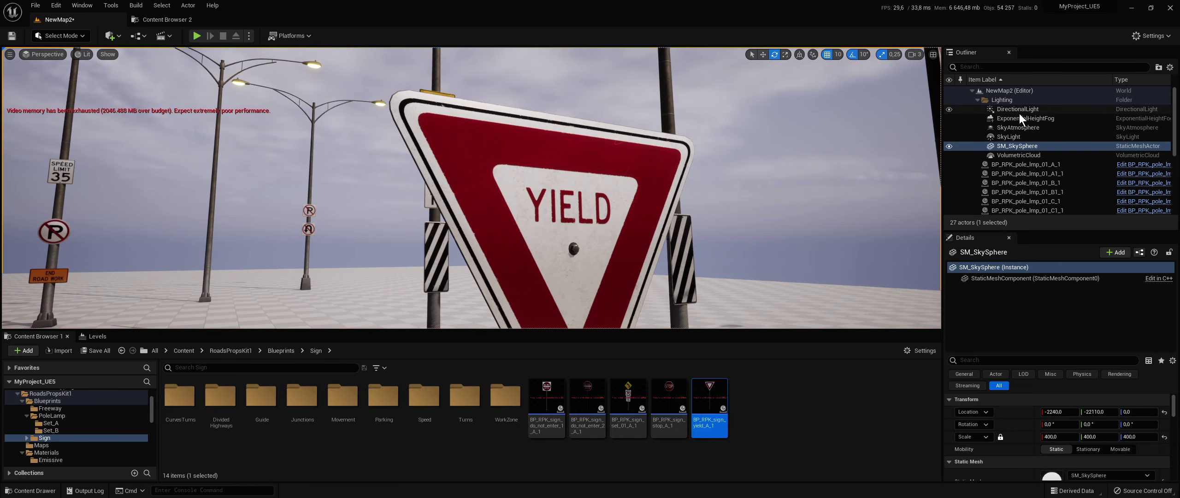
Step: Rotate the DirectionalLight to about 187.2° Y and 324° Z for a dusky sunset sky
click(1019, 110)
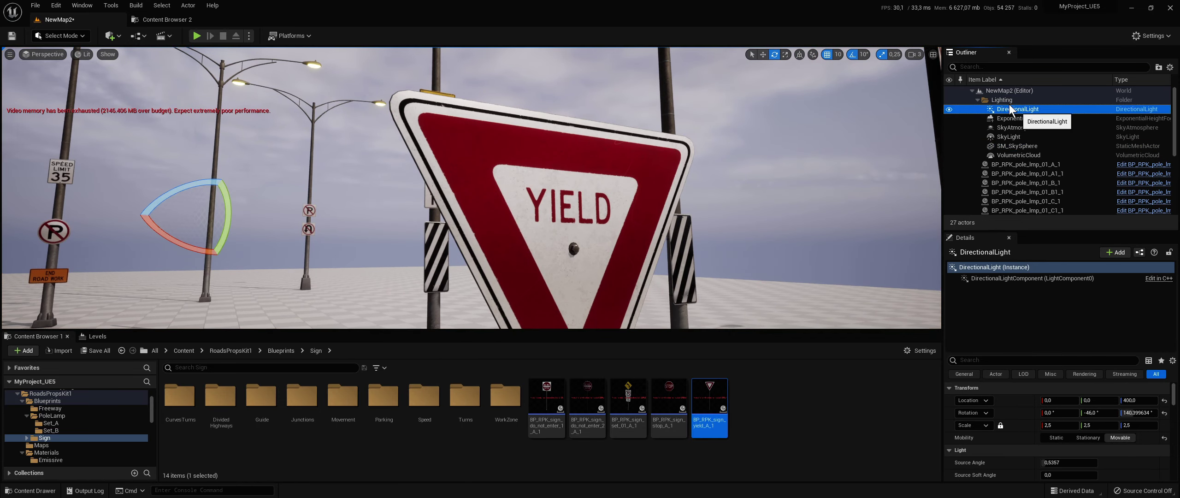
drag(1132, 413, 1116, 413)
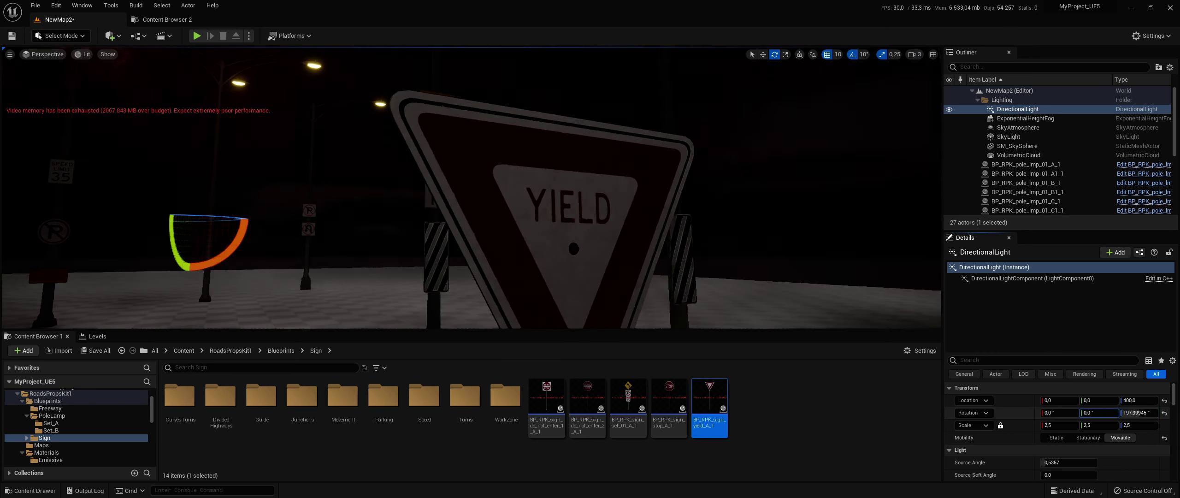
right_drag(461, 208, 461, 129)
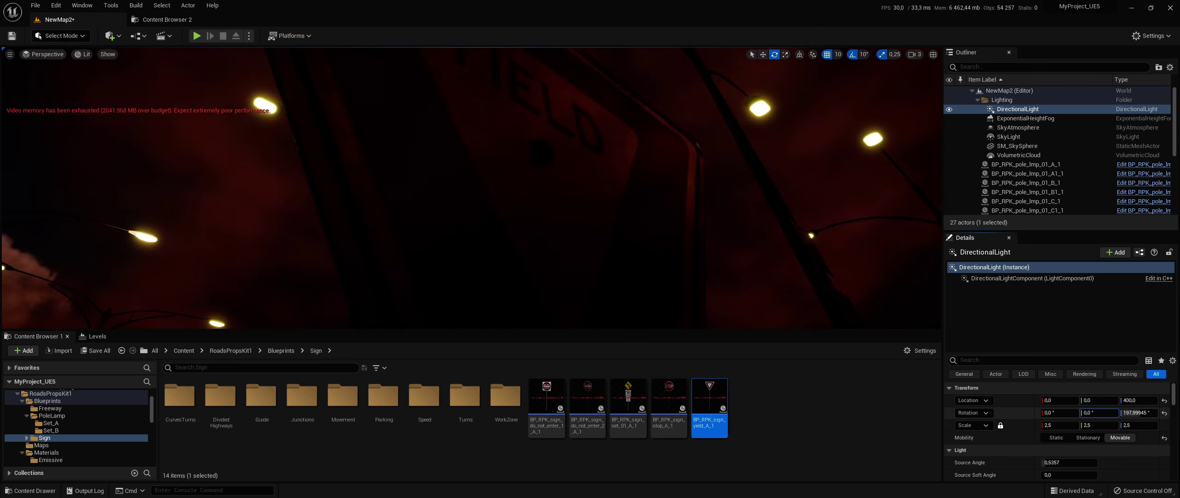
mouse_move(1136, 413)
mouse_down()
mouse_move(1153, 413)
mouse_move(1115, 412)
mouse_up()
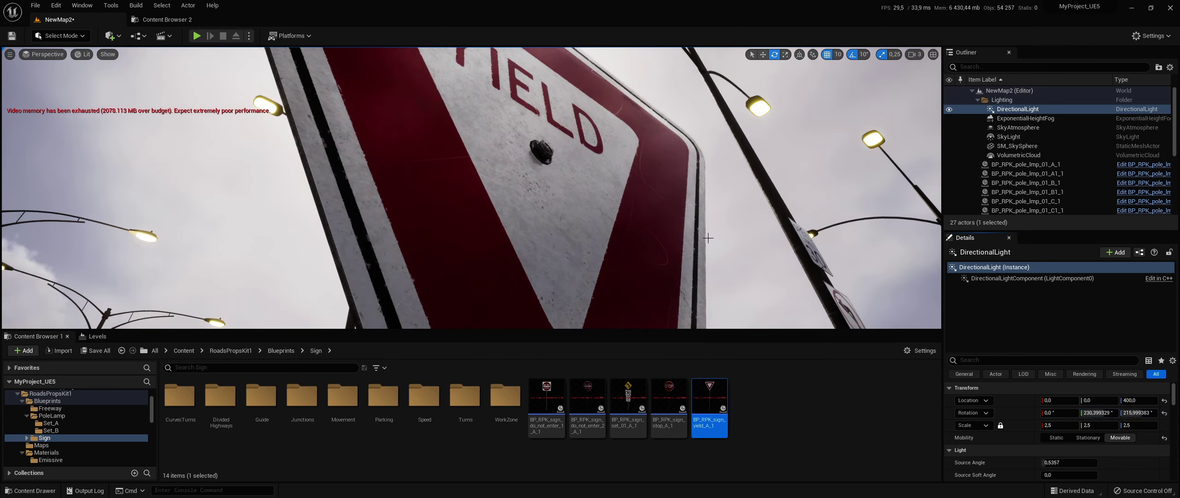
key(f)
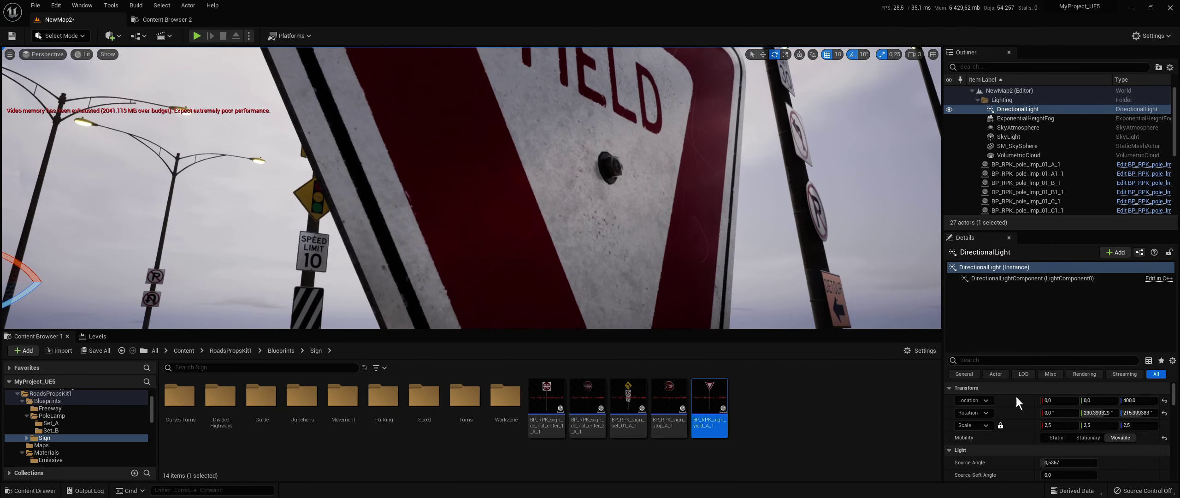
drag(1101, 413, 1097, 413)
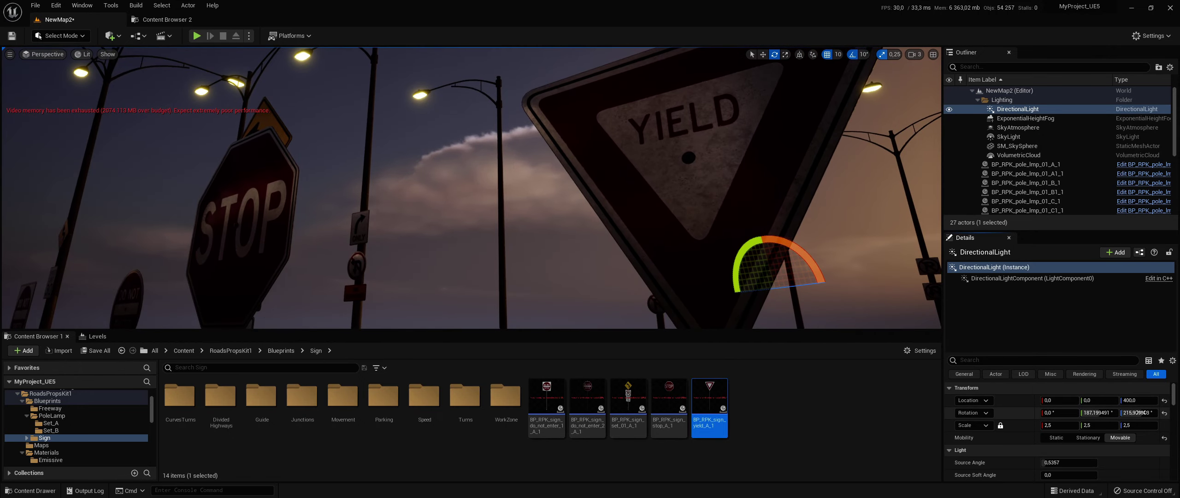
mouse_move(1138, 413)
mouse_down()
mouse_move(1167, 412)
mouse_move(1125, 413)
mouse_up()
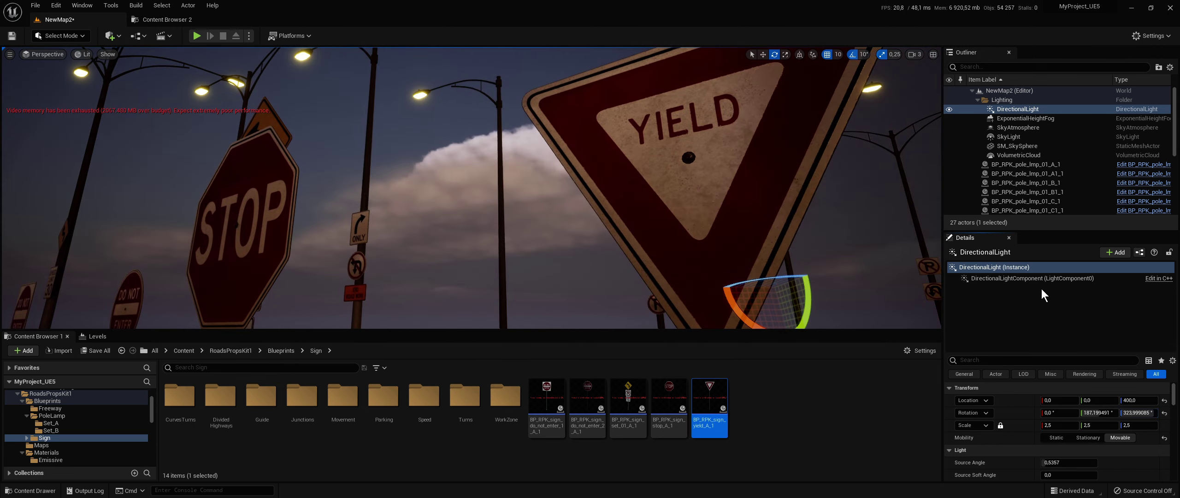
click(785, 153)
mouse_move(785, 153)
right_down()
mouse_move(692, 116)
mouse_move(692, 194)
right_up()
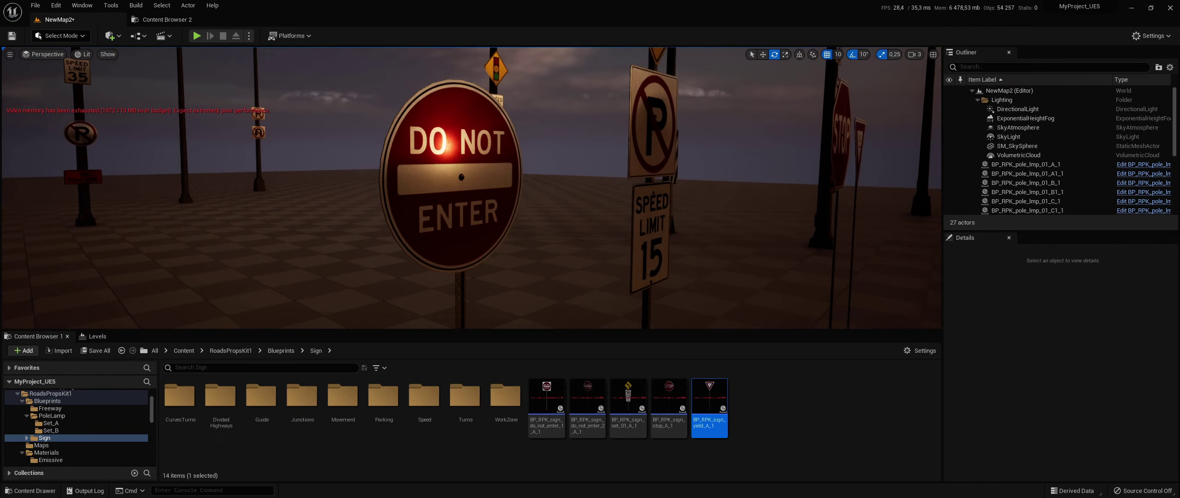
Step: Set the DirectionalLight's Rotation Y to -46 and Z to 0
click(1009, 111)
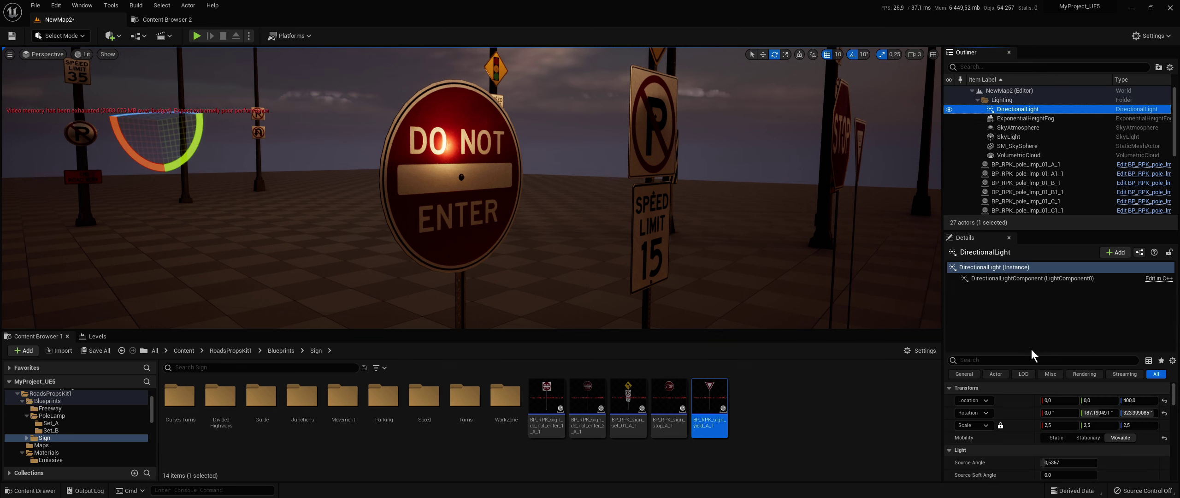
drag(1139, 412, 1104, 413)
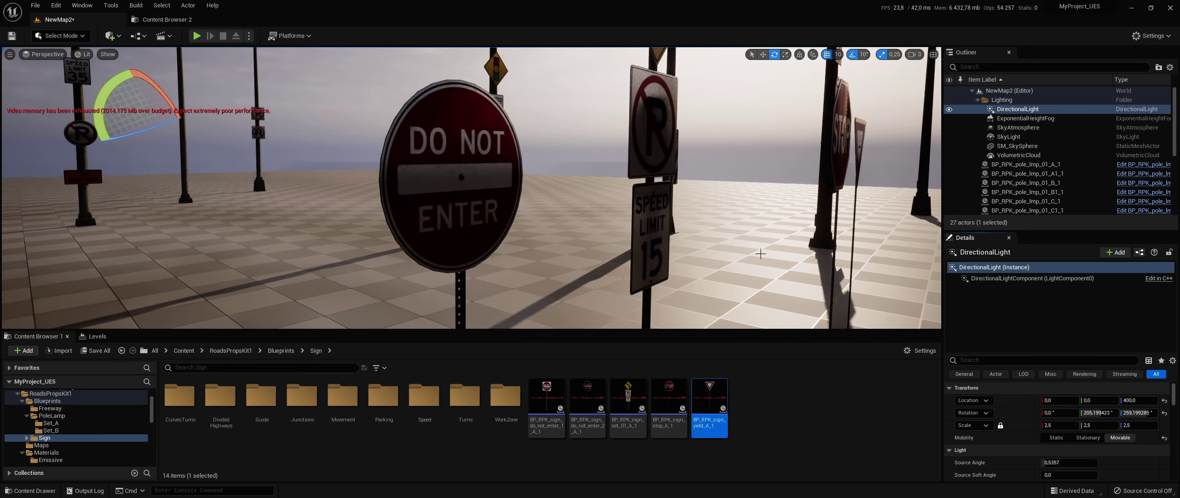
text(-46)
key(Tab)
text(0)
key(Return)
Step: Swing the DirectionalLight's Rotation Z to about 140.2° for daytime lighting over the signs
drag(1140, 414, 1171, 414)
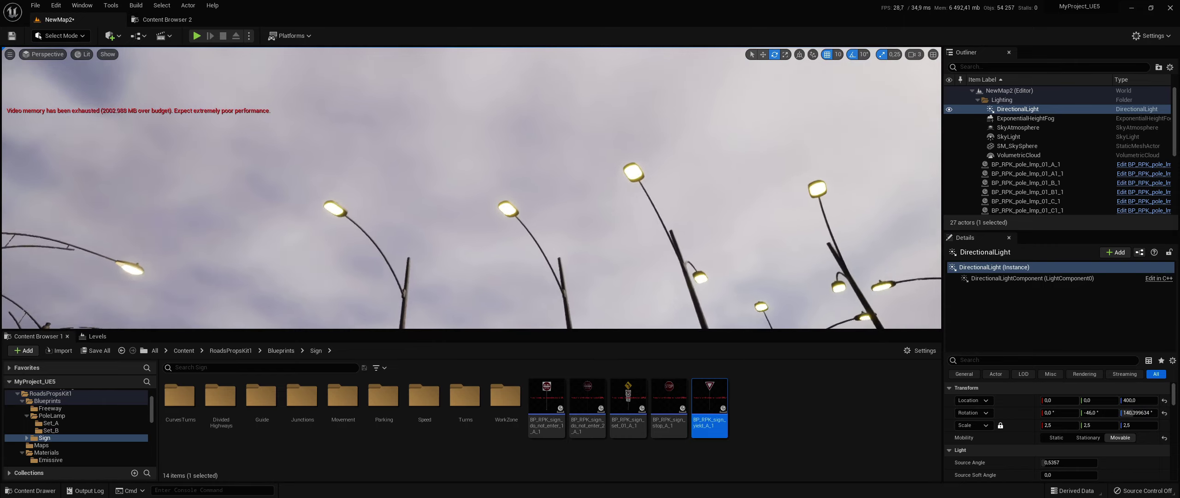
mouse_move(471, 184)
right_down()
mouse_move(461, 258)
mouse_move(461, 184)
right_up()
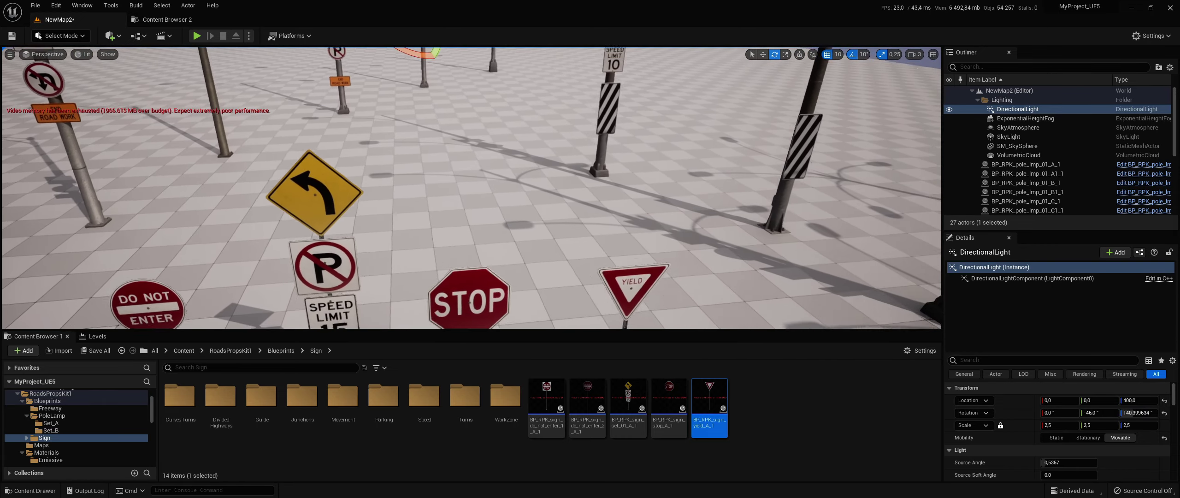
scroll(673, 184, down, 2)
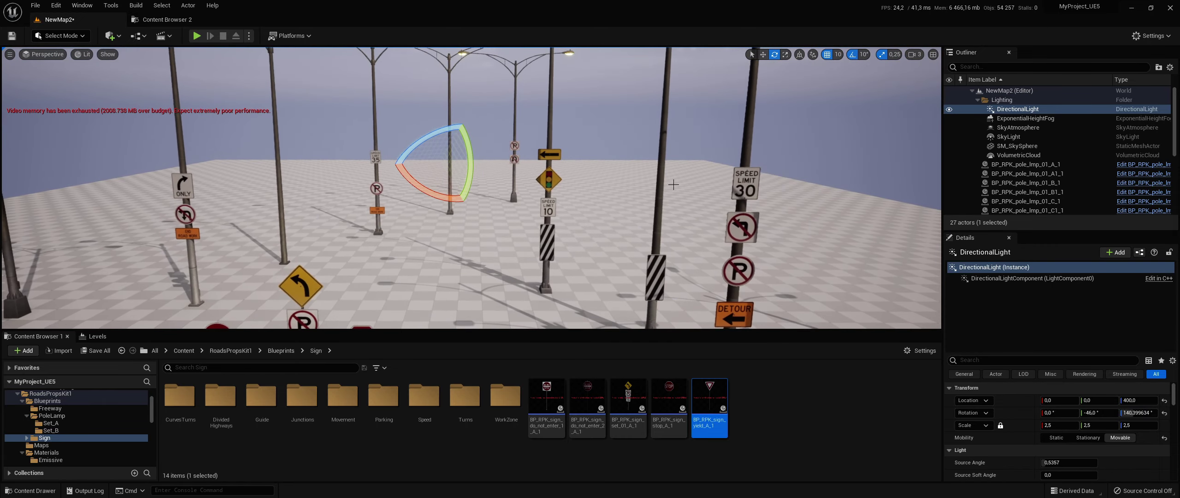